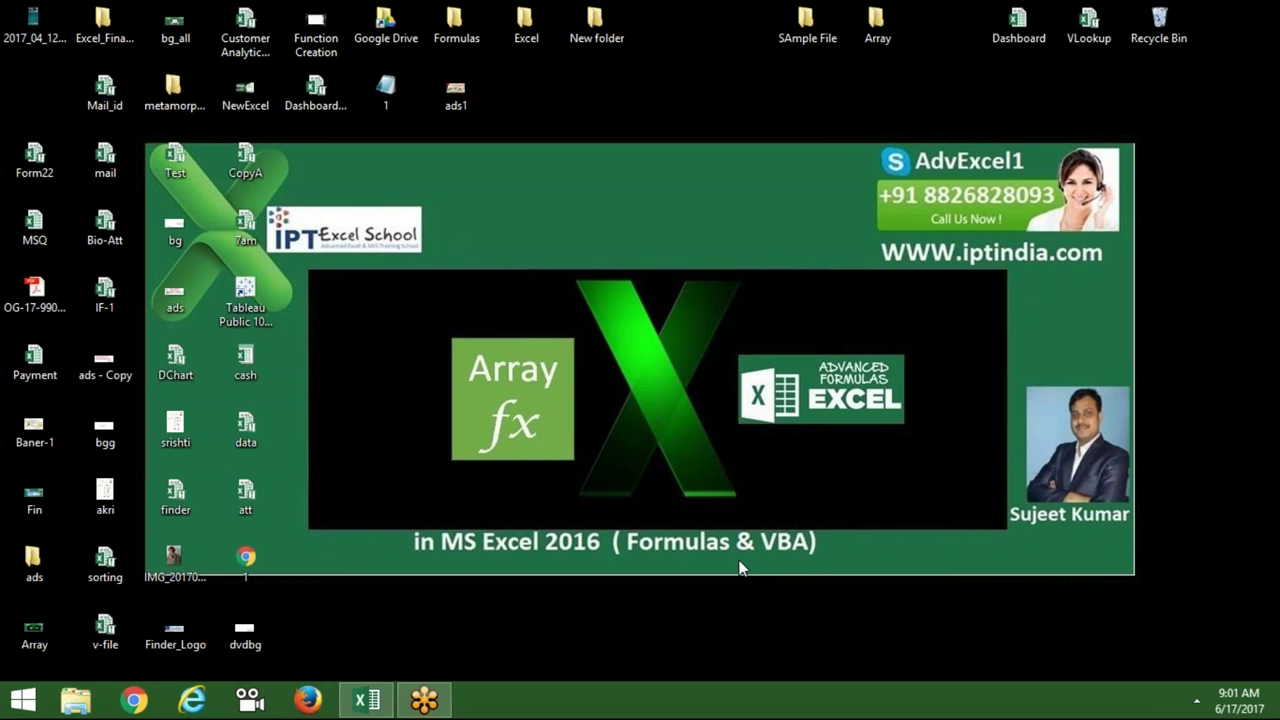
- Restore the blank Book1 workbook, select cell A1, and show the Developer tab
{"action": "left_click", "coordinate": [378, 709]}
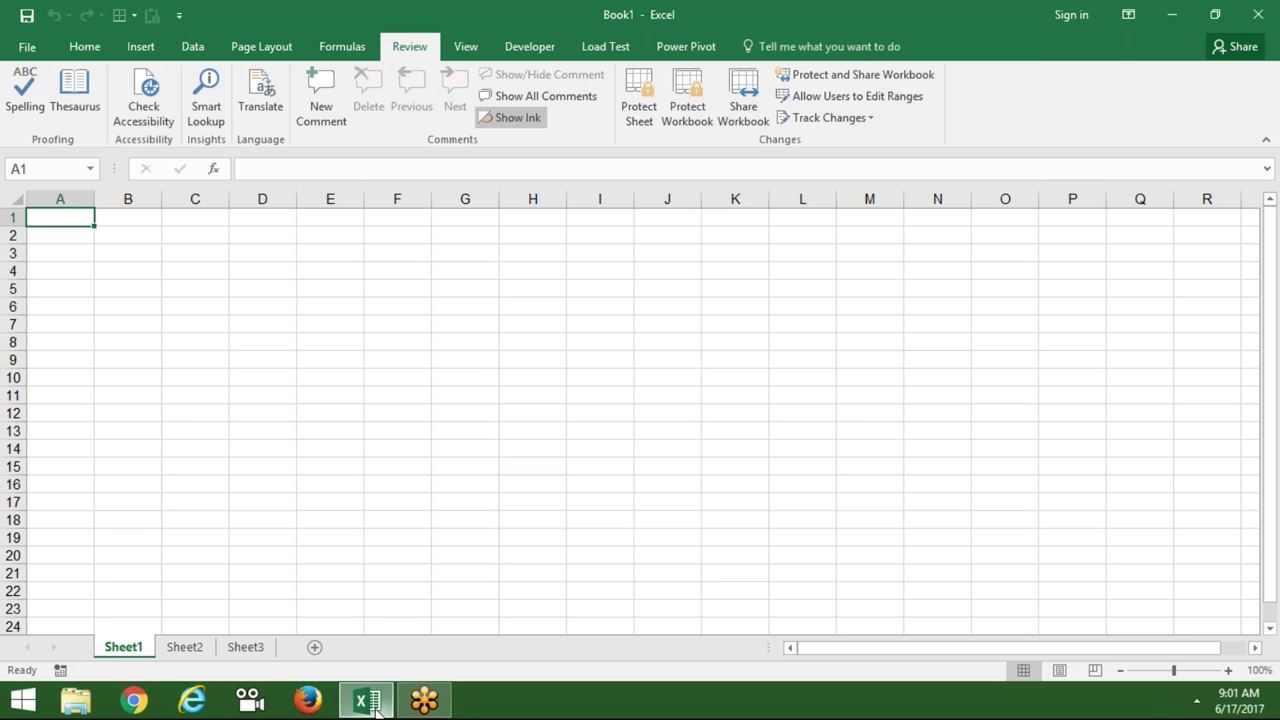
{"action": "left_click", "coordinate": [377, 711]}
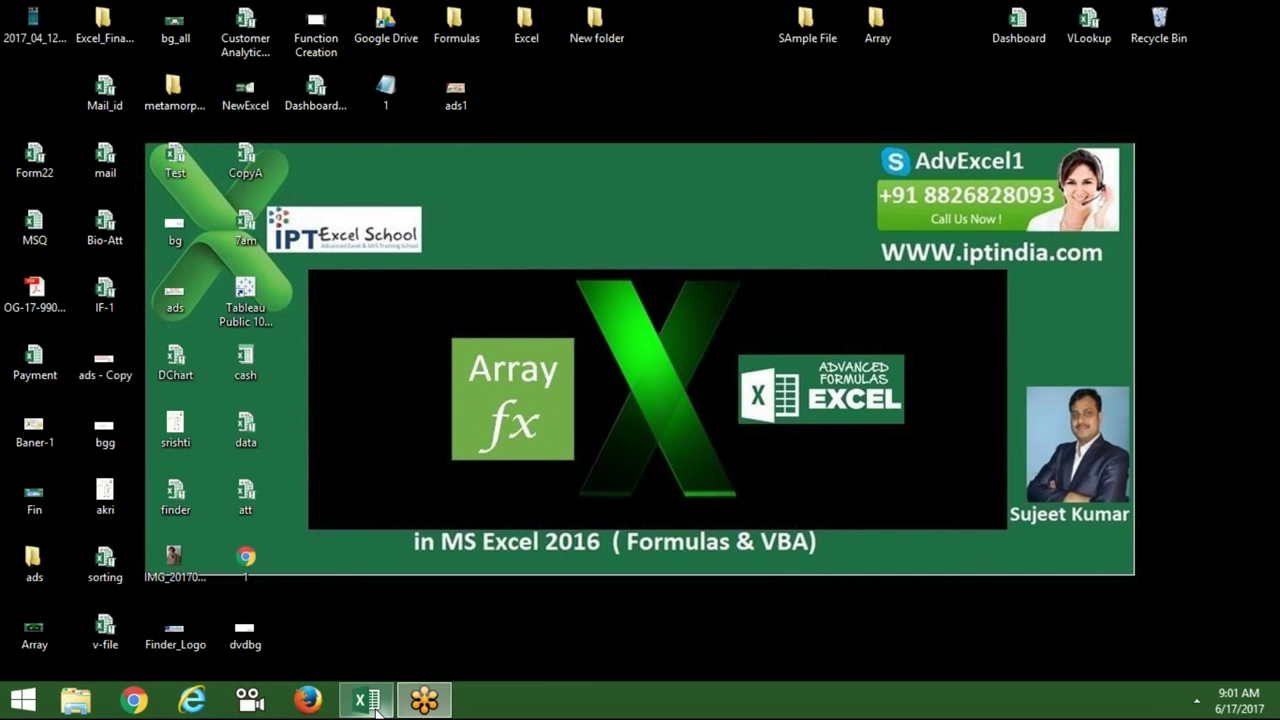
{"action": "left_click", "coordinate": [378, 709]}
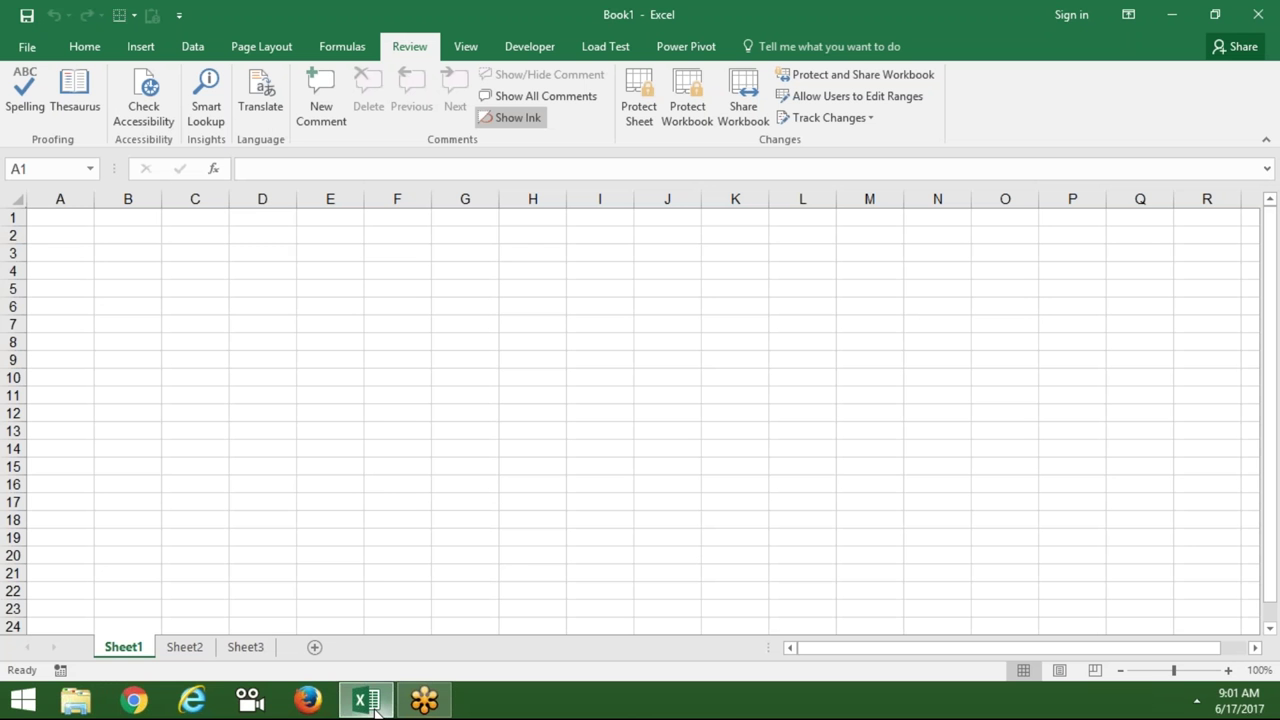
{"action": "left_click", "coordinate": [162, 263]}
{"action": "left_click", "coordinate": [55, 224]}
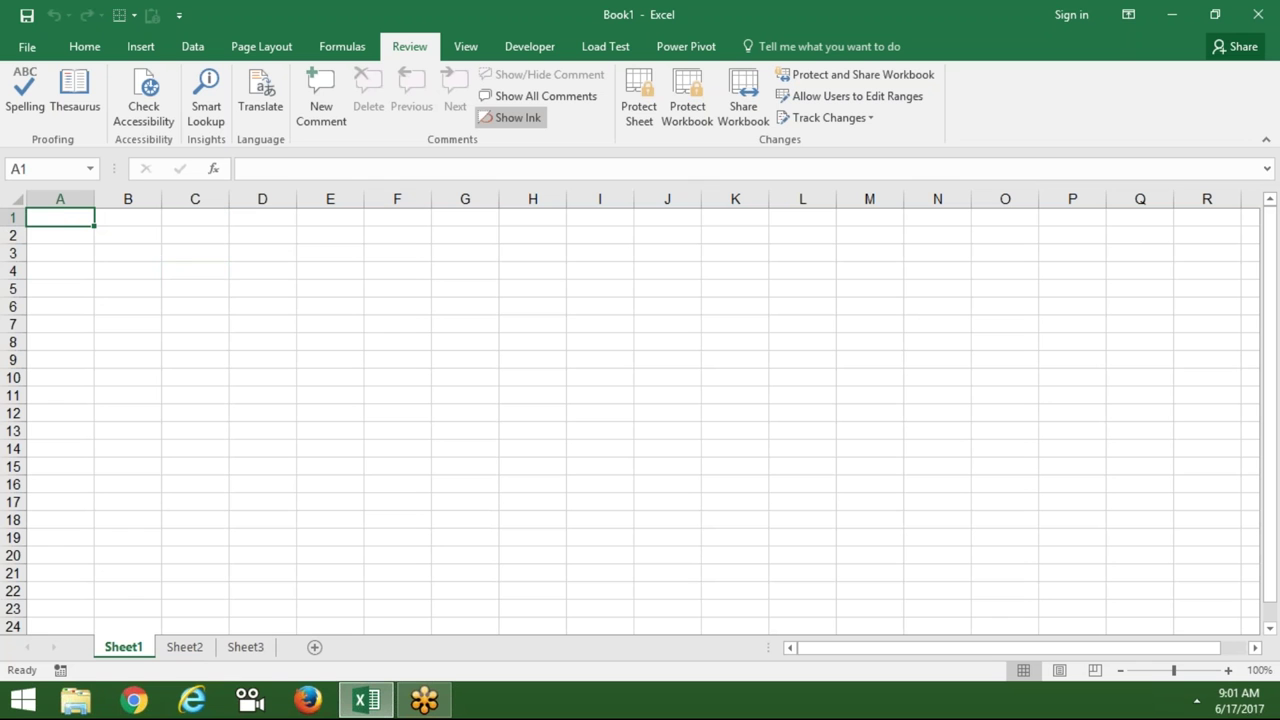
{"action": "left_click", "coordinate": [522, 54]}
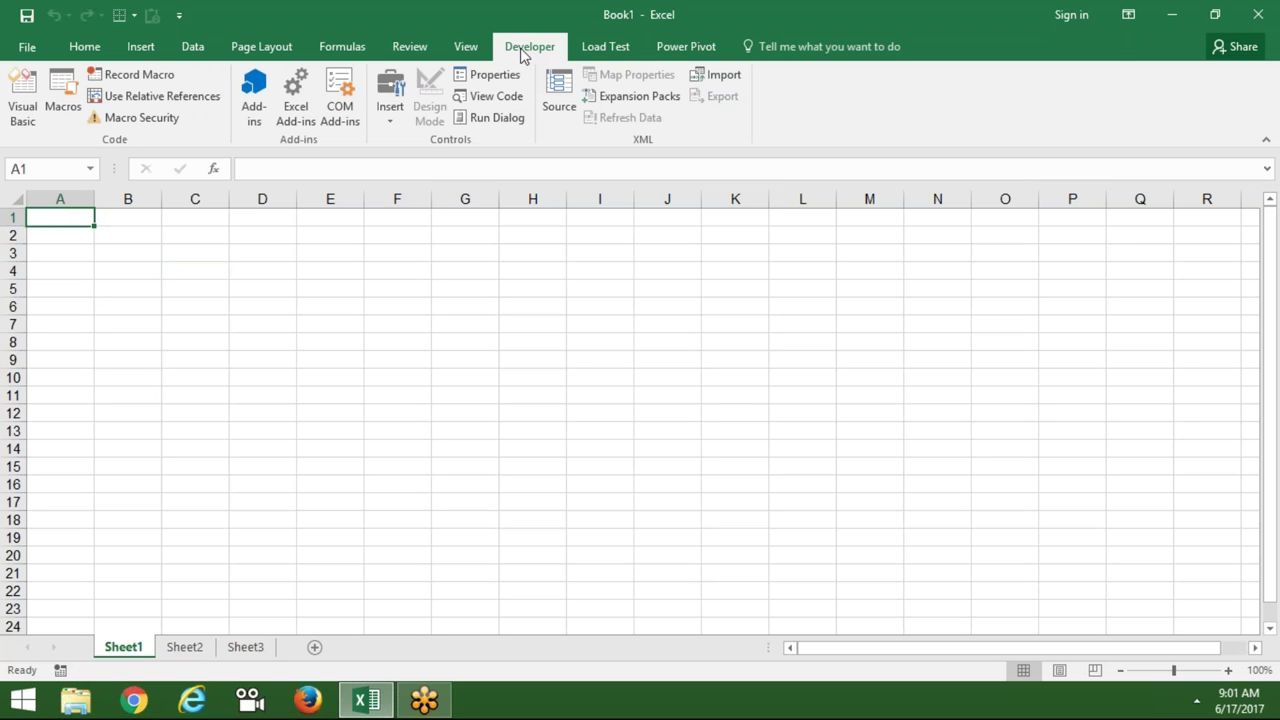
- Open the maximized VBA editor, insert a new Module1, then minimize back to Excel
{"action": "left_click", "coordinate": [22, 95]}
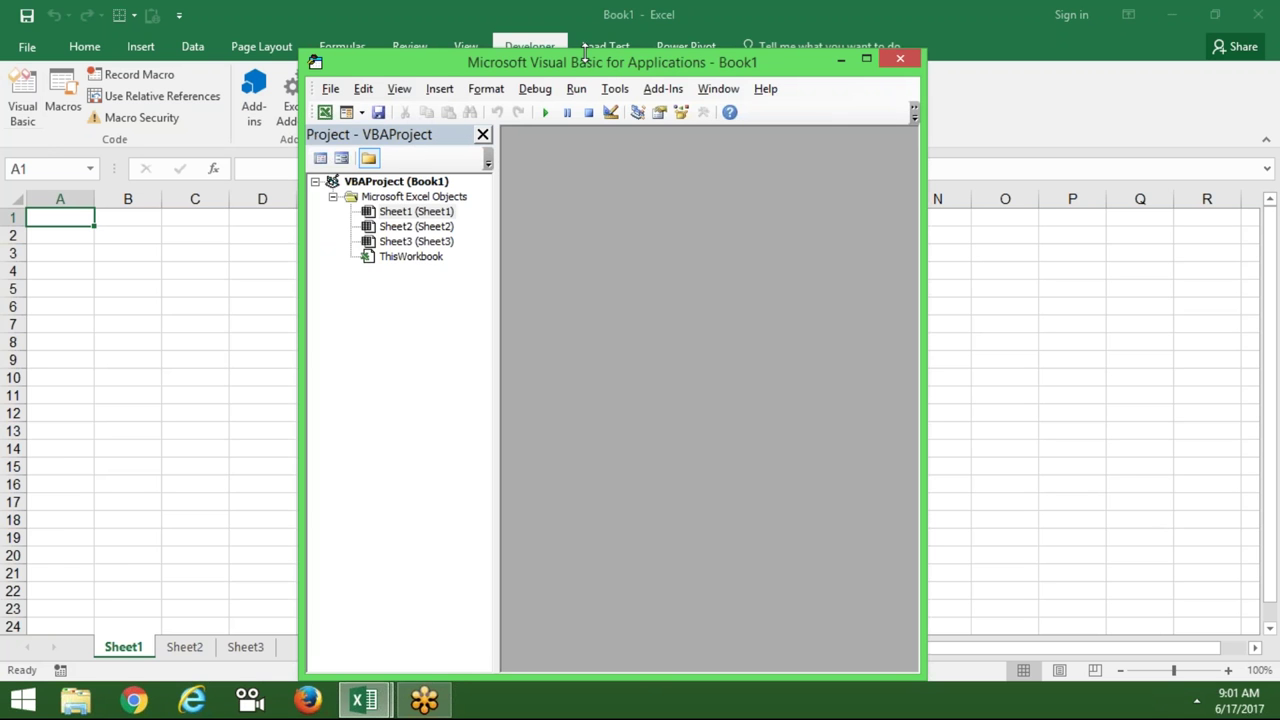
{"action": "left_click", "coordinate": [866, 60]}
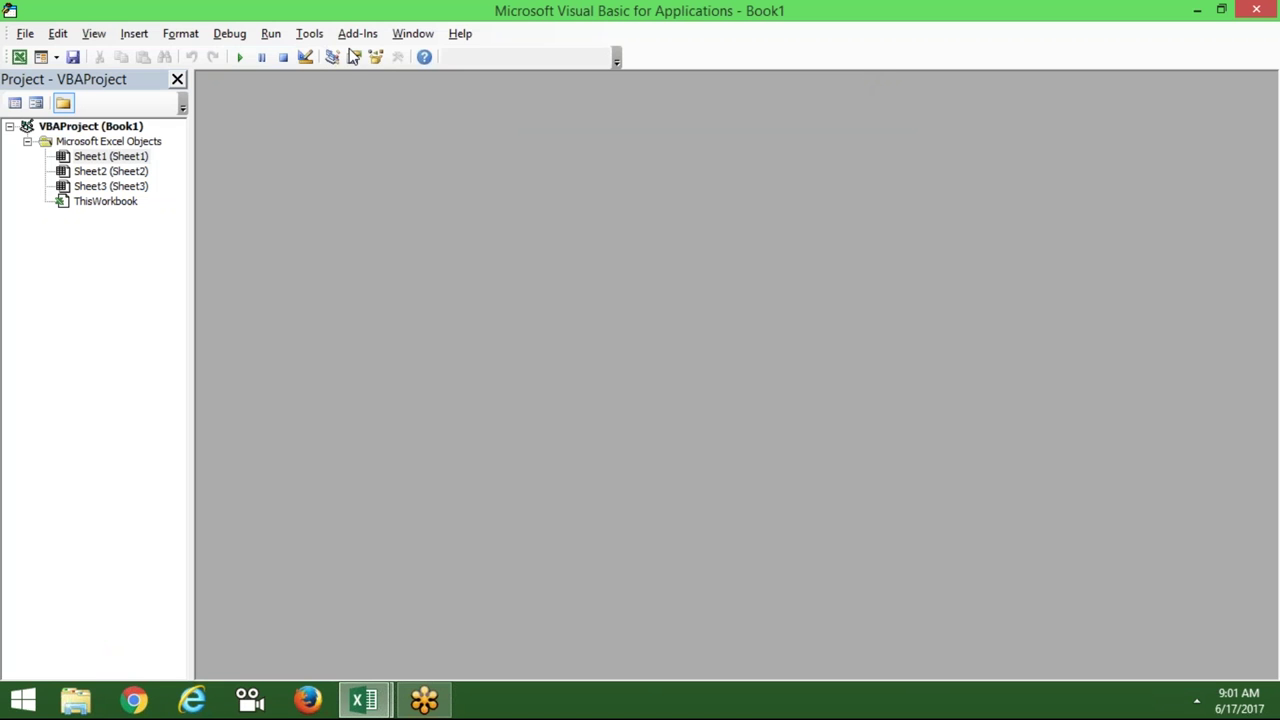
{"action": "left_click", "coordinate": [131, 36]}
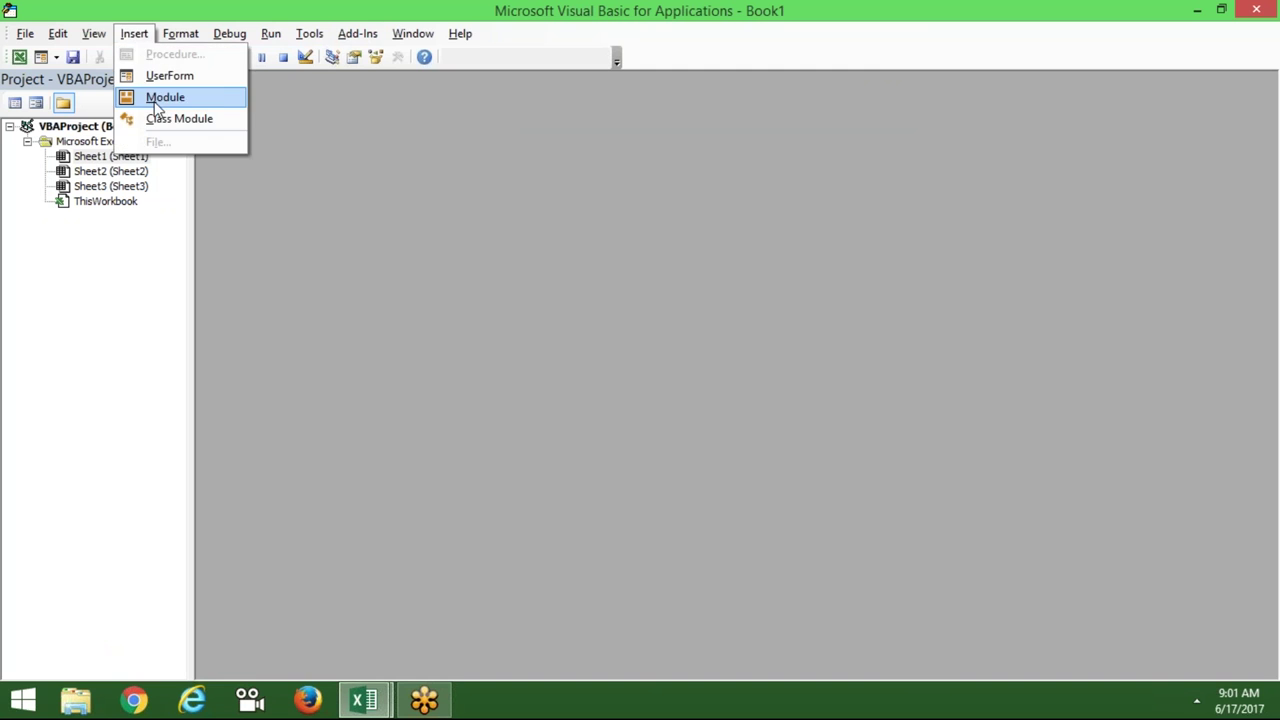
{"action": "left_click", "coordinate": [160, 100]}
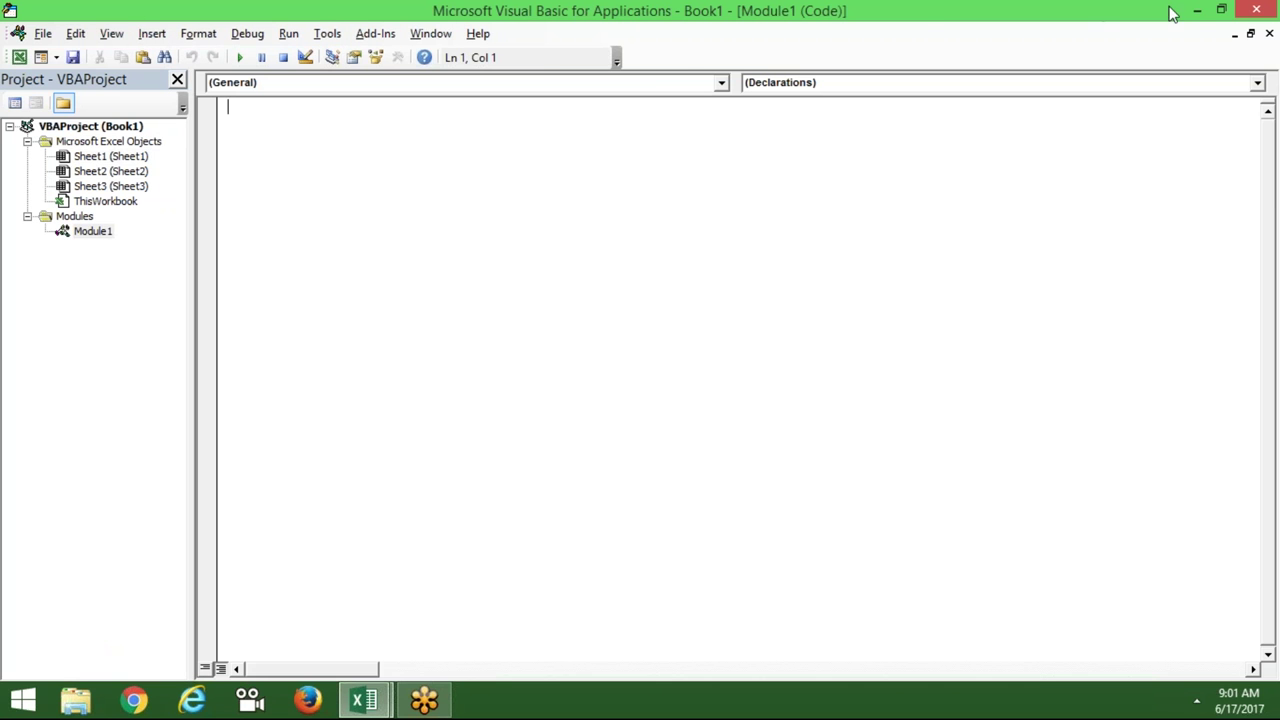
{"action": "left_click", "coordinate": [1199, 13]}
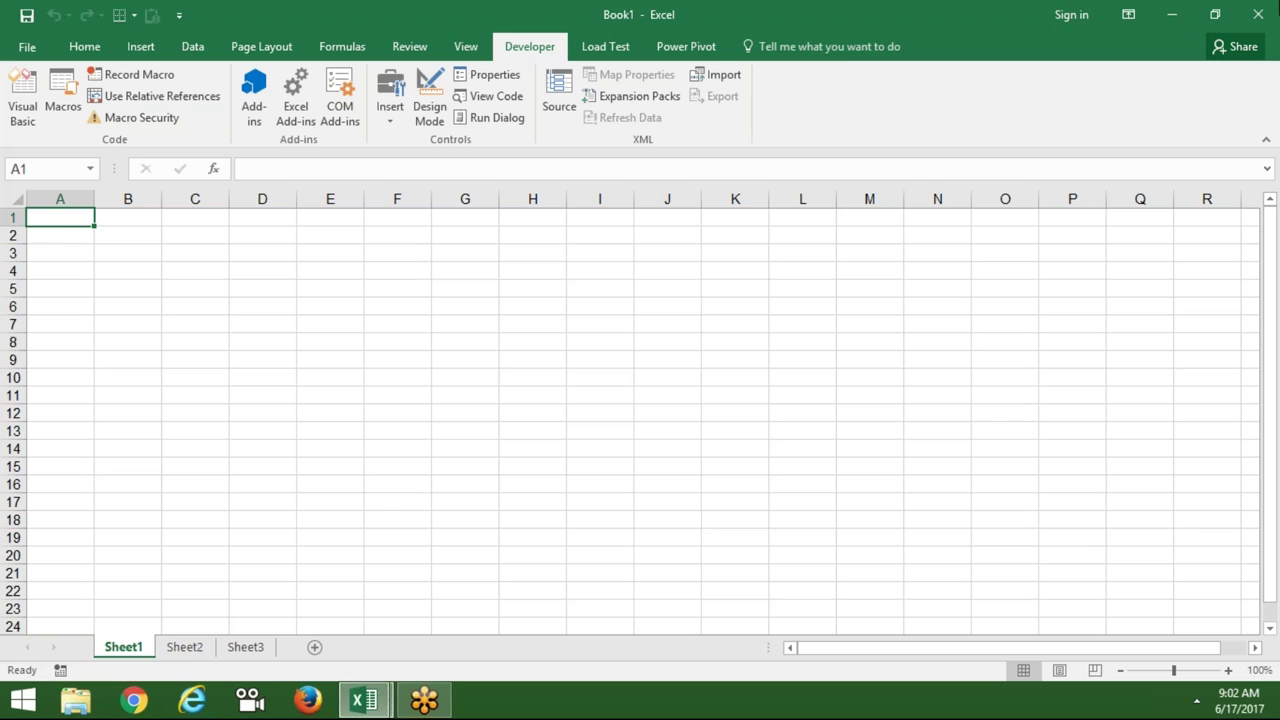
{"action": "left_click", "coordinate": [71, 236]}
{"action": "left_click", "coordinate": [71, 217]}
{"action": "left_click", "coordinate": [120, 222]}
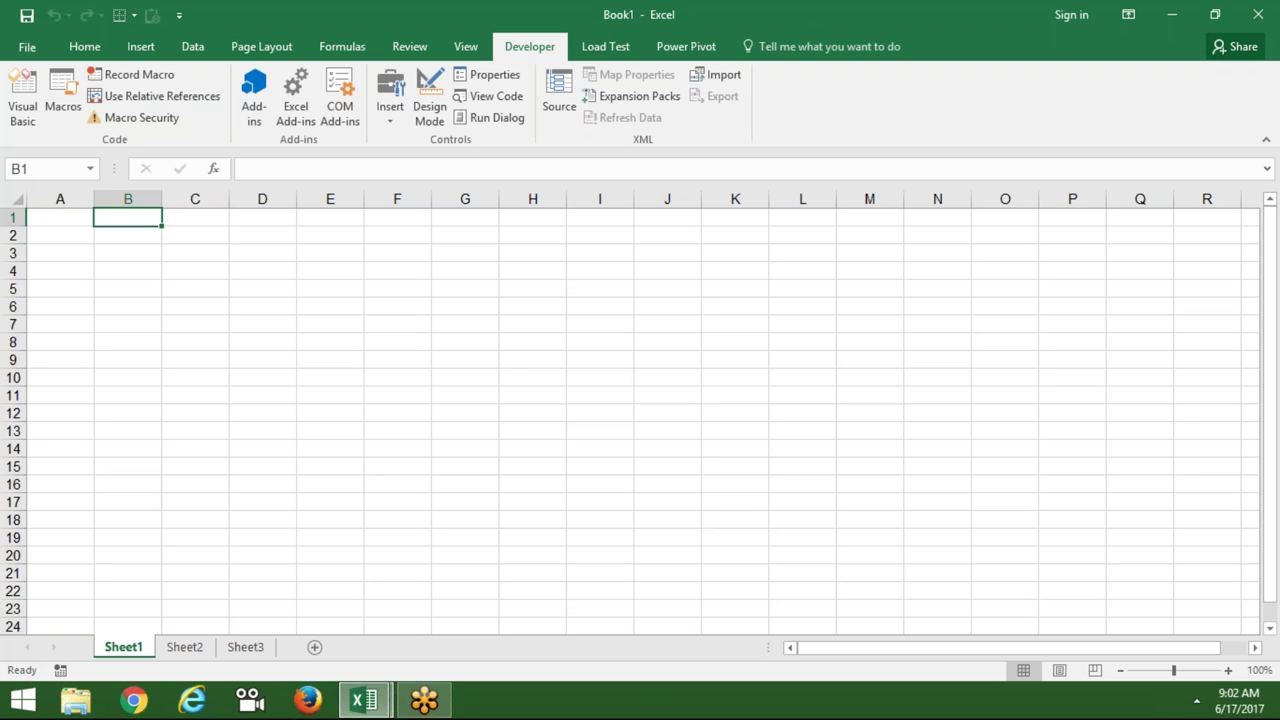
{"action": "left_click", "coordinate": [177, 220]}
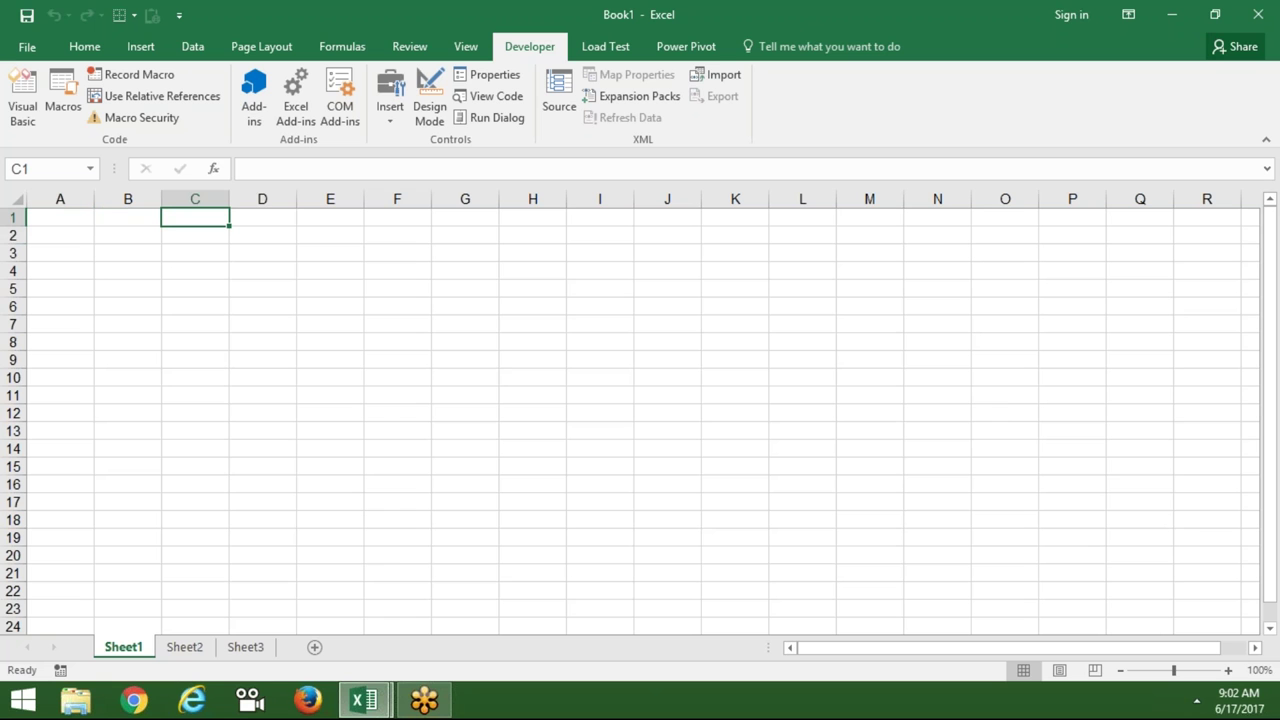
{"action": "left_click", "coordinate": [313, 217]}
{"action": "left_click_drag", "start_coordinate": [313, 217], "coordinate": [313, 217]}
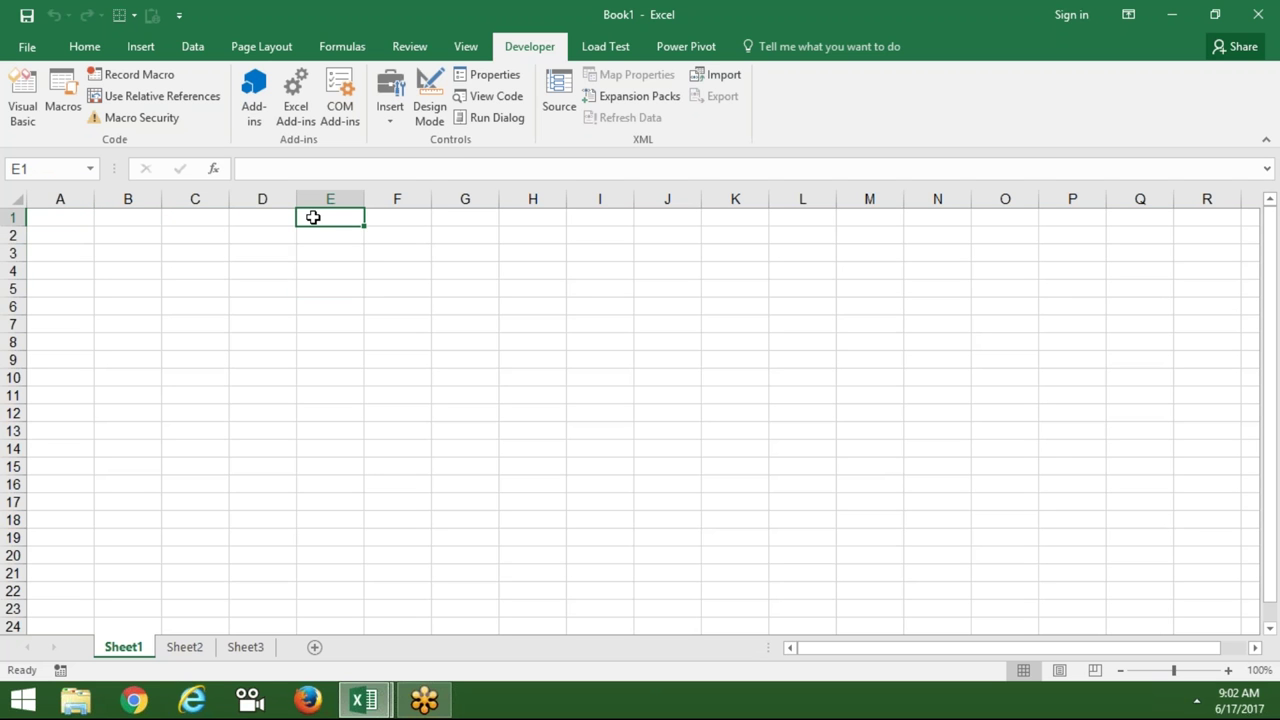
{"action": "key", "text": "Return"}
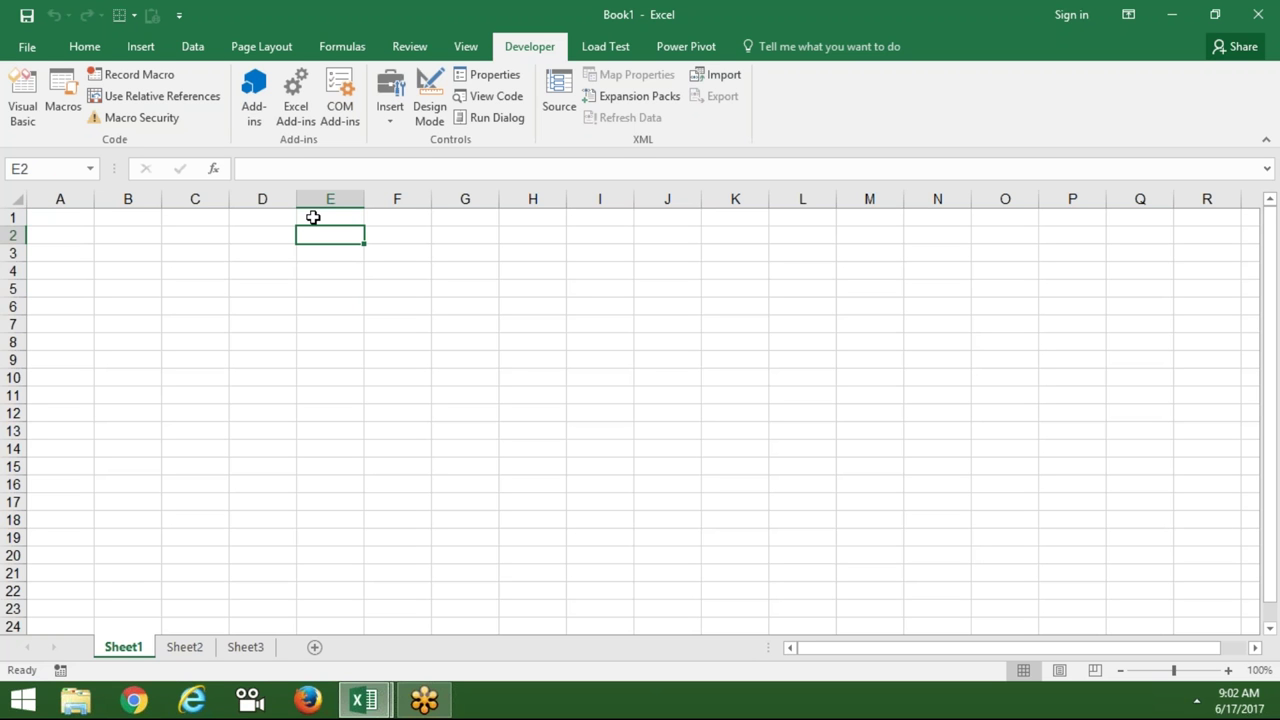
{"action": "left_click", "coordinate": [313, 217]}
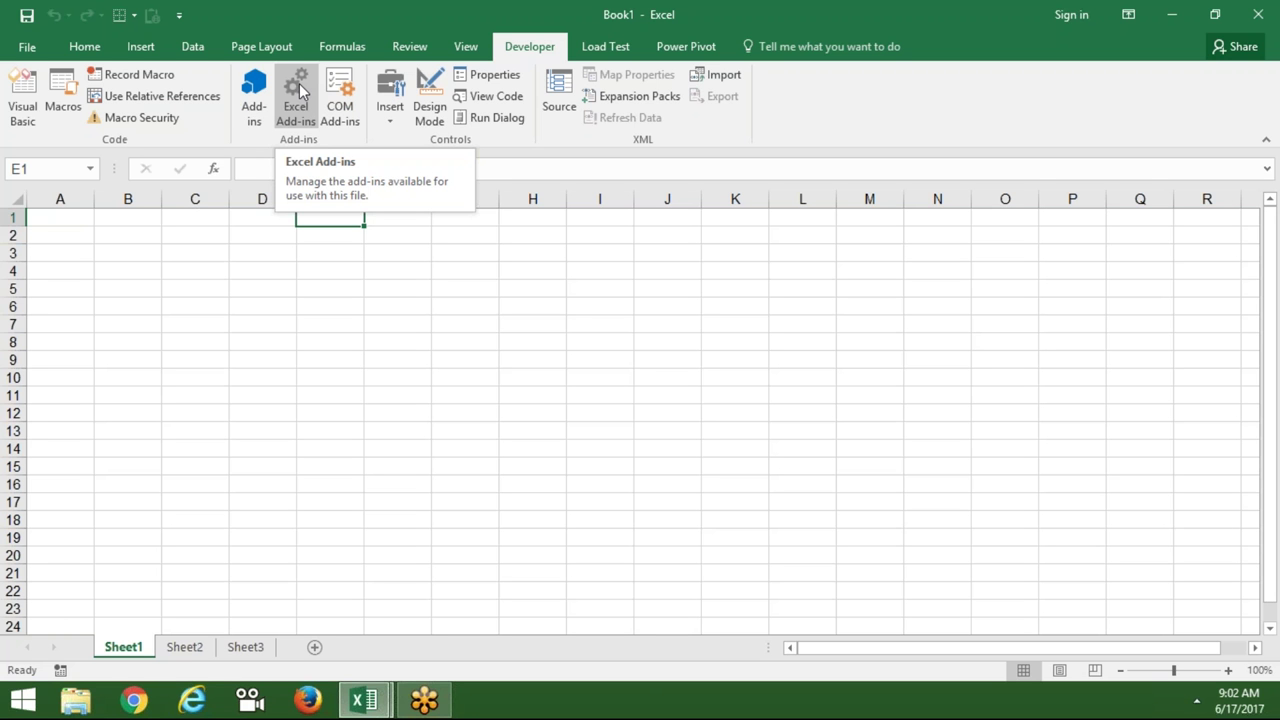
{"action": "left_click", "coordinate": [299, 83]}
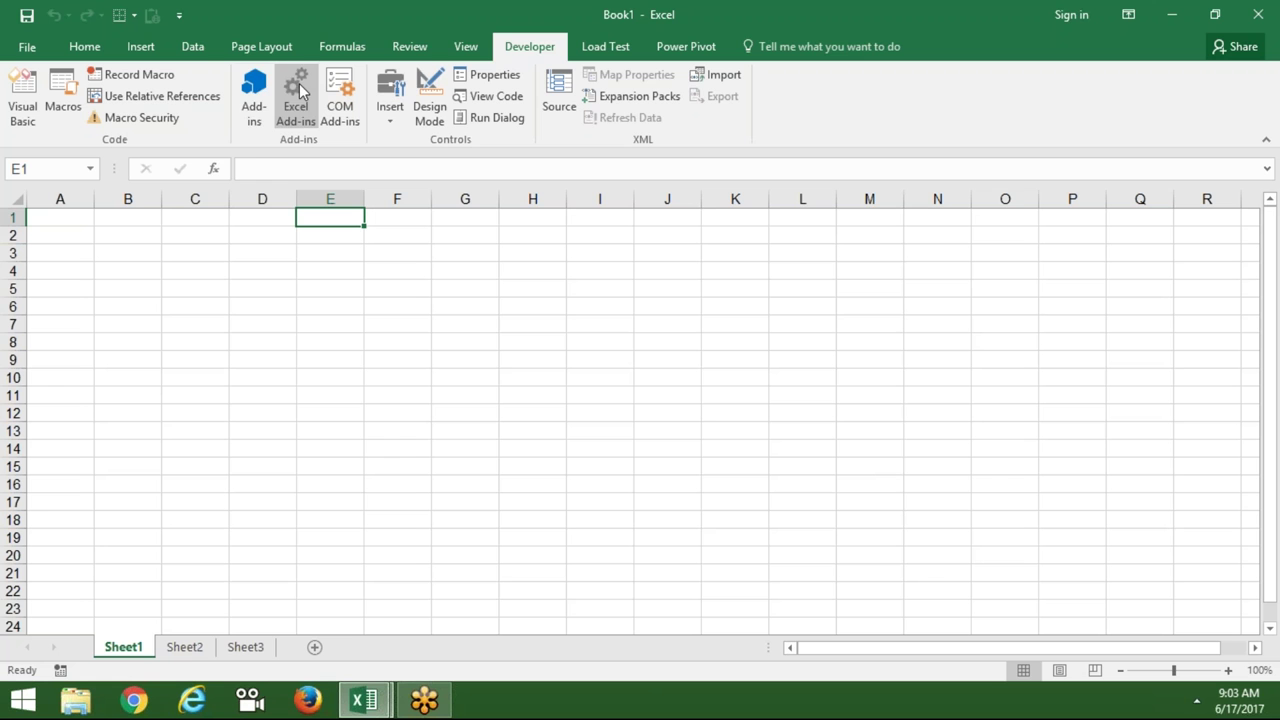
{"action": "left_click", "coordinate": [159, 125]}
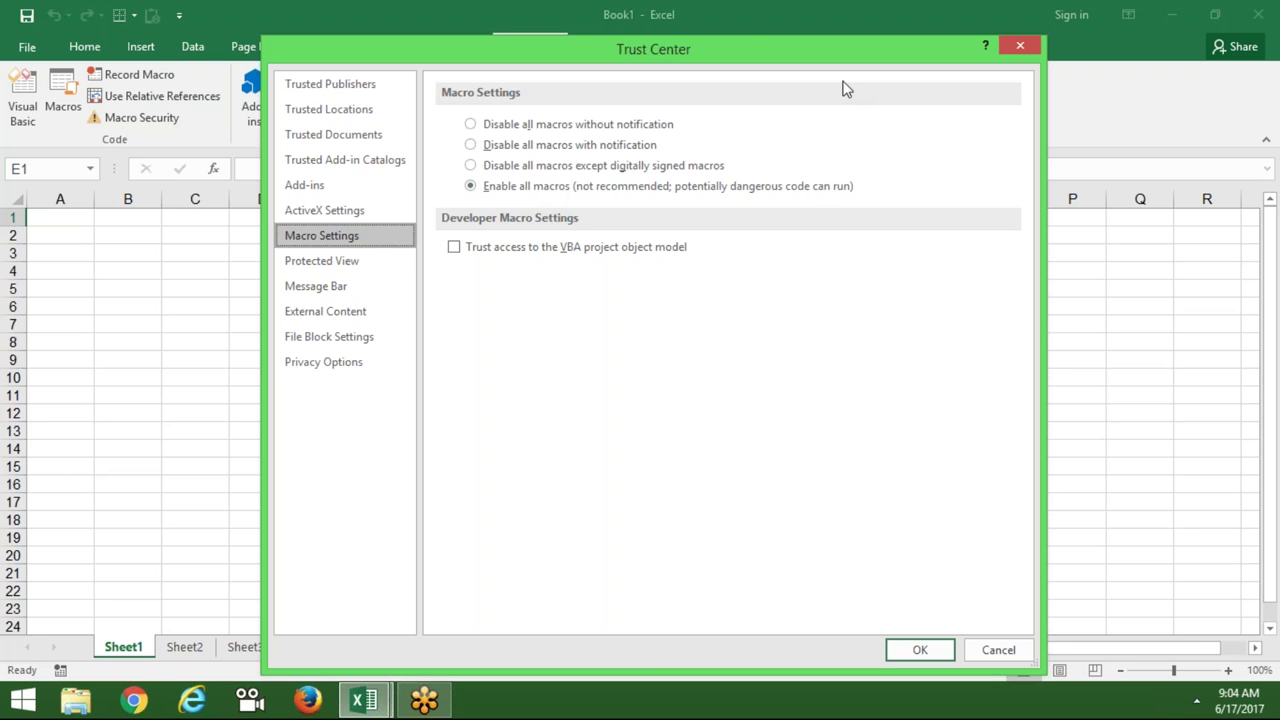
{"action": "left_click", "coordinate": [1005, 46]}
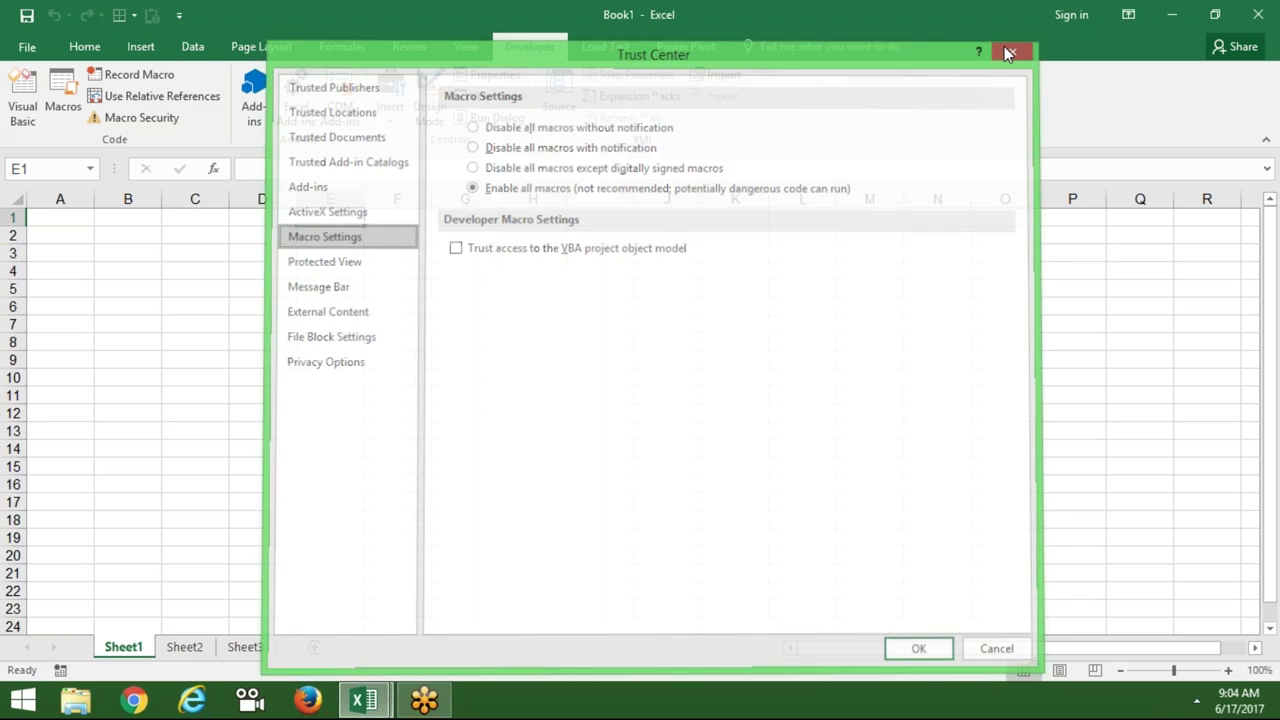
{"action": "left_click", "coordinate": [184, 231]}
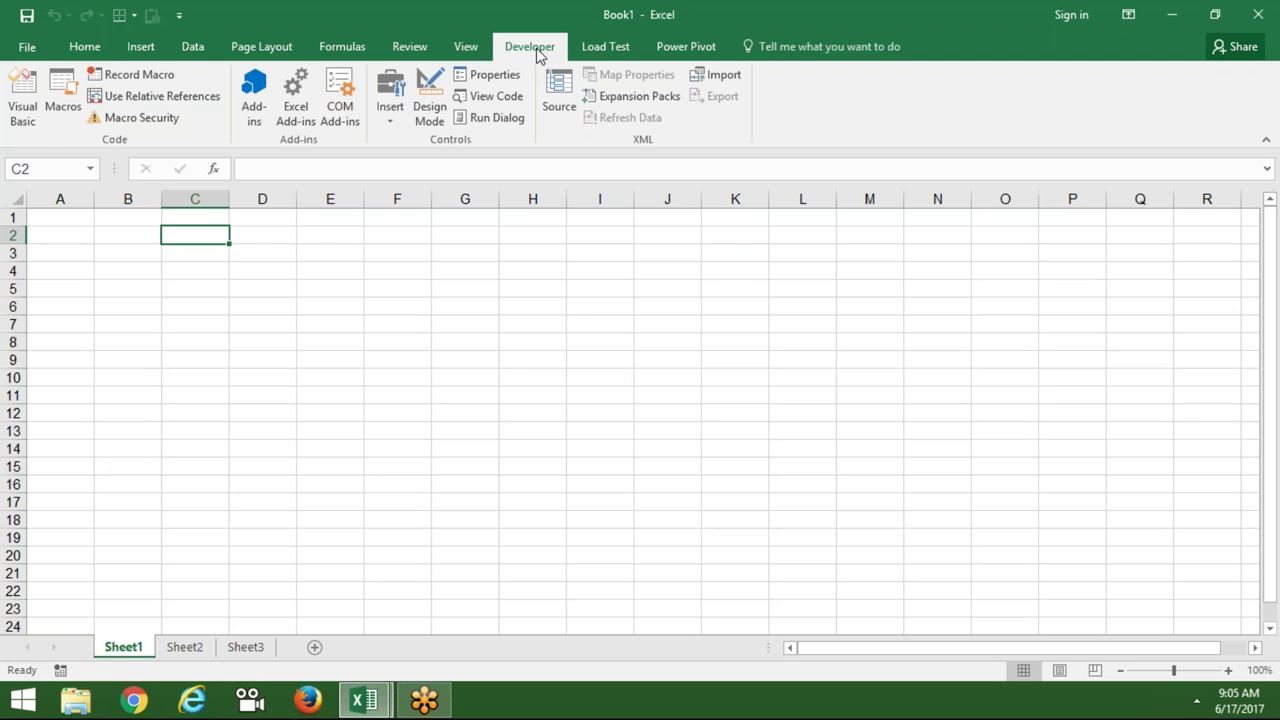
- Reopen the VBA editor and bring up Sheet1's empty code window
{"action": "left_click", "coordinate": [39, 121]}
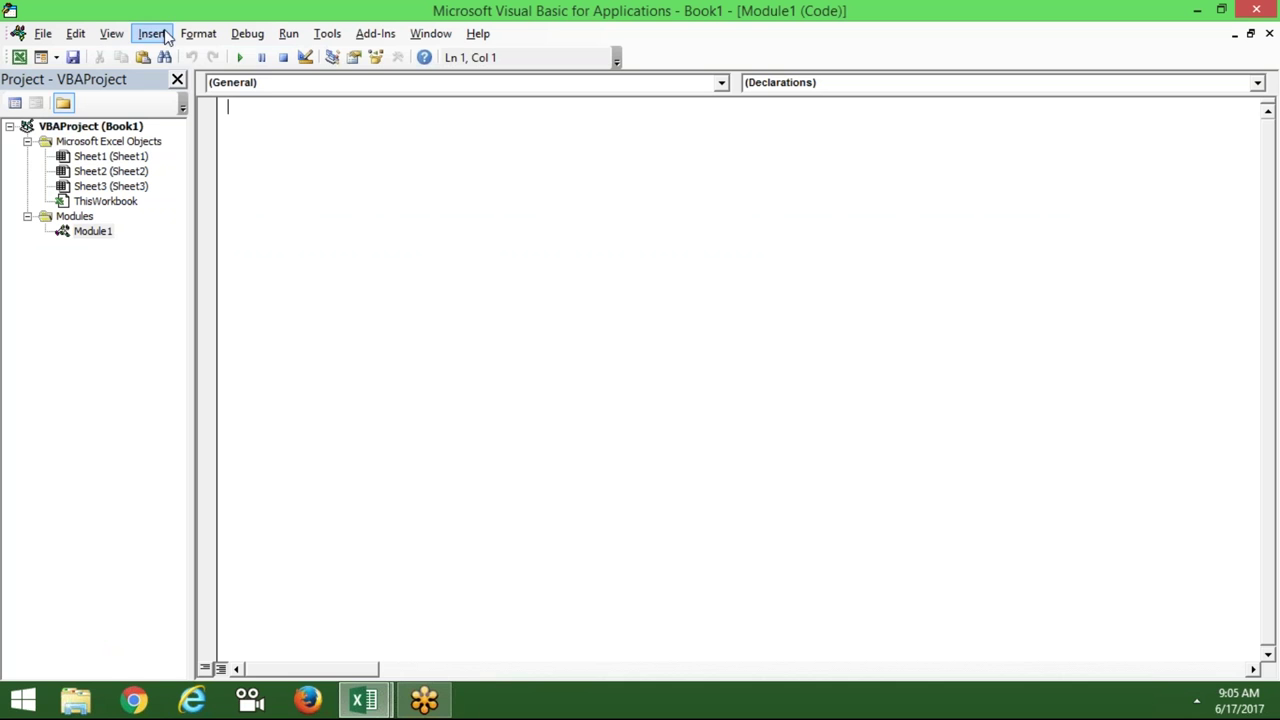
{"action": "left_click", "coordinate": [152, 34]}
{"action": "left_click", "coordinate": [464, 234]}
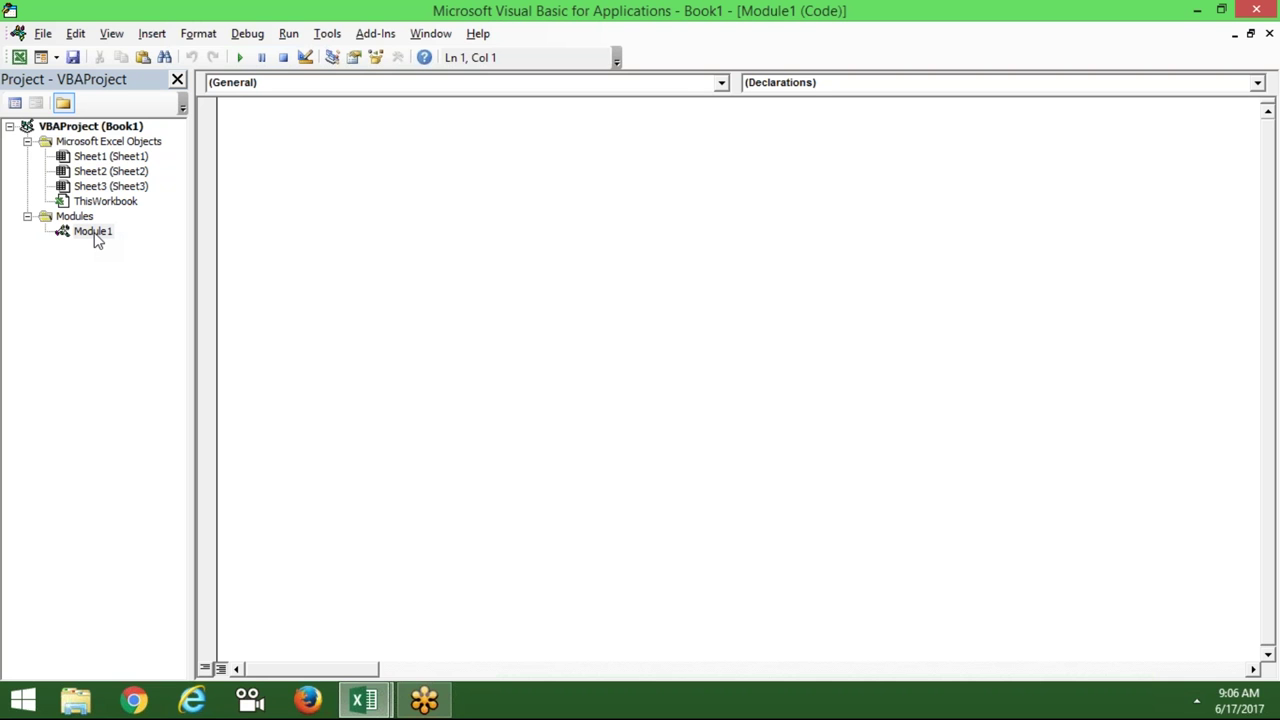
{"action": "double_click", "coordinate": [110, 158]}
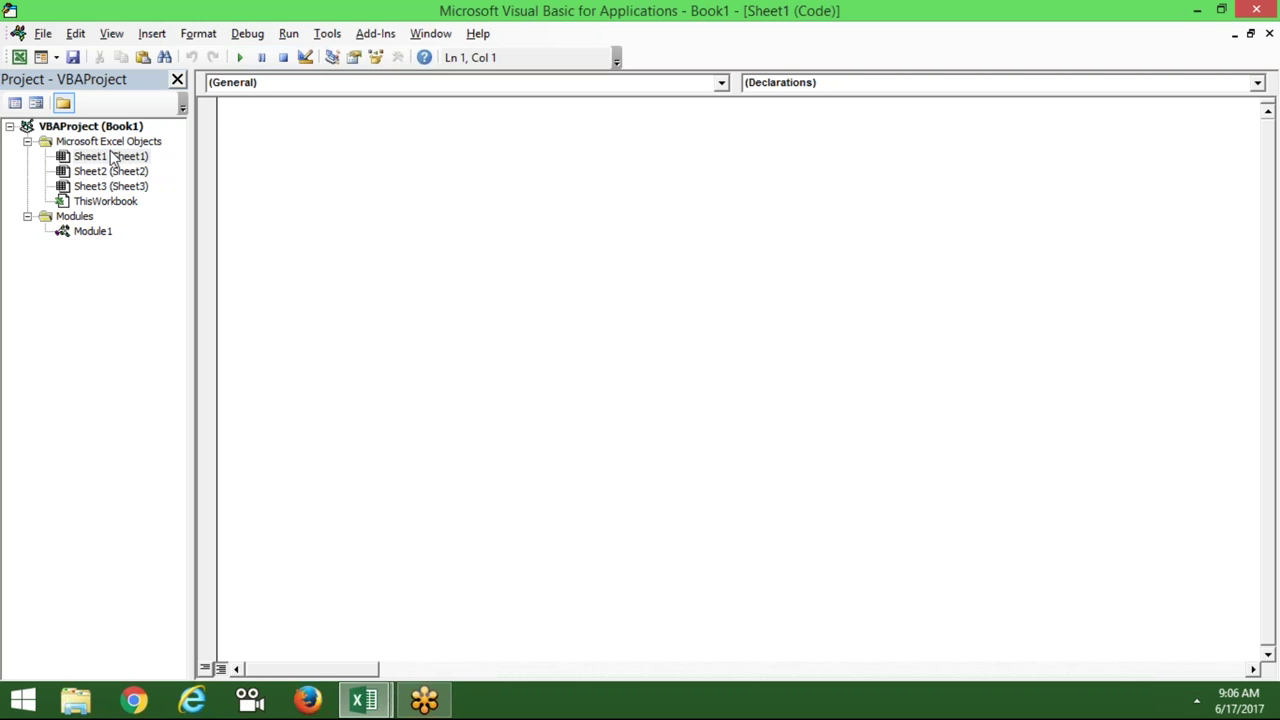
- Check the Sheet1 tab menu in Excel, then return to Module1's code window in the editor
{"action": "key", "text": "alt+F11"}
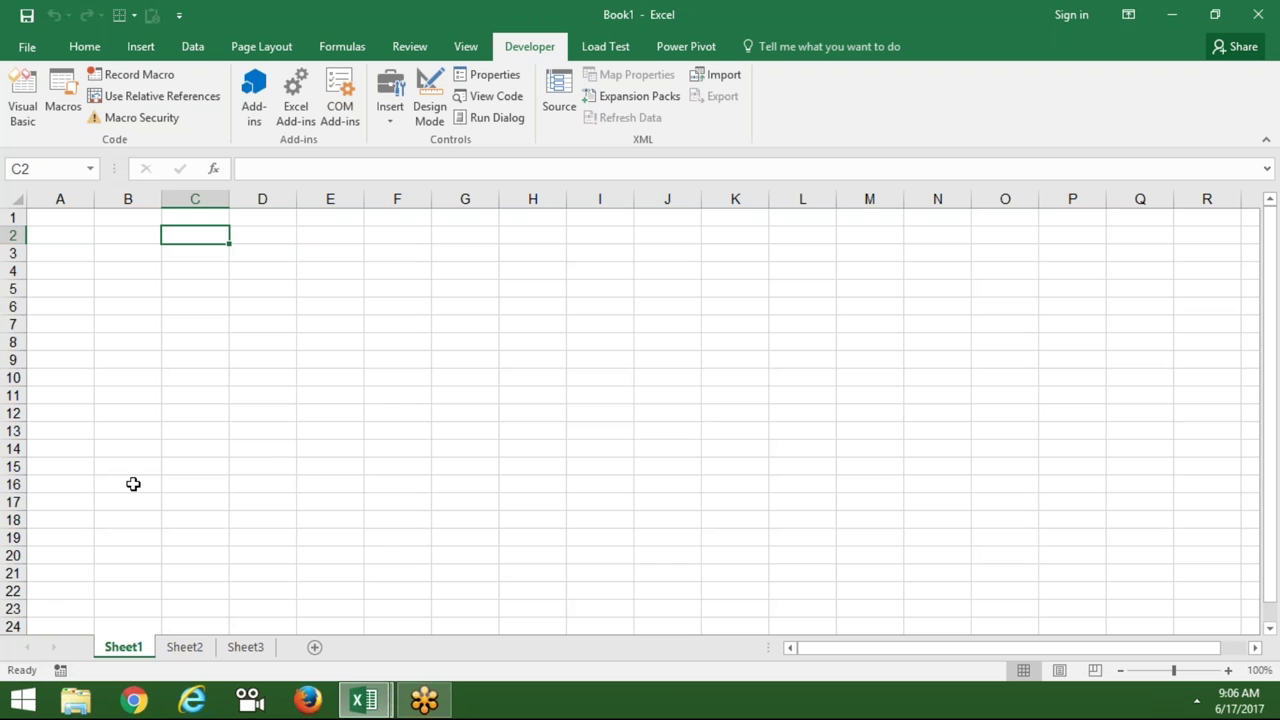
{"action": "right_click", "coordinate": [131, 645]}
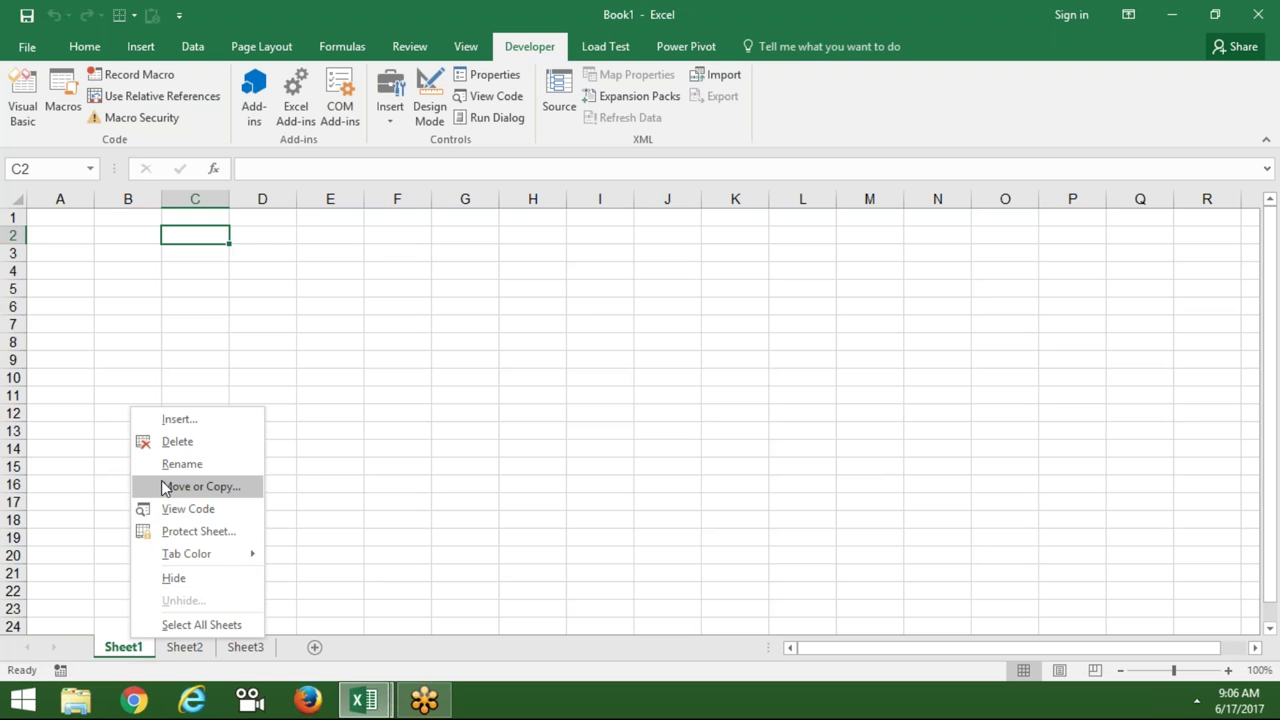
{"action": "key", "text": "Escape"}
{"action": "key", "text": "alt+F11"}
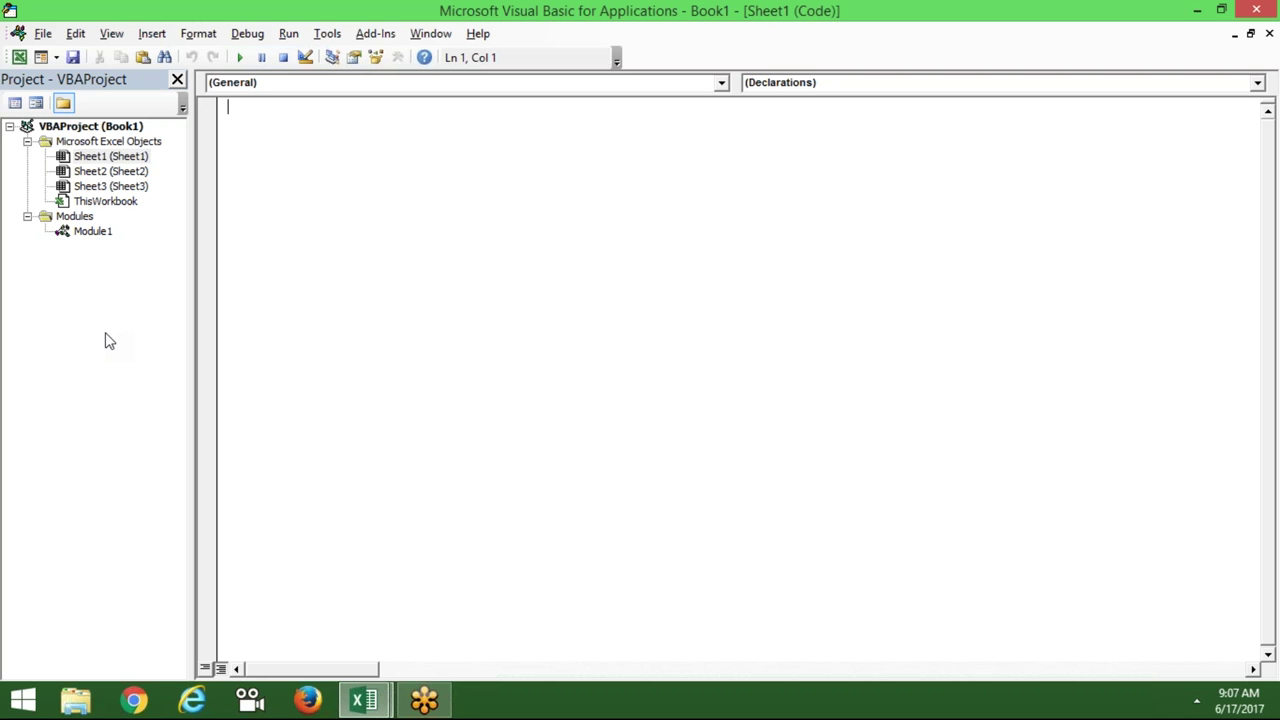
{"action": "double_click", "coordinate": [106, 236]}
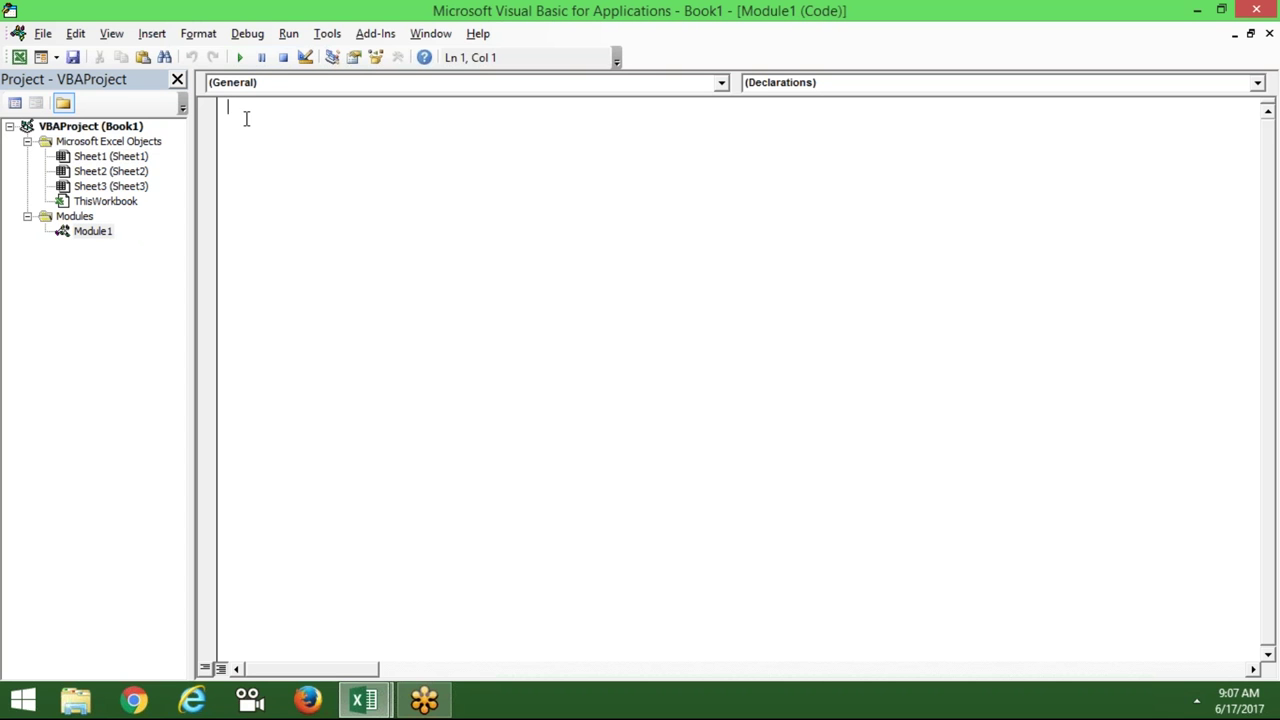
- Type the procedure header sub test() into Module1
{"action": "type", "text": "sub"}
{"action": "type", "text": "st"}
{"action": "type", "text": "()"}
- Complete the Sub test() / End Sub block and select the name test
{"action": "key", "text": "Return"}
{"action": "key", "text": "Return"}
{"action": "key", "text": "Return"}
{"action": "key", "text": "Up"}
{"action": "key", "text": "Up"}
{"action": "key", "text": "Up"}
{"action": "key", "text": "Right"}
{"action": "key", "text": "Right"}
{"action": "key", "text": "Right"}
{"action": "key", "text": "Right"}
{"action": "key", "text": "Right"}
{"action": "key", "text": "Left"}
{"action": "key", "text": "shift+Right"}
{"action": "key", "text": "shift+Right"}
{"action": "key", "text": "shift+Right"}
{"action": "key", "text": "shift+Right"}
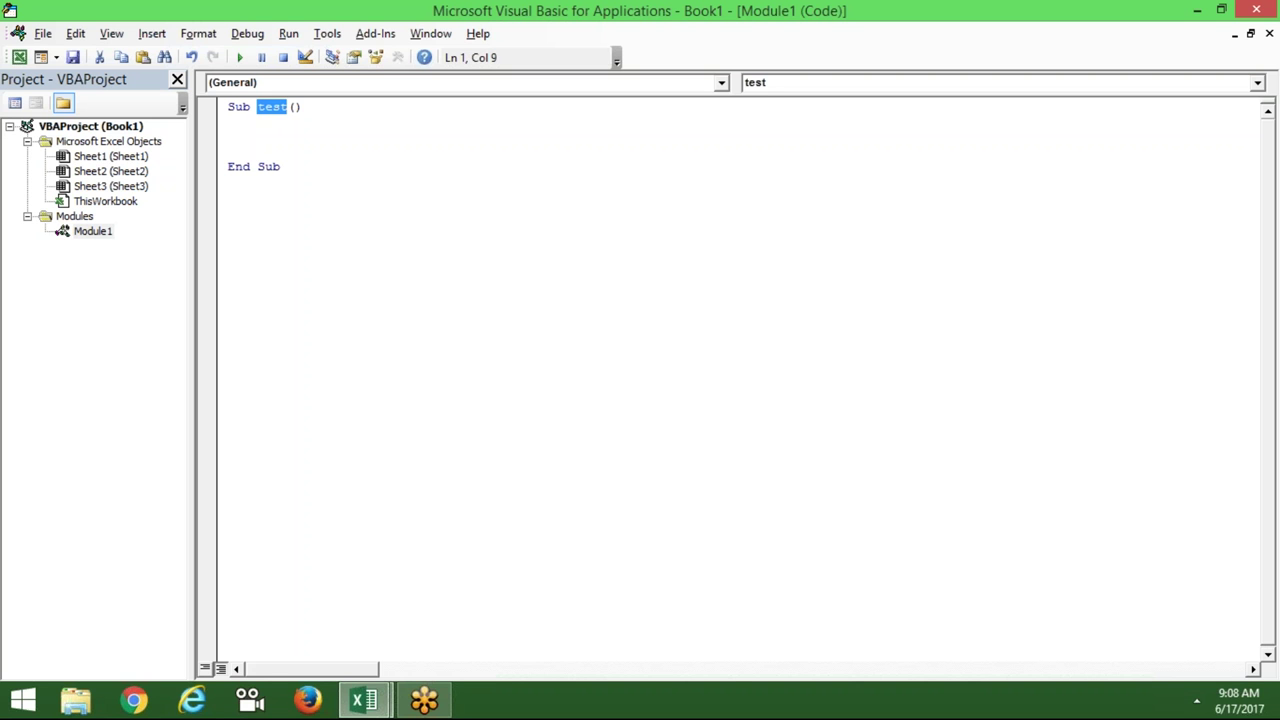
- Rename the procedure to test_today, then replace that name with raj1
{"action": "left_click", "coordinate": [287, 106]}
{"action": "type", "text": "_today"}
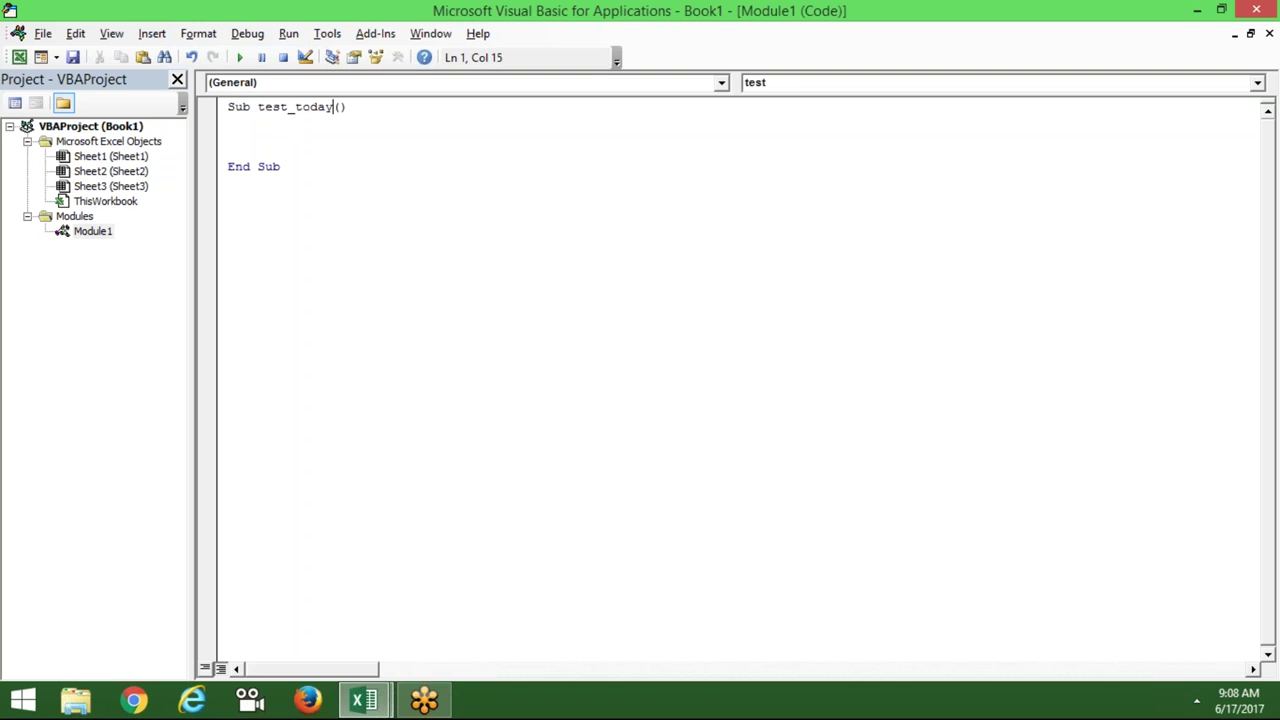
{"action": "left_click", "coordinate": [228, 121]}
{"action": "left_click_drag", "start_coordinate": [336, 106], "coordinate": [258, 106]}
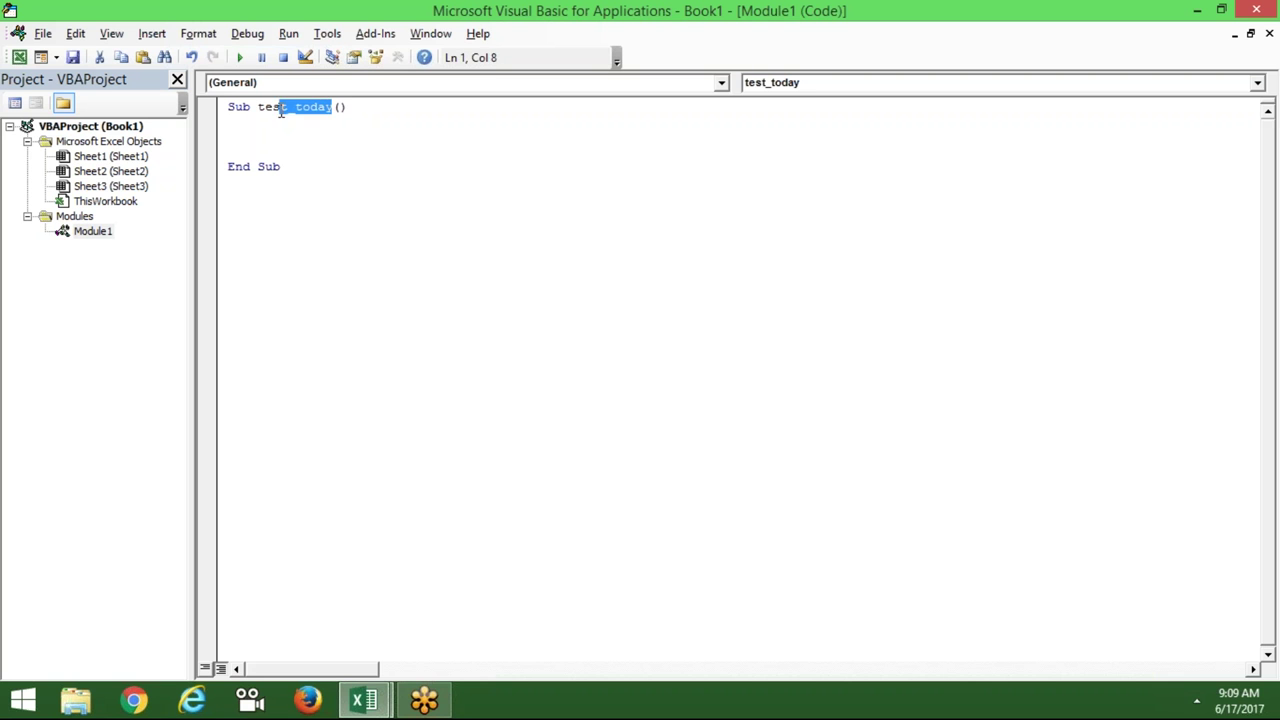
{"action": "key", "text": "BackSpace"}
{"action": "type", "text": "raj1"}
{"action": "left_click", "coordinate": [280, 121]}
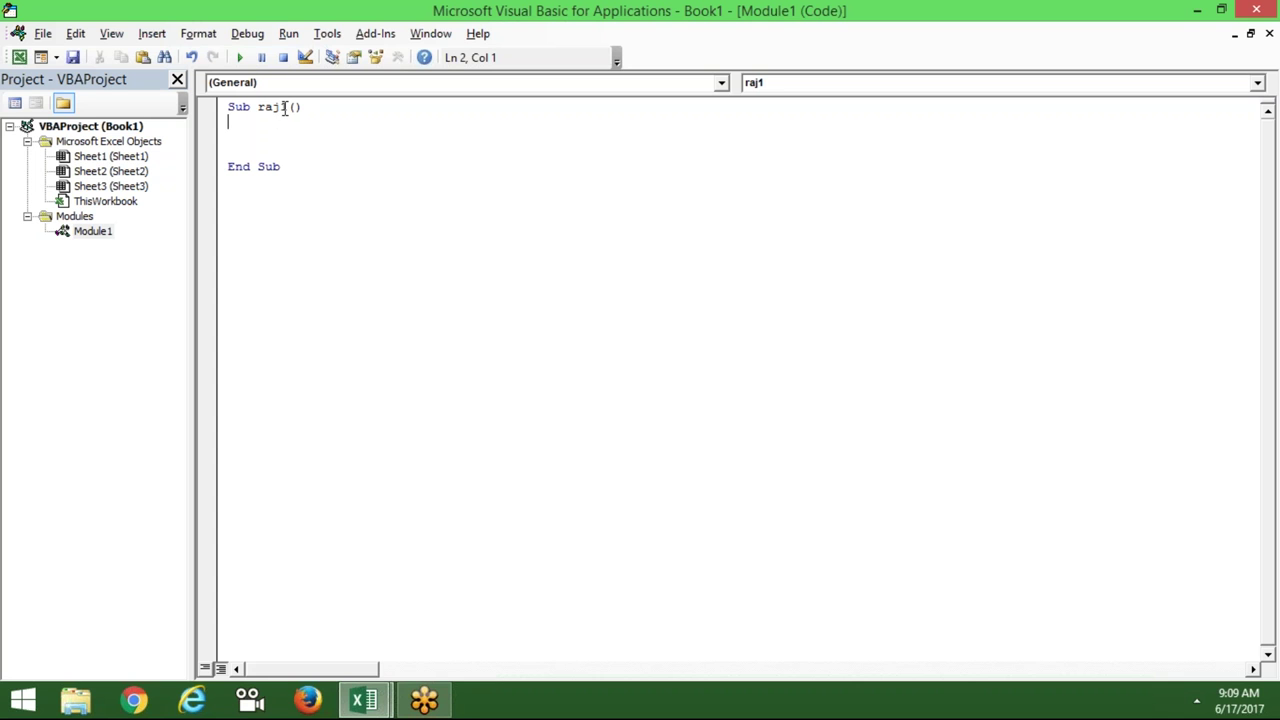
- Insert an underscore to make the procedure raj_1, then select the whole macro
{"action": "double_click", "coordinate": [281, 108]}
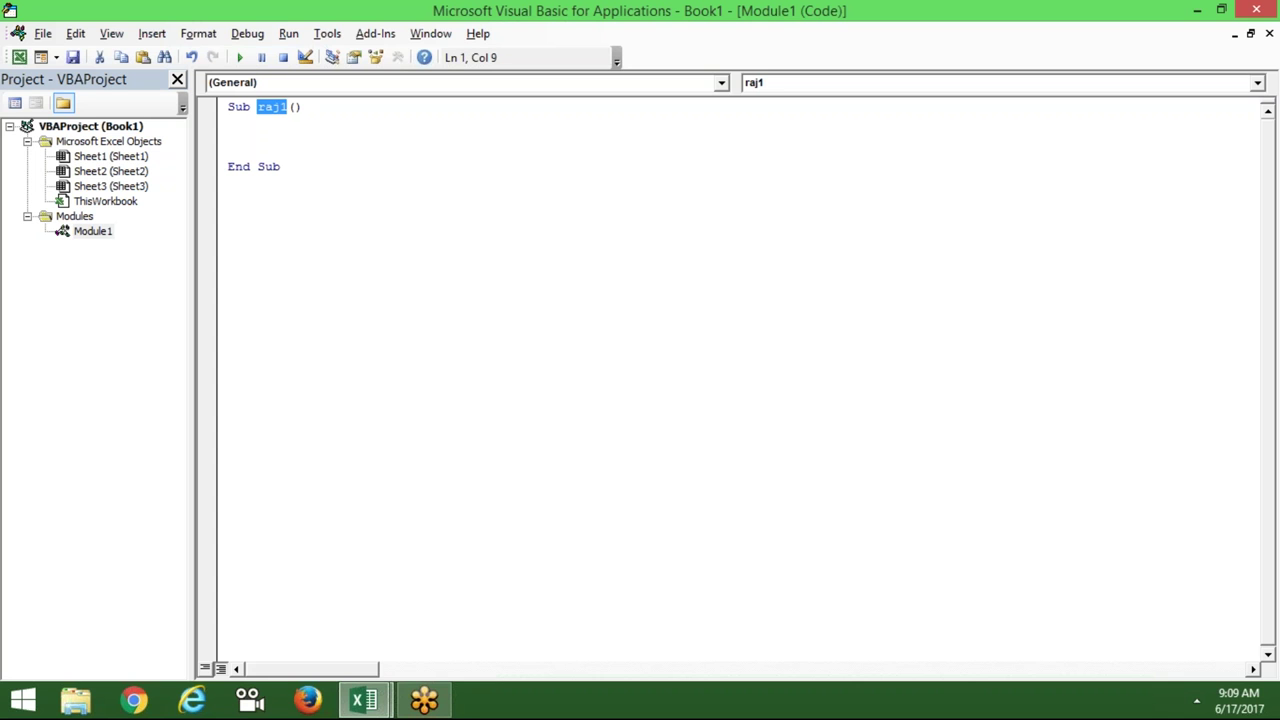
{"action": "left_click", "coordinate": [285, 108]}
{"action": "type", "text": "_"}
{"action": "left_click", "coordinate": [281, 128]}
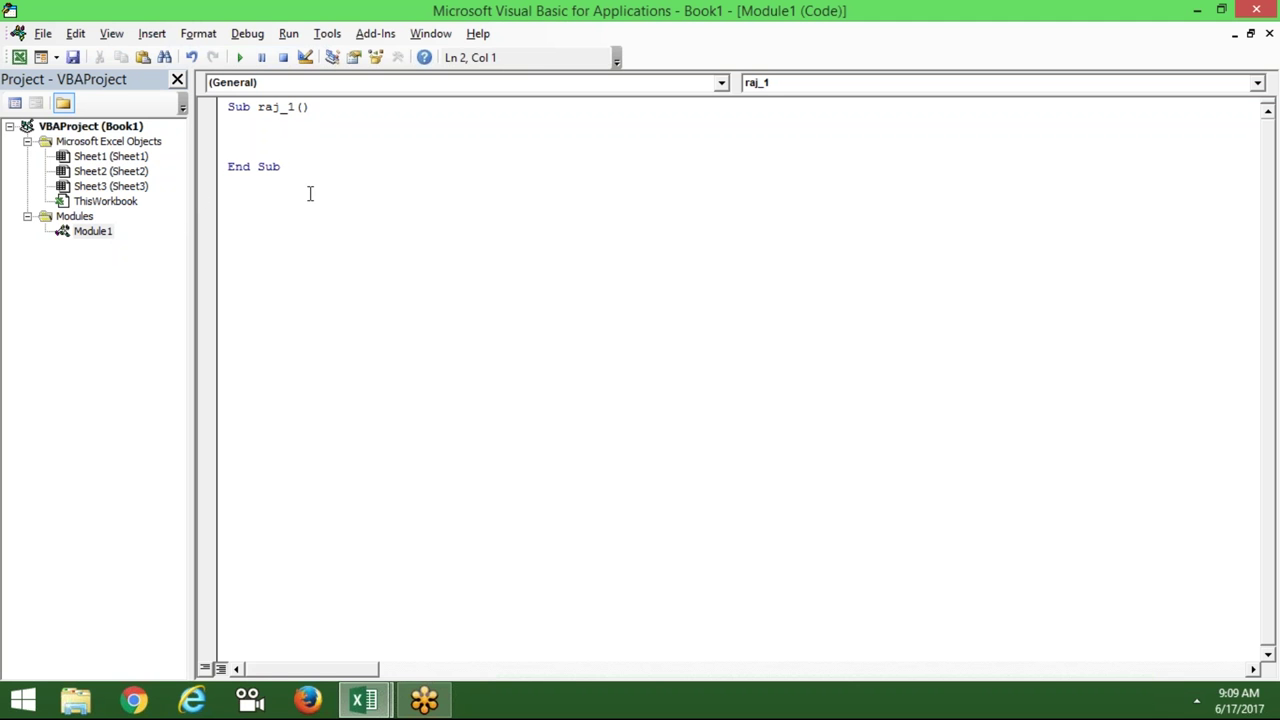
{"action": "left_click_drag", "start_coordinate": [282, 168], "coordinate": [183, 112]}
- Back in Excel, cancel Record Macro and open the Macro list showing raj_1
{"action": "key", "text": "alt+F11"}
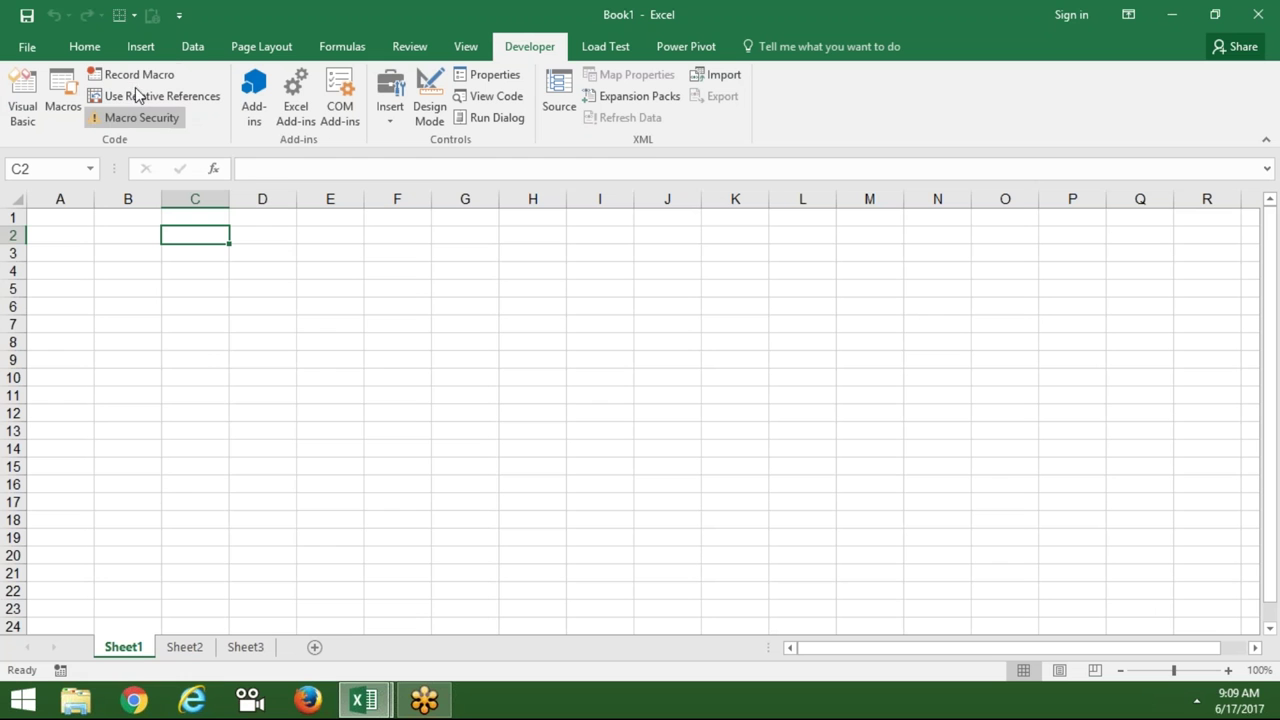
{"action": "left_click", "coordinate": [120, 75]}
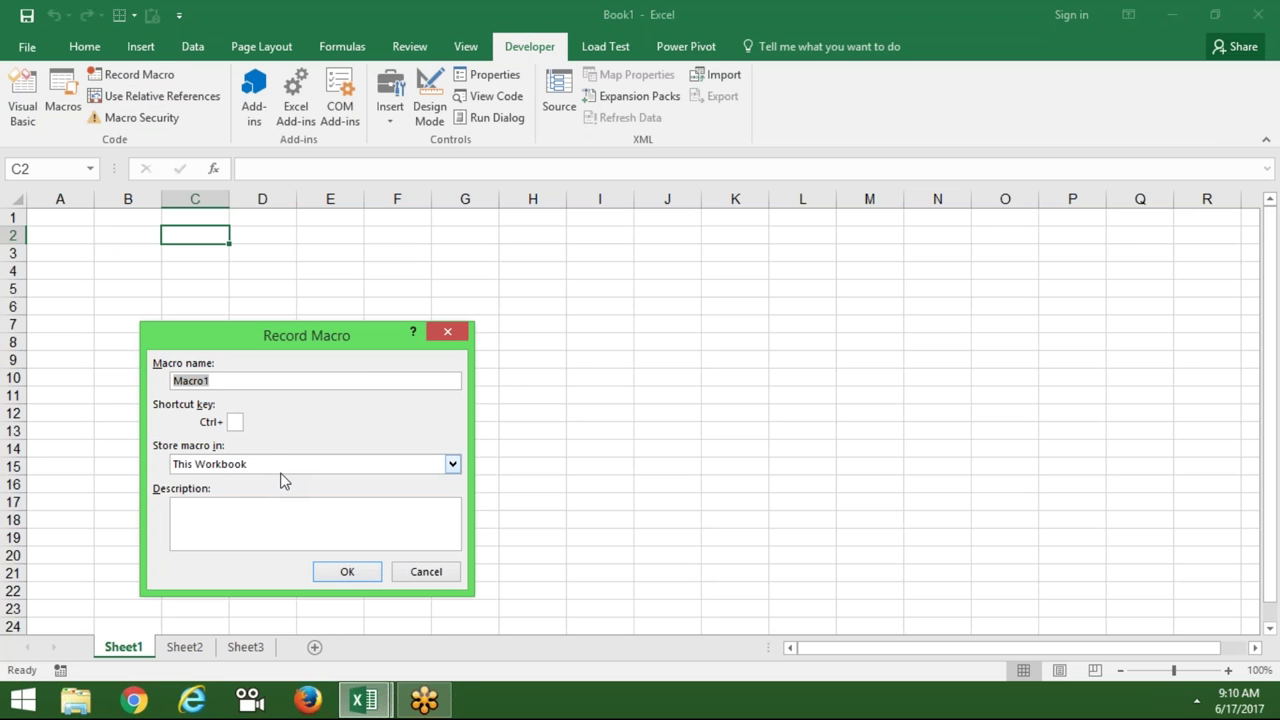
{"action": "key", "text": "Escape"}
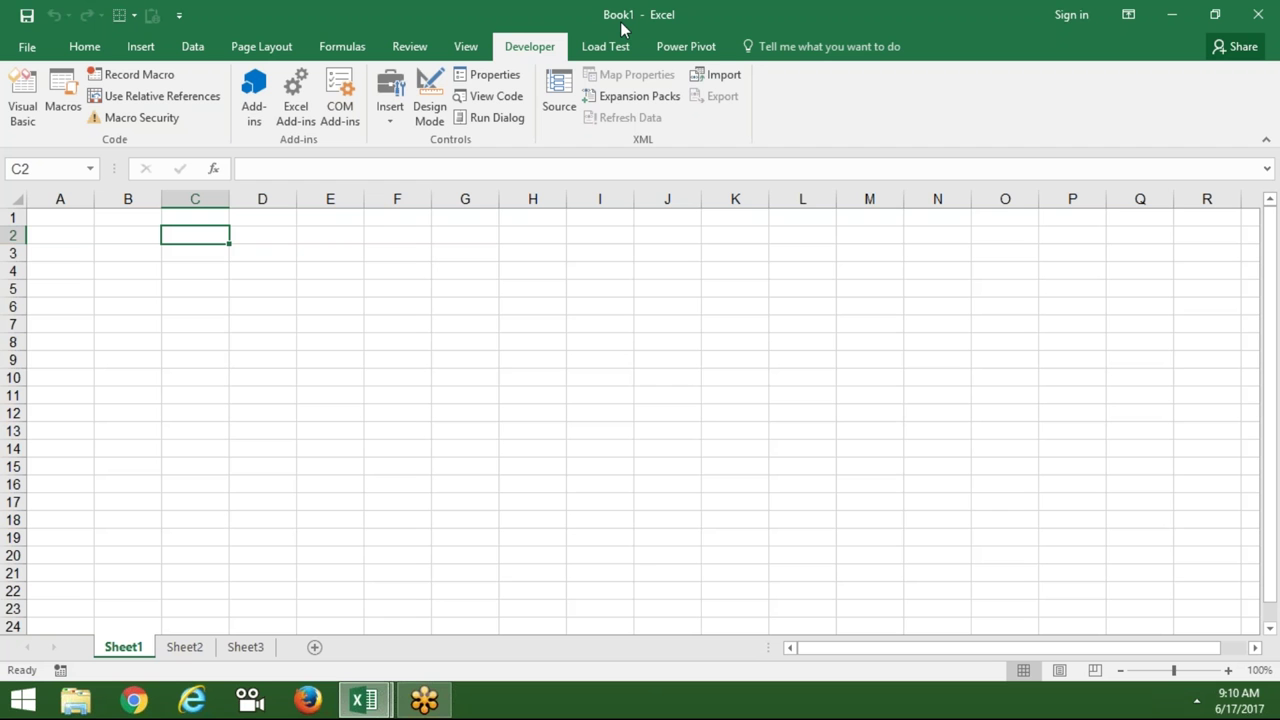
{"action": "left_click", "coordinate": [63, 112]}
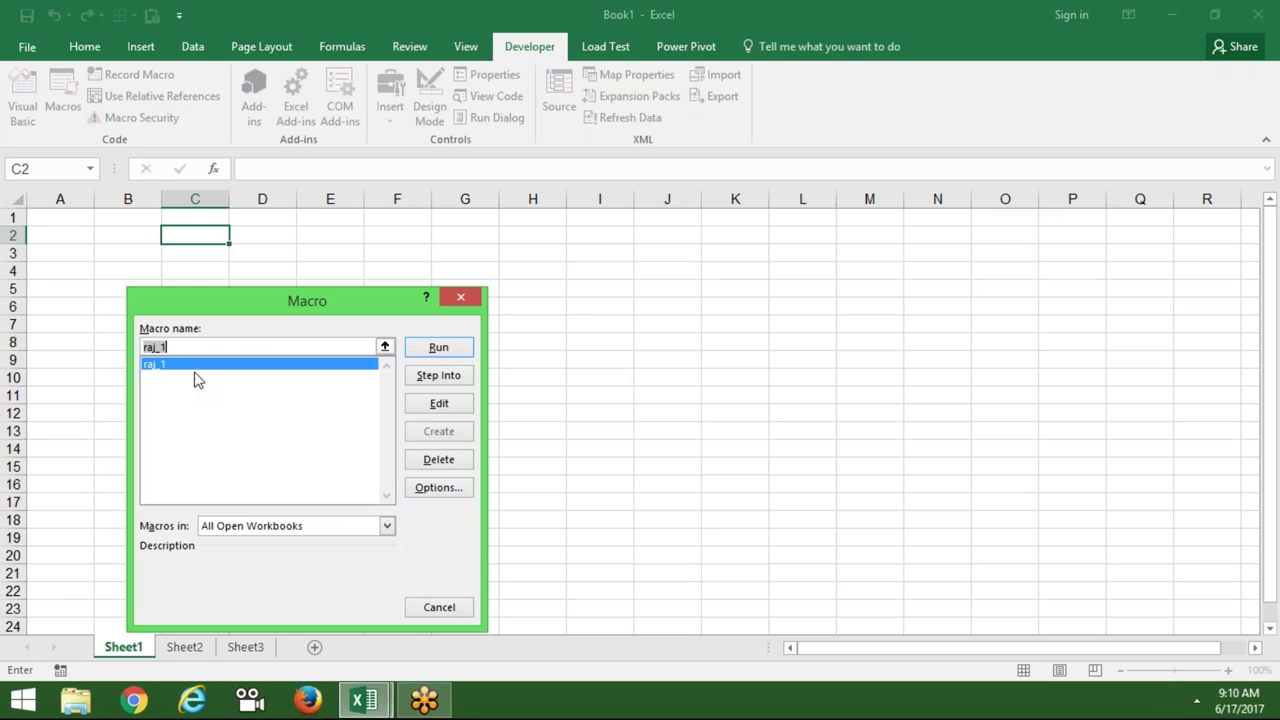
{"action": "double_click", "coordinate": [195, 375]}
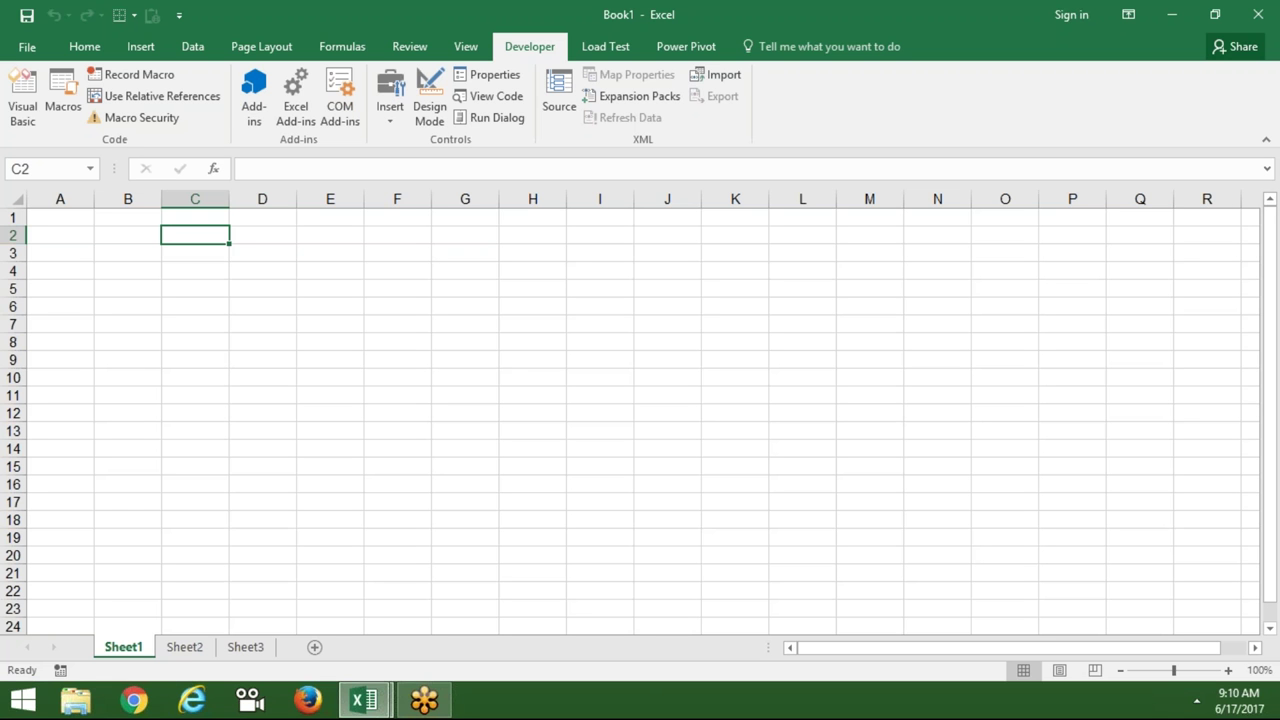
- Create a new blank workbook Book2 and open its Macros list
{"action": "left_click", "coordinate": [121, 500]}
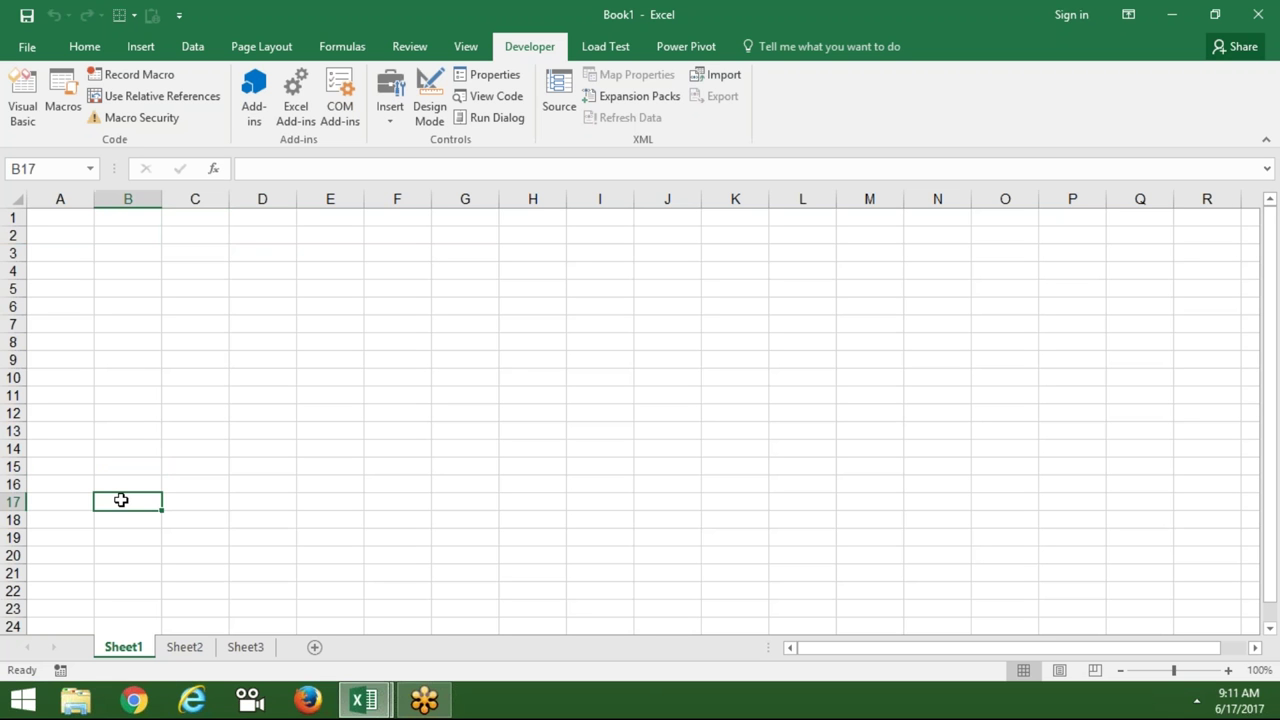
{"action": "key", "text": "ctrl+n"}
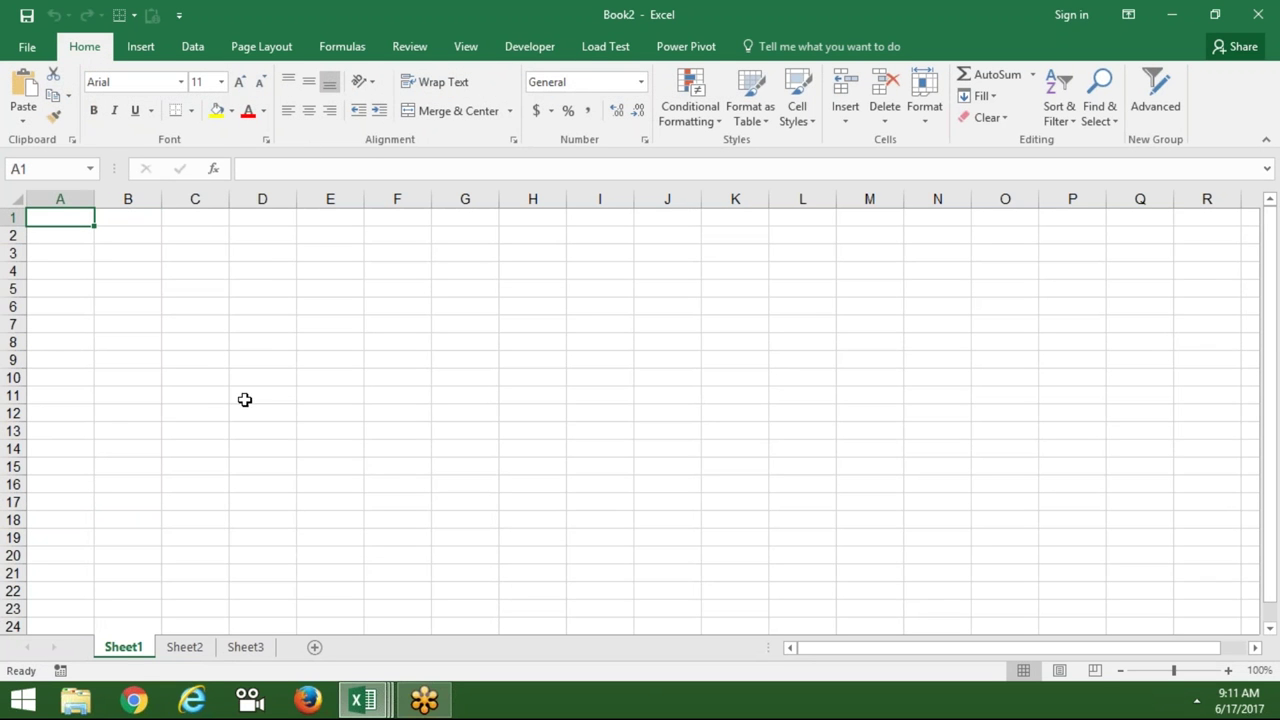
{"action": "left_click", "coordinate": [522, 44]}
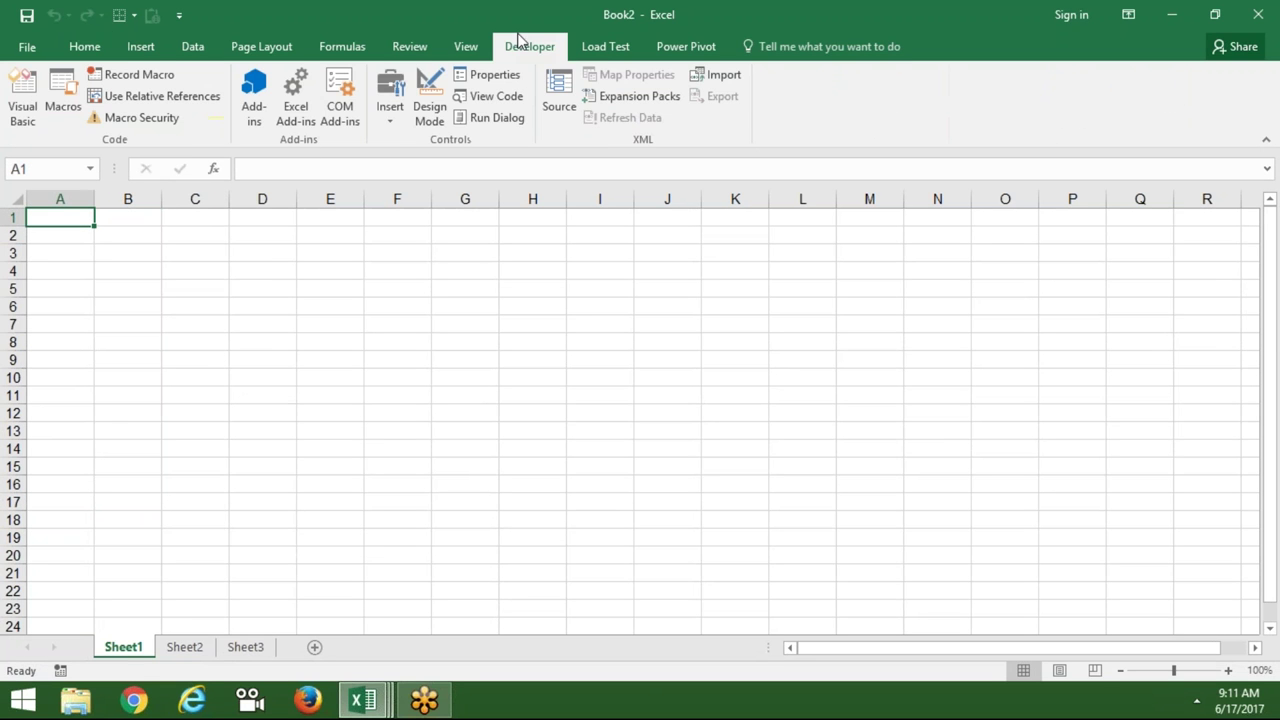
{"action": "left_click", "coordinate": [64, 115]}
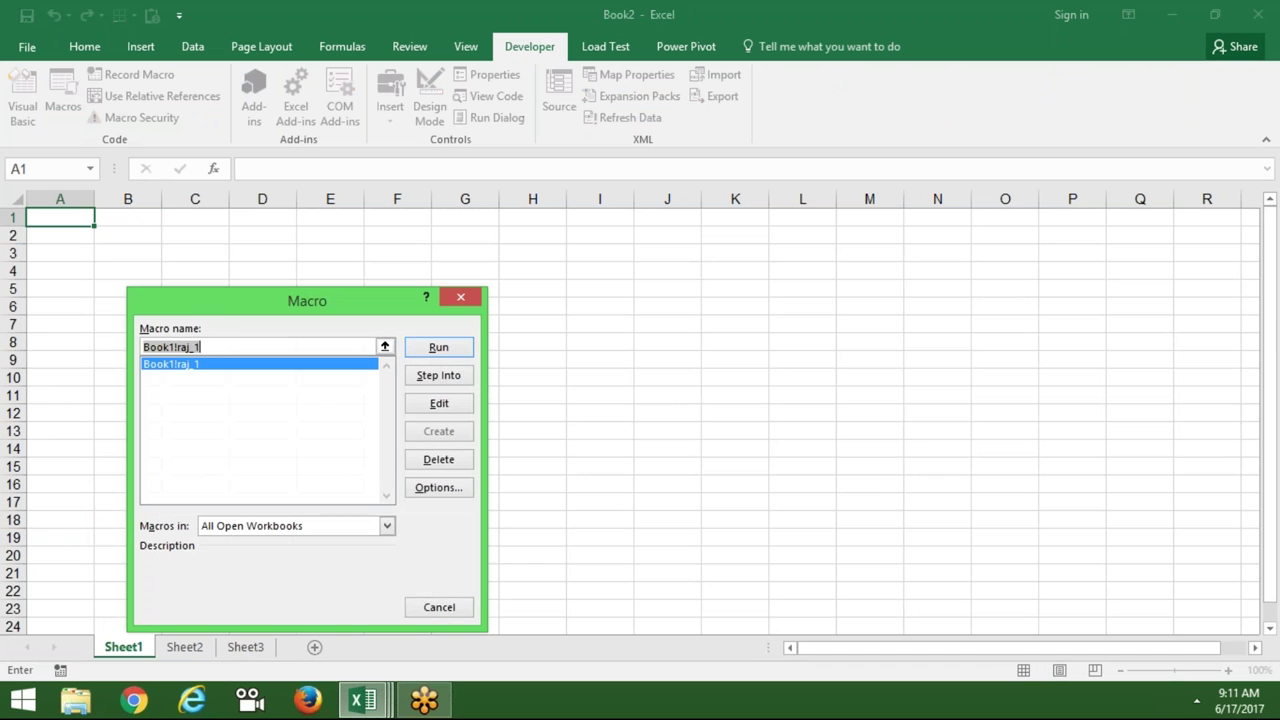
- Switch back to Book2 and run Book1!raj_1, then select cell B7
{"action": "left_click", "coordinate": [378, 705]}
{"action": "mouse_move", "coordinate": [207, 608]}
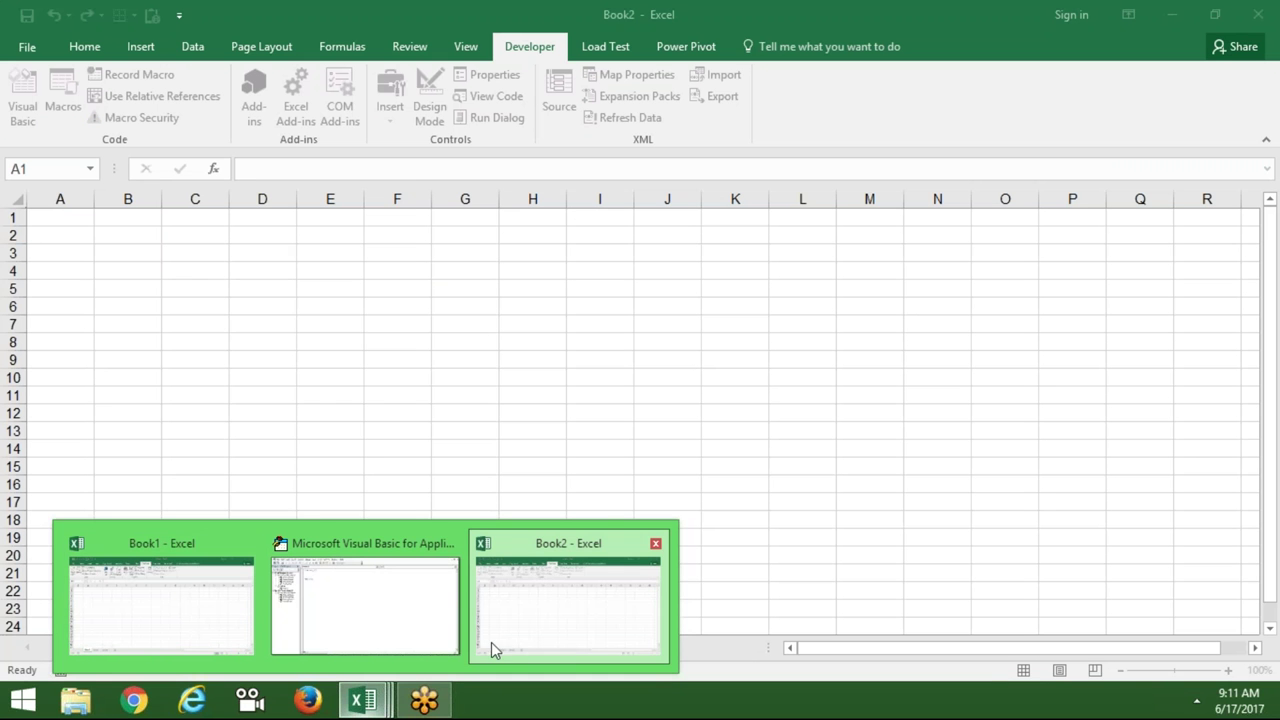
{"action": "left_click", "coordinate": [492, 642]}
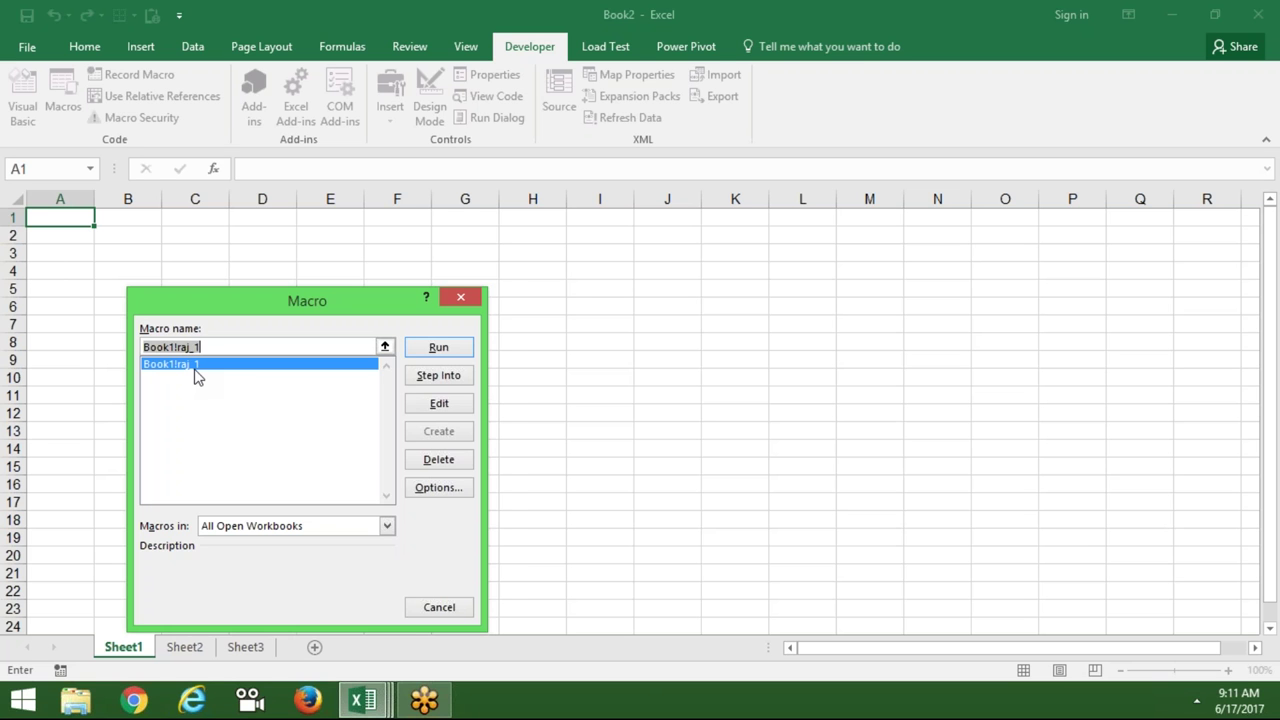
{"action": "double_click", "coordinate": [196, 366]}
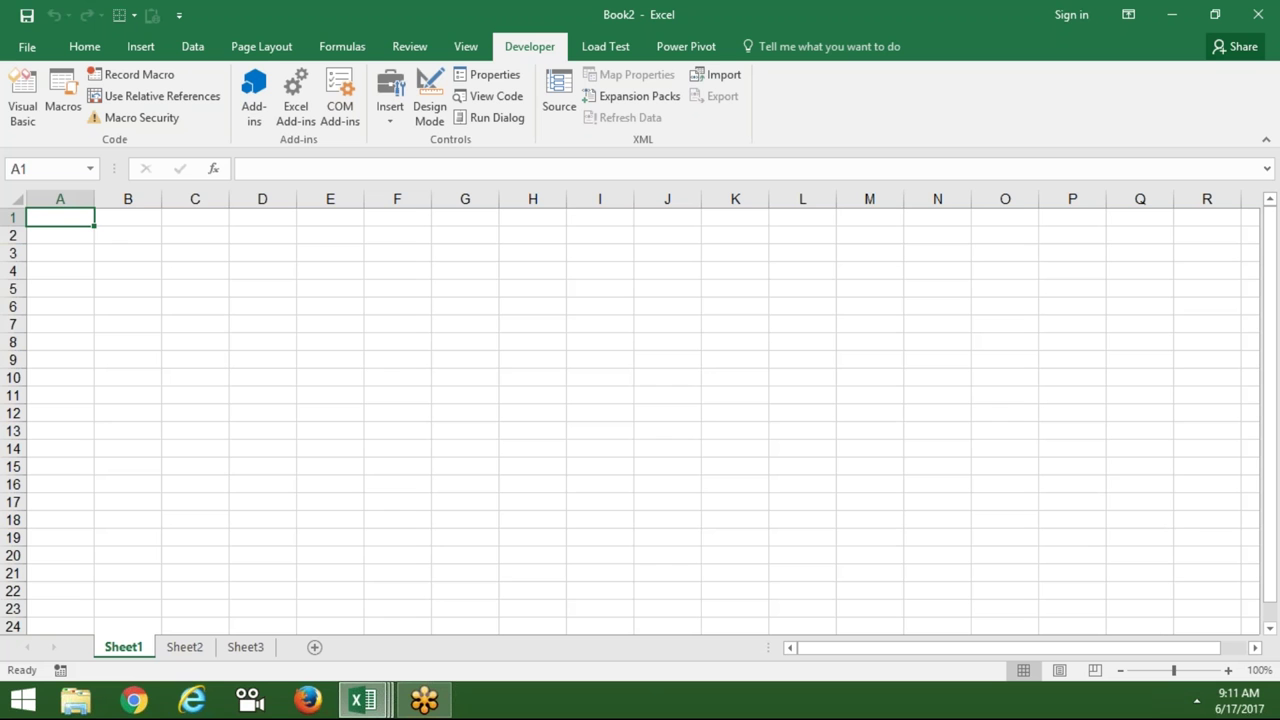
{"action": "left_click", "coordinate": [157, 327]}
{"action": "left_click", "coordinate": [172, 287]}
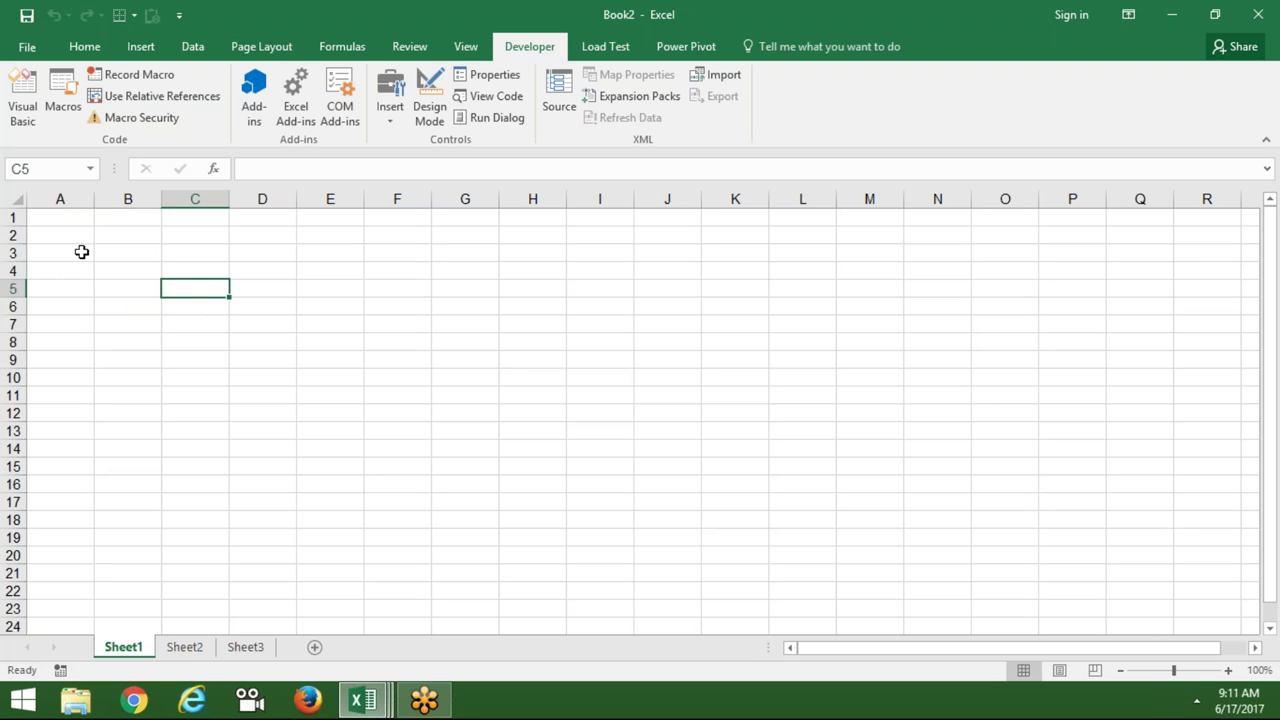
{"action": "left_click", "coordinate": [55, 221]}
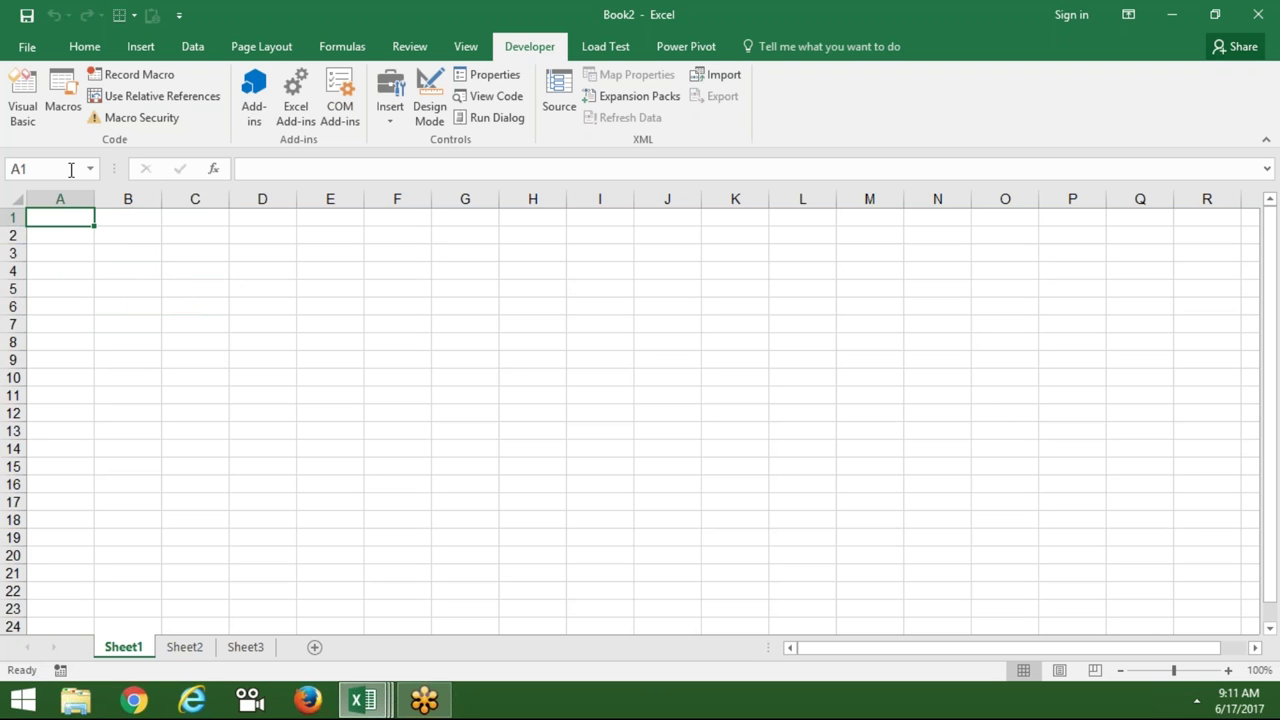
{"action": "left_click", "coordinate": [112, 80]}
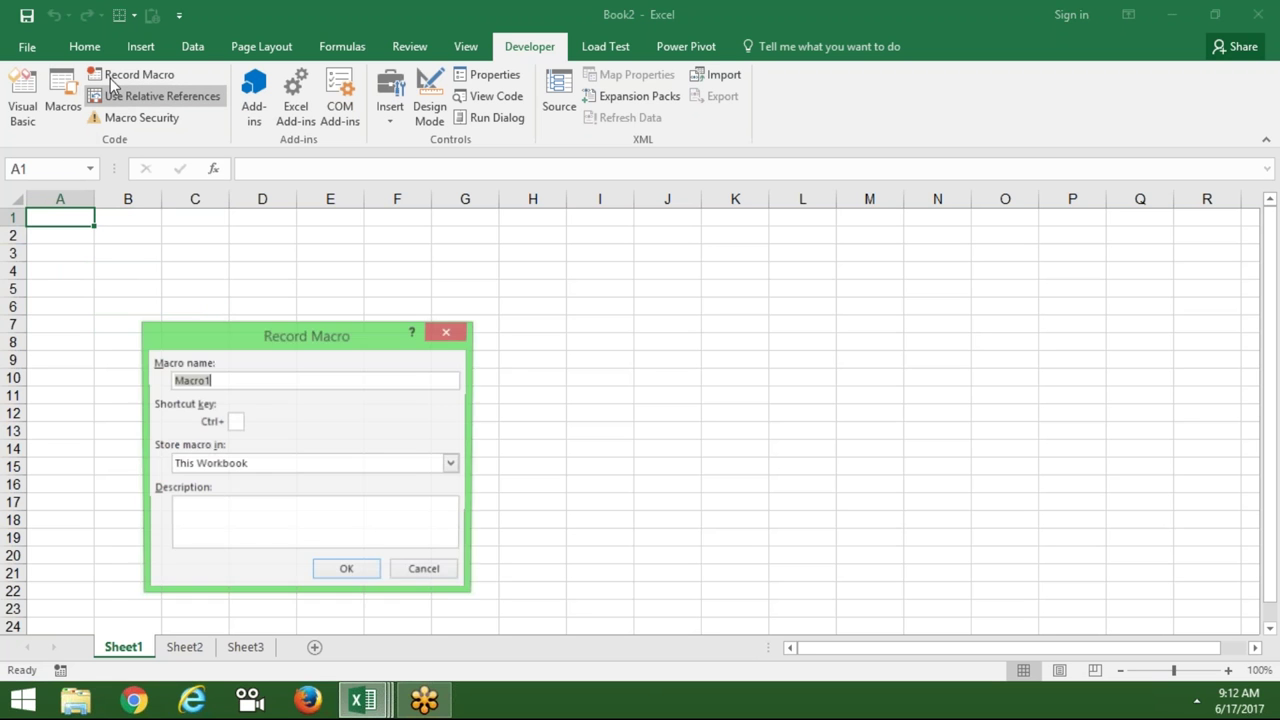
{"action": "key", "text": "Escape"}
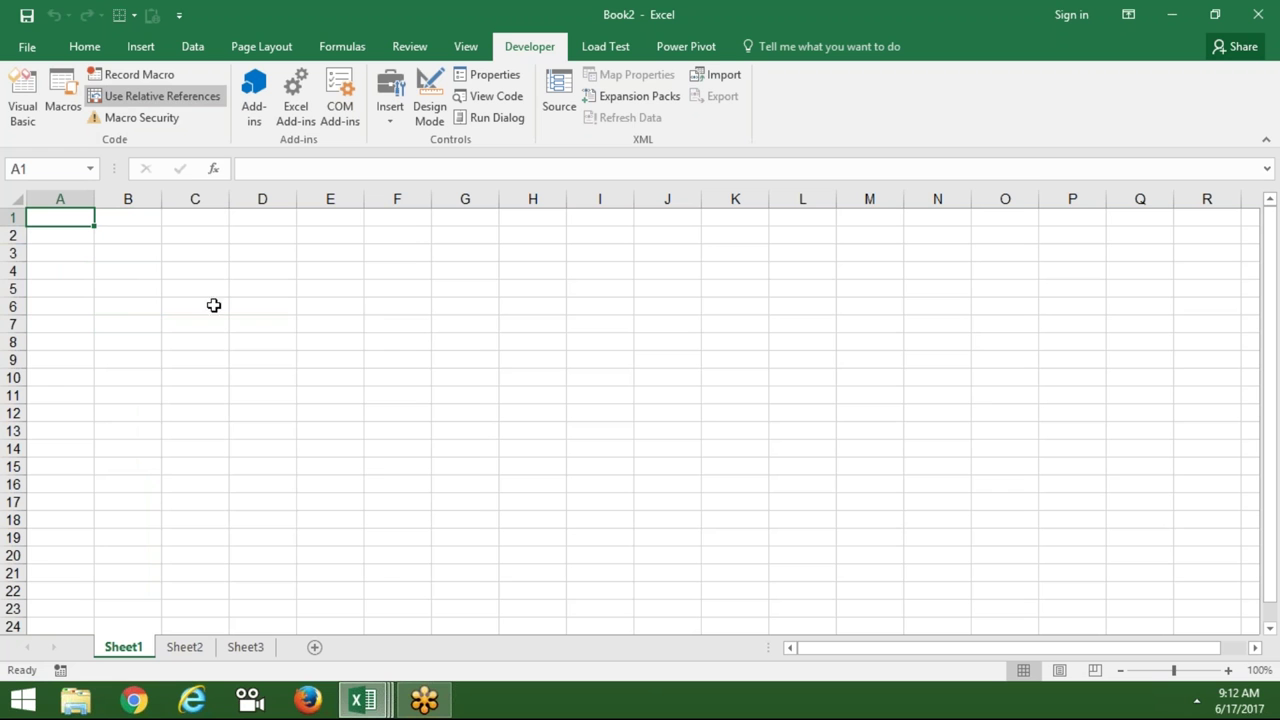
{"action": "left_click", "coordinate": [166, 103]}
{"action": "left_click", "coordinate": [140, 78]}
{"action": "left_click", "coordinate": [266, 466]}
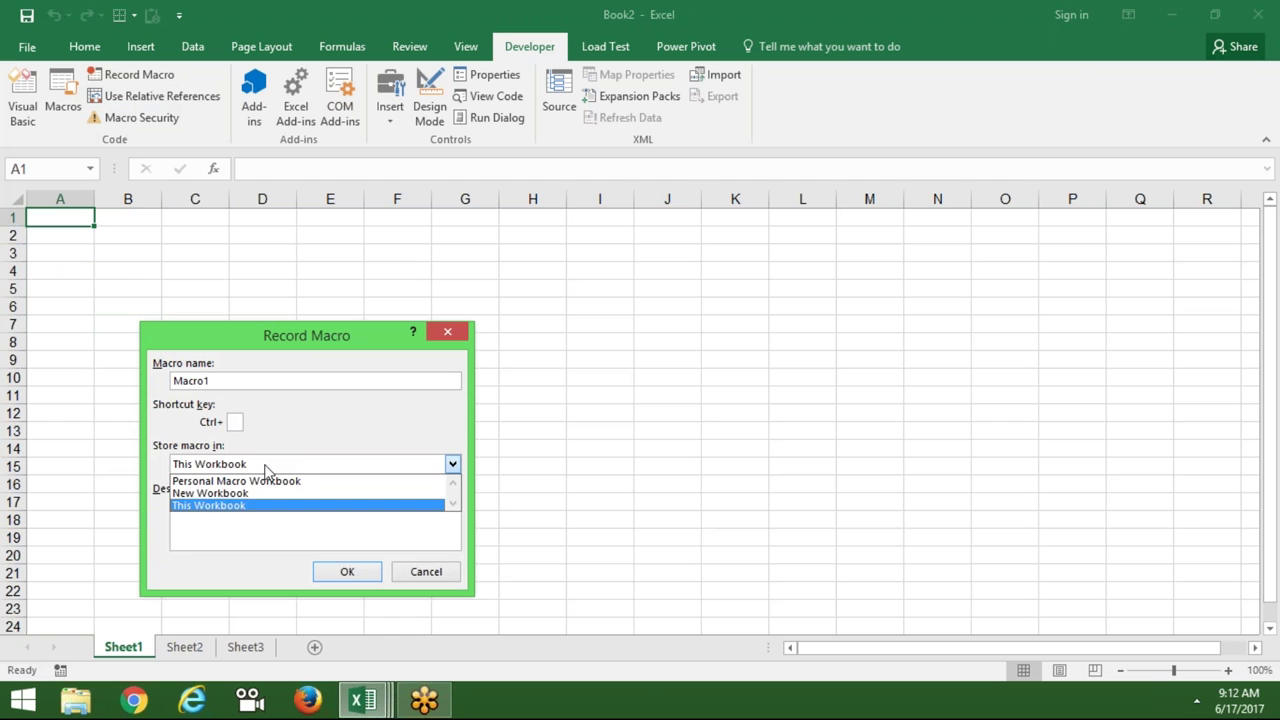
{"action": "left_click", "coordinate": [267, 481]}
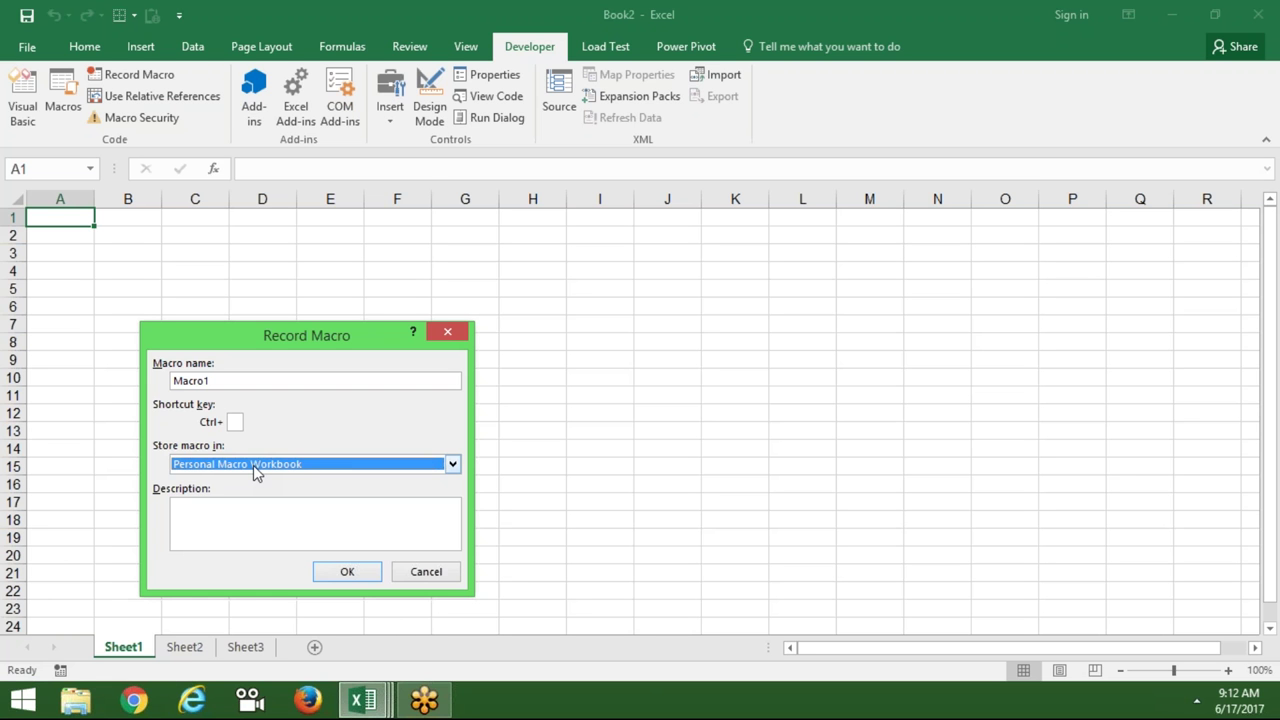
{"action": "key", "text": "Return"}
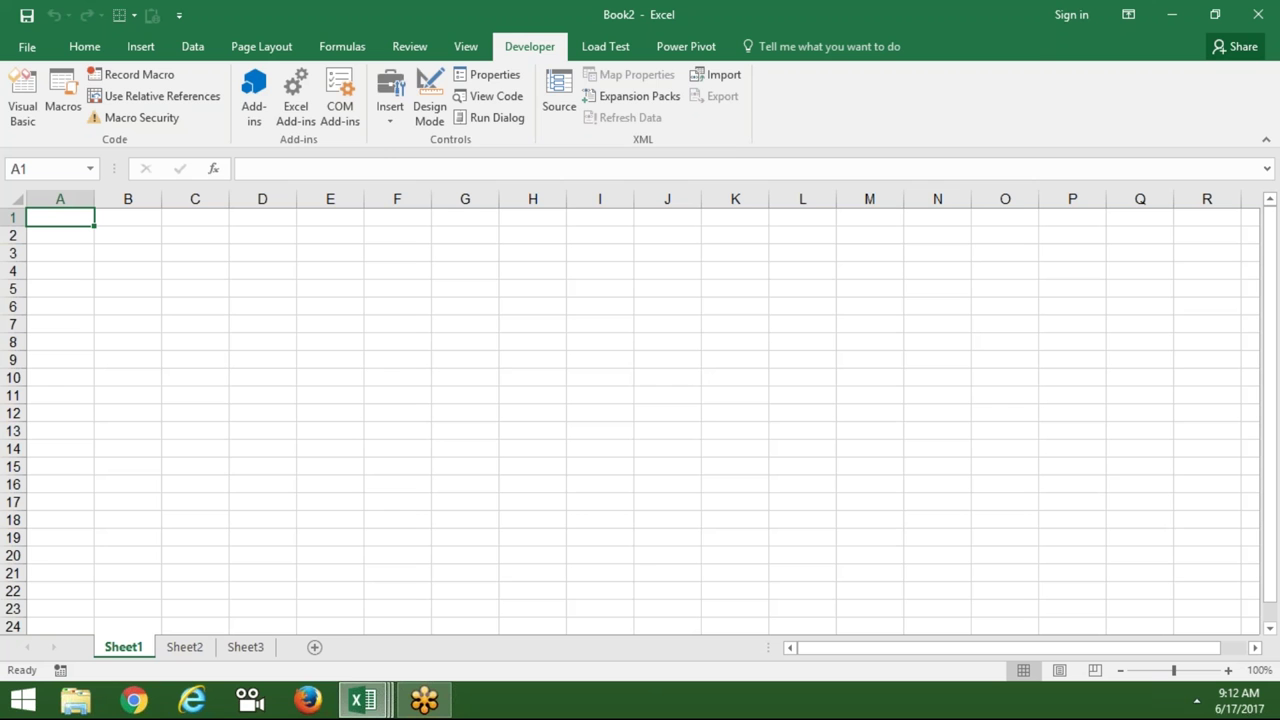
- Select cells B1, E3 and E2 in Book2, then bring the VBA editor back to the front
{"action": "left_click", "coordinate": [85, 47]}
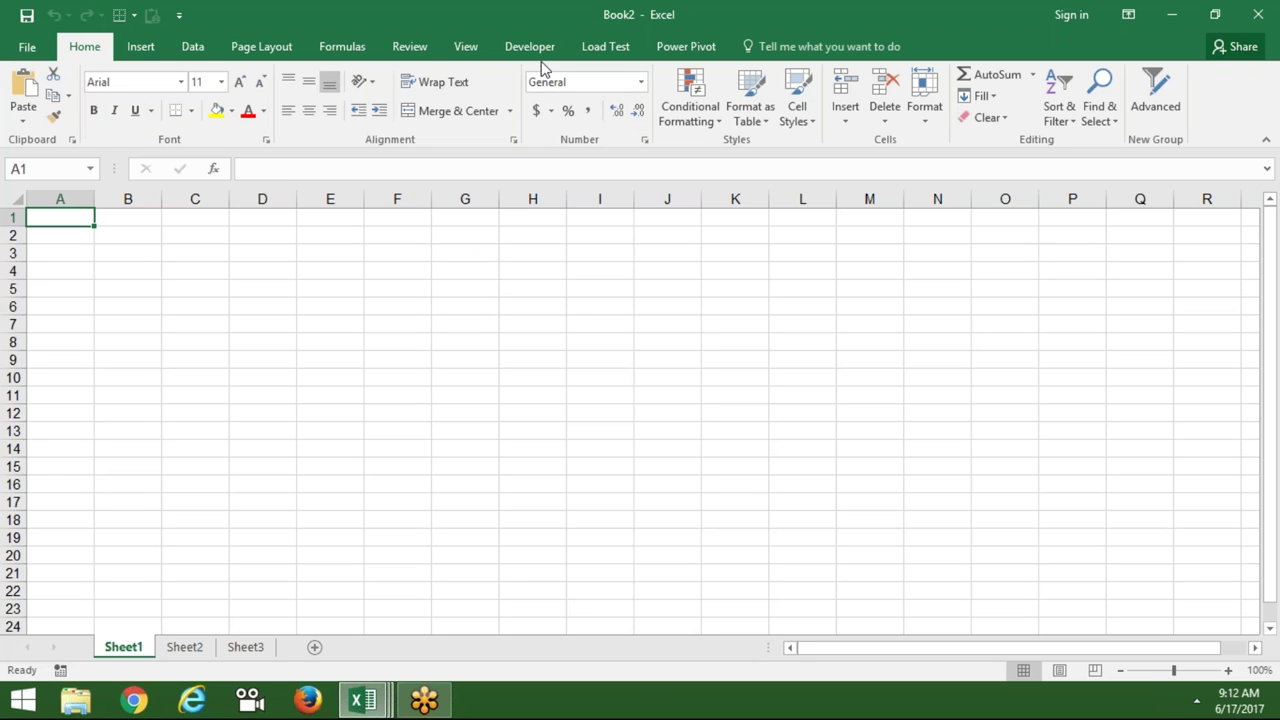
{"action": "left_click", "coordinate": [128, 218]}
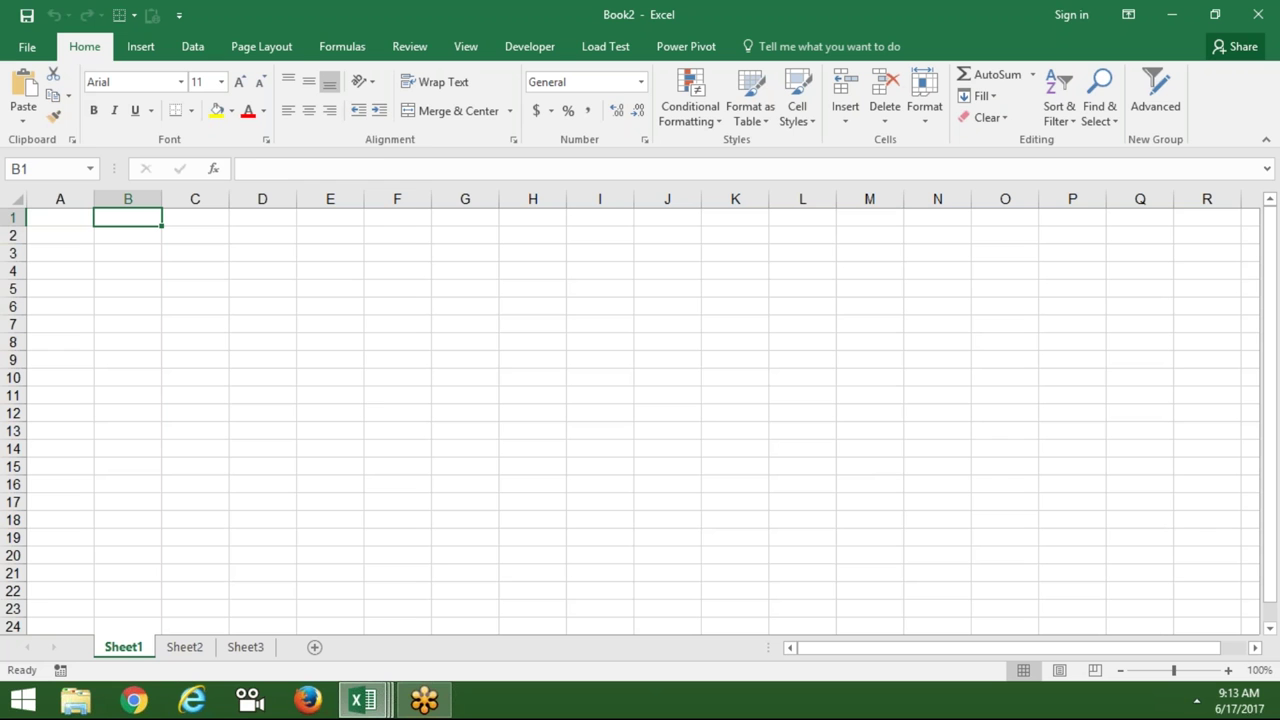
{"action": "left_click", "coordinate": [313, 246]}
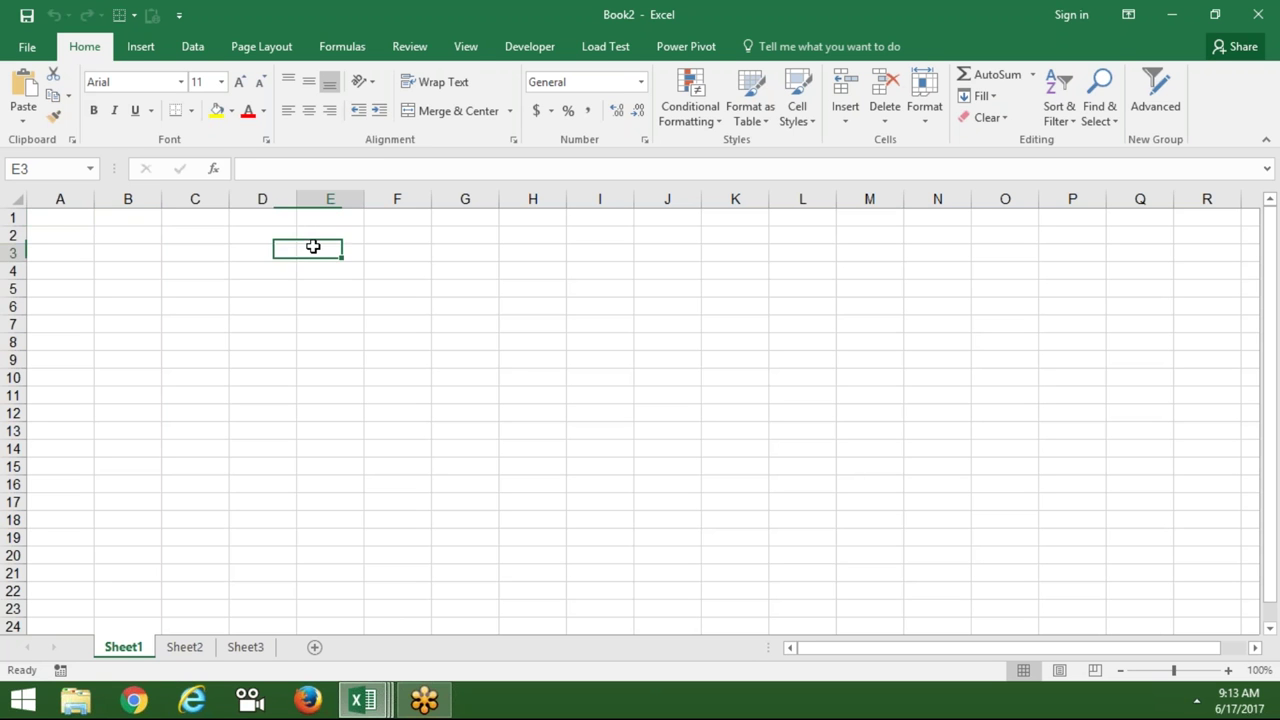
{"action": "left_click", "coordinate": [315, 230]}
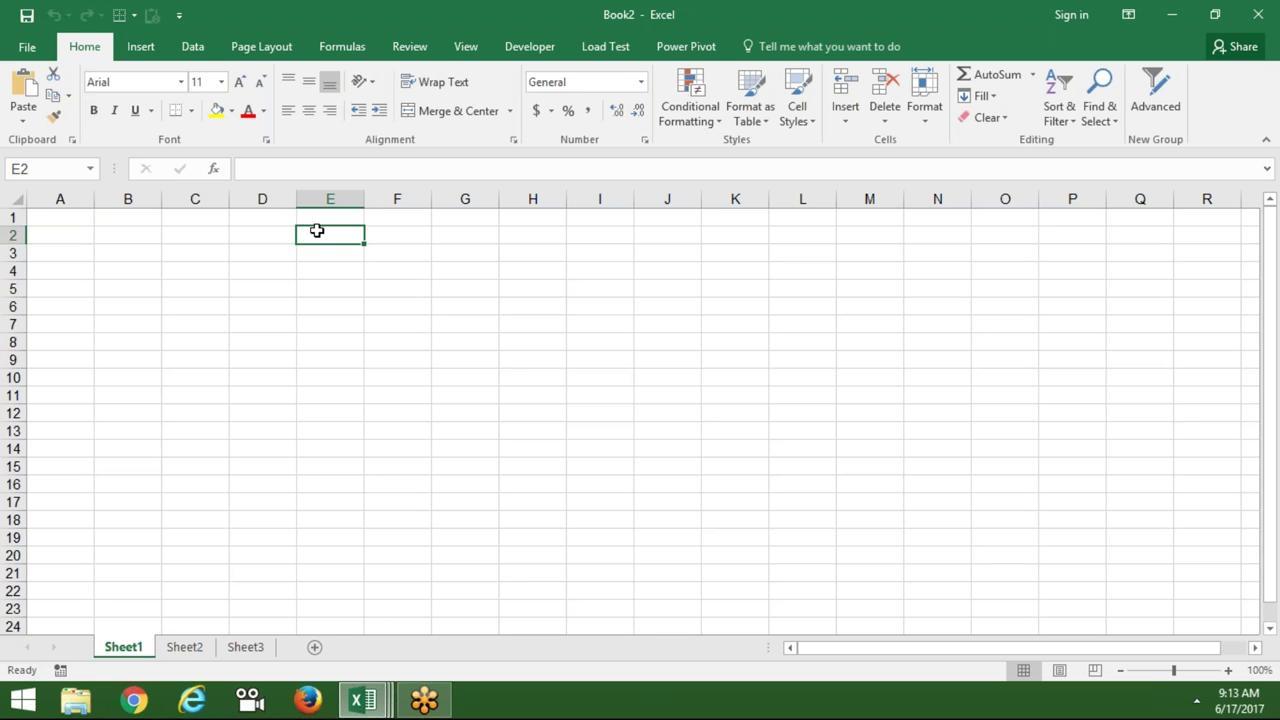
{"action": "key", "text": "alt+Tab"}
{"action": "key", "text": "alt+Tab"}
{"action": "key", "text": "alt+Tab"}
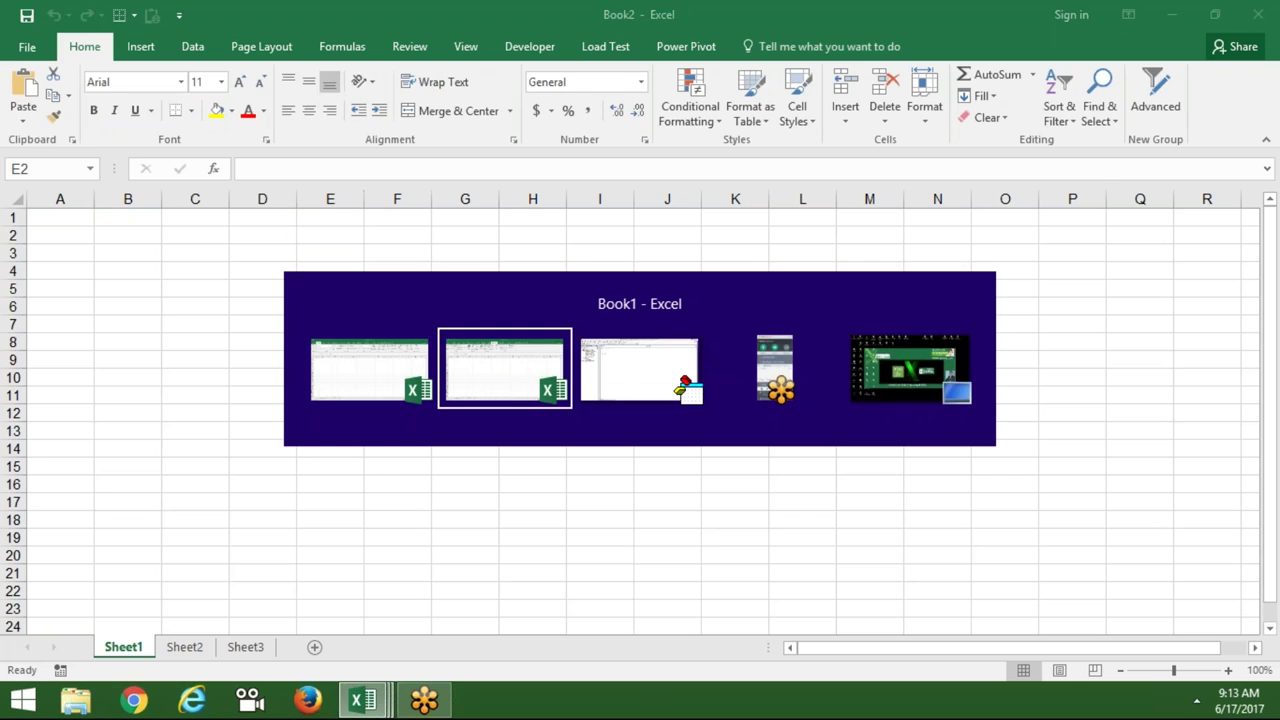
{"action": "key", "text": "alt+Tab"}
{"action": "left_click", "coordinate": [268, 124]}
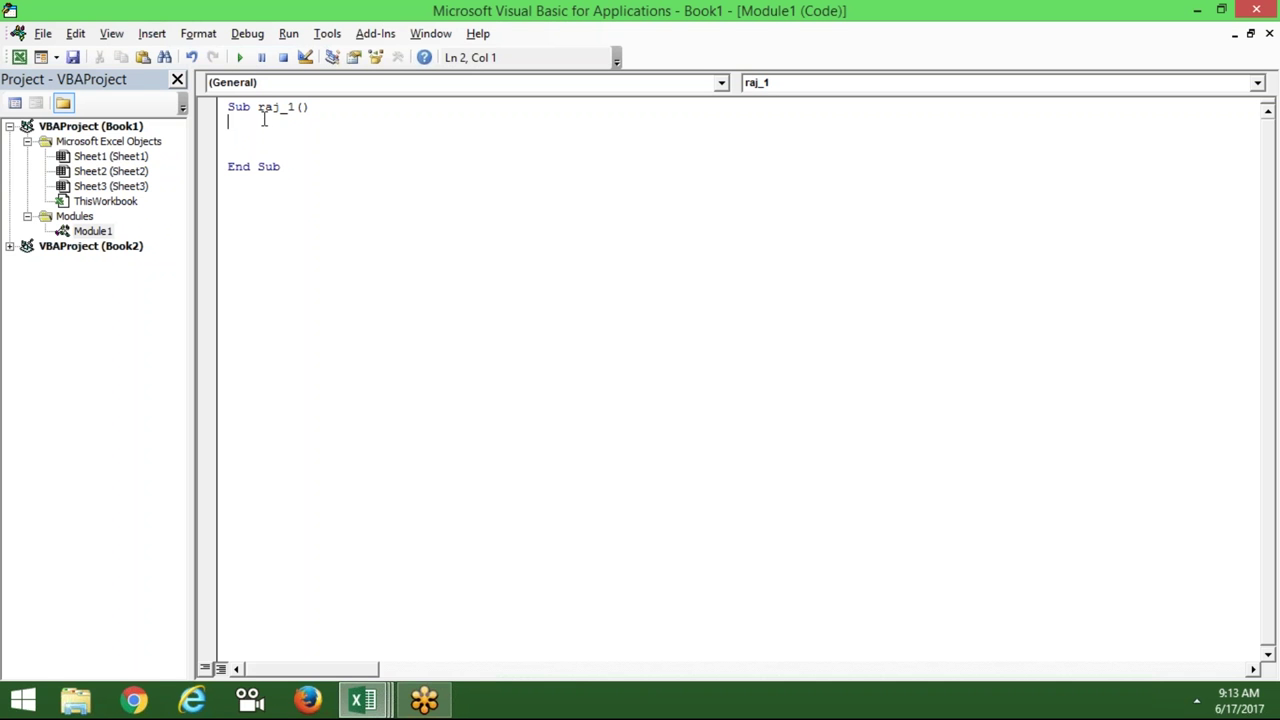
- Type Application, Workbooks, Sheets and Range on separate lines inside Sub raj_1
{"action": "key", "text": "Return"}
{"action": "key", "text": "Return"}
{"action": "key", "text": "Up"}
{"action": "type", "text": "ap"}
{"action": "type", "text": "plication"}
{"action": "key", "text": "Return"}
{"action": "type", "text": "workbooks"}
{"action": "key", "text": "Return"}
{"action": "type", "text": "sheets"}
{"action": "key", "text": "Return"}
{"action": "type", "text": "range"}
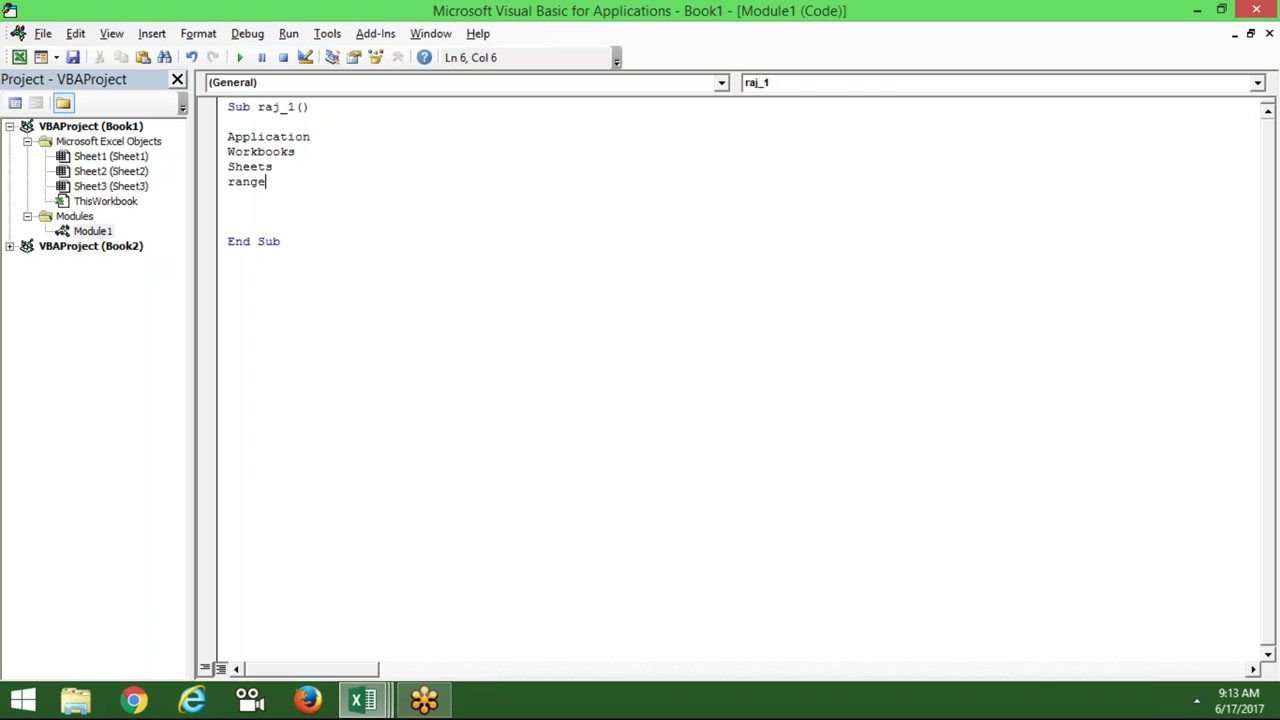
{"action": "key", "text": "Return"}
- Switch to Book2 and enter 'Start' in cell D1
{"action": "key", "text": "alt+F11"}
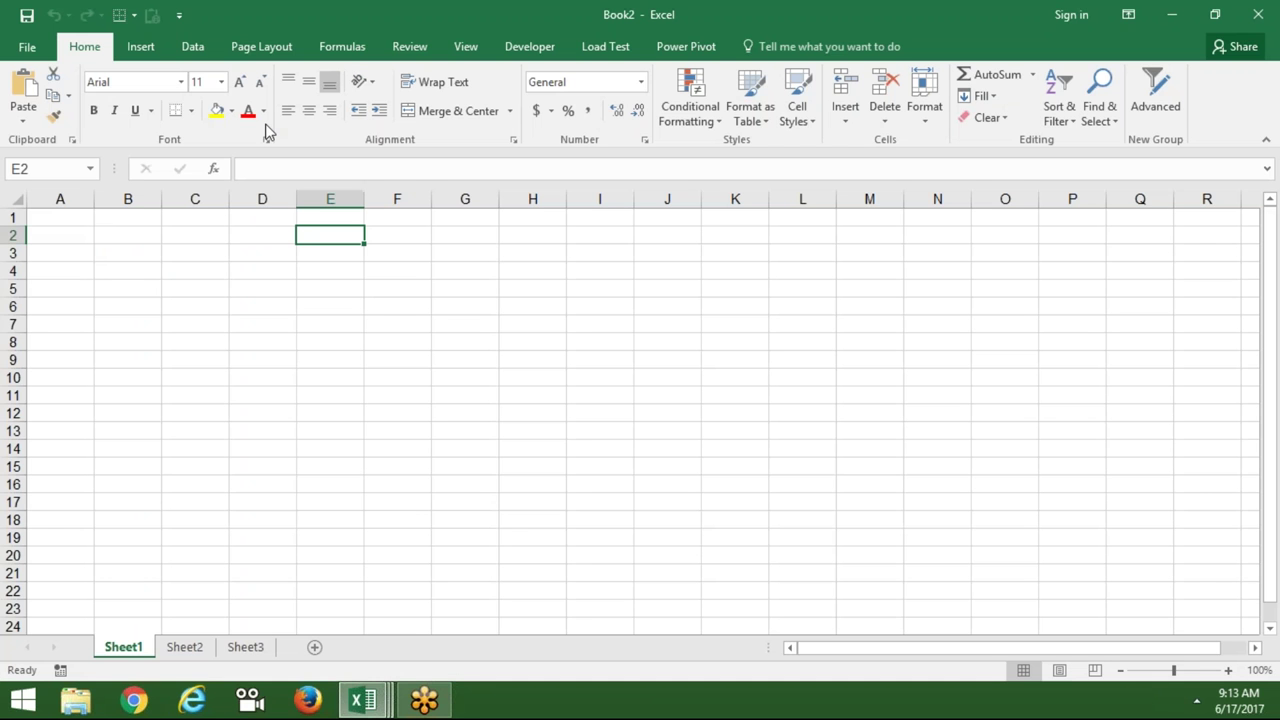
{"action": "left_click", "coordinate": [251, 233]}
{"action": "key", "text": "Up"}
{"action": "type", "text": "Start"}
- Enter 'Create New Workbook' in D2 and 'Save Book as 123 in E/2016' in D3
{"action": "key", "text": "Return"}
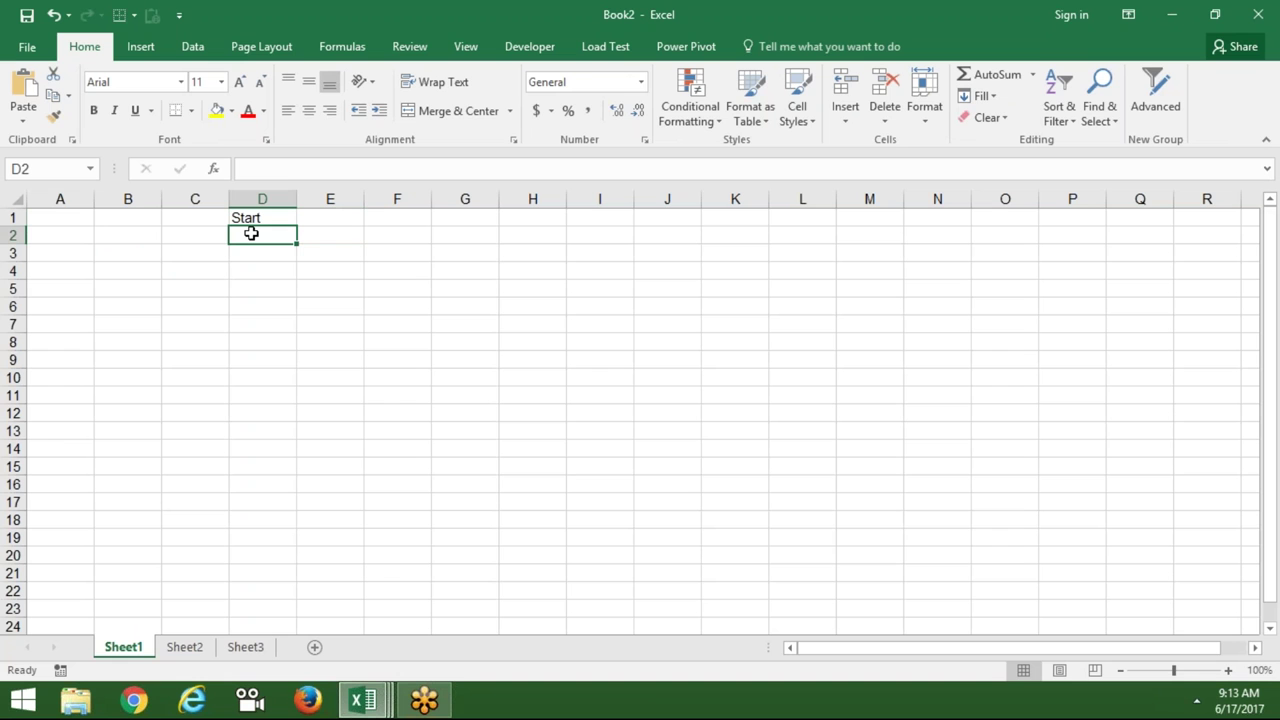
{"action": "type", "text": "Create New Workbook"}
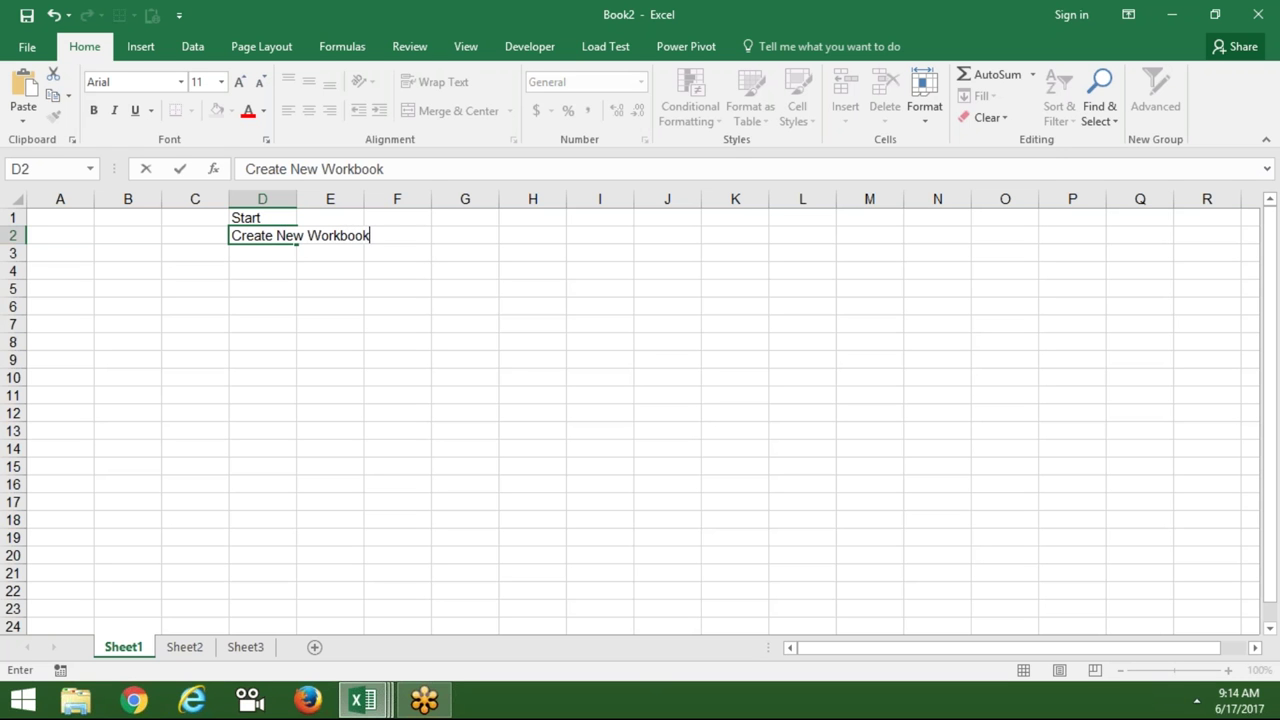
{"action": "key", "text": "Return"}
{"action": "type", "text": "Save "}
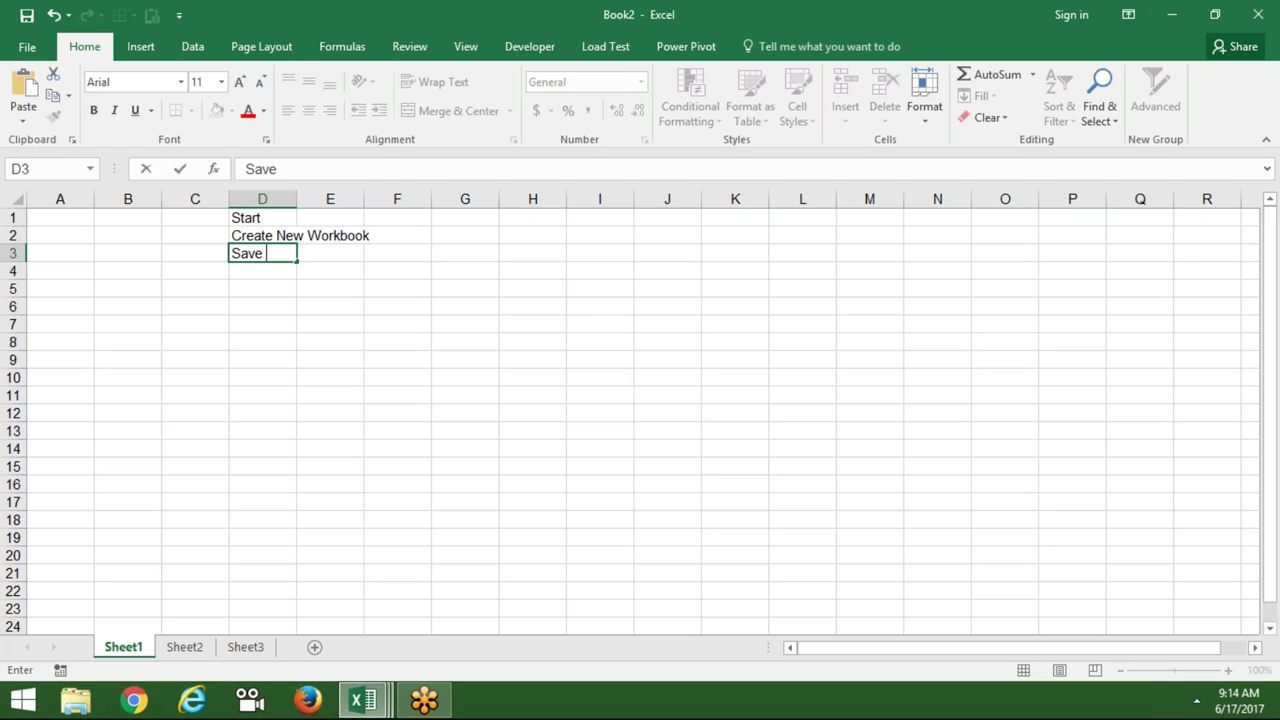
{"action": "type", "text": "Book as 123"}
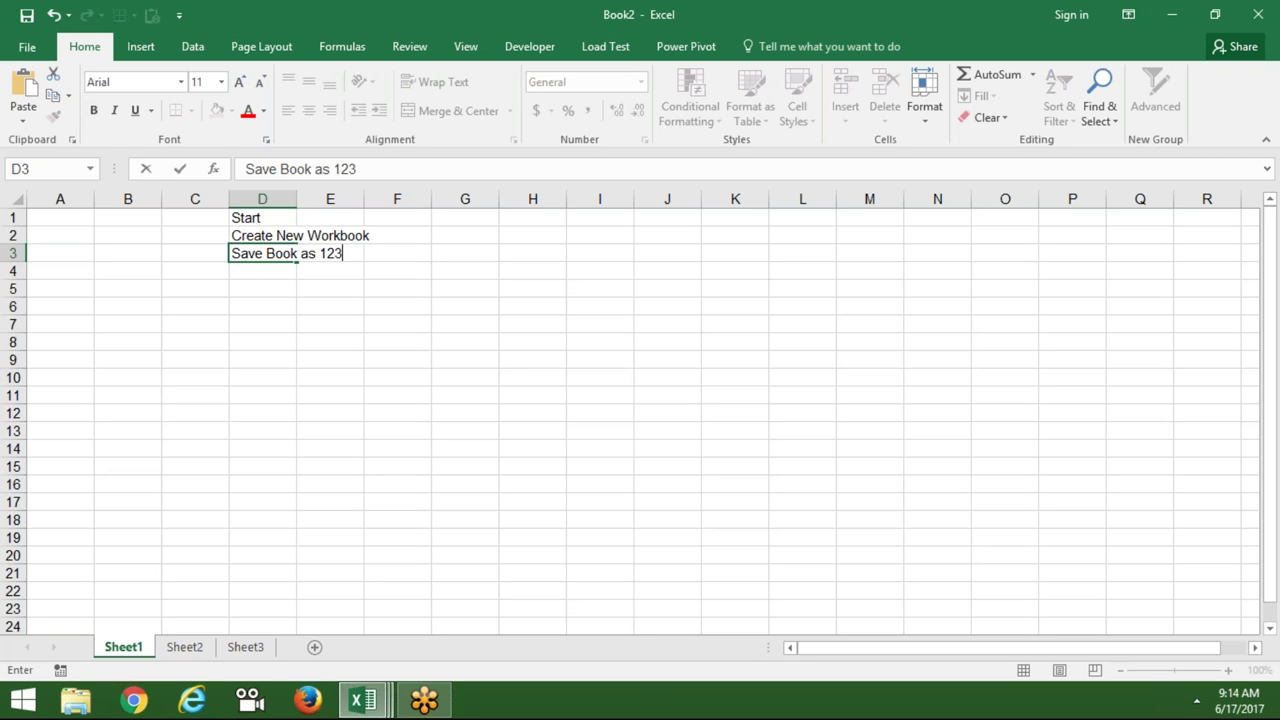
{"action": "type", "text": " in "}
{"action": "type", "text": "E/2016"}
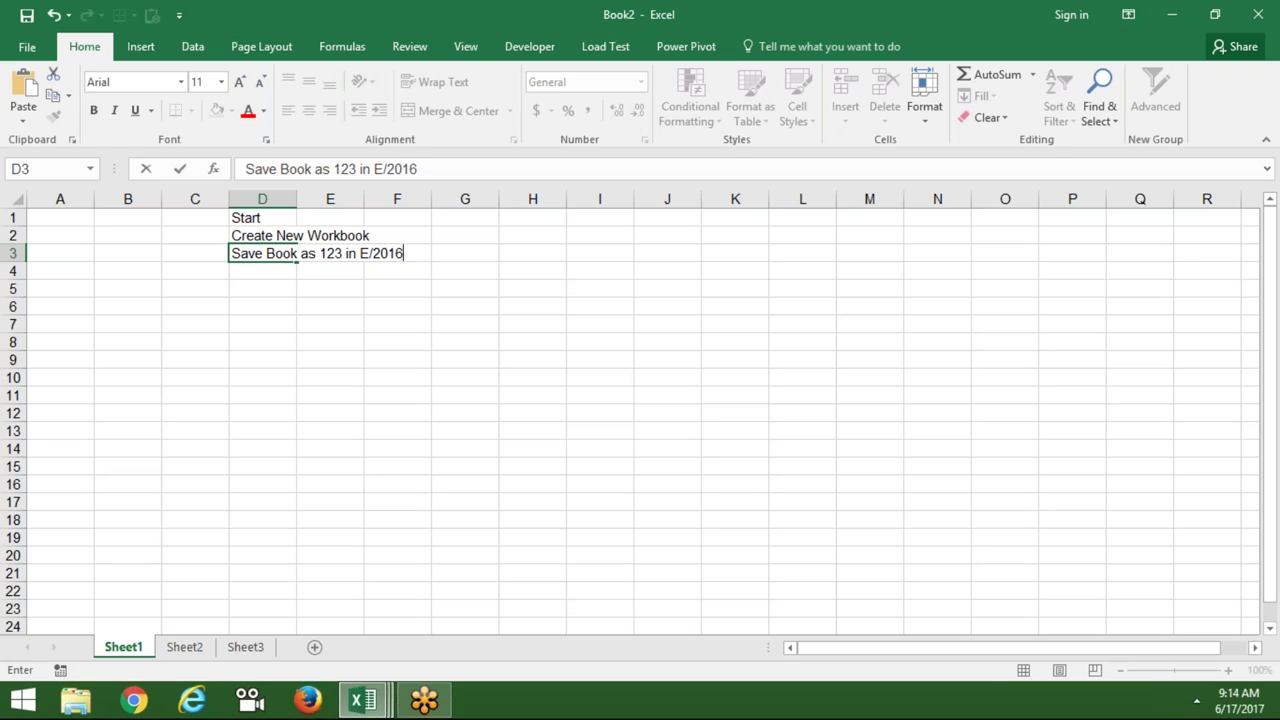
{"action": "key", "text": "Return"}
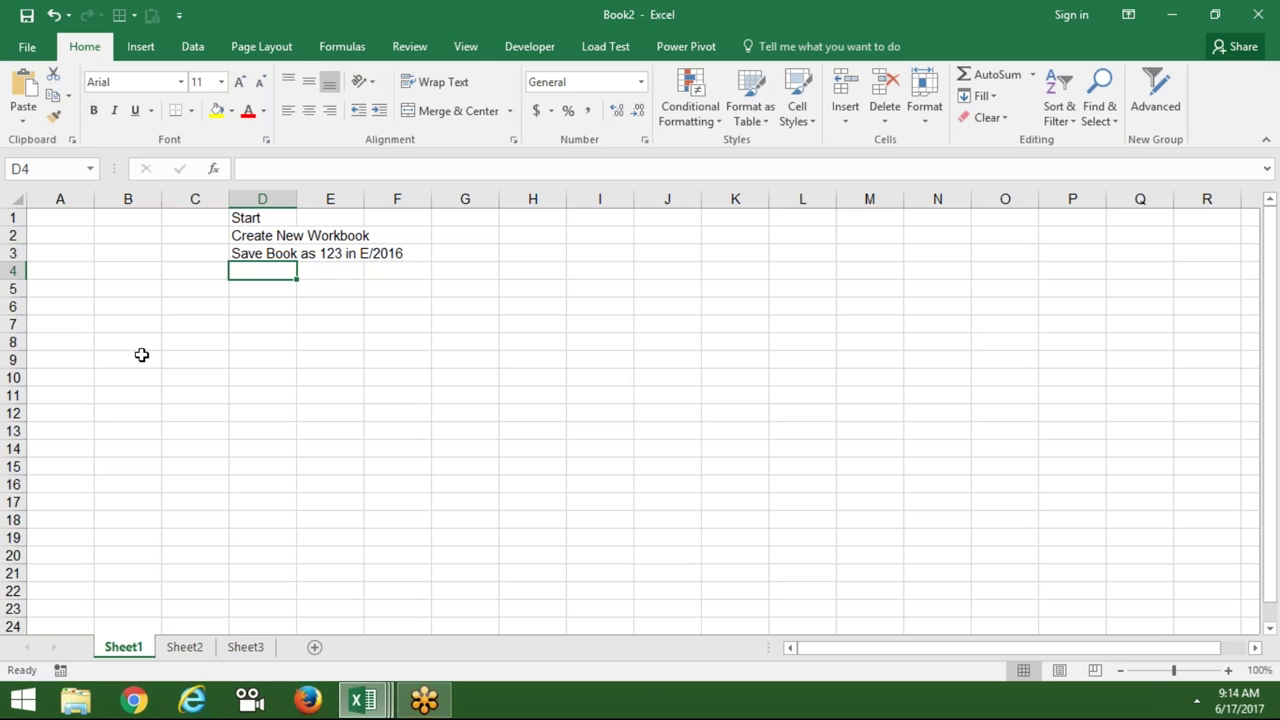
- Enter 'Insert Sheet' in D4 and 'Re name as Jan' in D5
{"action": "type", "text": "Inter"}
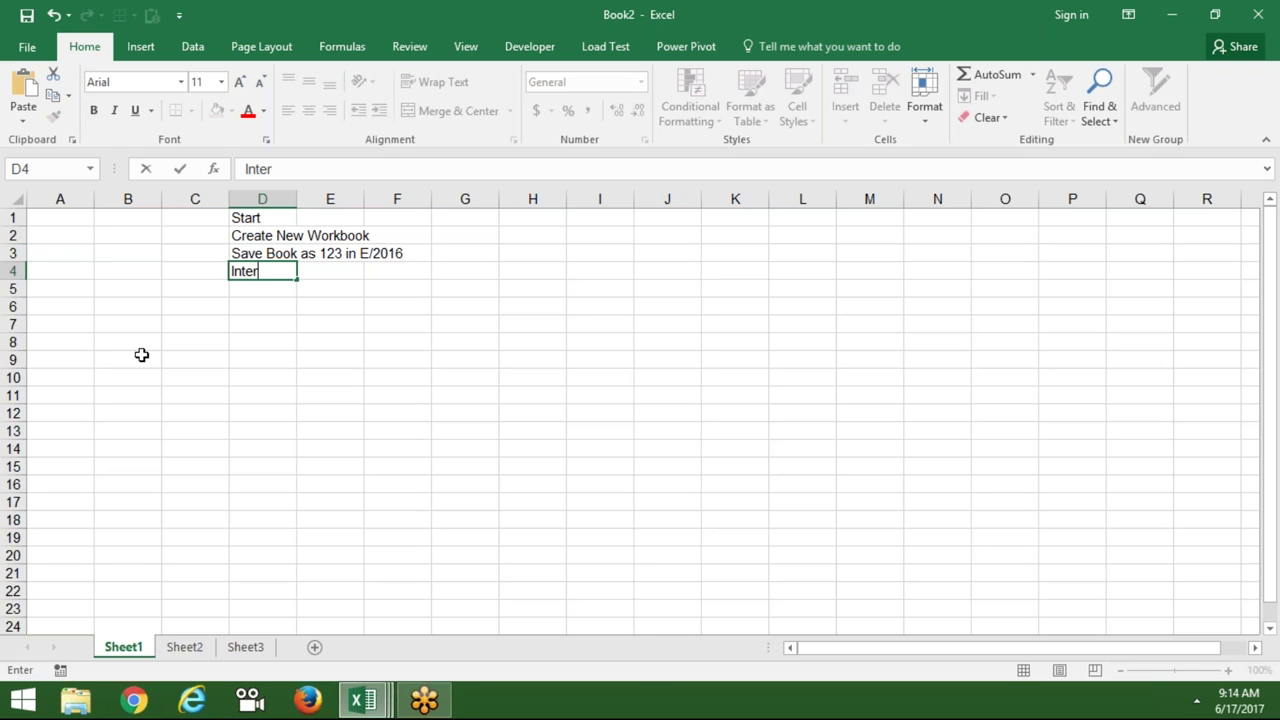
{"action": "key", "text": "BackSpace"}
{"action": "key", "text": "BackSpace"}
{"action": "key", "text": "BackSpace"}
{"action": "type", "text": "sert"}
{"action": "type", "text": " Sheet"}
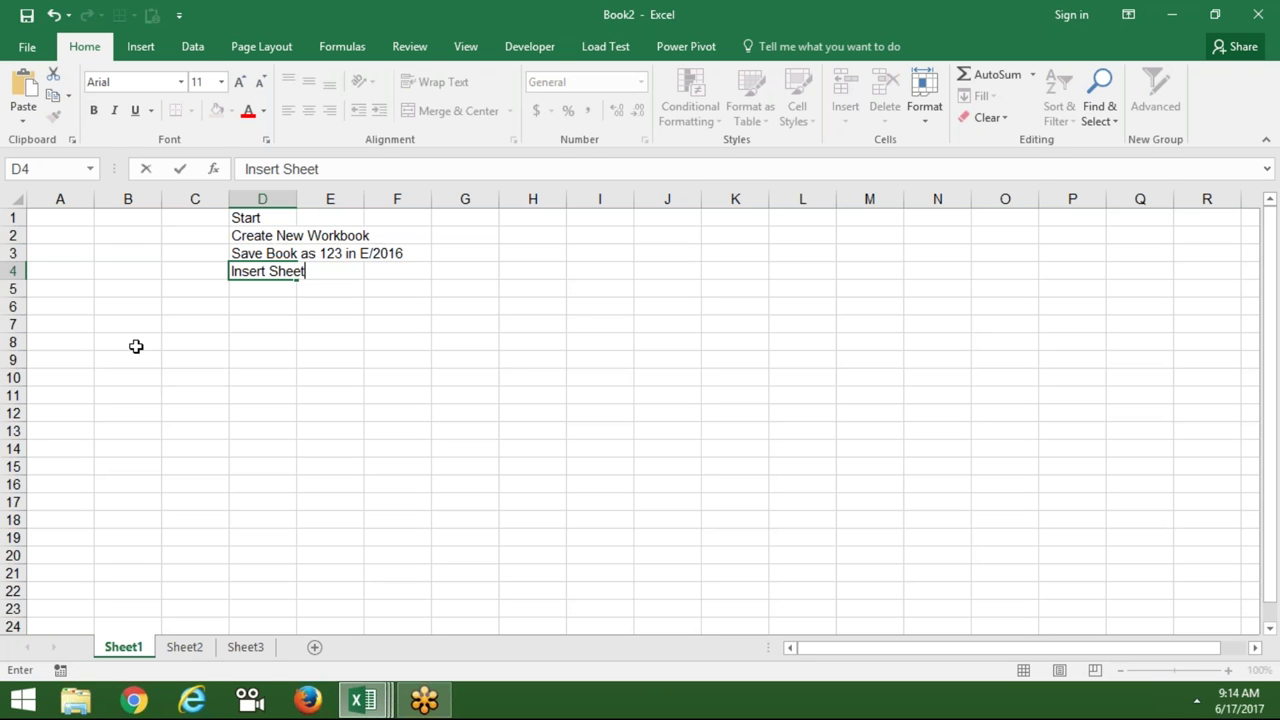
{"action": "key", "text": "Return"}
{"action": "type", "text": "REm"}
{"action": "key", "text": "BackSpace"}
{"action": "key", "text": "BackSpace"}
{"action": "type", "text": "e"}
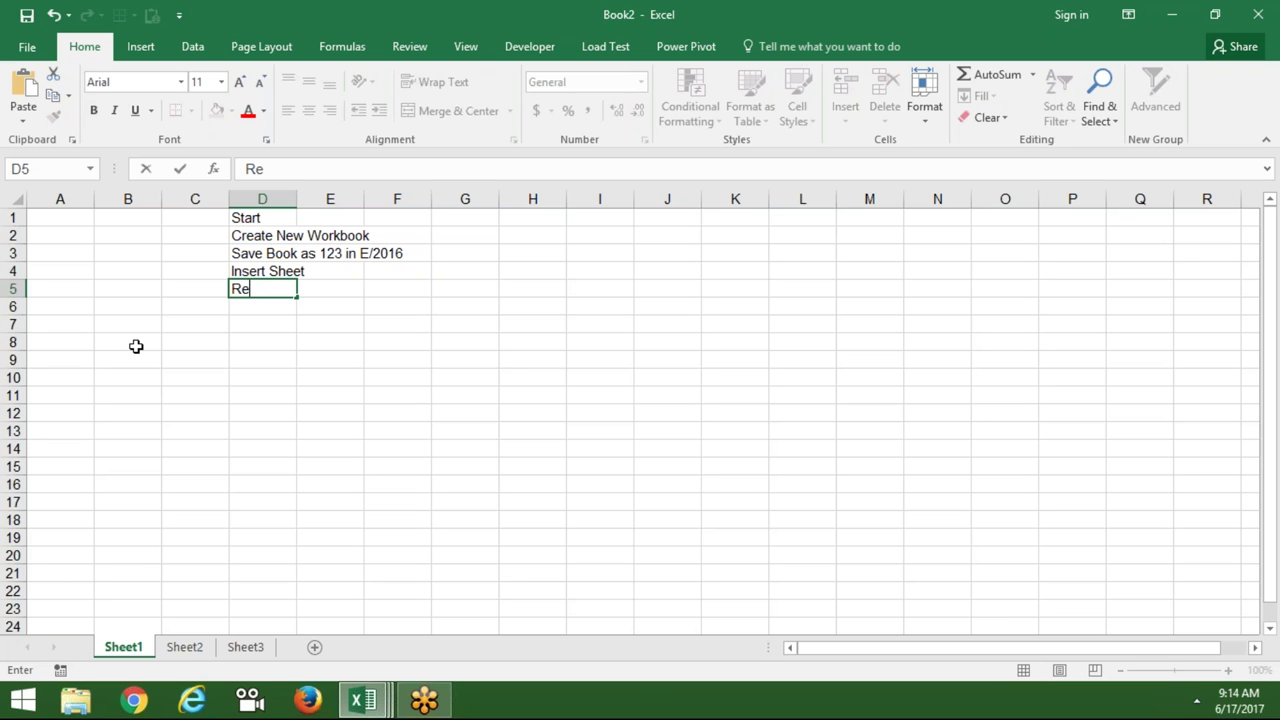
{"action": "type", "text": "me  as Jan"}
{"action": "key", "text": "Return"}
- Select the step list in D2:D5 and return to the VBA editor
{"action": "key", "text": "Up"}
{"action": "key", "text": "Up"}
{"action": "key", "text": "Up"}
{"action": "key", "text": "Up"}
{"action": "key", "text": "shift+Down"}
{"action": "key", "text": "shift+Down"}
{"action": "key", "text": "shift+Down"}
{"action": "key", "text": "Up"}
{"action": "key", "text": "Down"}
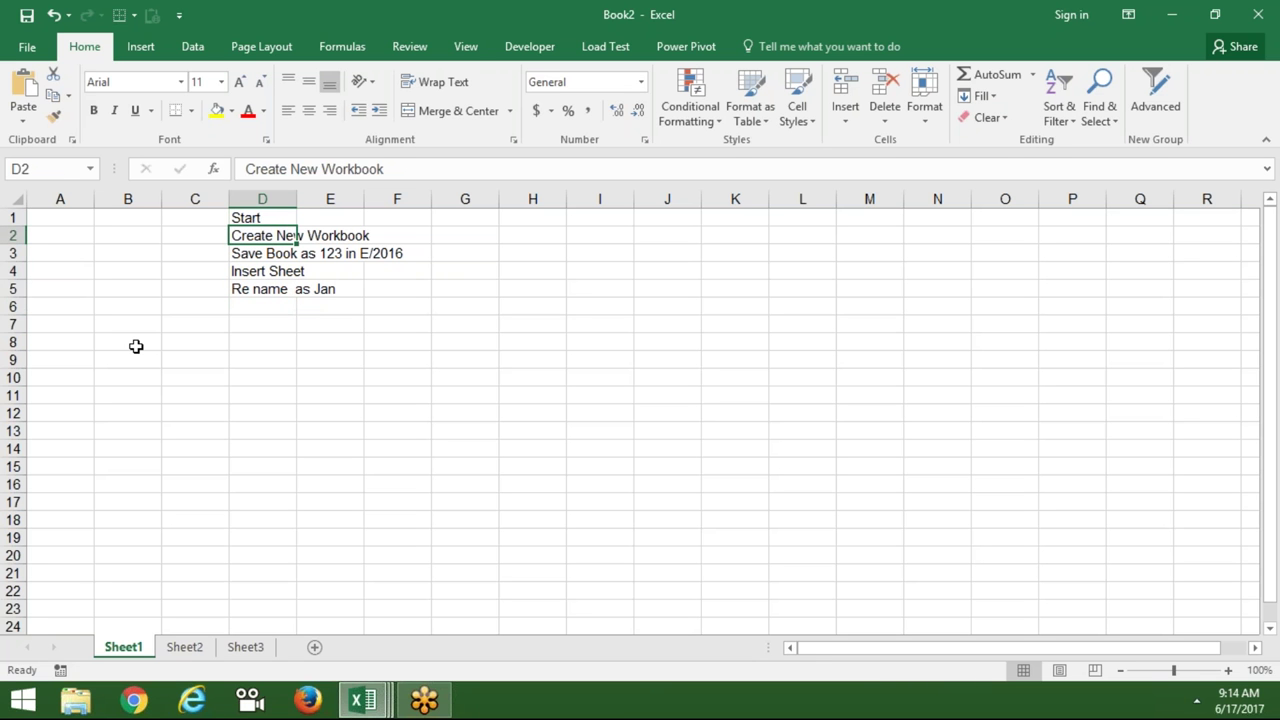
{"action": "key", "text": "alt+F11"}
- Declare an empty Sub rr() procedure below End Sub of raj_1 in Module1
{"action": "left_click", "coordinate": [262, 280]}
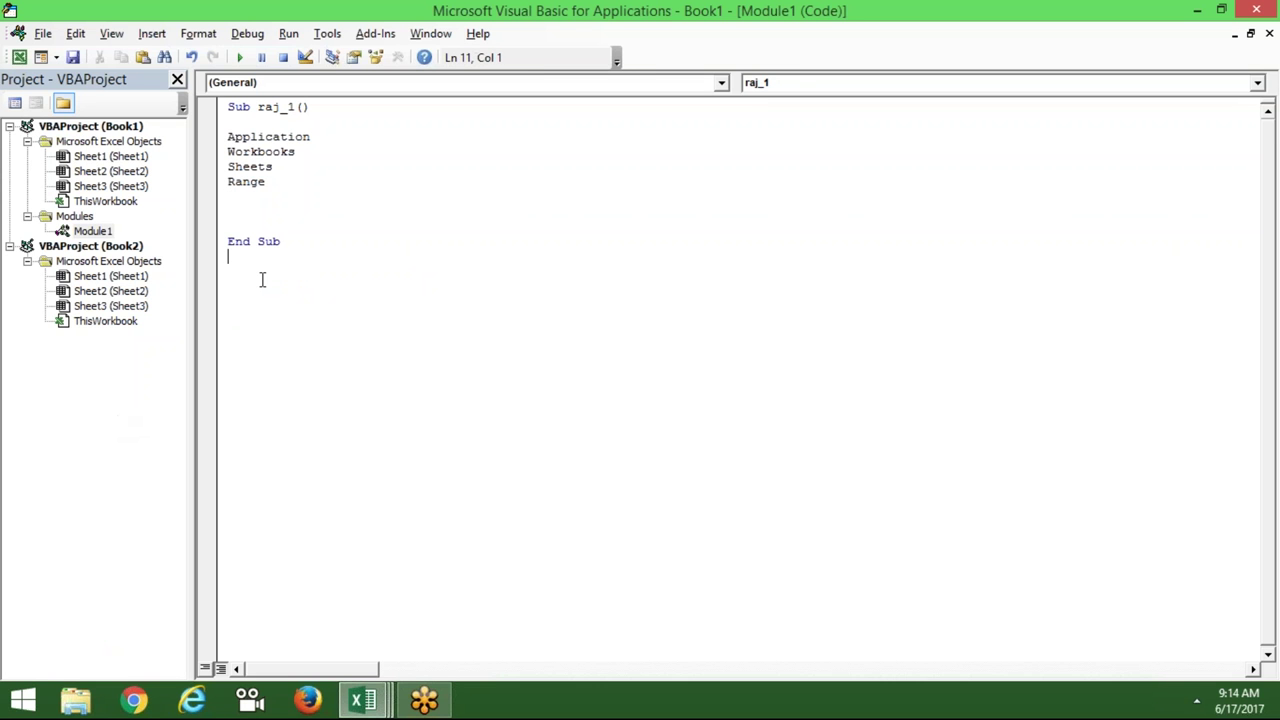
{"action": "type", "text": "sub ee"}
{"action": "key", "text": "BackSpace"}
{"action": "key", "text": "BackSpace"}
{"action": "type", "text": "rr"}
{"action": "type", "text": "()"}
{"action": "key", "text": "Return"}
{"action": "key", "text": "Return"}
{"action": "key", "text": "Return"}
{"action": "key", "text": "Return"}
{"action": "key", "text": "Return"}
{"action": "key", "text": "alt+F11"}
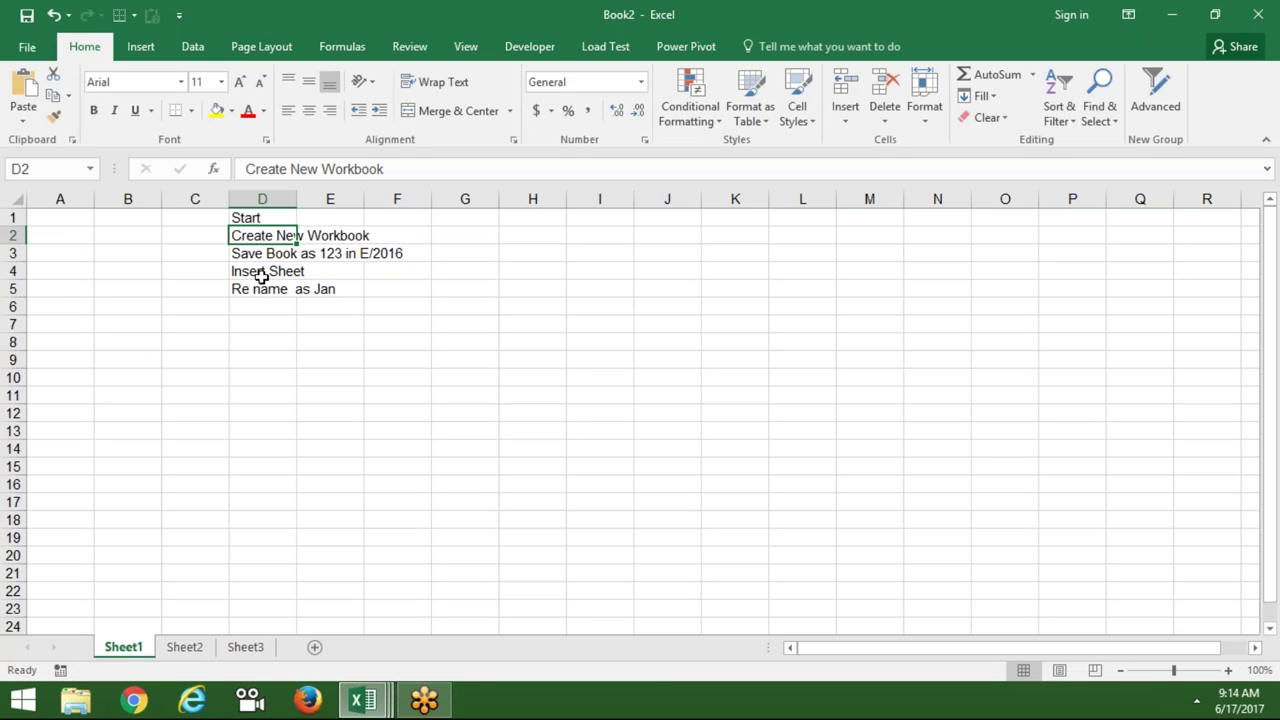
{"action": "key", "text": "alt+F11"}
{"action": "left_click", "coordinate": [262, 280]}
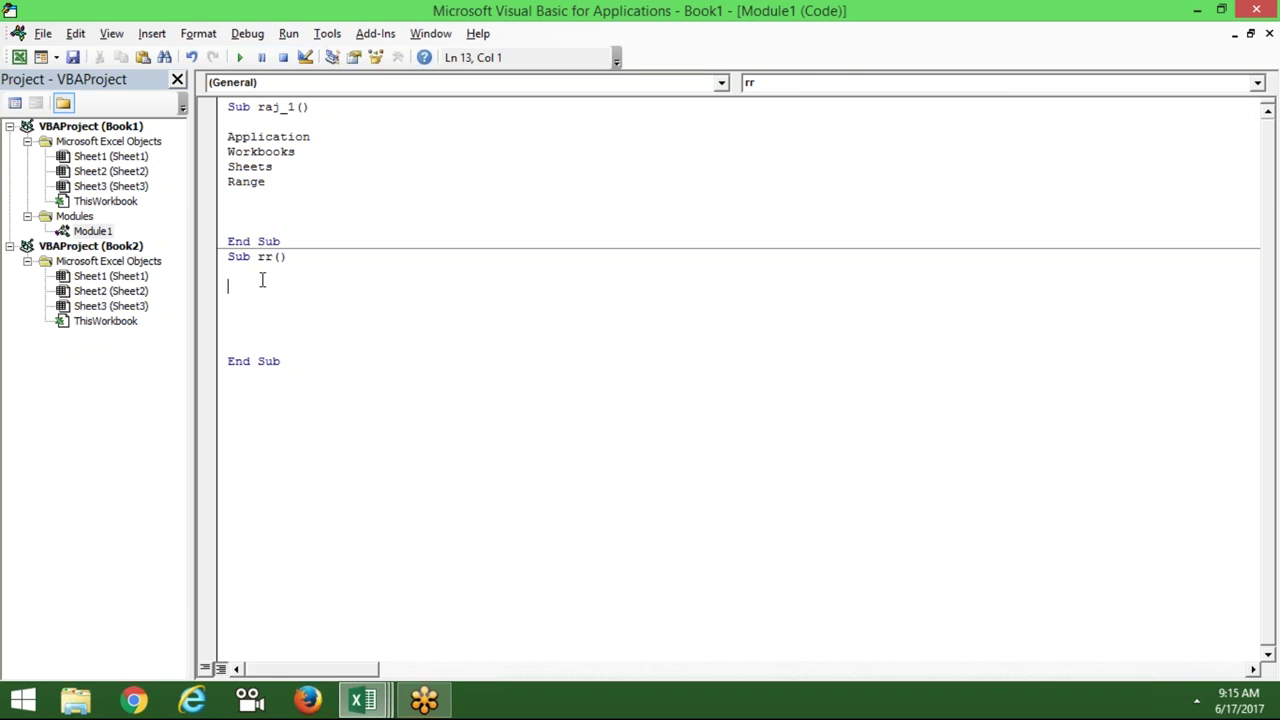
- Review the Excel step list, then place the caret on the empty line inside Sub rr
{"action": "key", "text": "alt+F11"}
{"action": "key", "text": "alt+F11"}
{"action": "left_click_drag", "start_coordinate": [296, 152], "coordinate": [224, 155]}
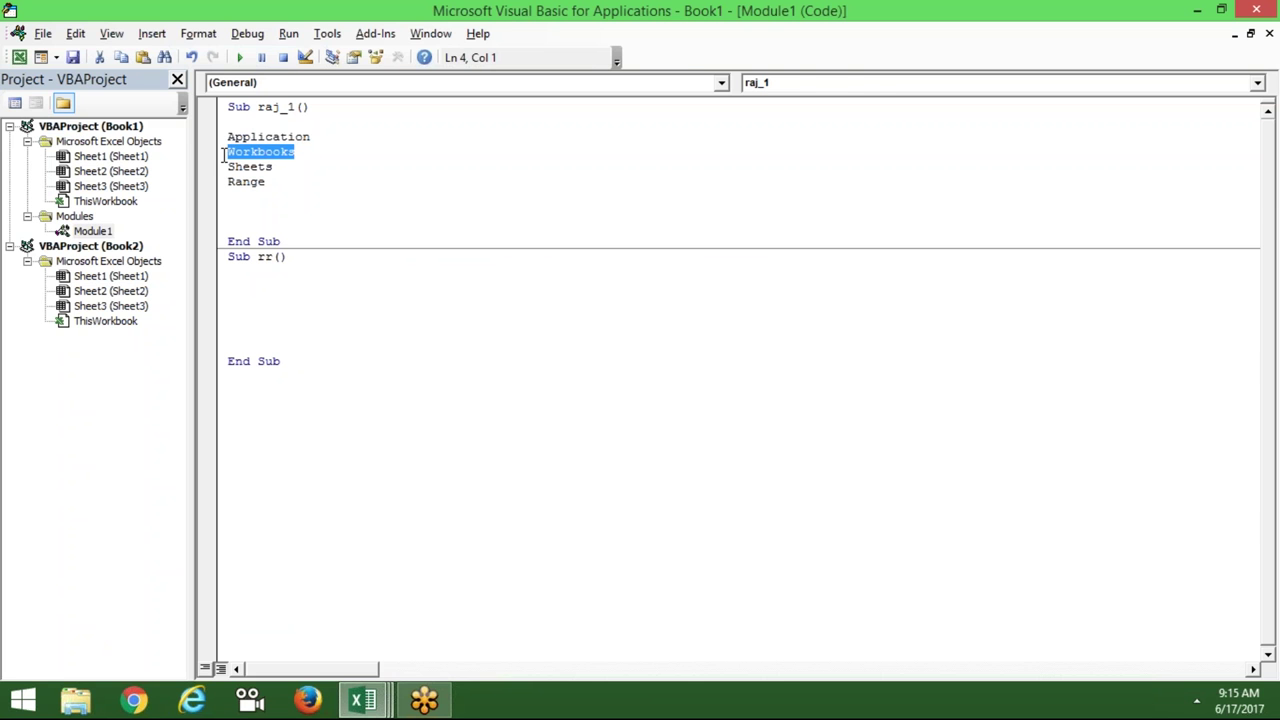
{"action": "key", "text": "alt+Tab"}
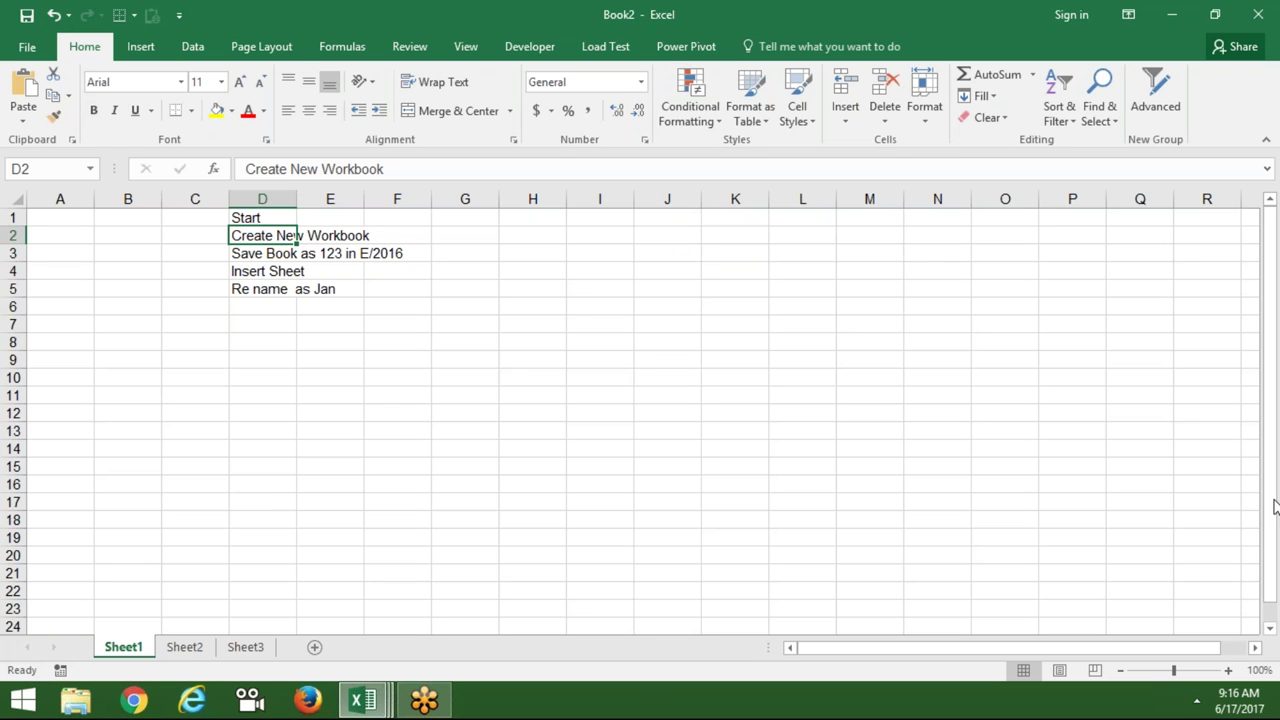
{"action": "key", "text": "alt+Tab"}
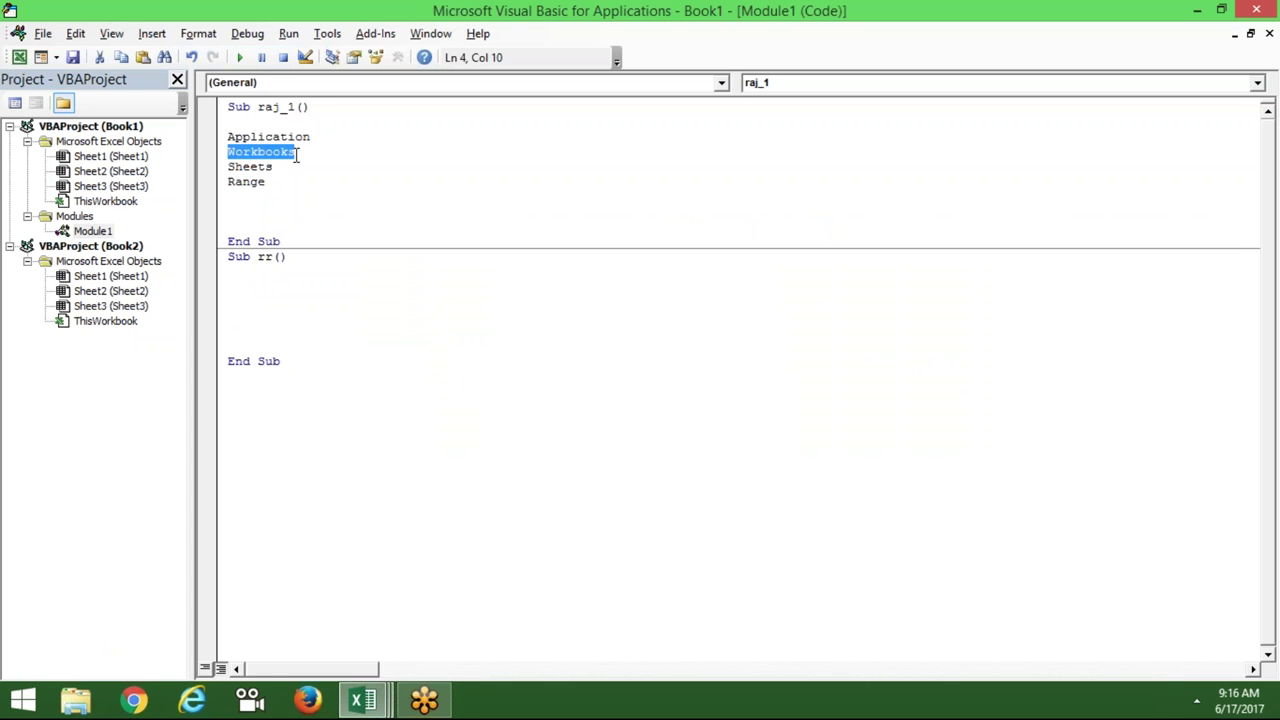
{"action": "left_click", "coordinate": [297, 155]}
{"action": "left_click", "coordinate": [262, 282]}
- Write Workbooks.Add in Sub rr and start Workbooks("book1.xlsx").sa on the next line
{"action": "type", "text": "workbooks.ad"}
{"action": "key", "text": "Return"}
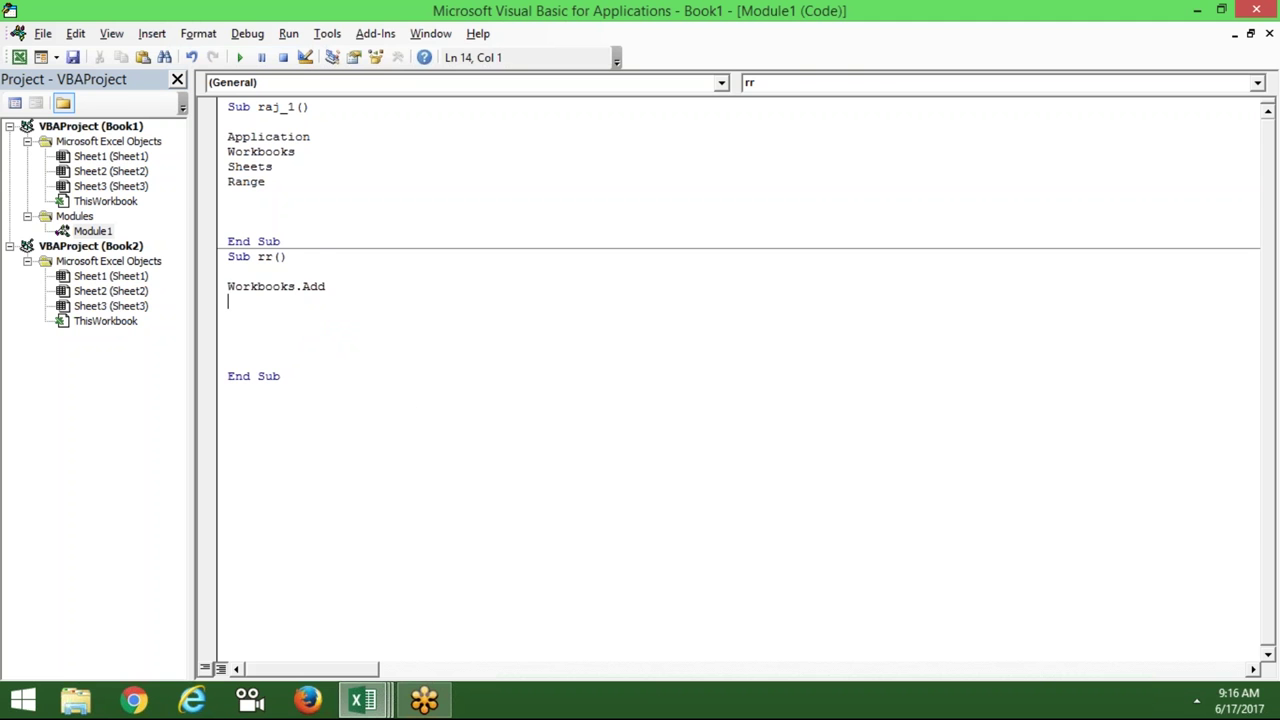
{"action": "key", "text": "alt+F11"}
{"action": "left_click", "coordinate": [262, 253]}
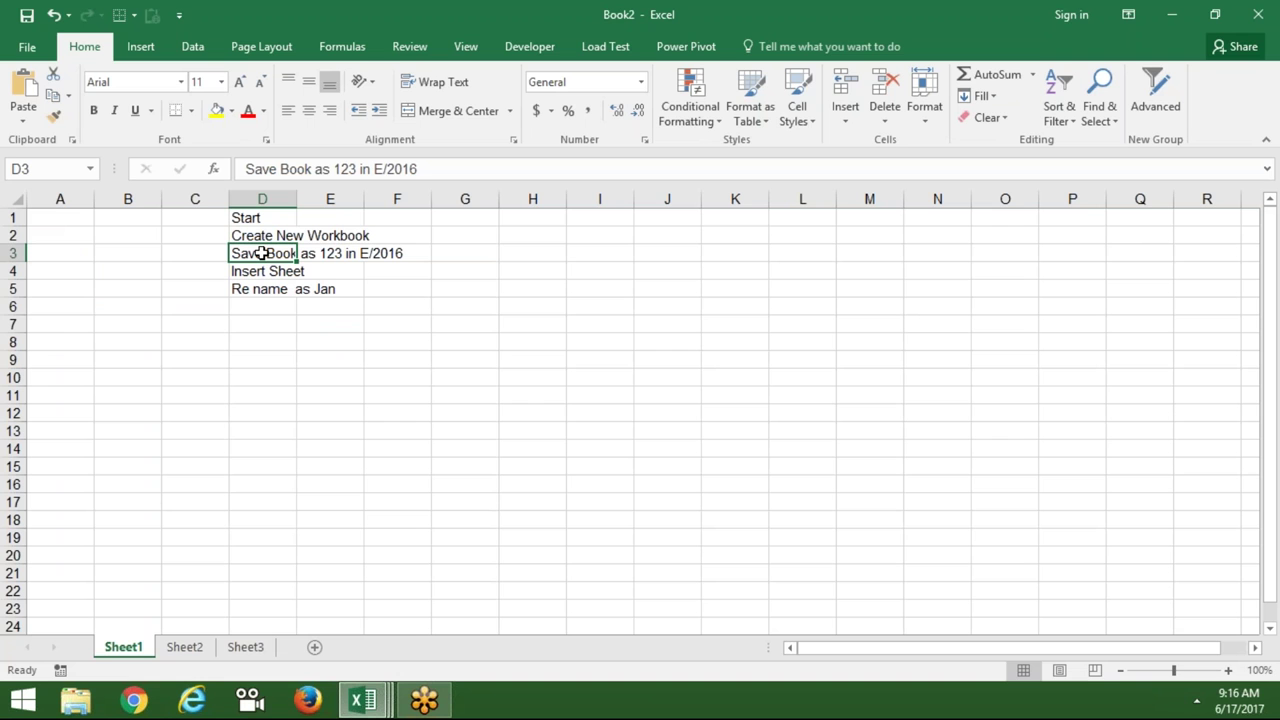
{"action": "key", "text": "alt+F11"}
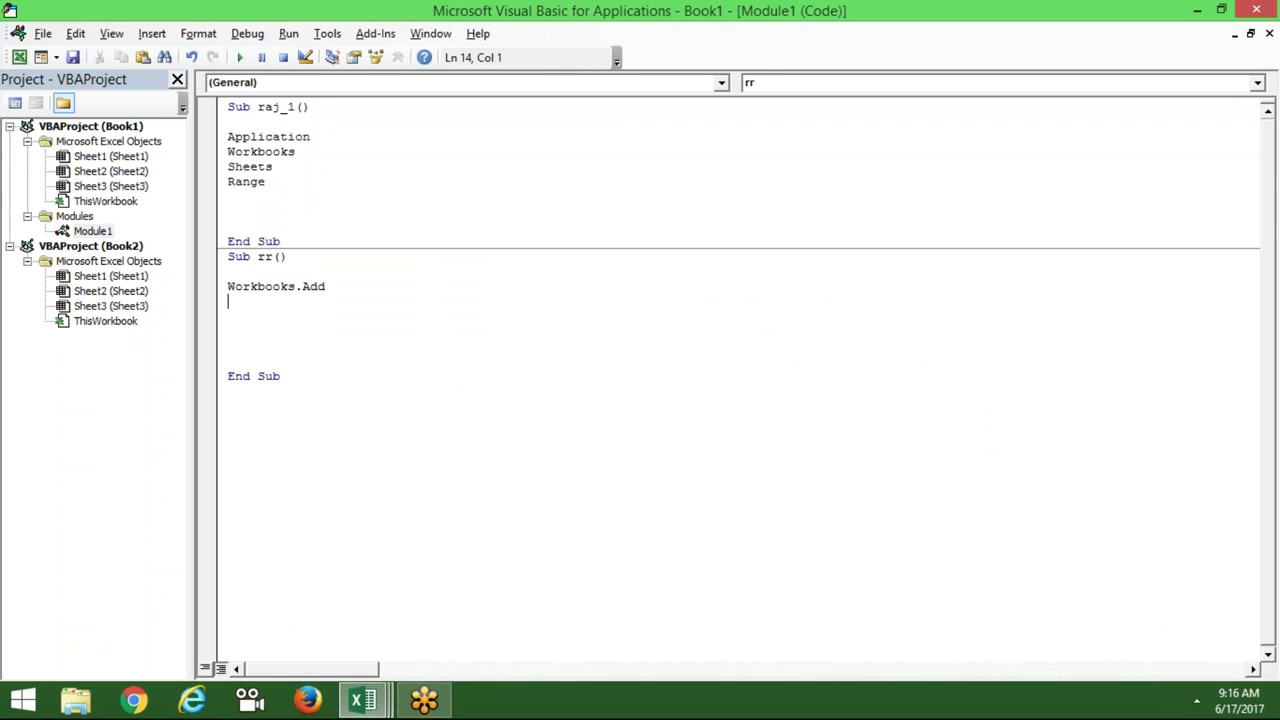
{"action": "type", "text": "workbooks"}
{"action": "type", "text": "(\"book1.xlsx\").sa"}
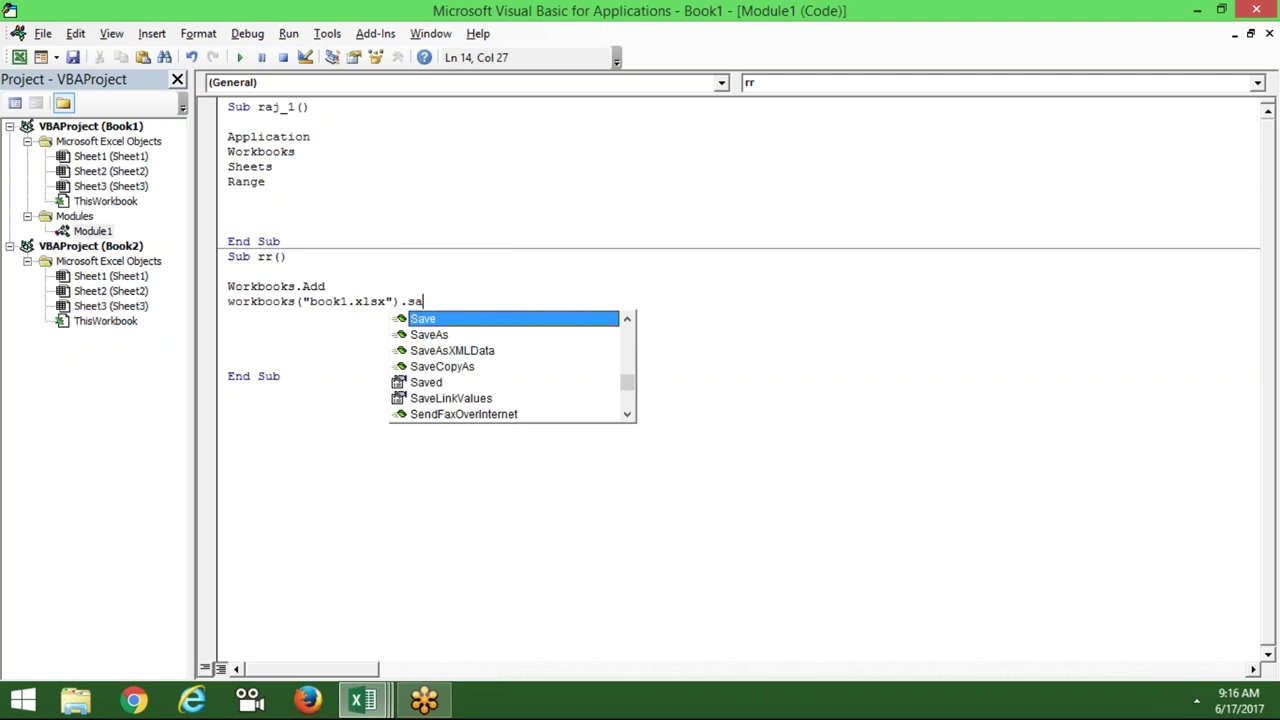
- Complete the line Workbooks("book1.xlsx").SaveAs "E:\2017\123.xlax" beneath Workbooks.Add
{"action": "key", "text": "Down"}
{"action": "key", "text": "Tab"}
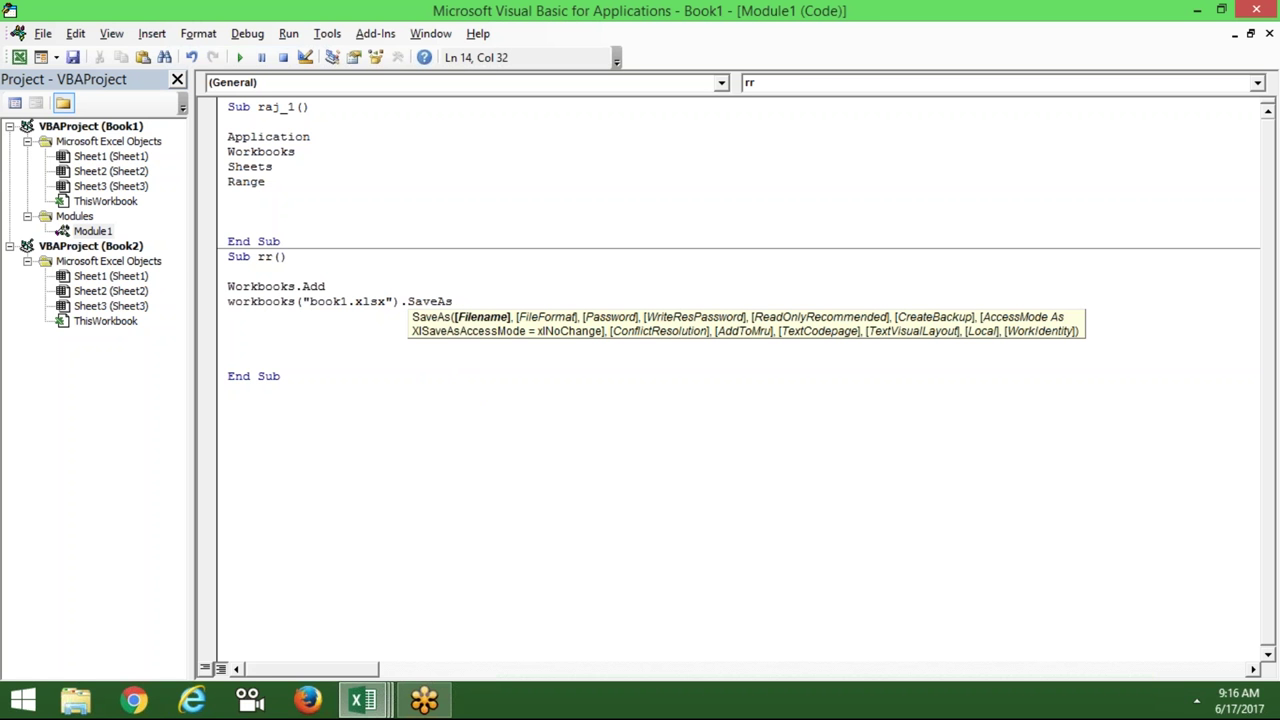
{"action": "type", "text": "\""}
{"action": "type", "text": "E"}
{"action": "type", "text": ":\\2017\\"}
{"action": "type", "text": "123."}
{"action": "type", "text": "xlsx"}
{"action": "key", "text": "BackSpace"}
{"action": "key", "text": "BackSpace"}
{"action": "key", "text": "BackSpace"}
{"action": "key", "text": "BackSpace"}
{"action": "type", "text": "xla"}
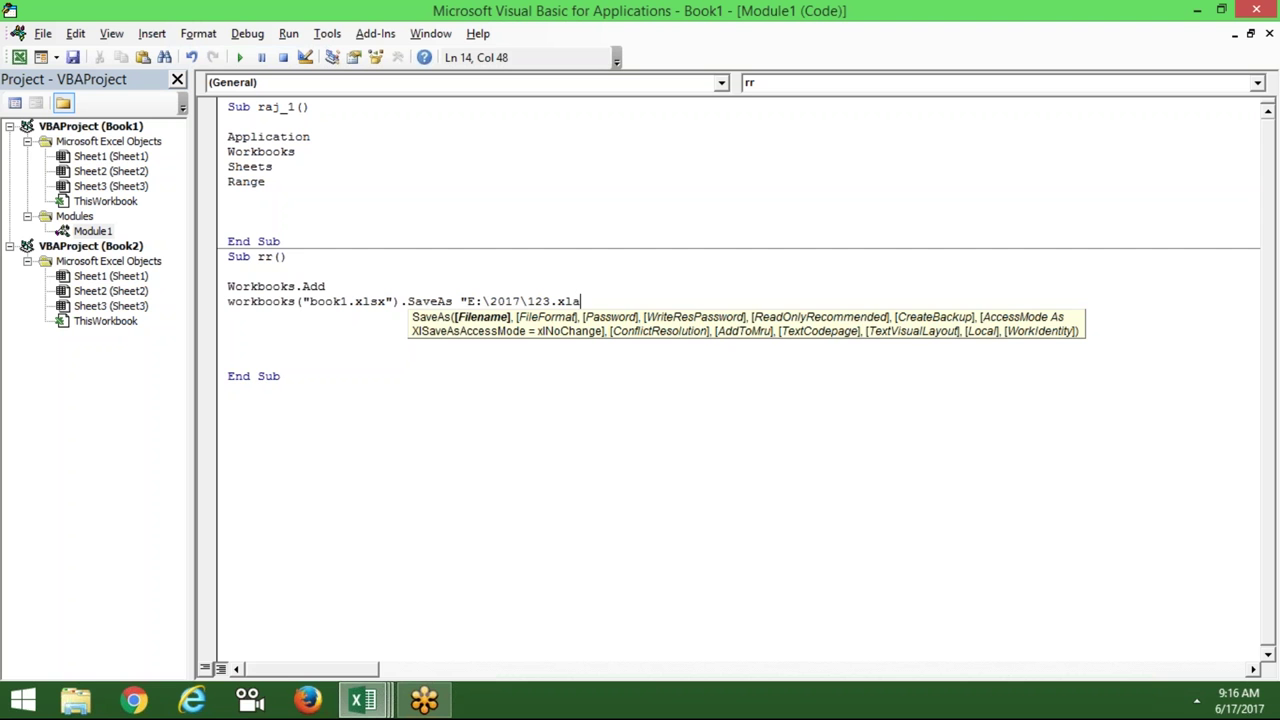
{"action": "type", "text": "x\""}
{"action": "key", "text": "Return"}
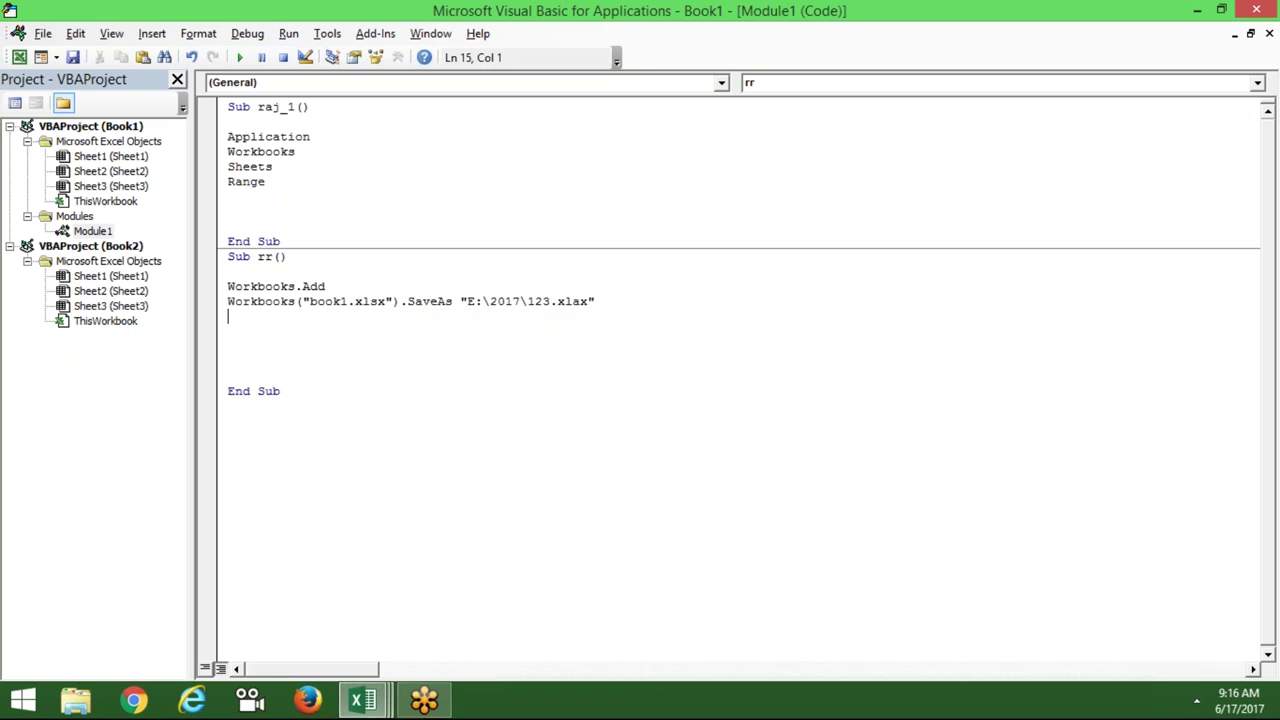
{"action": "key", "text": "Up"}
- Highlight Workbooks, Add, book1.xlsx, SaveAs and the E:\2017\123.xlax path in the code
{"action": "left_click_drag", "start_coordinate": [229, 301], "coordinate": [251, 301]}
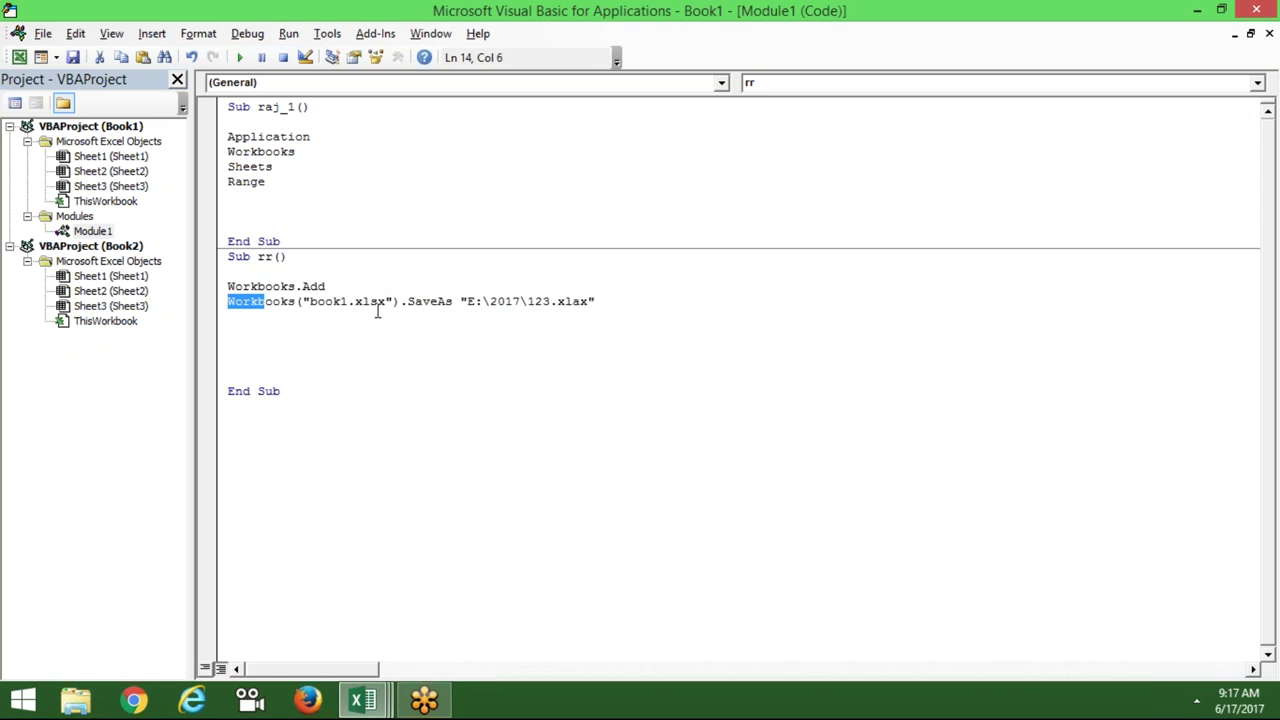
{"action": "left_click_drag", "start_coordinate": [414, 301], "coordinate": [444, 301]}
{"action": "left_click_drag", "start_coordinate": [228, 286], "coordinate": [324, 285]}
{"action": "left_click_drag", "start_coordinate": [228, 286], "coordinate": [324, 286]}
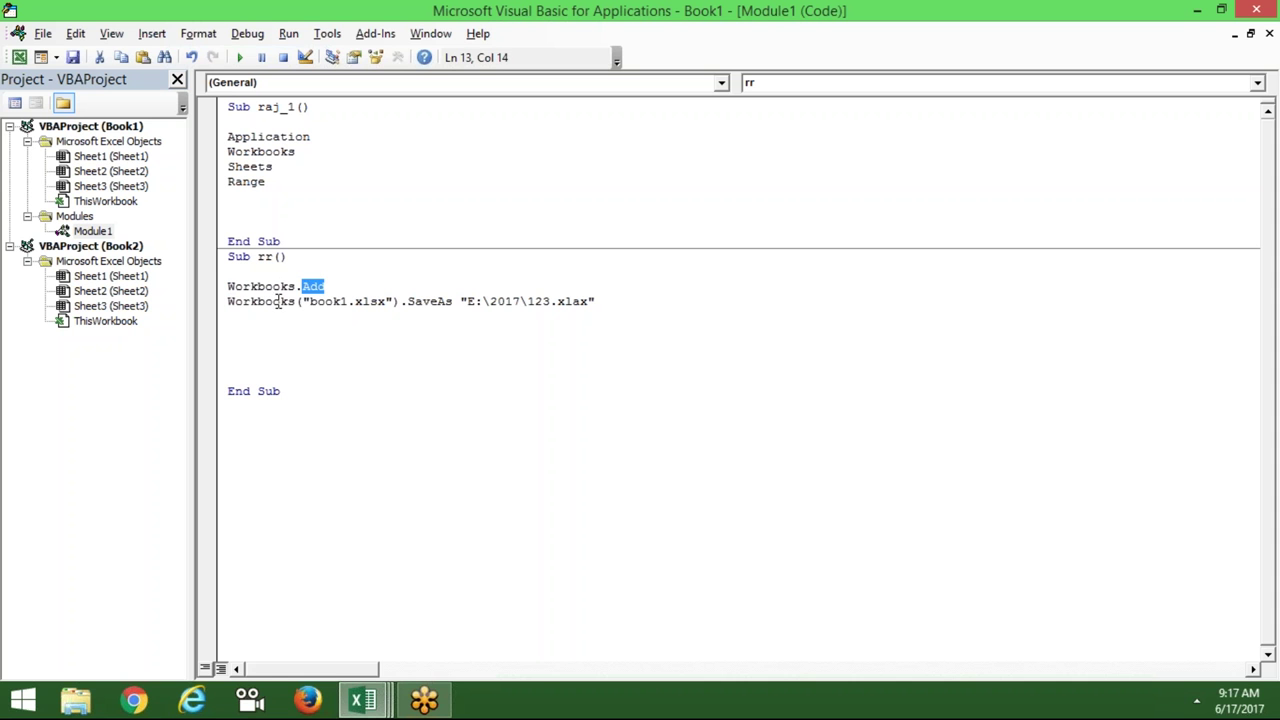
{"action": "double_click", "coordinate": [280, 301]}
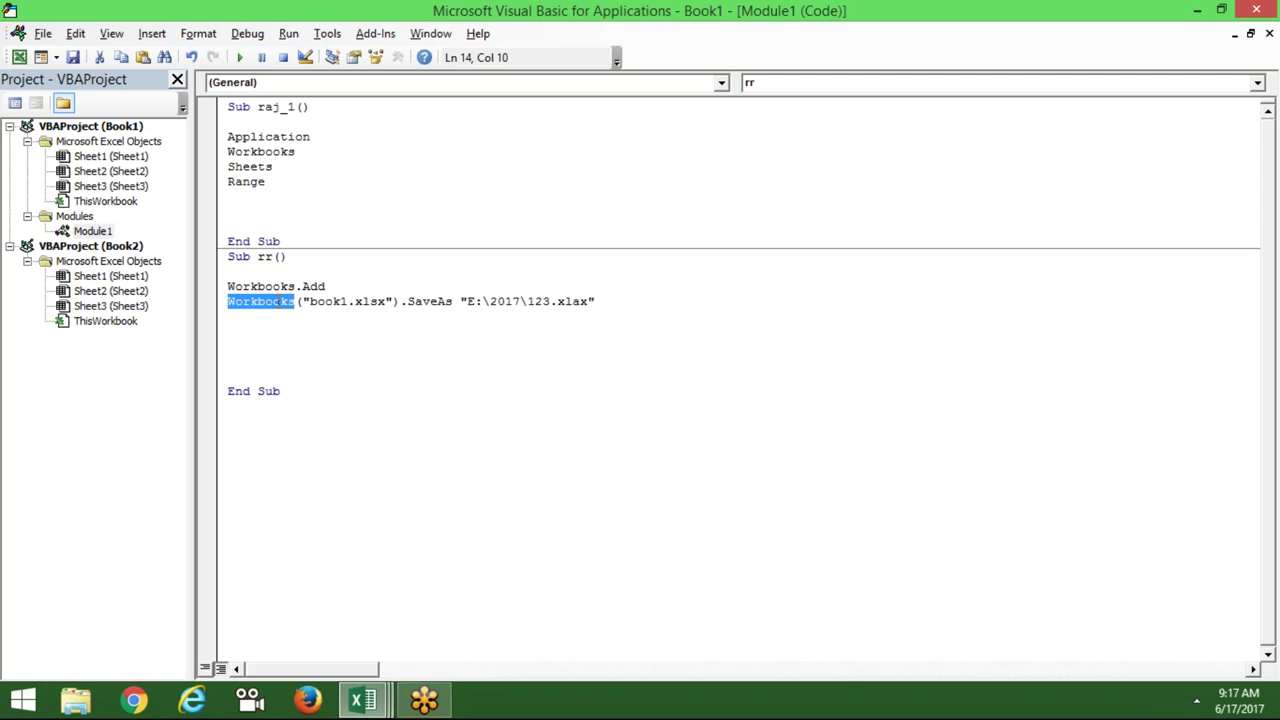
{"action": "left_click", "coordinate": [387, 291]}
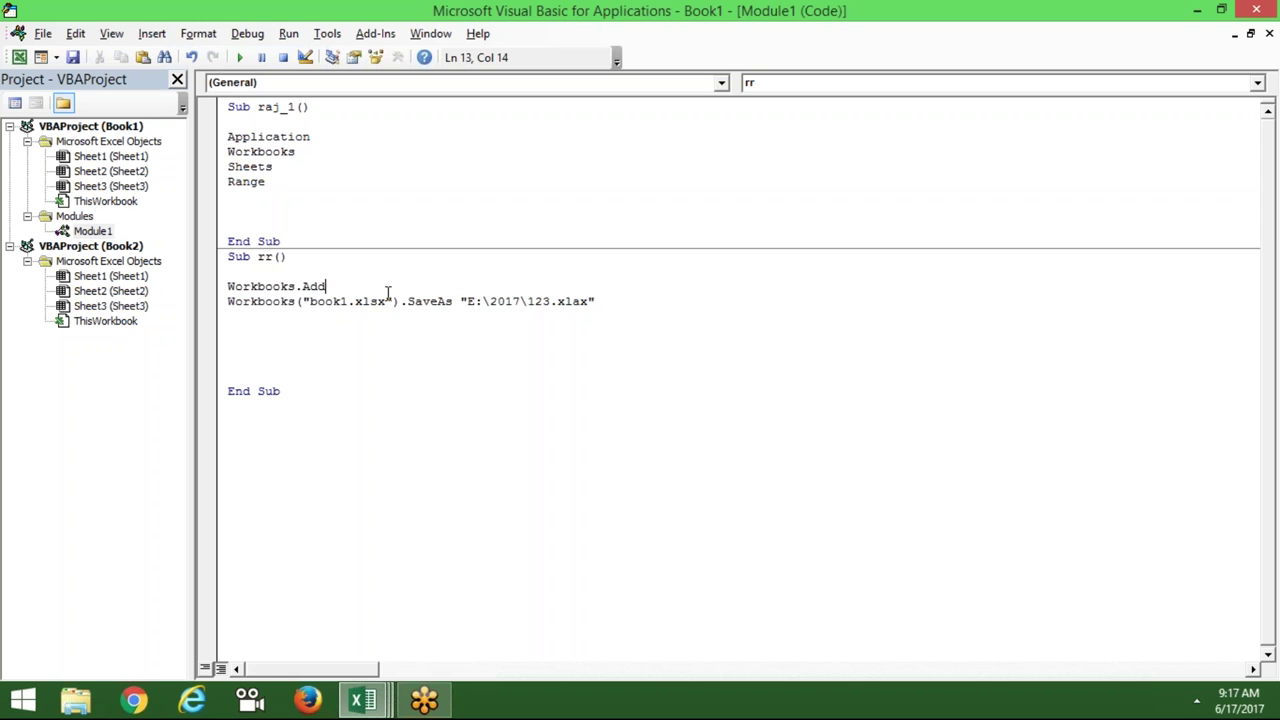
{"action": "double_click", "coordinate": [269, 302]}
{"action": "left_click_drag", "start_coordinate": [309, 302], "coordinate": [385, 302]}
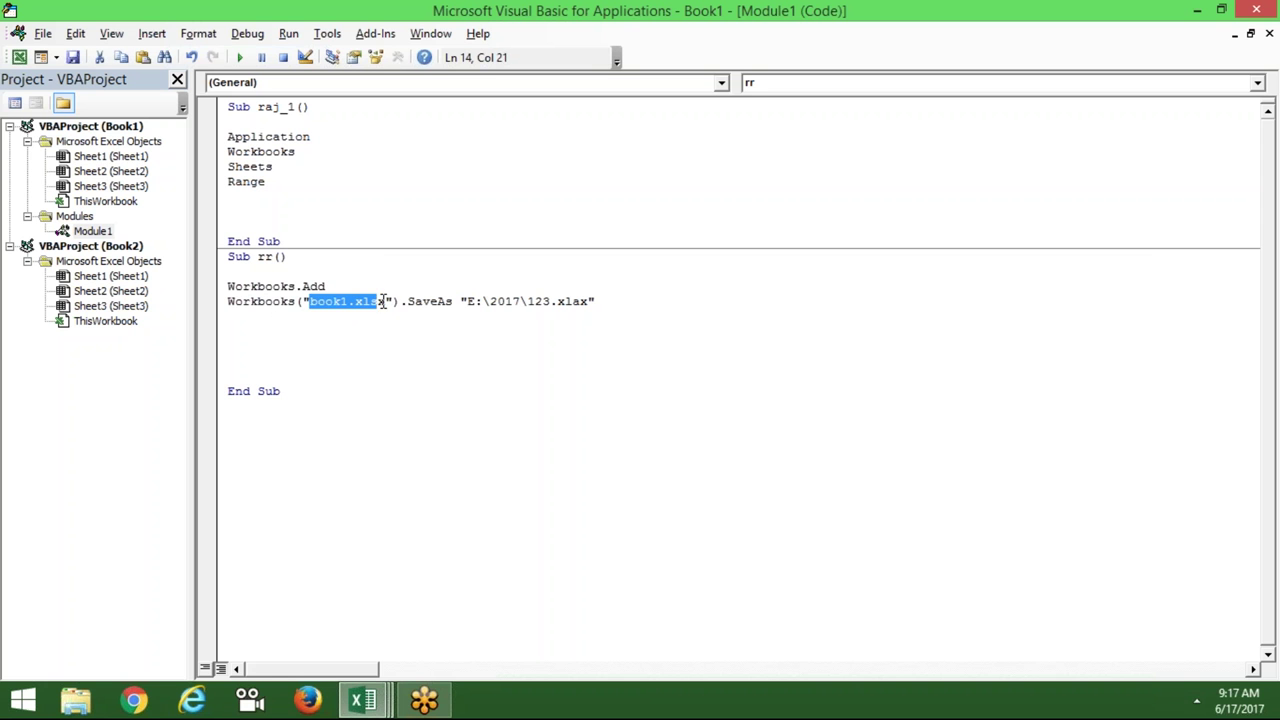
{"action": "double_click", "coordinate": [430, 303]}
{"action": "left_click_drag", "start_coordinate": [459, 301], "coordinate": [628, 296]}
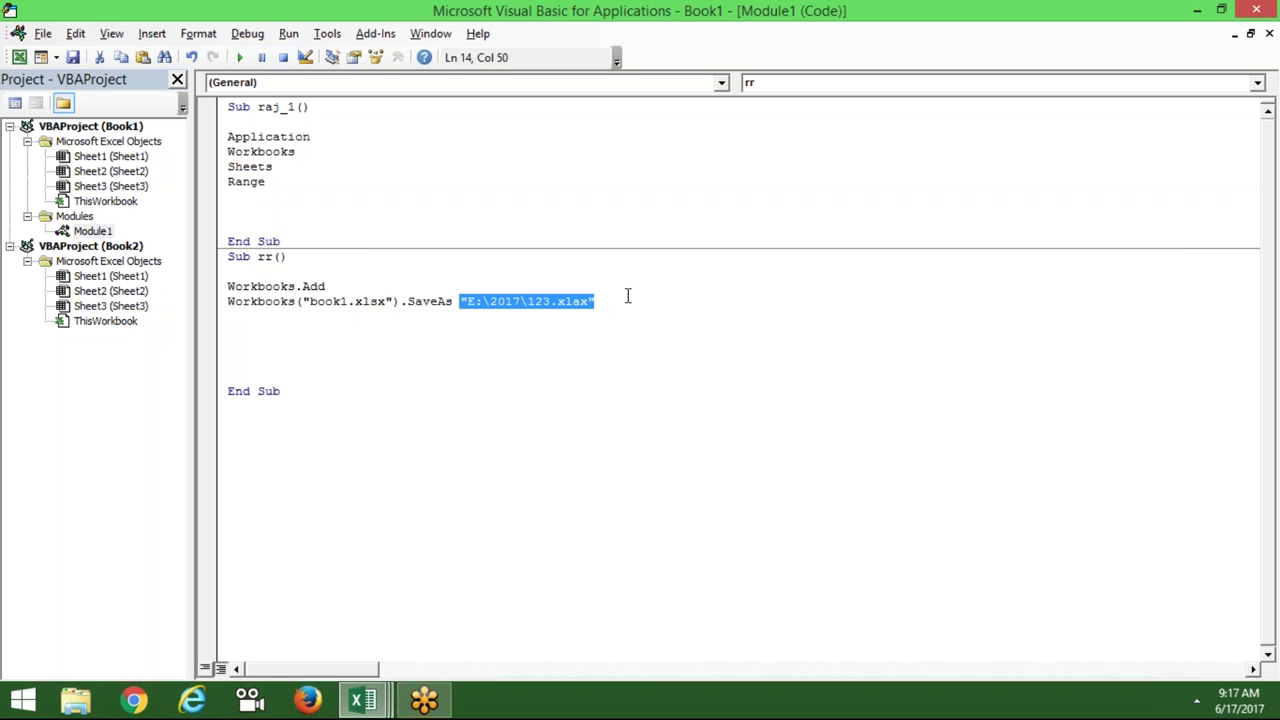
- Comment out the Workbooks("book1.xlsx").SaveAs line with an apostrophe
{"action": "left_click", "coordinate": [587, 356]}
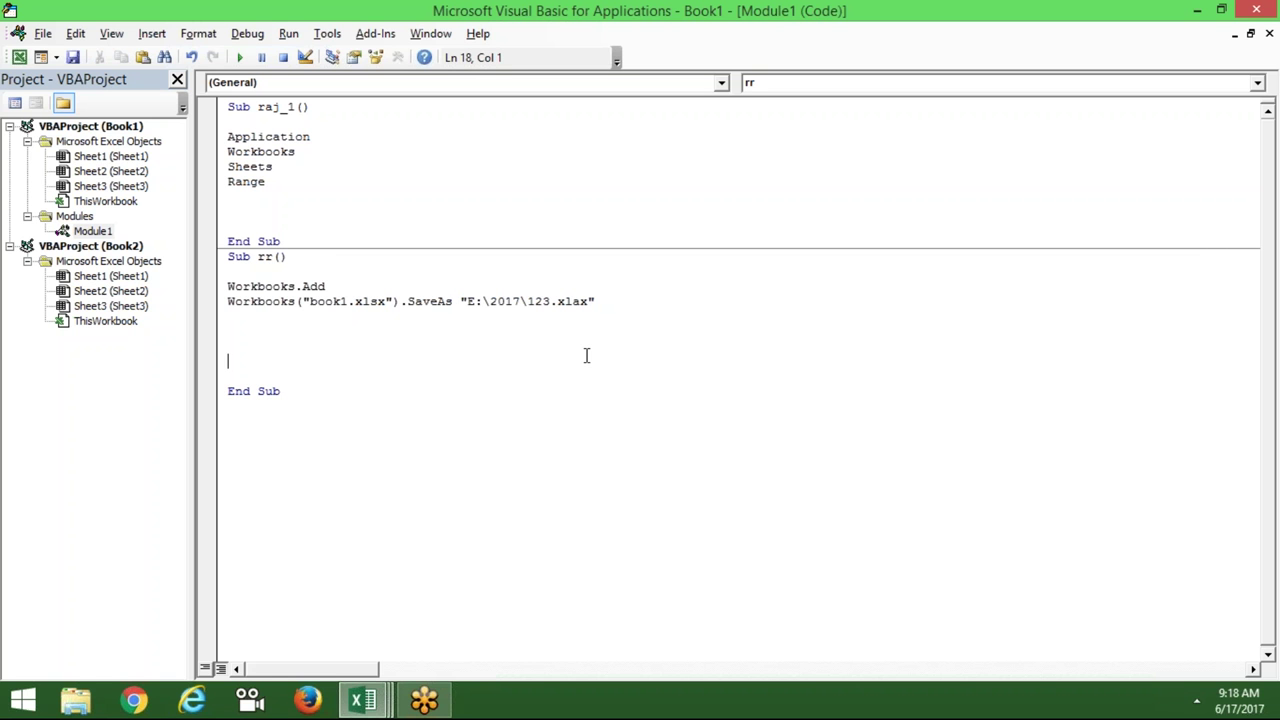
{"action": "key", "text": "Up"}
{"action": "key", "text": "Up"}
{"action": "key", "text": "Up"}
{"action": "key", "text": "Up"}
{"action": "type", "text": "'"}
{"action": "key", "text": "BackSpace"}
{"action": "type", "text": "'"}
{"action": "key", "text": "Down"}
{"action": "key", "text": "Up"}
{"action": "key", "text": "Up"}
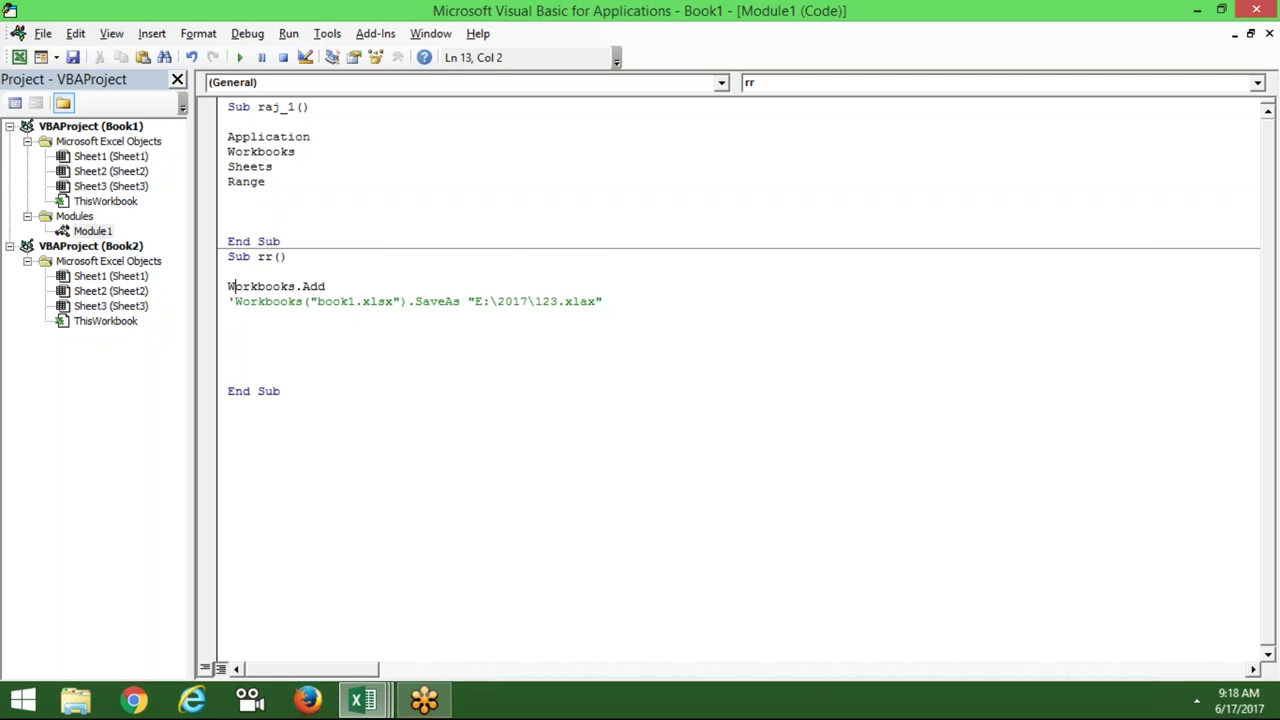
{"action": "key", "text": "Up"}
- Copy the SaveAs part of the commented line, leaving the comment intact
{"action": "key", "text": "shift+Down"}
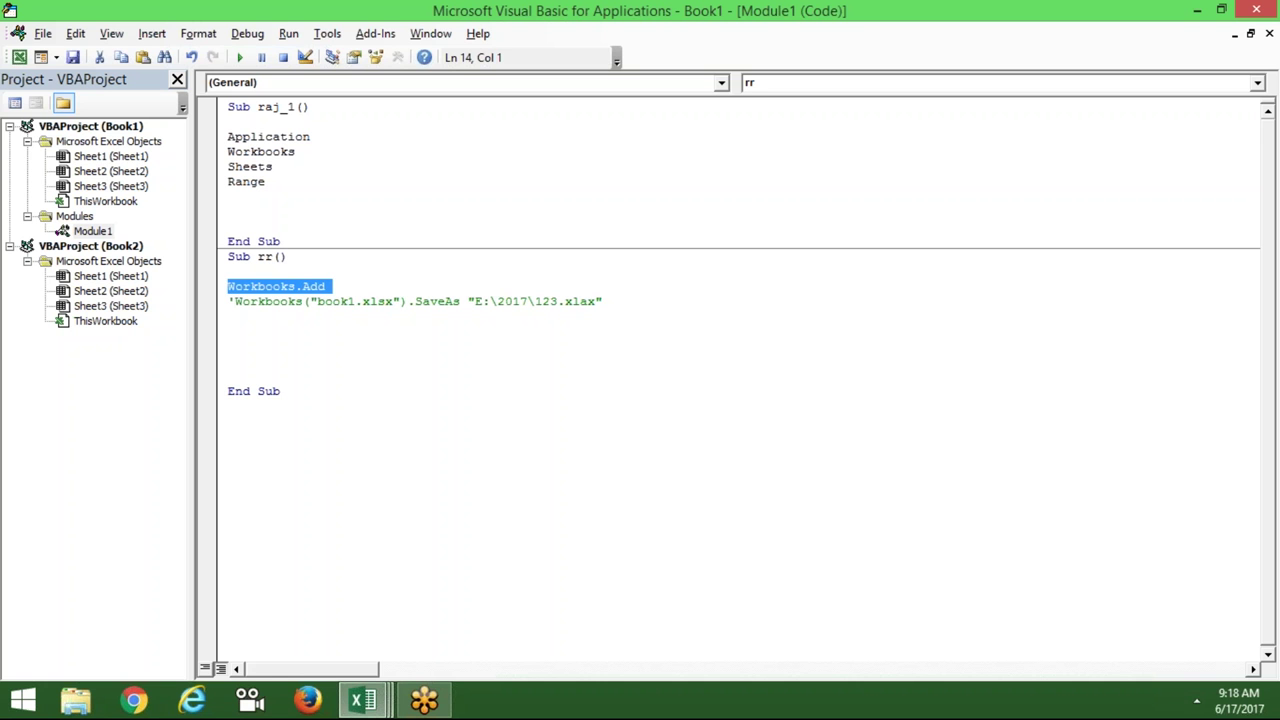
{"action": "key", "text": "Right"}
{"action": "key", "text": "Right"}
{"action": "key", "text": "Right"}
{"action": "key", "text": "Right"}
{"action": "key", "text": "Right"}
{"action": "key", "text": "Left"}
{"action": "key", "text": "Down"}
{"action": "key", "text": "Up"}
{"action": "key", "text": "Up"}
{"action": "key", "text": "Down"}
{"action": "key", "text": "Right"}
{"action": "key", "text": "Right"}
{"action": "key", "text": "Right"}
{"action": "key", "text": "Right"}
{"action": "key", "text": "Right"}
{"action": "key", "text": "Right"}
{"action": "key", "text": "Right"}
{"action": "key", "text": "Right"}
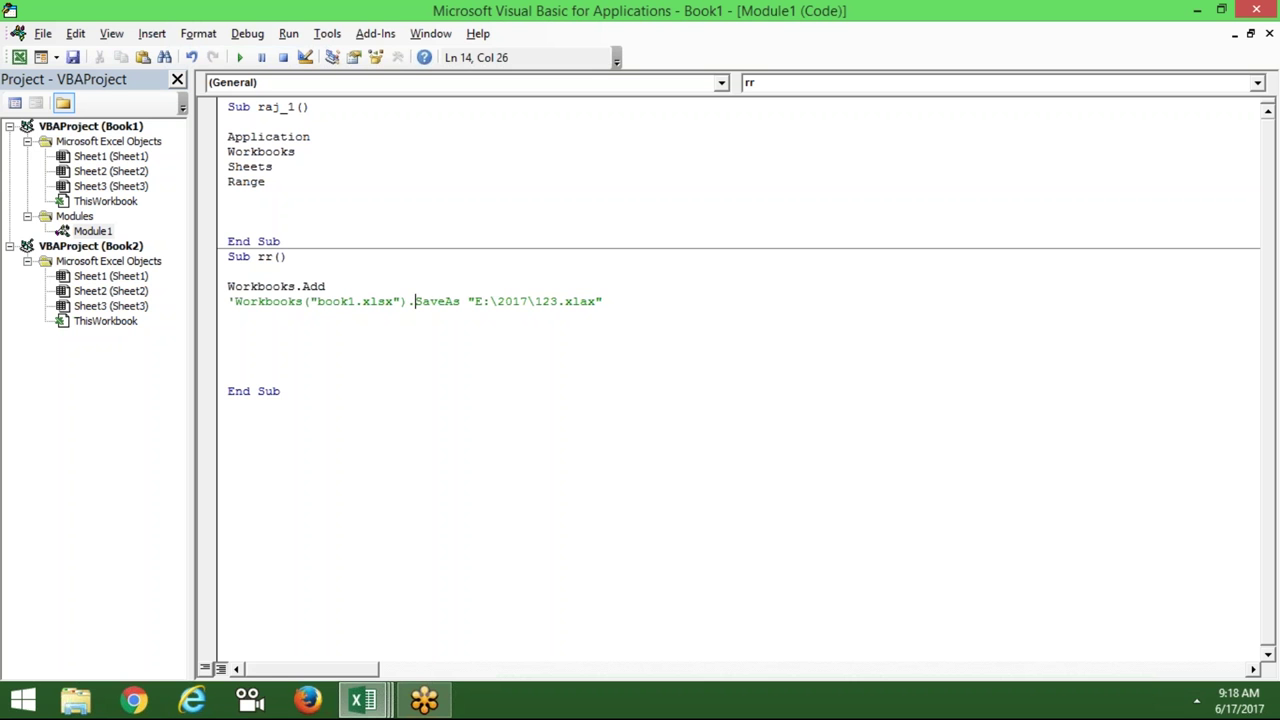
{"action": "key", "text": "shift+Right"}
{"action": "key", "text": "shift+Right"}
{"action": "key", "text": "shift+Right"}
{"action": "key", "text": "shift+Right"}
{"action": "key", "text": "shift+Right"}
{"action": "key", "text": "shift+Right"}
{"action": "key", "text": "shift+Right"}
{"action": "key", "text": "shift+Right"}
{"action": "key", "text": "shift+Right"}
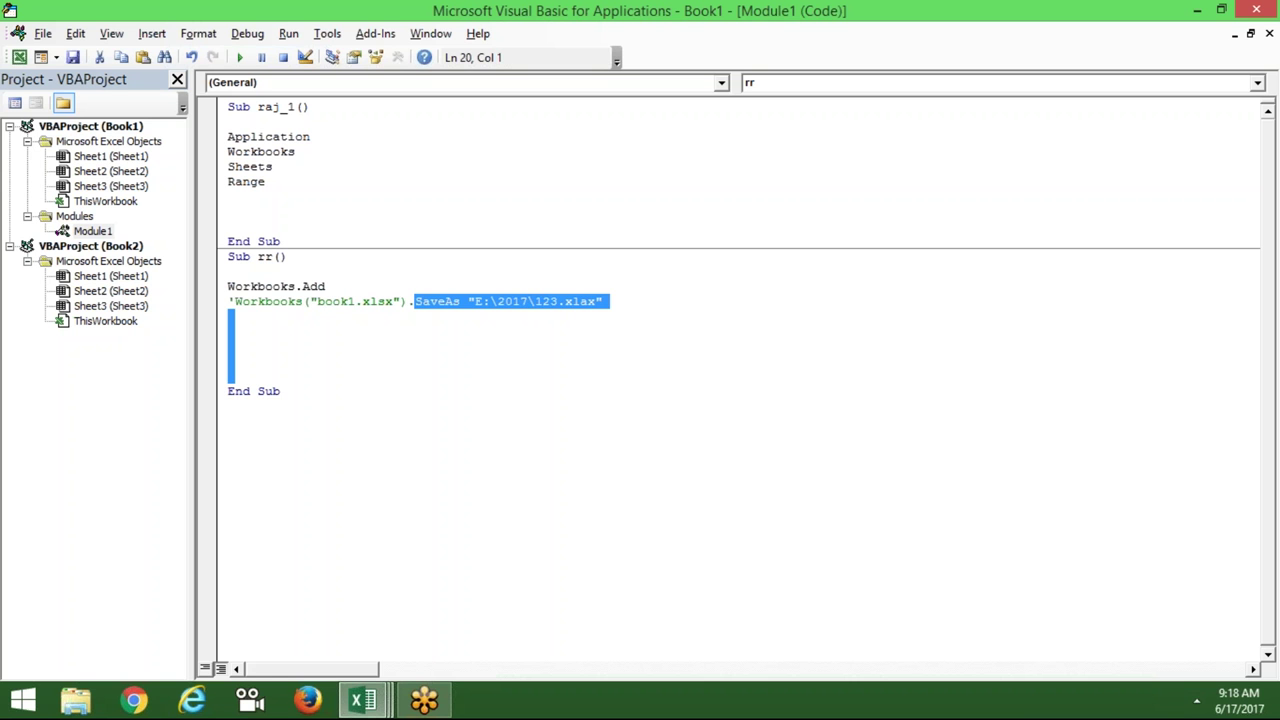
{"action": "key", "text": "shift+Left"}
{"action": "key", "text": "shift+Left"}
{"action": "key", "text": "shift+Left"}
{"action": "key", "text": "shift+Left"}
{"action": "key", "text": "shift+Left"}
{"action": "key", "text": "shift+Left"}
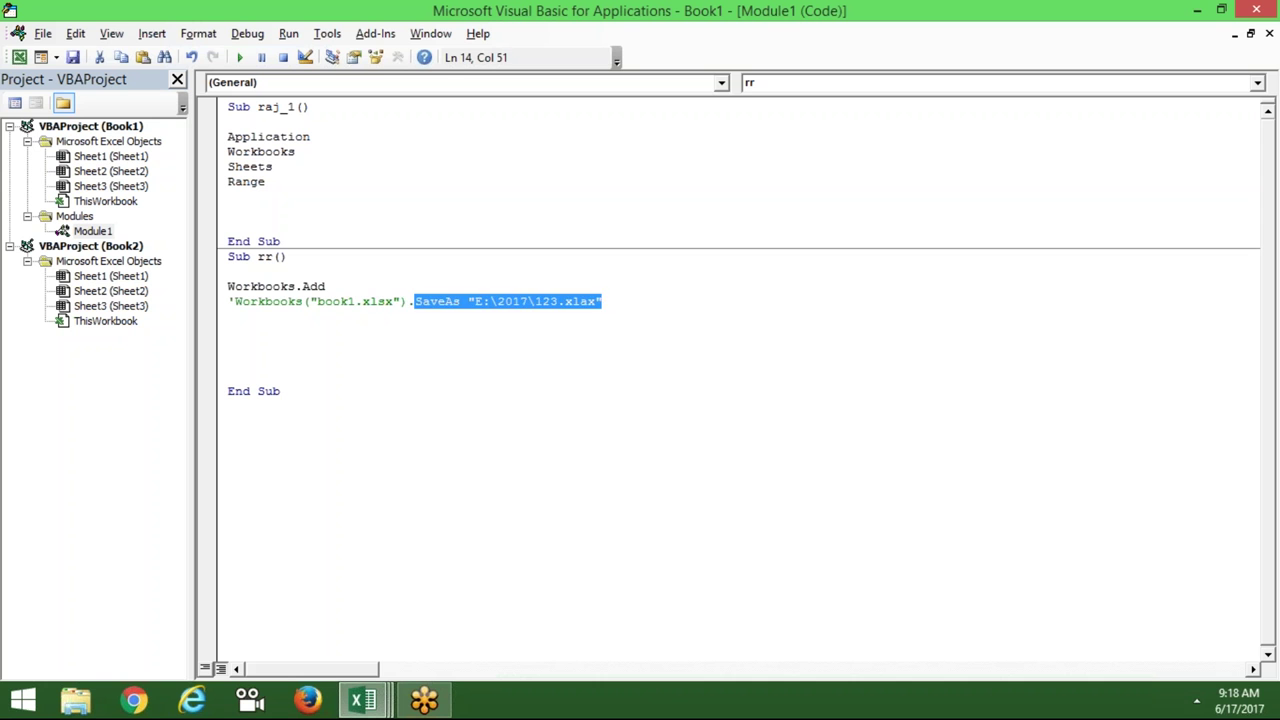
{"action": "key", "text": "Delete"}
{"action": "key", "text": "ctrl+z"}
- Open an indented new line below the comment and switch to the Book2 sheet
{"action": "left_click", "coordinate": [228, 316]}
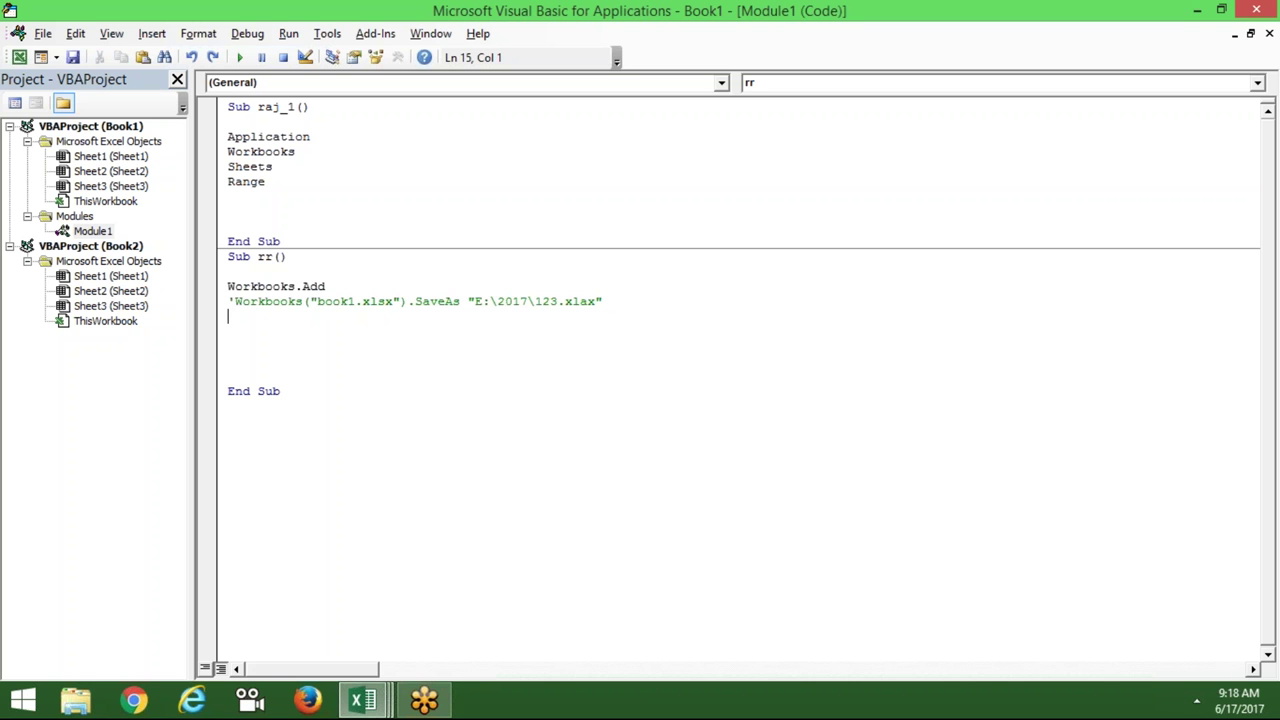
{"action": "key", "text": "Tab"}
{"action": "key", "text": "alt+F11"}
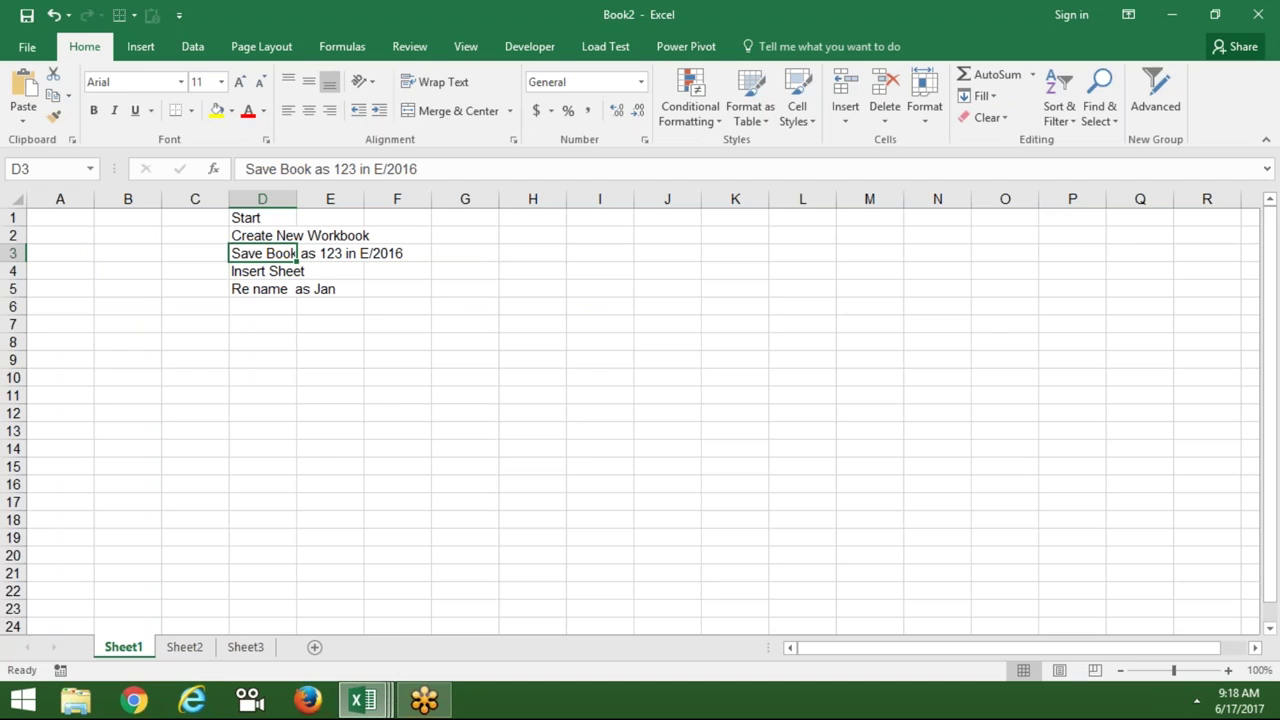
- Add ActiveWorkbook.SaveAs "E:\2017\123.xlax" under the comment and highlight its parts
{"action": "key", "text": "alt+Tab"}
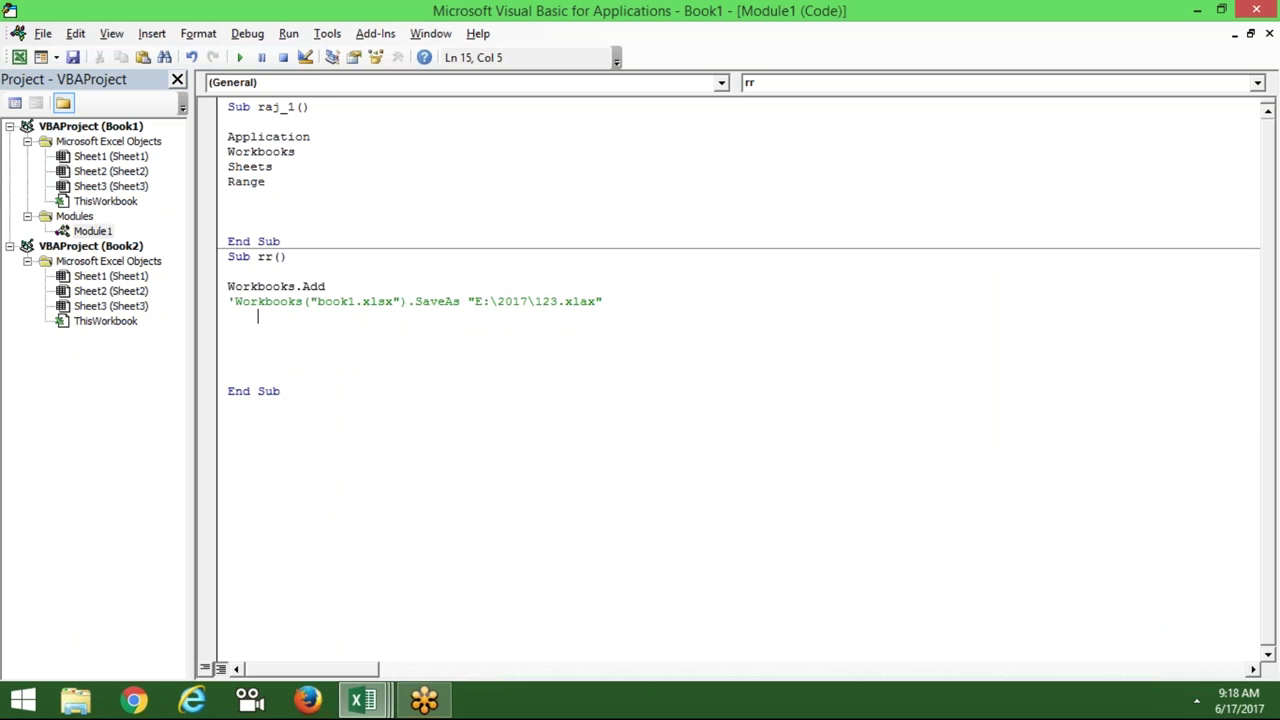
{"action": "type", "text": "active"}
{"action": "type", "text": "work"}
{"action": "type", "text": "book"}
{"action": "type", "text": "."}
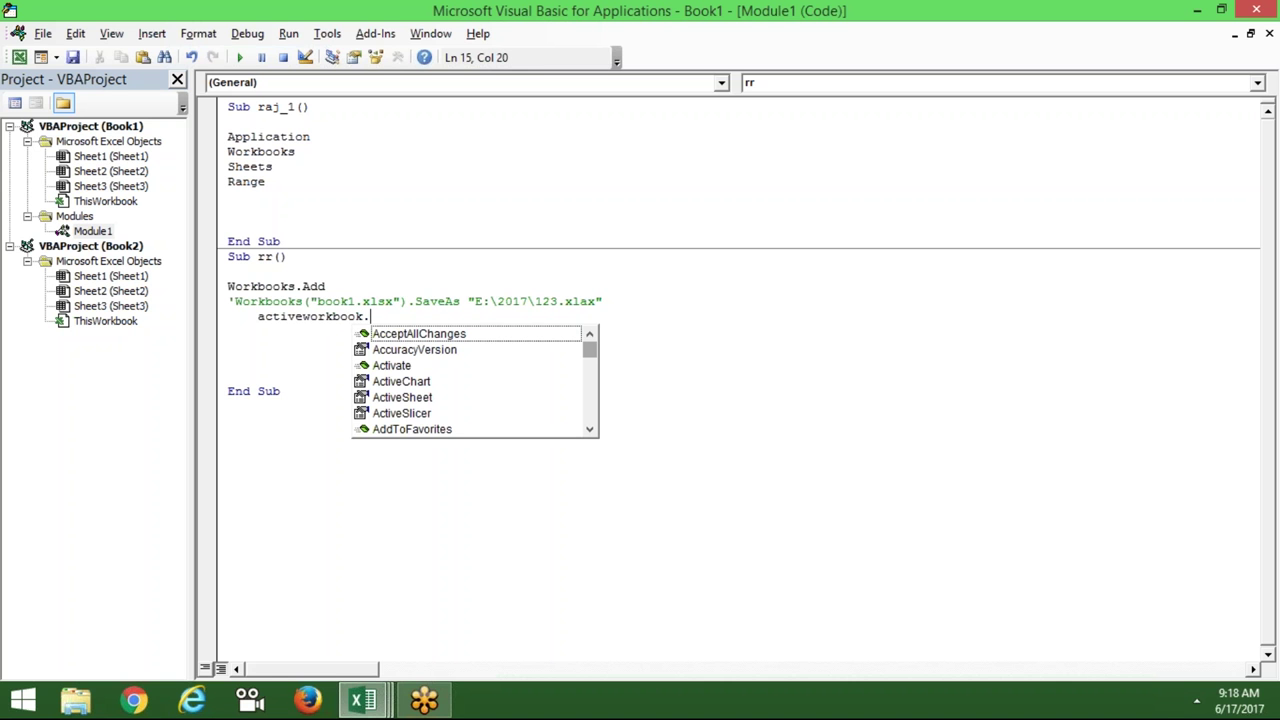
{"action": "type", "text": "SaveAs \"E:\\2017\\123.xlax\""}
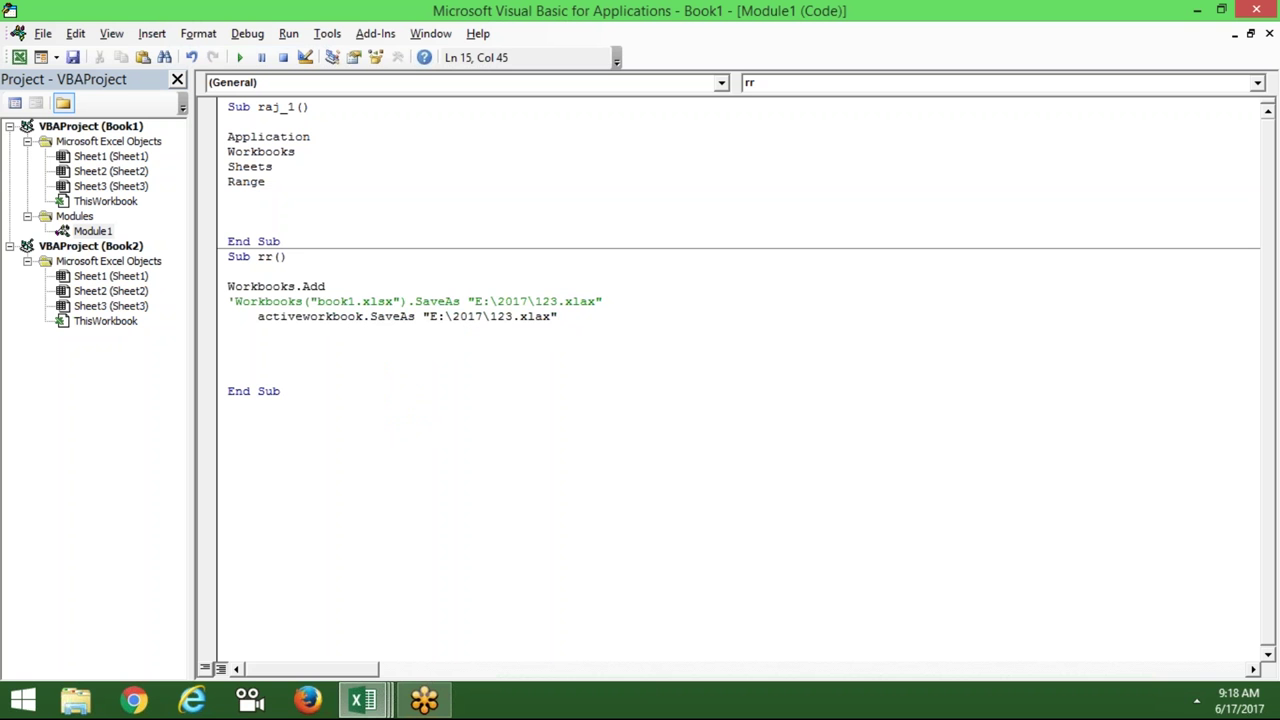
{"action": "left_click", "coordinate": [536, 370]}
{"action": "left_click_drag", "start_coordinate": [362, 316], "coordinate": [256, 321]}
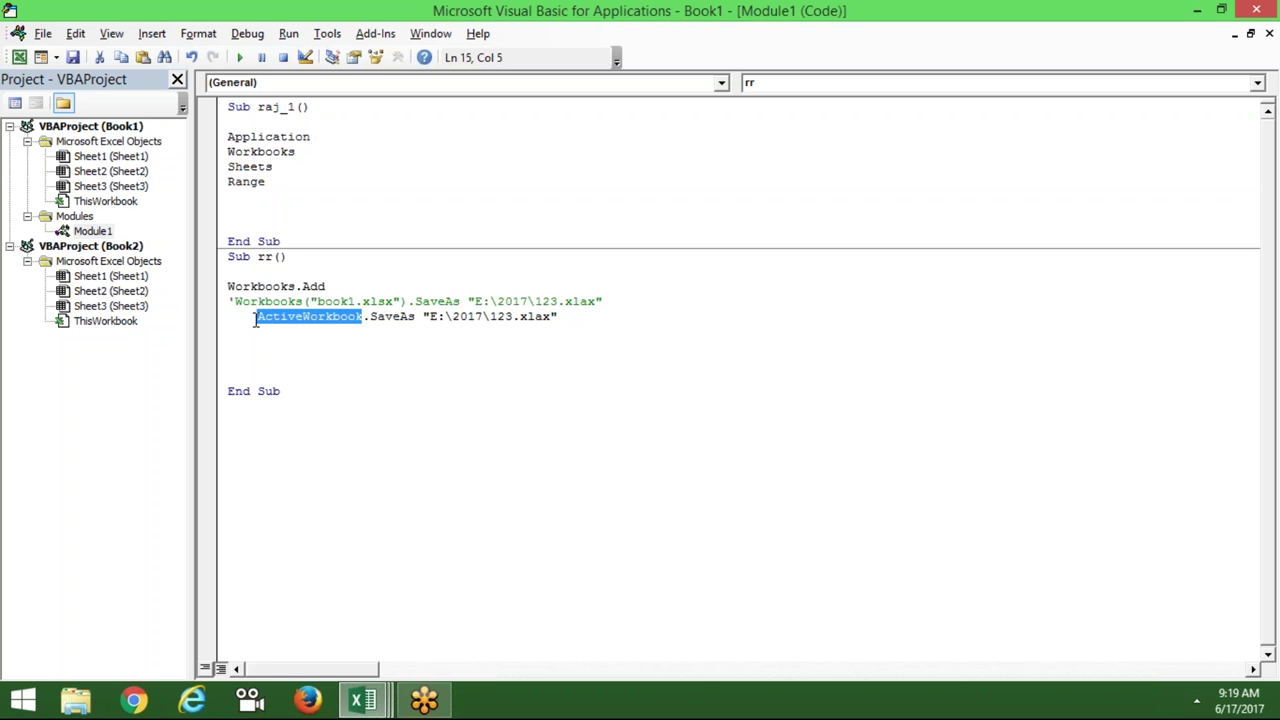
{"action": "left_click_drag", "start_coordinate": [372, 318], "coordinate": [550, 318]}
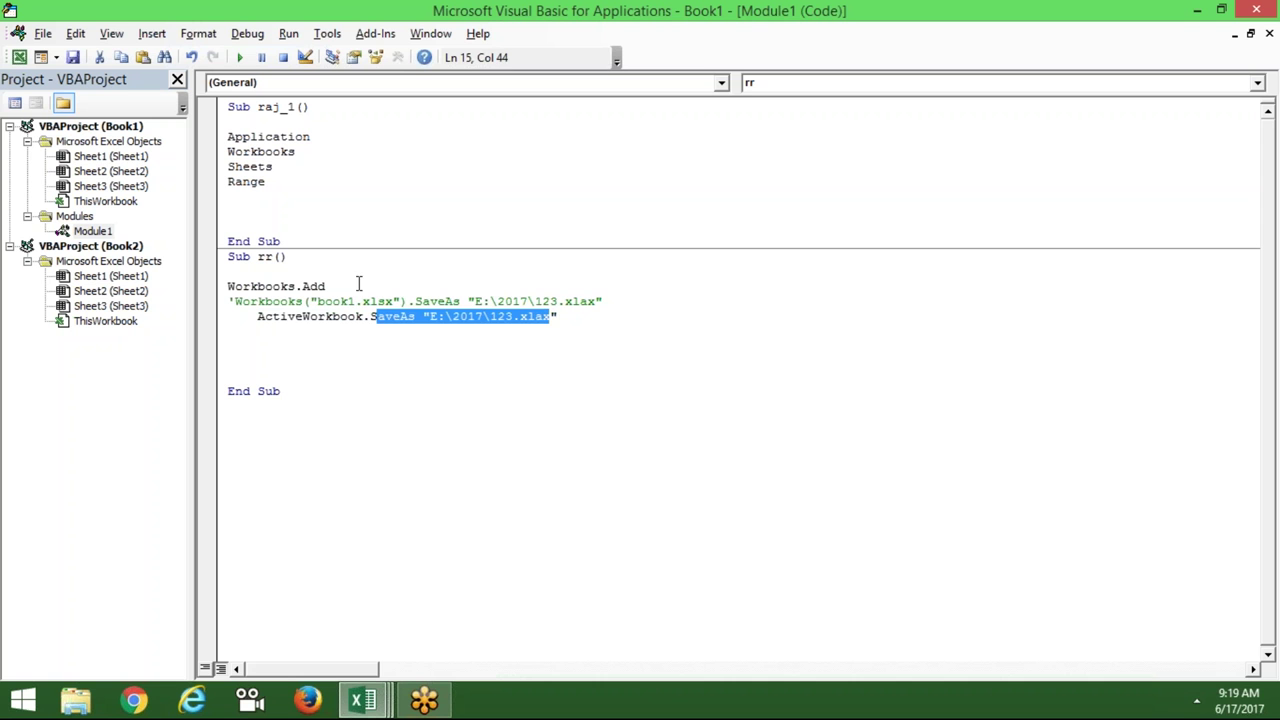
{"action": "left_click_drag", "start_coordinate": [369, 318], "coordinate": [572, 322]}
{"action": "key", "text": "ctrl+c"}
{"action": "left_click", "coordinate": [417, 284]}
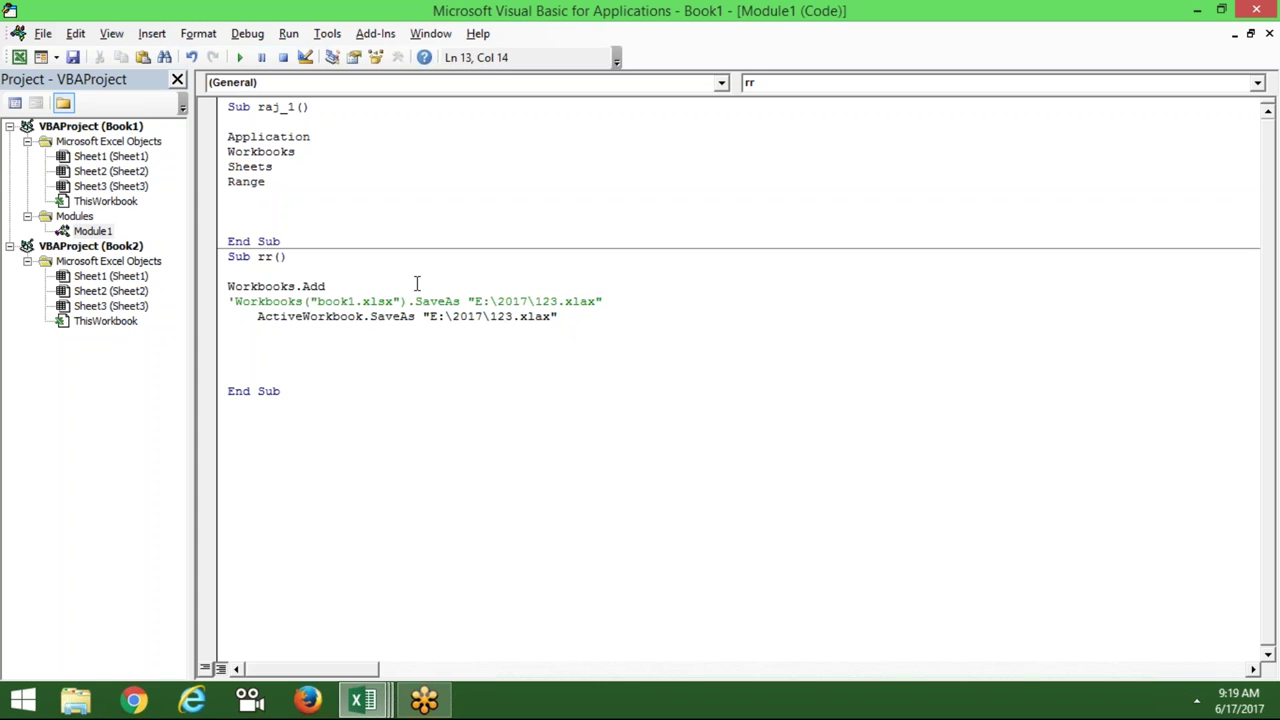
- Append .SaveAs "E:\2017\123.xlax" to Workbooks.Add and remove the extra blank lines
{"action": "type", "text": "."}
{"action": "key", "text": "ctrl+v"}
{"action": "key", "text": "Return"}
{"action": "key", "text": "Return"}
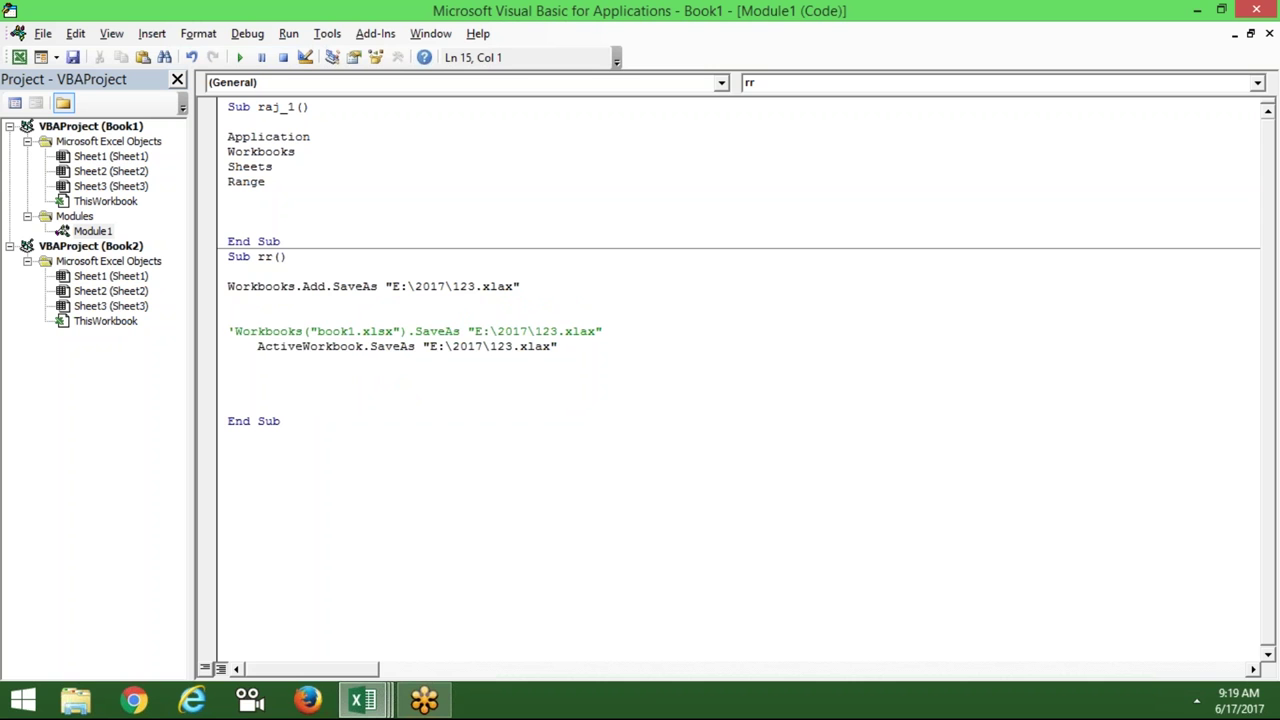
{"action": "left_click", "coordinate": [228, 301]}
{"action": "key", "text": "Delete"}
{"action": "key", "text": "Delete"}
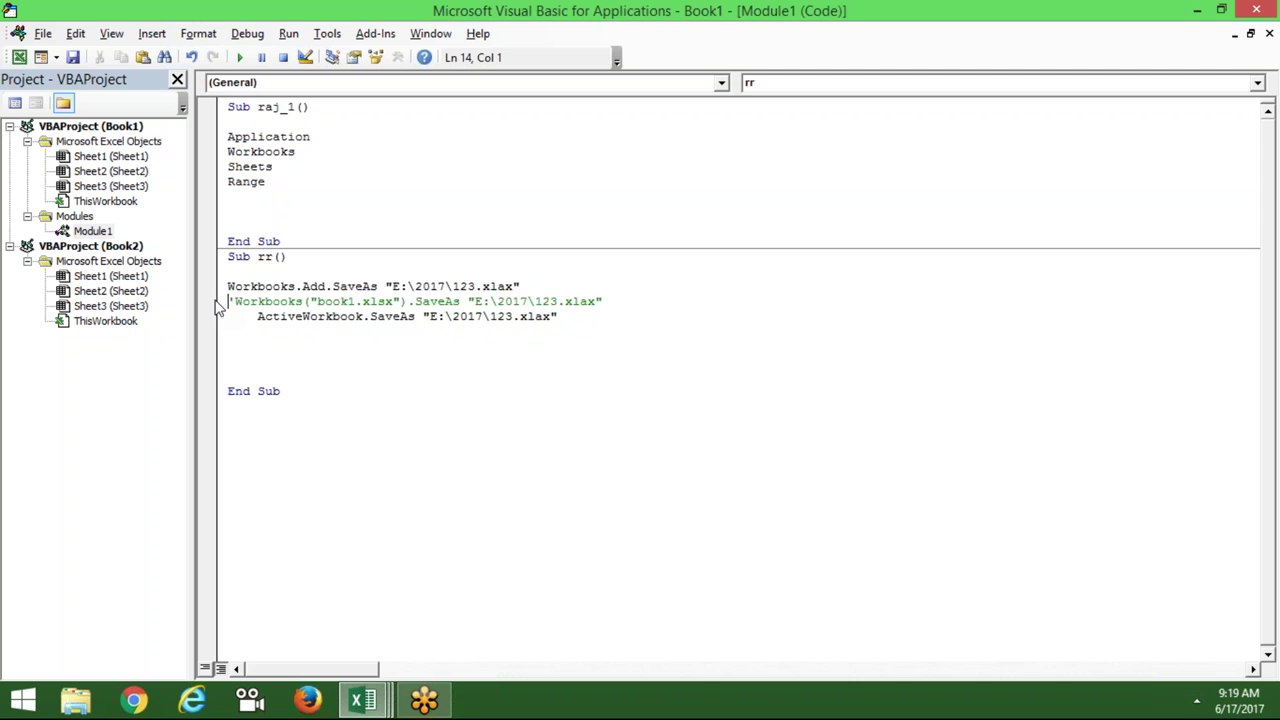
{"action": "left_click", "coordinate": [245, 318]}
{"action": "double_click", "coordinate": [257, 318]}
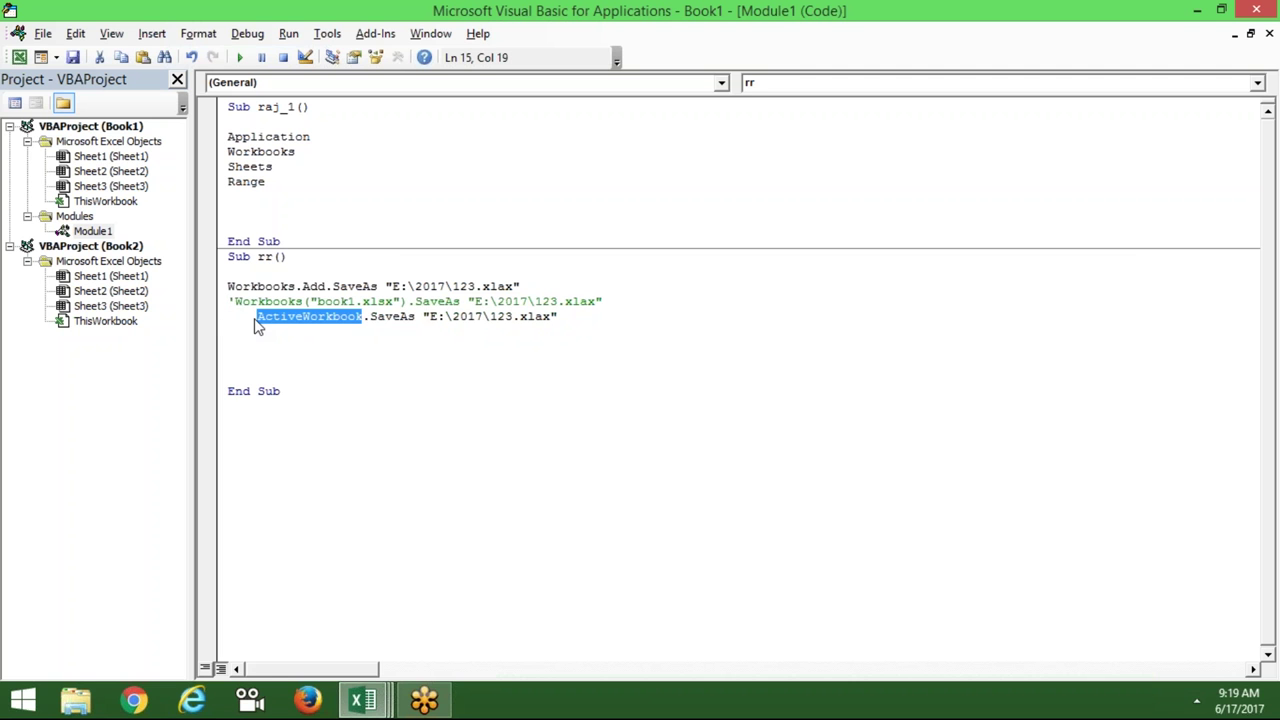
- Toggle a breakpoint on the first line, add blank lines above End Sub, then view step D4
{"action": "left_click", "coordinate": [228, 287]}
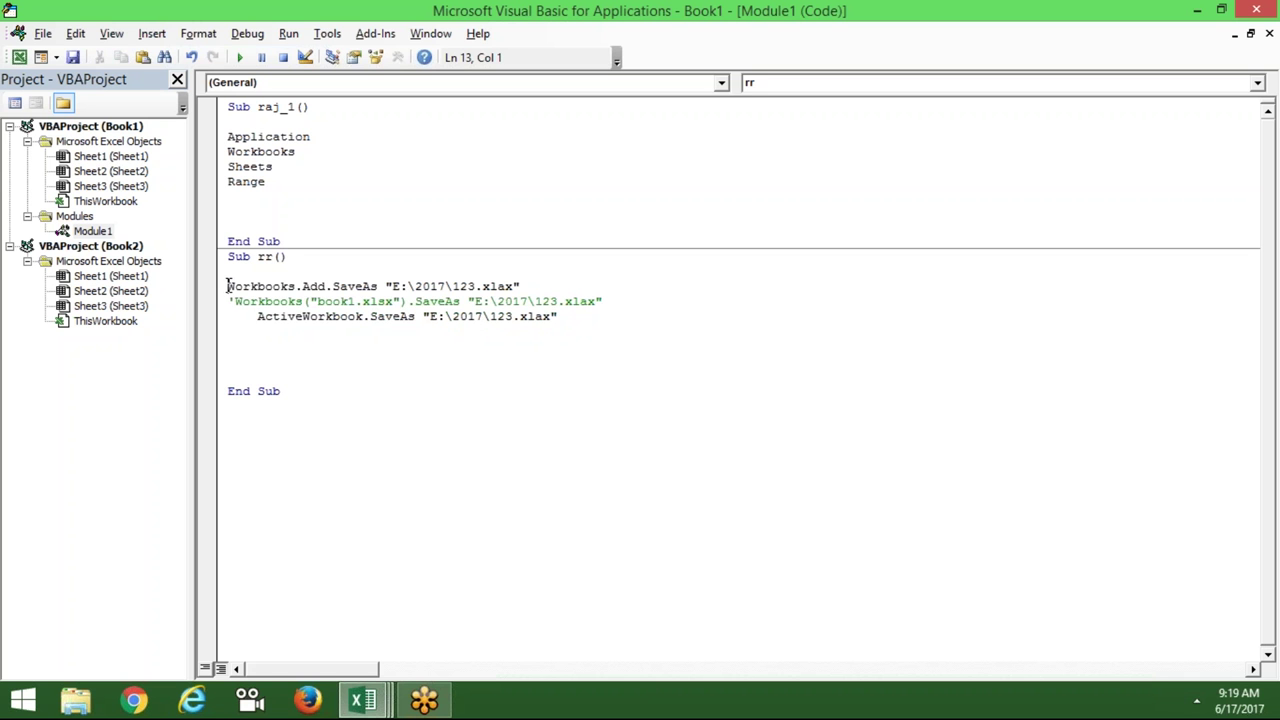
{"action": "left_click", "coordinate": [214, 288]}
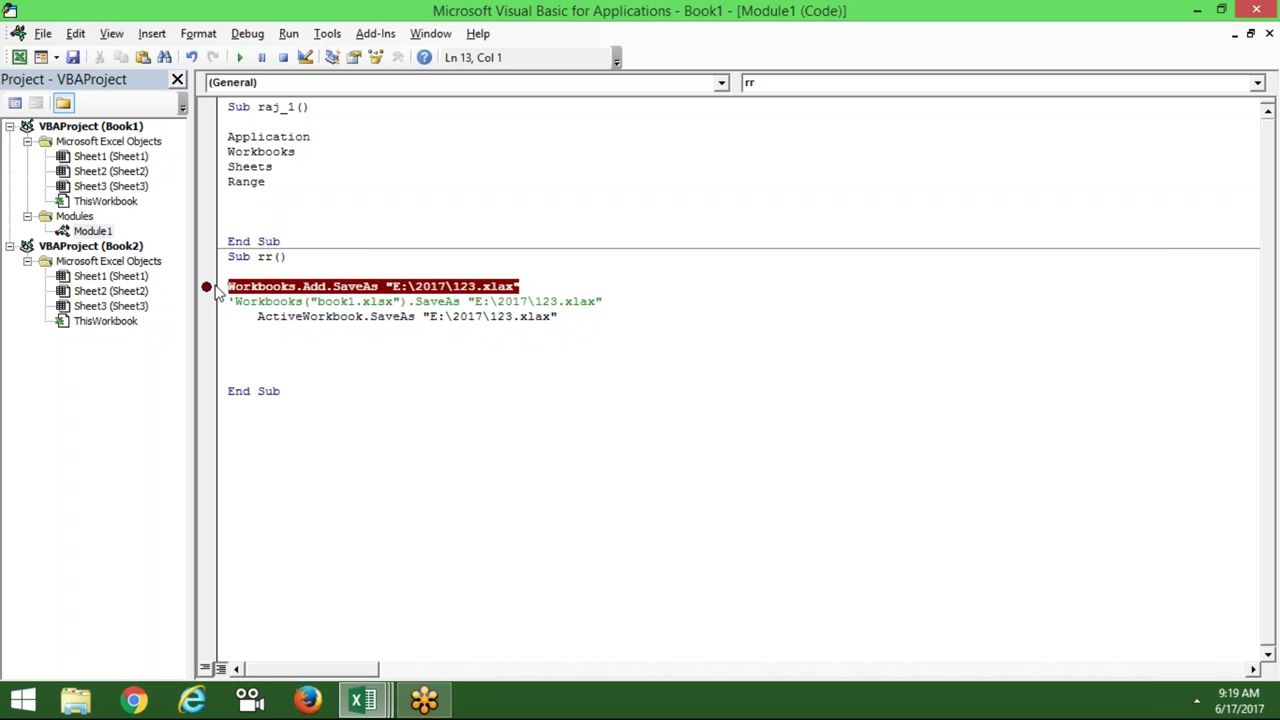
{"action": "left_click", "coordinate": [215, 287]}
{"action": "left_click", "coordinate": [229, 348]}
{"action": "key", "text": "Return"}
{"action": "key", "text": "Return"}
{"action": "key", "text": "Up"}
{"action": "key", "text": "Up"}
{"action": "key", "text": "Up"}
{"action": "left_click", "coordinate": [228, 346]}
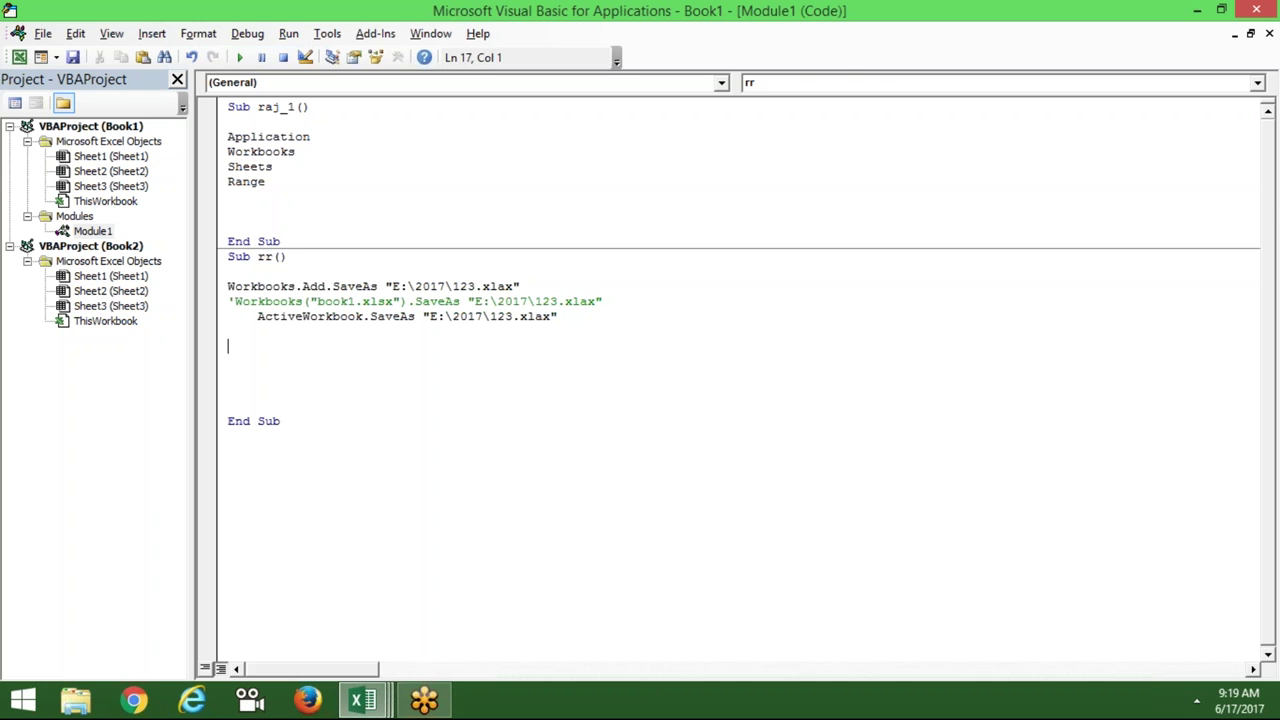
{"action": "key", "text": "alt+F11"}
{"action": "left_click", "coordinate": [272, 272]}
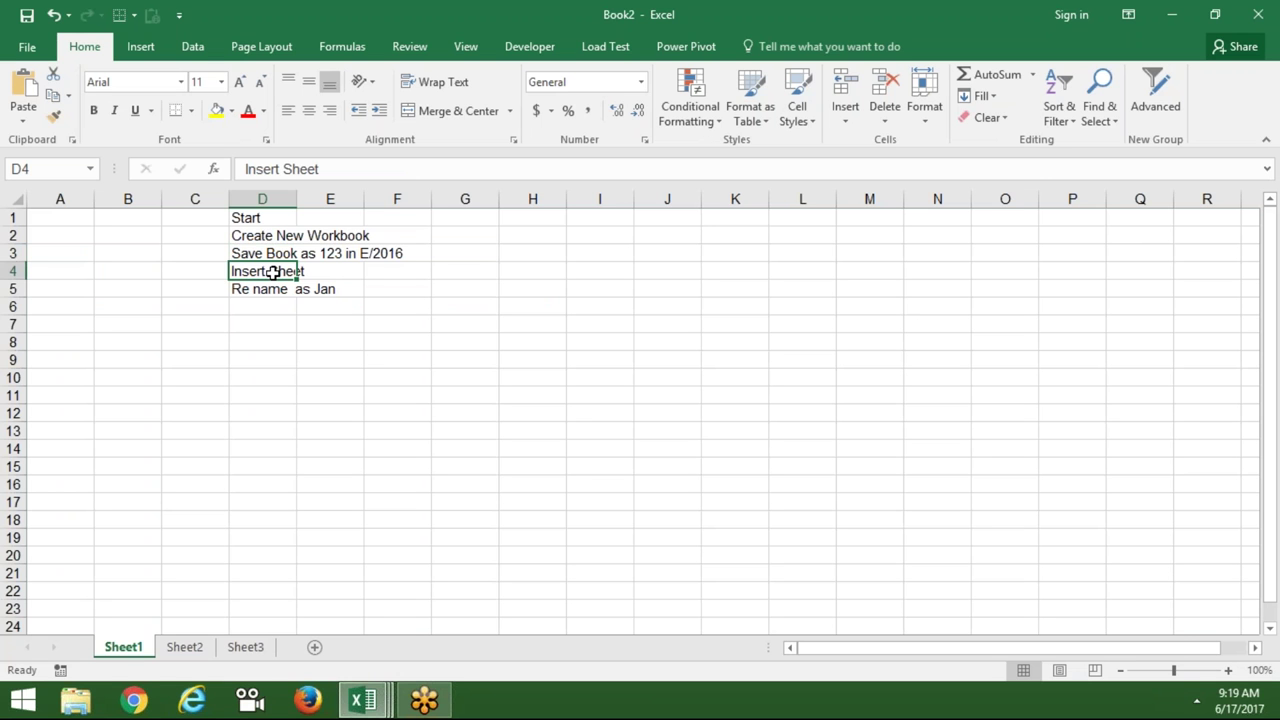
- Review the 'Re name as Jan' step in D5, then add a blank line in Sub rr
{"action": "left_click", "coordinate": [277, 291]}
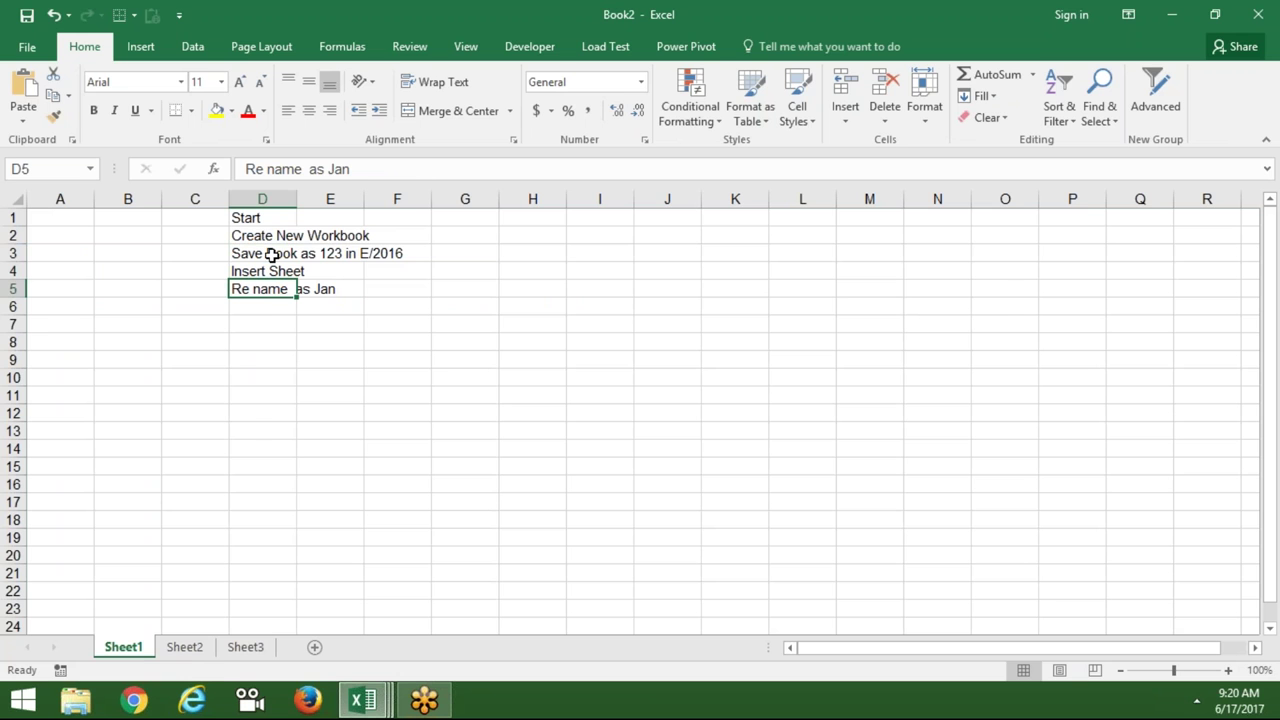
{"action": "key", "text": "alt+F11"}
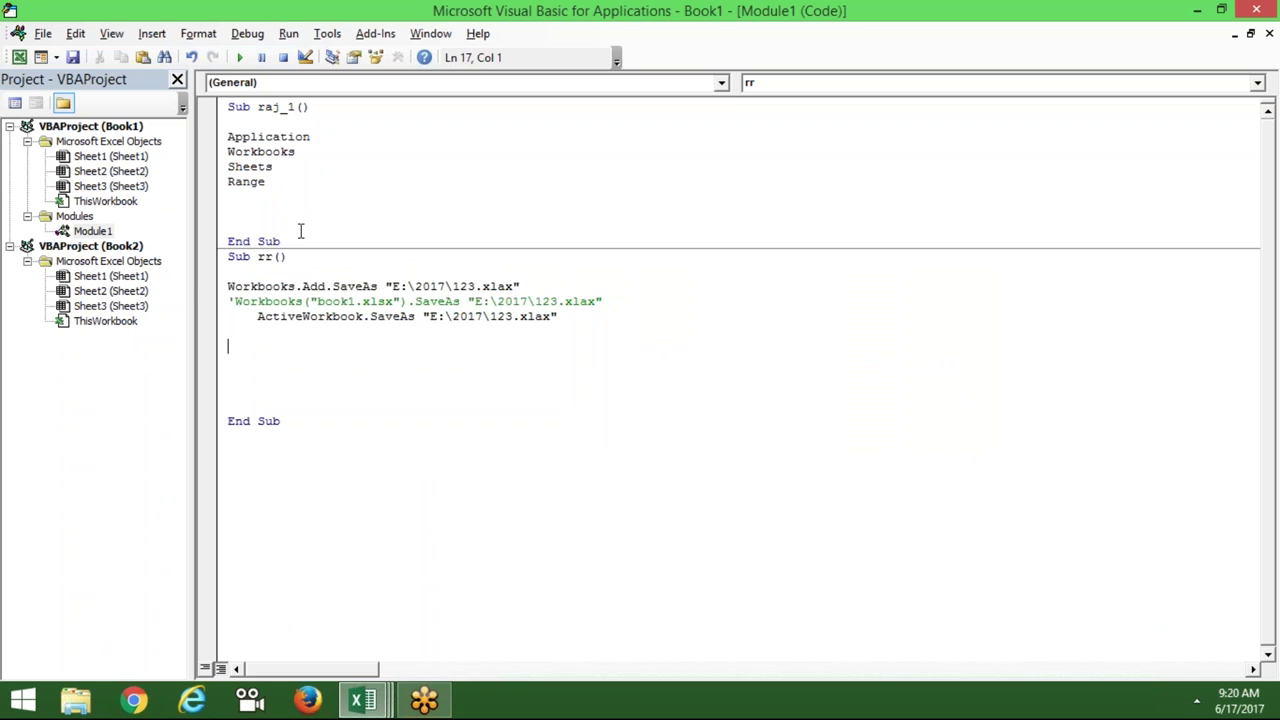
{"action": "key", "text": "Return"}
{"action": "key", "text": "Return"}
- Highlight the raj_1 lines and the Workbooks and ActiveWorkbook references in Sub rr
{"action": "mouse_move", "coordinate": [265, 182]}
{"action": "left_mouse_down"}
{"action": "mouse_move", "coordinate": [228, 121]}
{"action": "mouse_move", "coordinate": [228, 137]}
{"action": "left_mouse_up"}
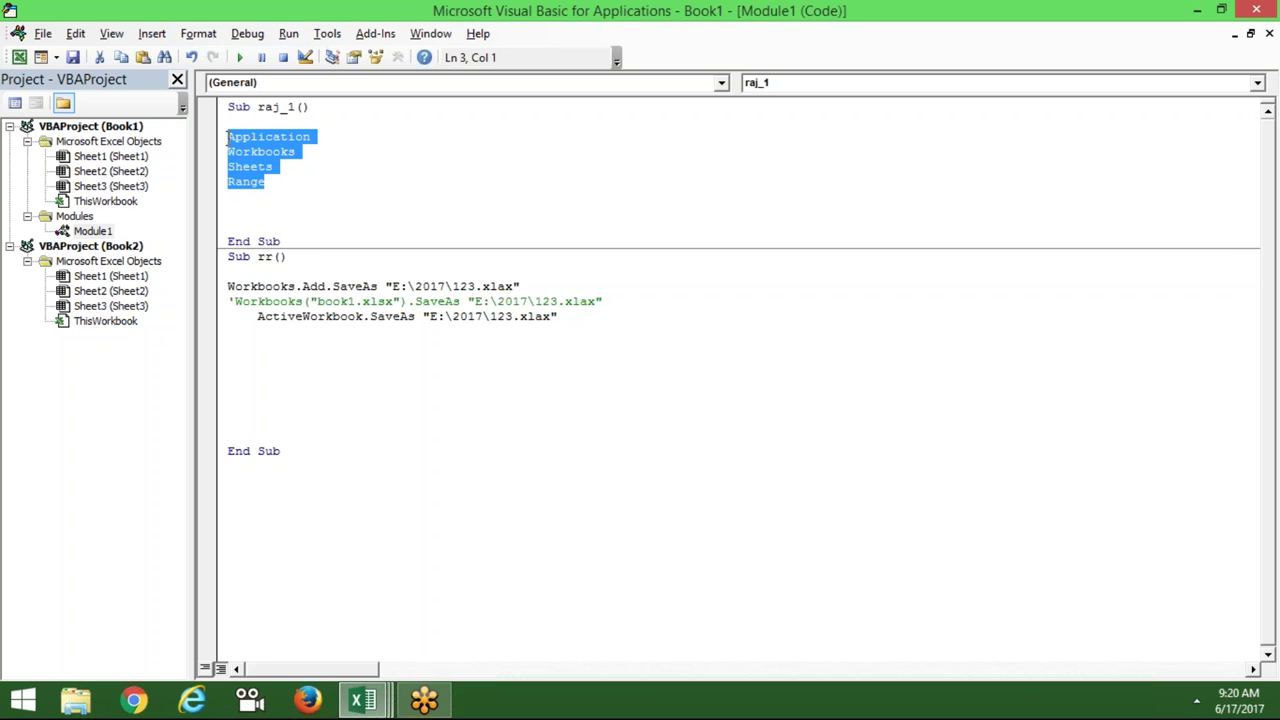
{"action": "left_click", "coordinate": [241, 357]}
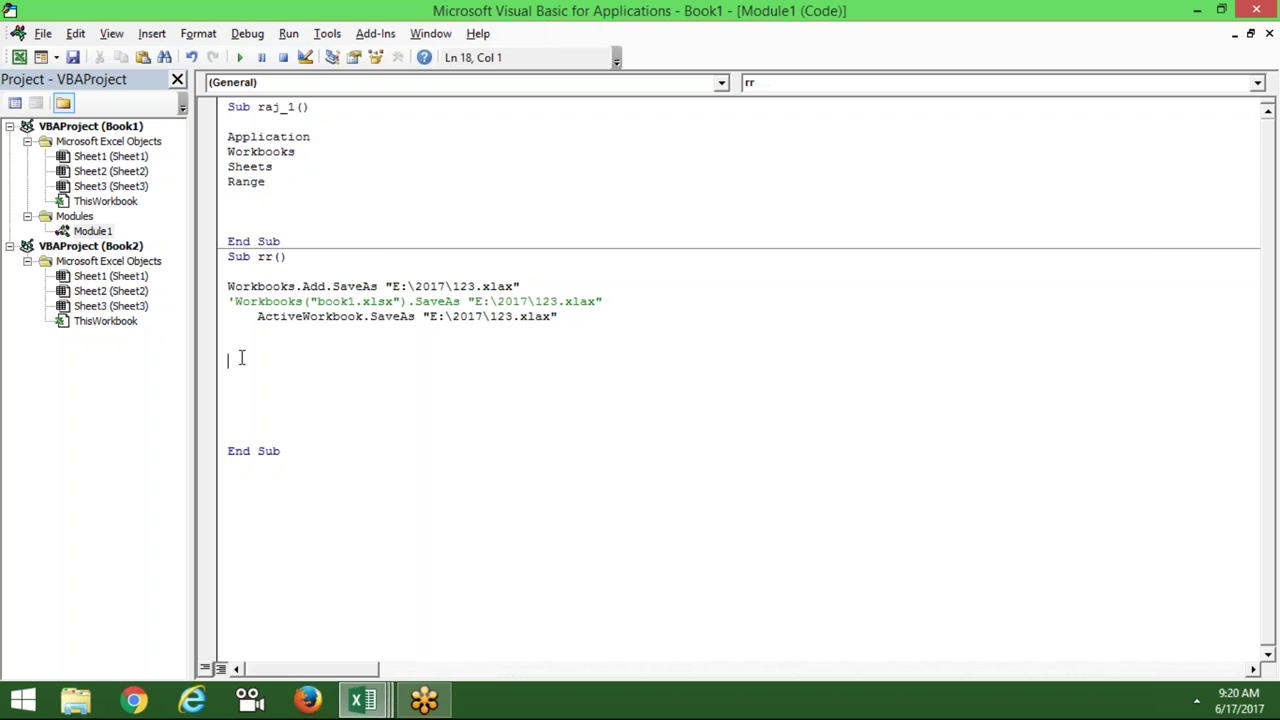
{"action": "left_click", "coordinate": [265, 288]}
{"action": "double_click", "coordinate": [267, 288]}
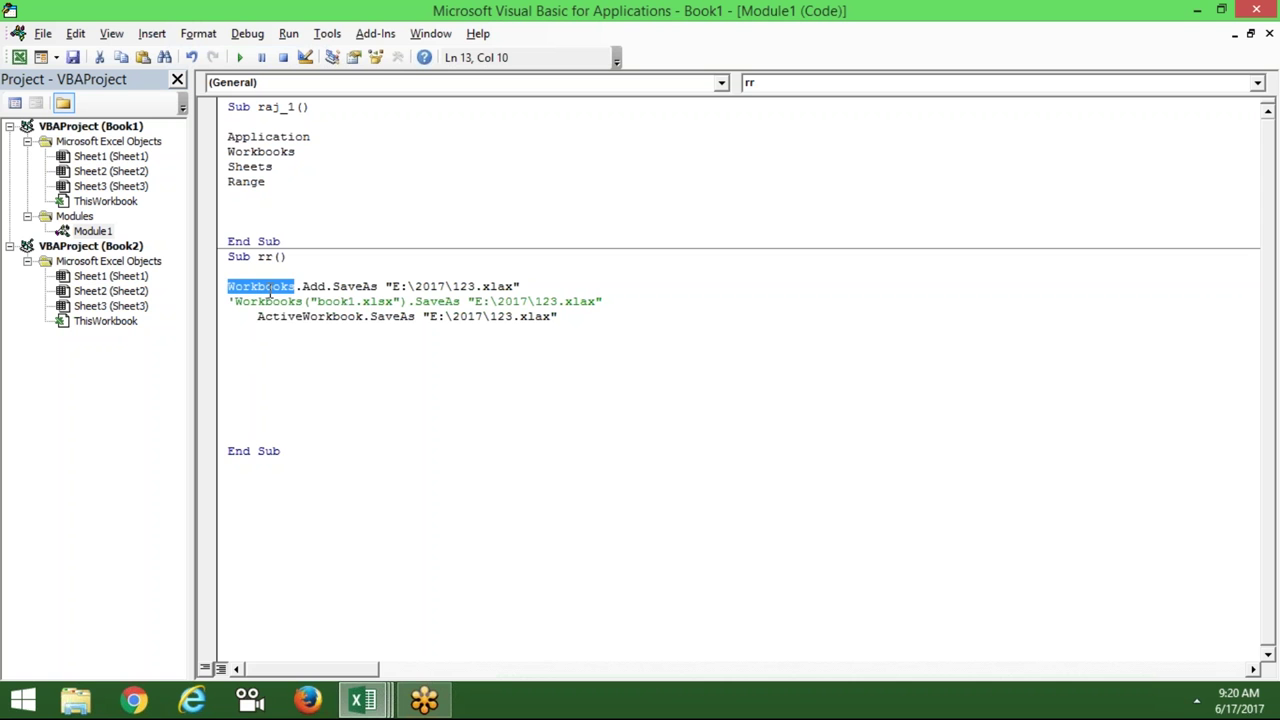
{"action": "left_click", "coordinate": [269, 301]}
{"action": "double_click", "coordinate": [270, 301]}
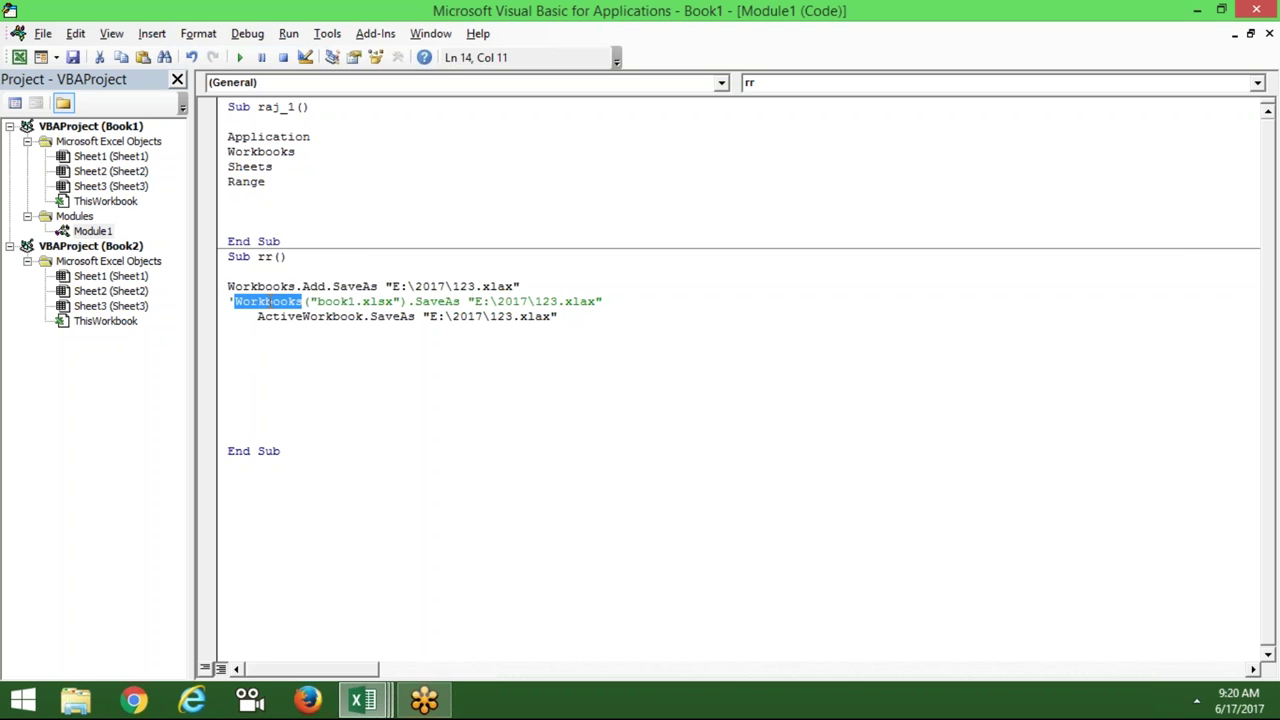
{"action": "left_click", "coordinate": [252, 358]}
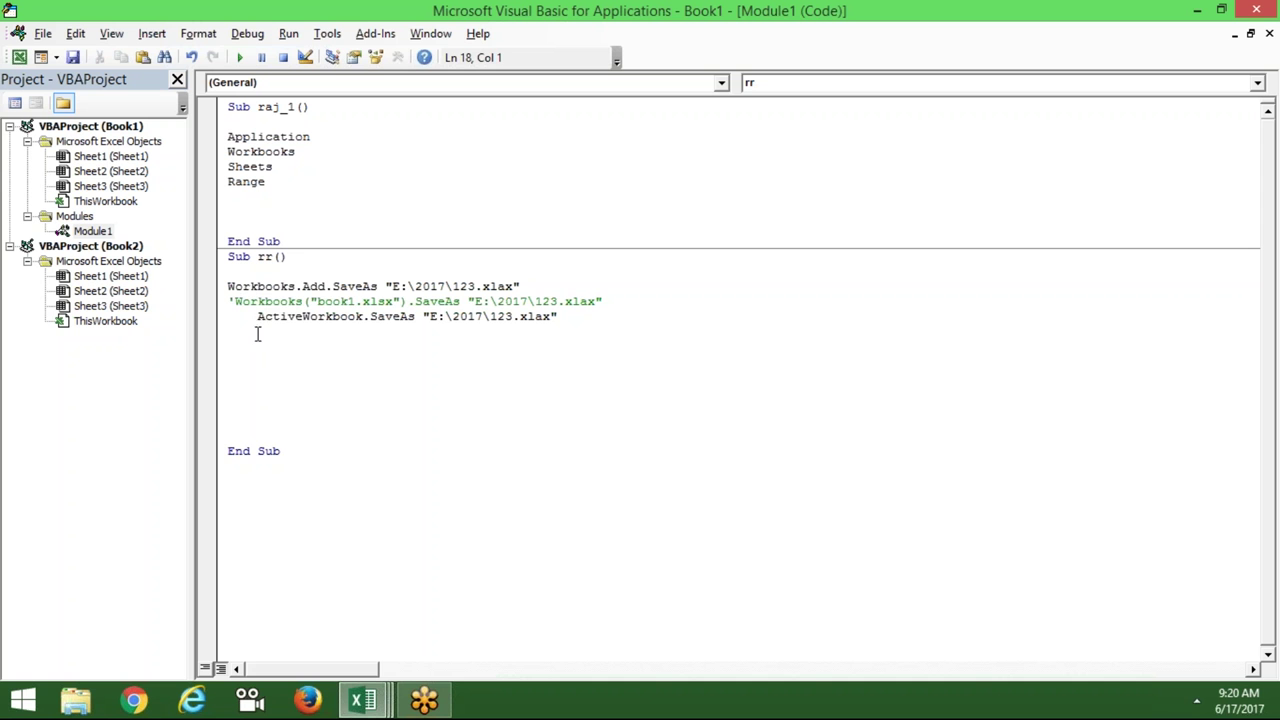
{"action": "left_click_drag", "start_coordinate": [258, 318], "coordinate": [365, 318]}
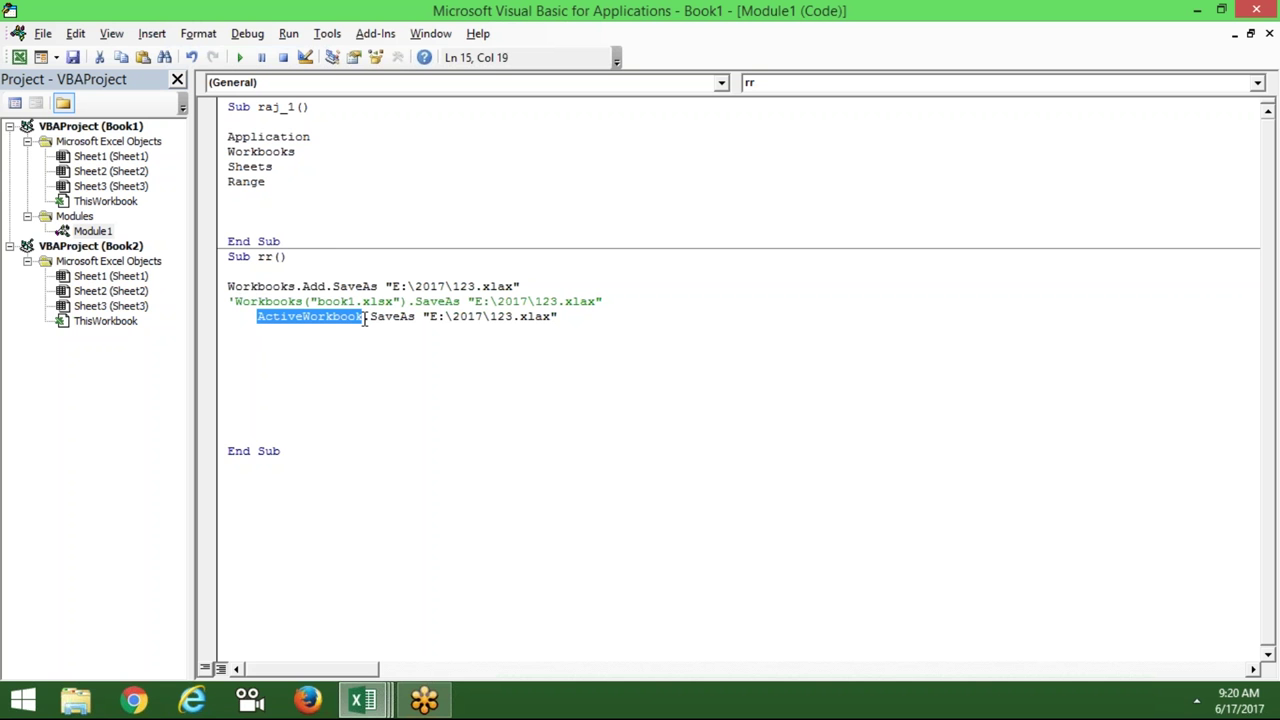
- Add an ActiveWorkbook.Save line below the SaveAs statements
{"action": "left_click", "coordinate": [303, 346]}
{"action": "type", "text": "ActiveWorkbook"}
{"action": "type", "text": ".sa"}
{"action": "key", "text": "Tab"}
{"action": "key", "text": "Return"}
- Copy Workbooks("book1.xlsx").Save from the comment and paste it below ActiveWorkbook.Save
{"action": "left_click", "coordinate": [227, 346]}
{"action": "key", "text": "shift+Down"}
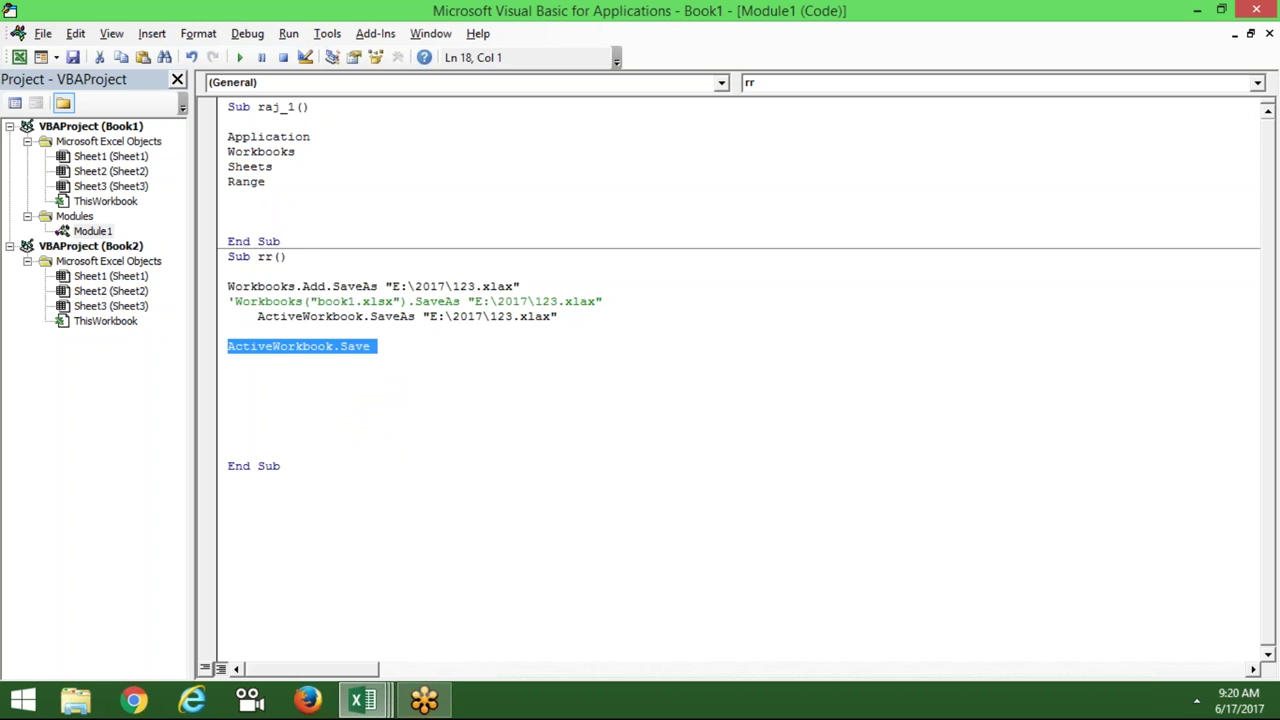
{"action": "key", "text": "Right"}
{"action": "key", "text": "Up"}
{"action": "key", "text": "Up"}
{"action": "key", "text": "Up"}
{"action": "key", "text": "Up"}
{"action": "key", "text": "Right"}
{"action": "key", "text": "shift+Right"}
{"action": "key", "text": "shift+Right"}
{"action": "key", "text": "shift+Right"}
{"action": "key", "text": "shift+Right"}
{"action": "key", "text": "shift+Right"}
{"action": "key", "text": "shift+Right"}
{"action": "key", "text": "shift+Right"}
{"action": "key", "text": "shift+Right"}
{"action": "key", "text": "shift+Right"}
{"action": "key", "text": "shift+Right"}
{"action": "key", "text": "shift+Right"}
{"action": "key", "text": "shift+Right"}
{"action": "key", "text": "shift+Left"}
{"action": "key", "text": "ctrl+c"}
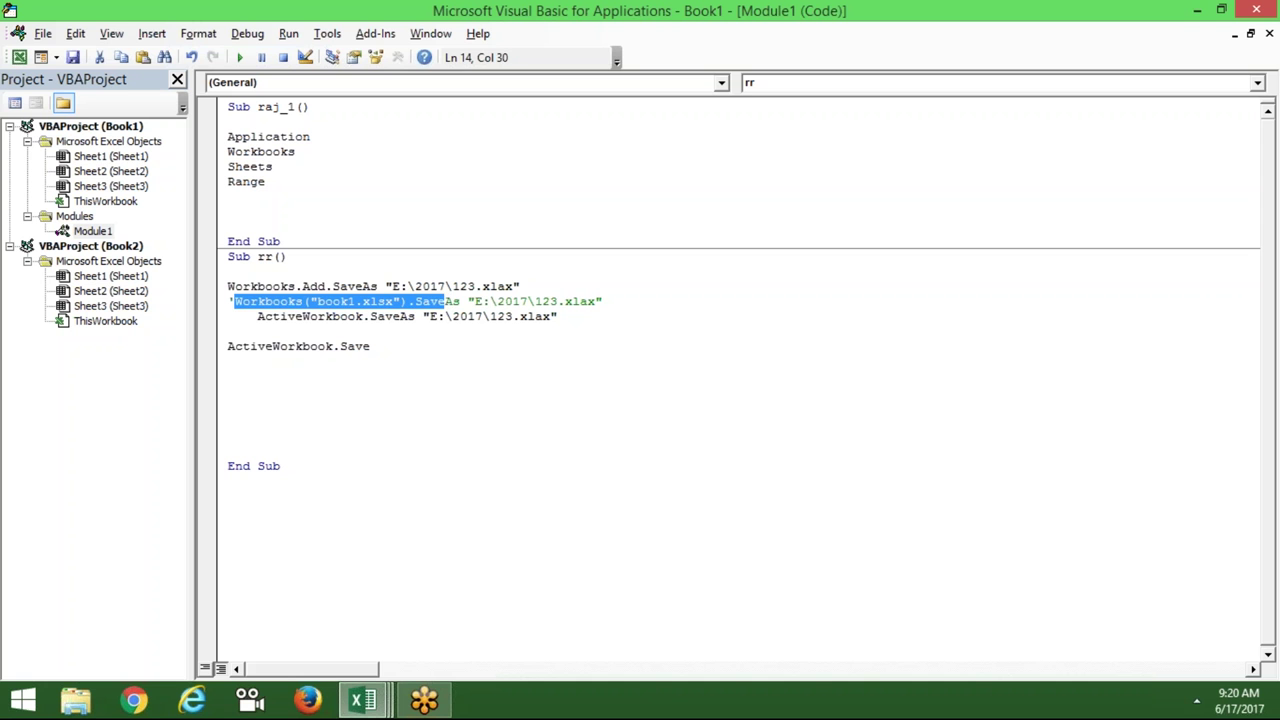
{"action": "key", "text": "Right"}
{"action": "key", "text": "Down"}
{"action": "key", "text": "Down"}
{"action": "key", "text": "Down"}
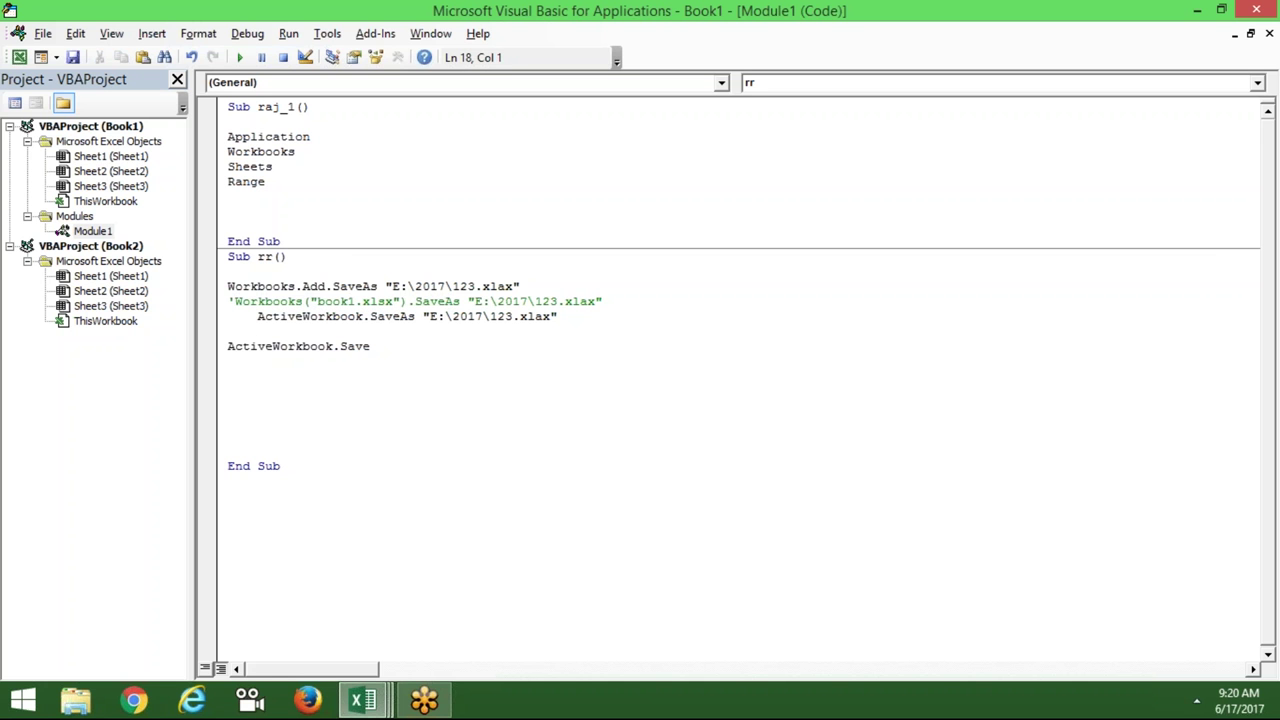
{"action": "key", "text": "ctrl+v"}
{"action": "key", "text": "Return"}
- Highlight both Save lines to compare them, then clear the selection
{"action": "key", "text": "Left"}
{"action": "key", "text": "Up"}
{"action": "key", "text": "shift+Left"}
{"action": "key", "text": "shift+Left"}
{"action": "key", "text": "shift+Left"}
{"action": "key", "text": "shift+Left"}
{"action": "key", "text": "shift+Left"}
{"action": "key", "text": "Down"}
{"action": "key", "text": "shift+Left"}
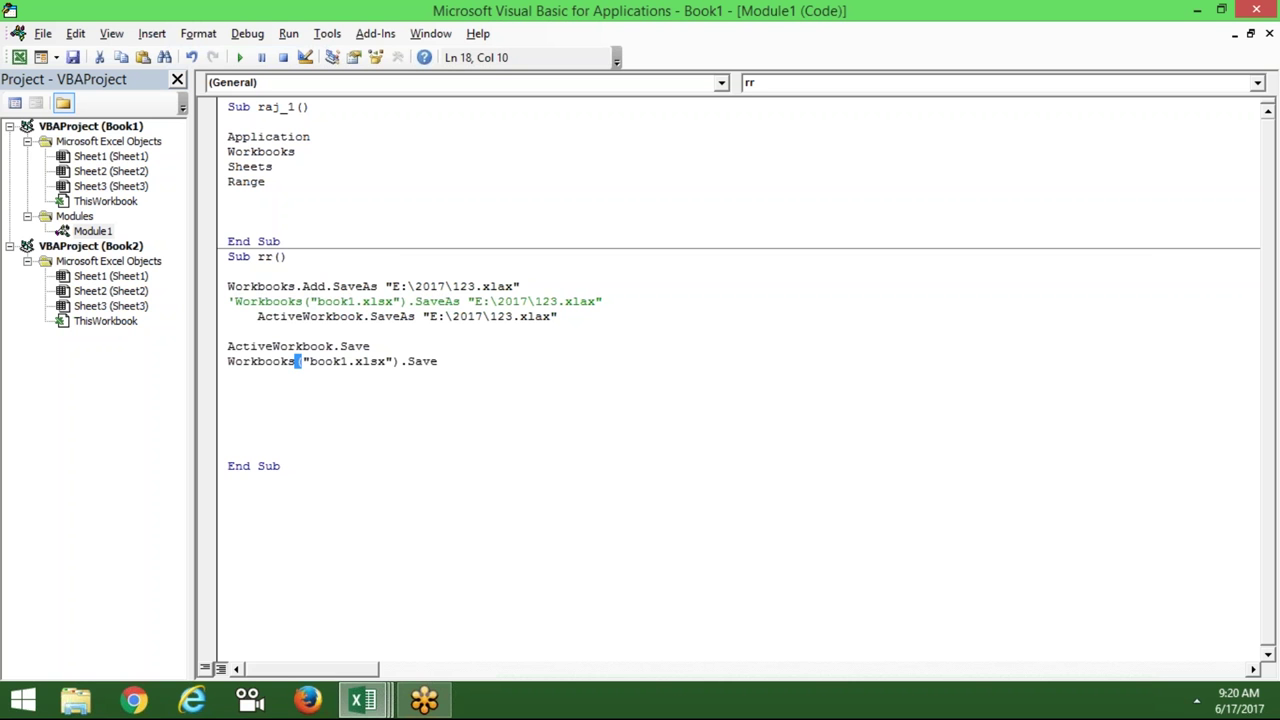
{"action": "key", "text": "shift+Up"}
{"action": "key", "text": "shift+Left"}
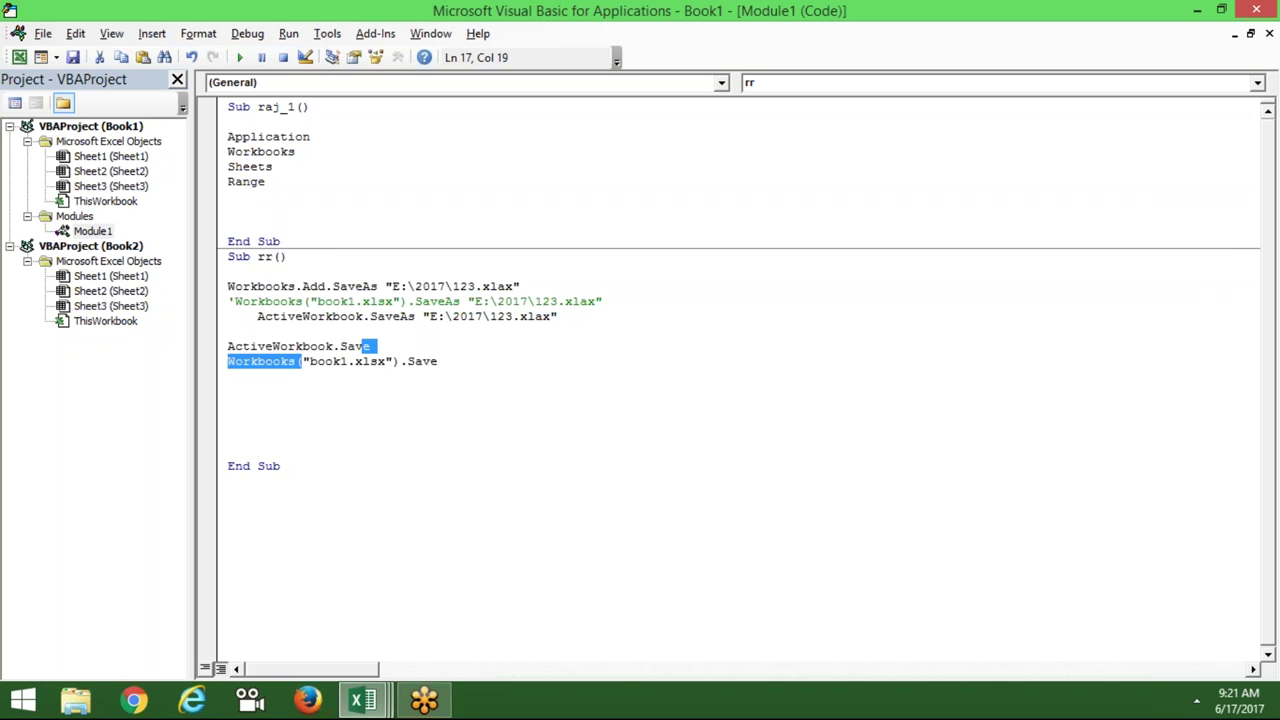
{"action": "left_click", "coordinate": [228, 372]}
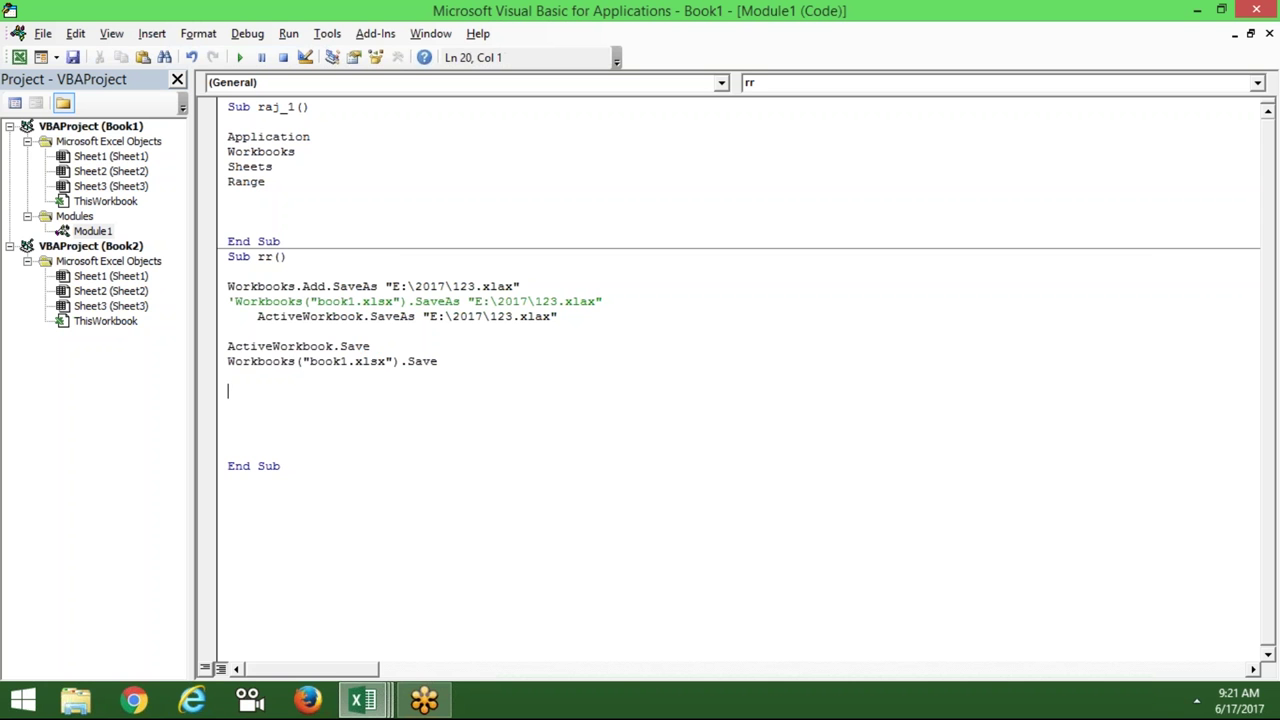
- Type Workbooks.Open "E:\2016\123.xlsx" on a new line below the Save statements
{"action": "double_click", "coordinate": [249, 366]}
{"action": "left_click", "coordinate": [240, 378]}
{"action": "left_click", "coordinate": [238, 401]}
{"action": "type", "text": "Workbooks.Open"}
{"action": "type", "text": "\"E"}
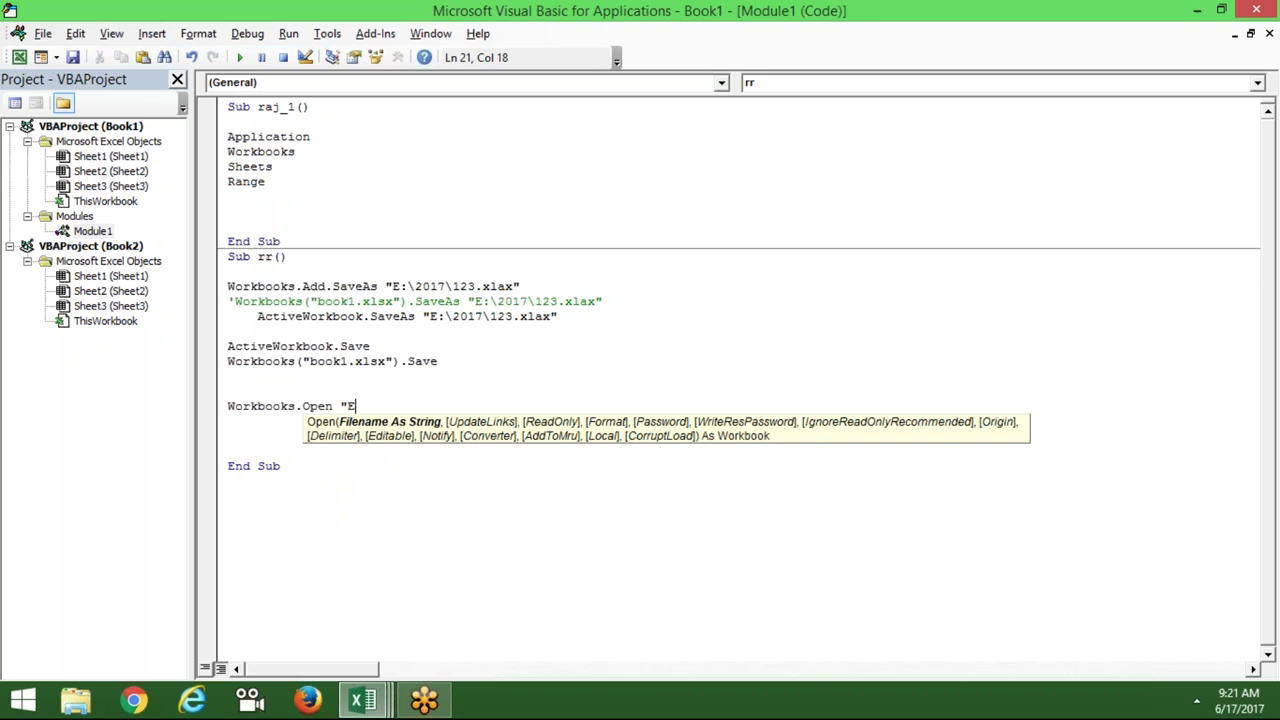
{"action": "type", "text": ":\\2016"}
{"action": "type", "text": "\\123.xls"}
{"action": "type", "text": "x\""}
{"action": "key", "text": "Return"}
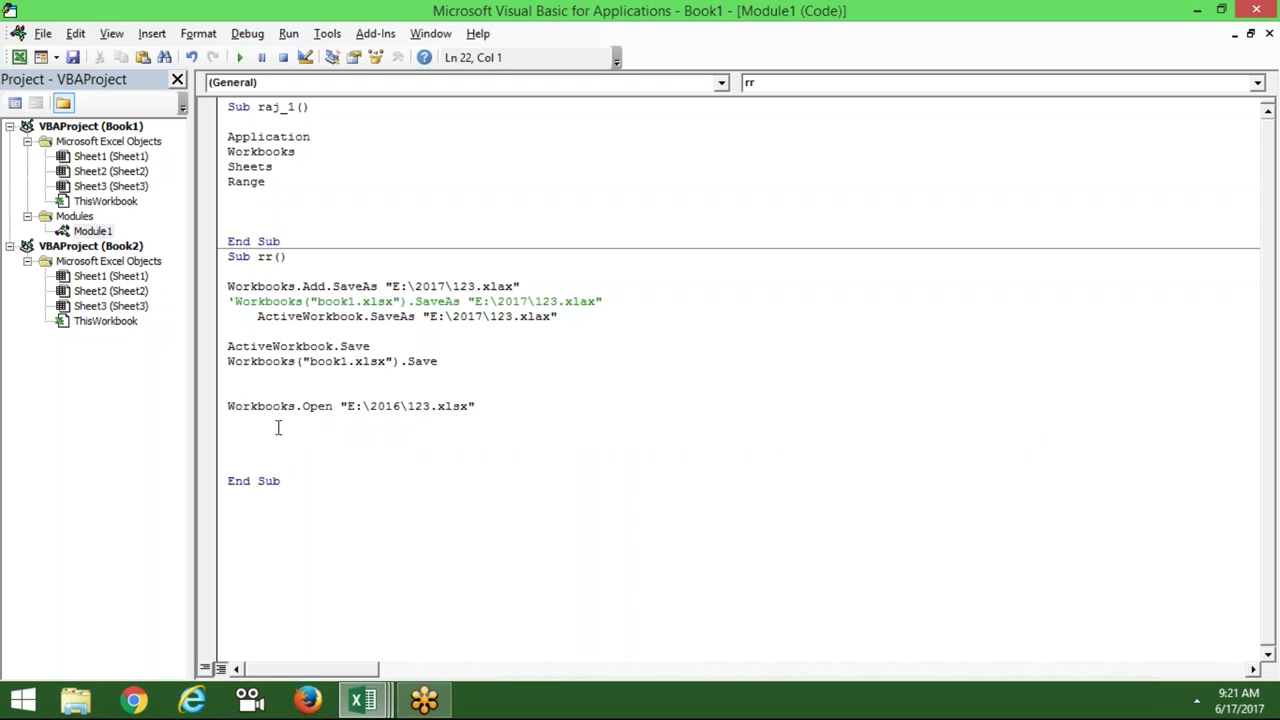
- Highlight the folder and file part of the path and the ("book1.xlsx") reference
{"action": "left_click_drag", "start_coordinate": [369, 406], "coordinate": [453, 407]}
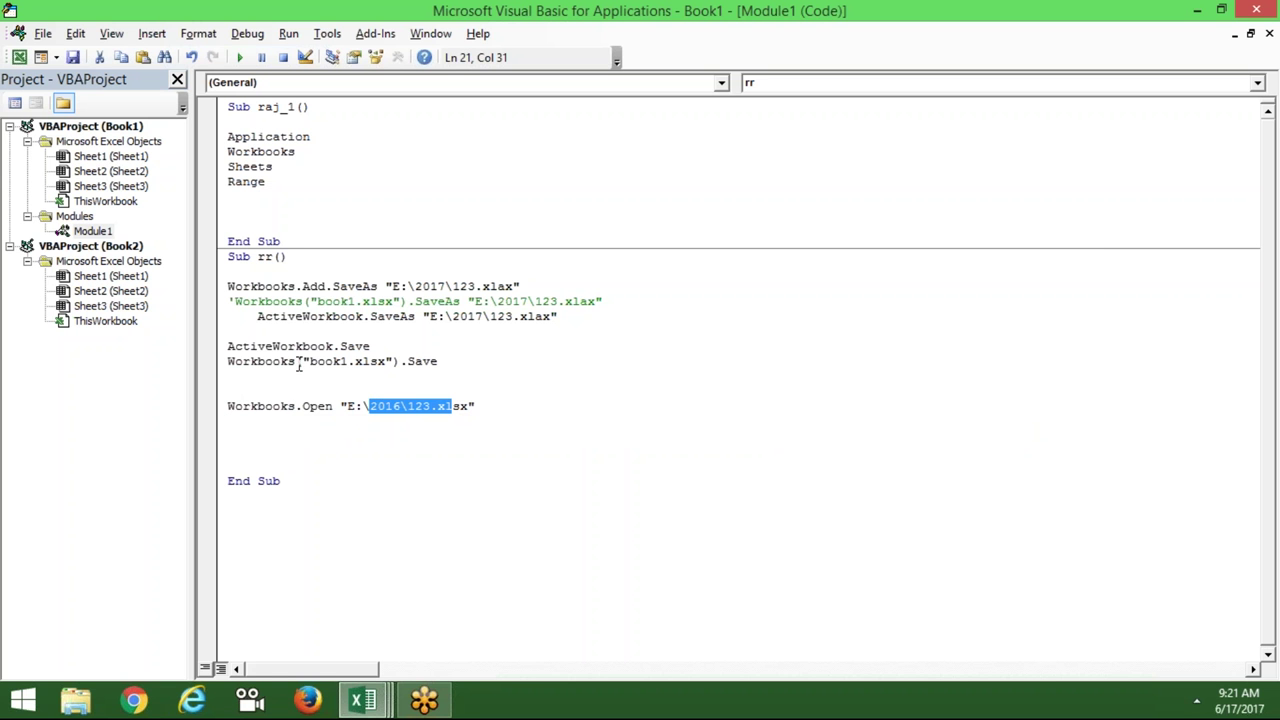
{"action": "left_click_drag", "start_coordinate": [297, 361], "coordinate": [399, 365]}
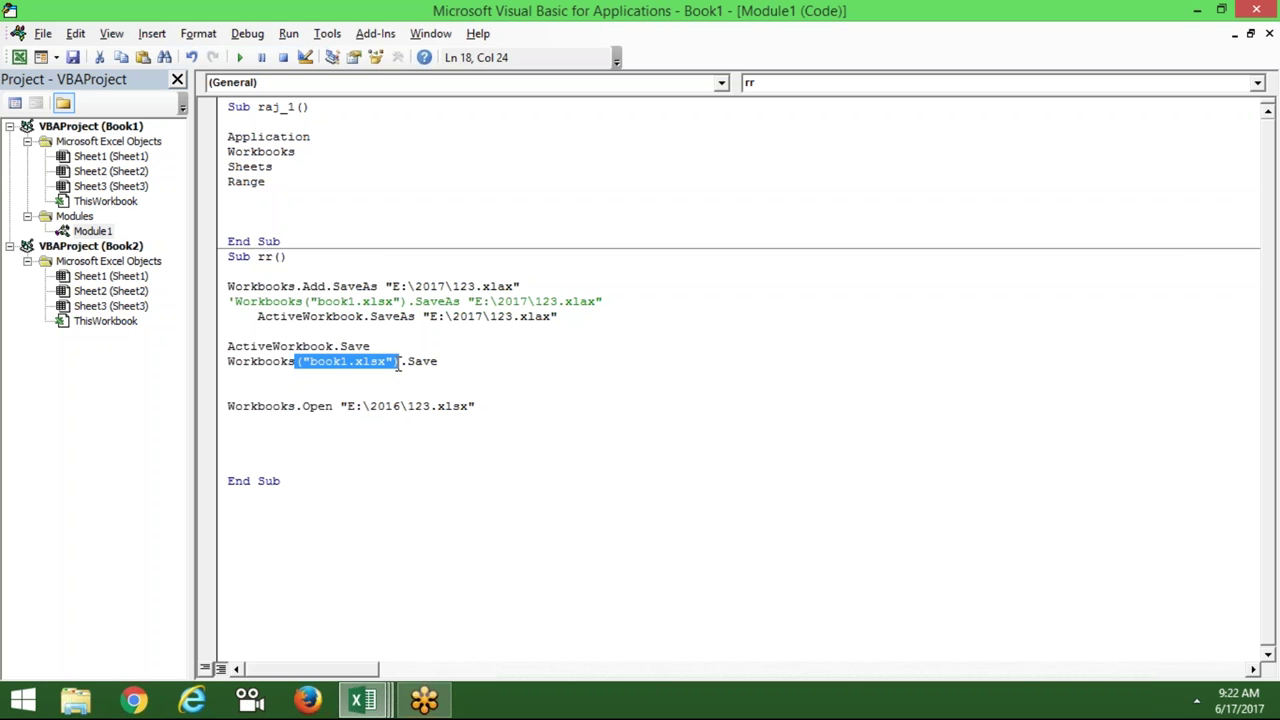
{"action": "left_click", "coordinate": [365, 436]}
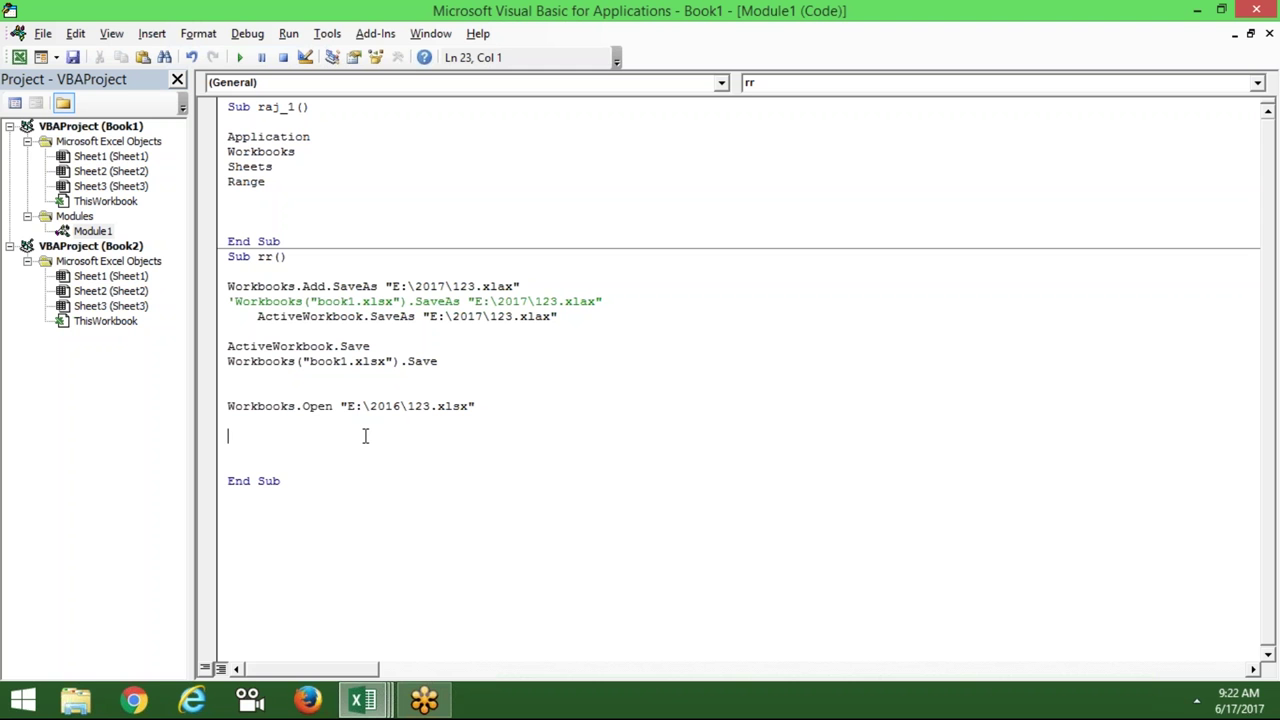
- Add blank lines before End Sub and select down through the Workbooks.Open line
{"action": "key", "text": "Return"}
{"action": "key", "text": "Return"}
{"action": "key", "text": "Up"}
{"action": "key", "text": "Up"}
{"action": "key", "text": "Up"}
{"action": "key", "text": "Up"}
{"action": "key", "text": "shift+End"}
{"action": "key", "text": "Down"}
{"action": "key", "text": "Down"}
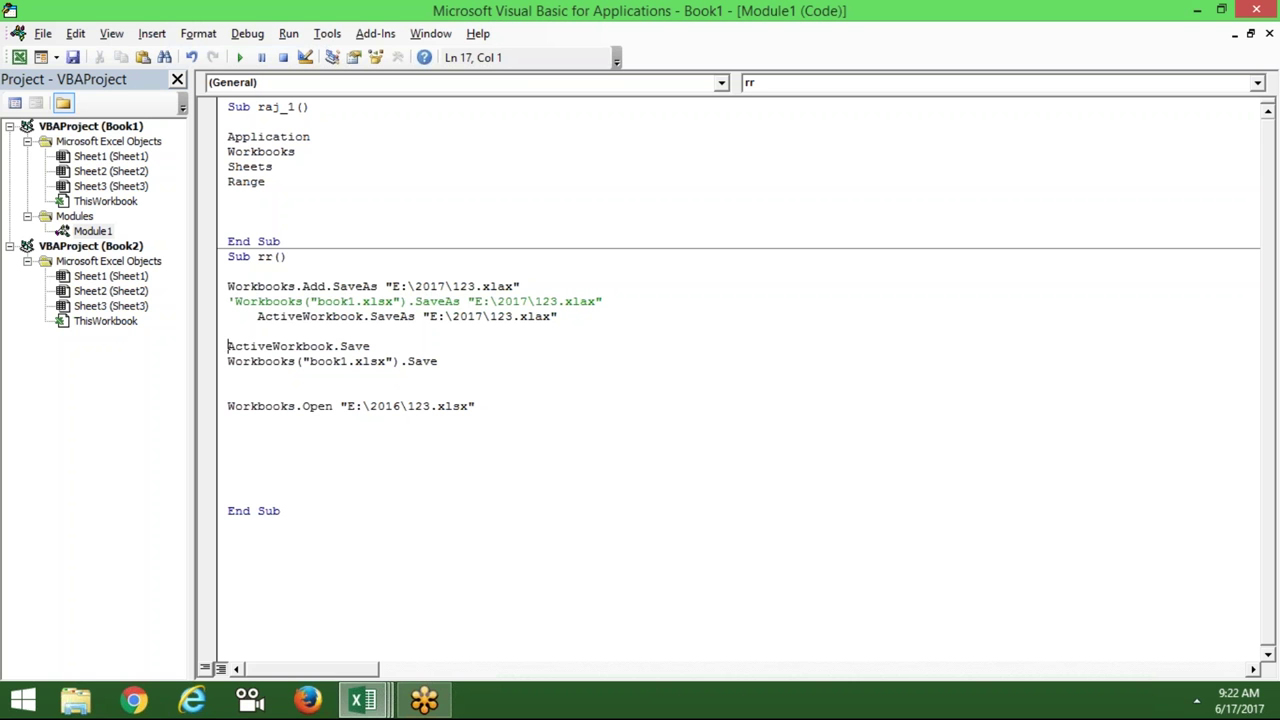
{"action": "key", "text": "Down"}
{"action": "key", "text": "Down"}
{"action": "key", "text": "Down"}
{"action": "key", "text": "Down"}
{"action": "key", "text": "shift+Down"}
{"action": "key", "text": "Down"}
{"action": "key", "text": "Down"}
{"action": "key", "text": "Down"}
{"action": "key", "text": "Down"}
- Add an ActiveWorkbook.Close True line below Workbooks.Open, then switch to the Book2 window
{"action": "left_click_drag", "start_coordinate": [228, 346], "coordinate": [336, 346]}
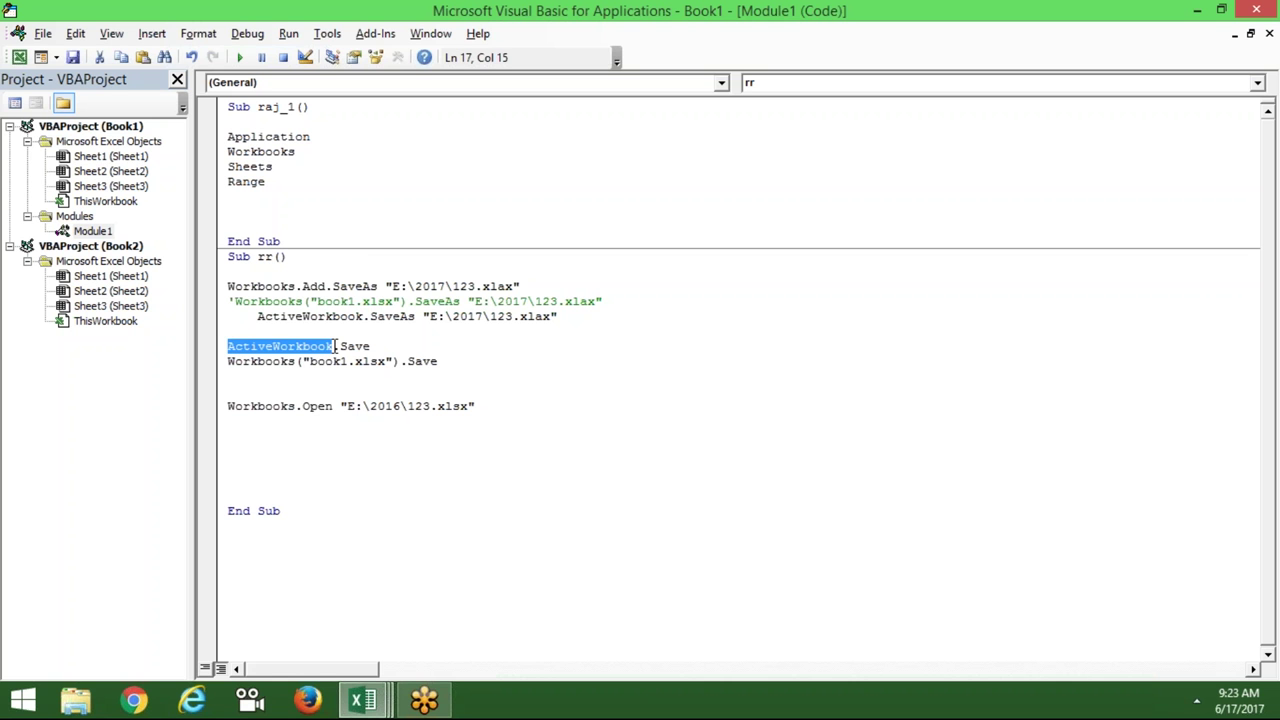
{"action": "left_click", "coordinate": [284, 438]}
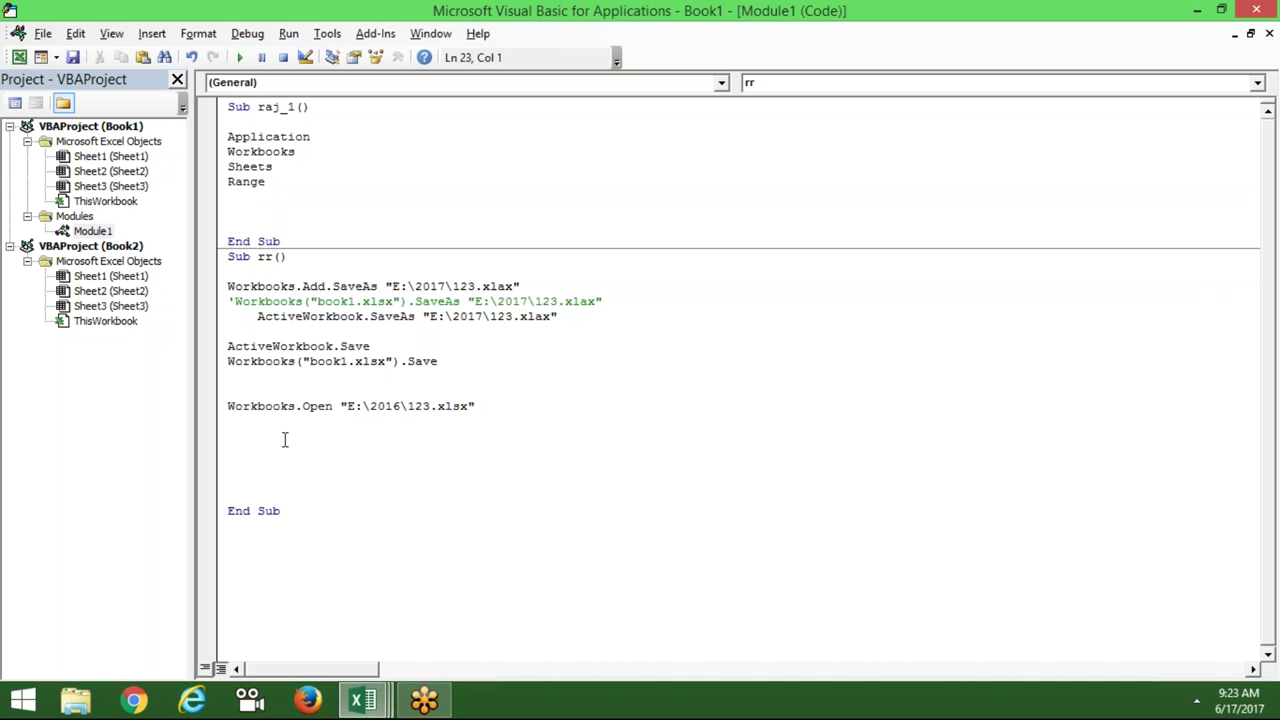
{"action": "type", "text": "ActiveWorkbook"}
{"action": "type", "text": ".clo"}
{"action": "key", "text": "Tab"}
{"action": "type", "text": "true"}
{"action": "key", "text": "Return"}
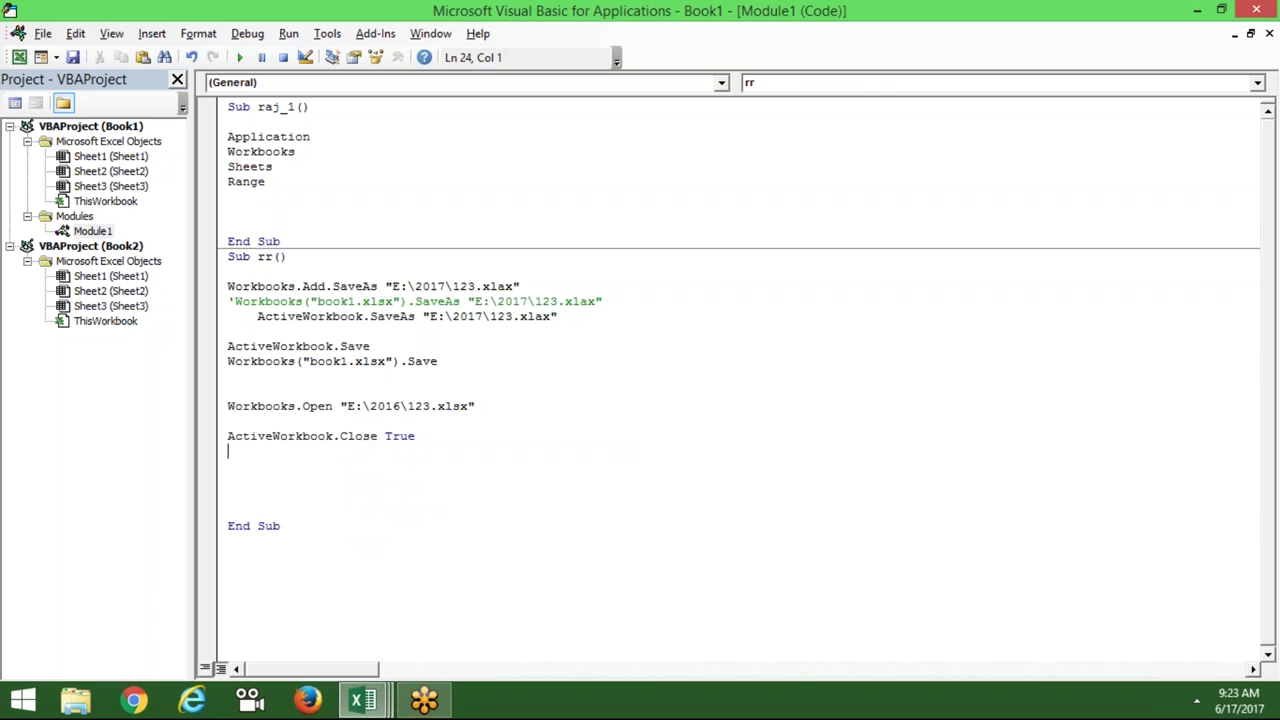
{"action": "key", "text": "alt+F11"}
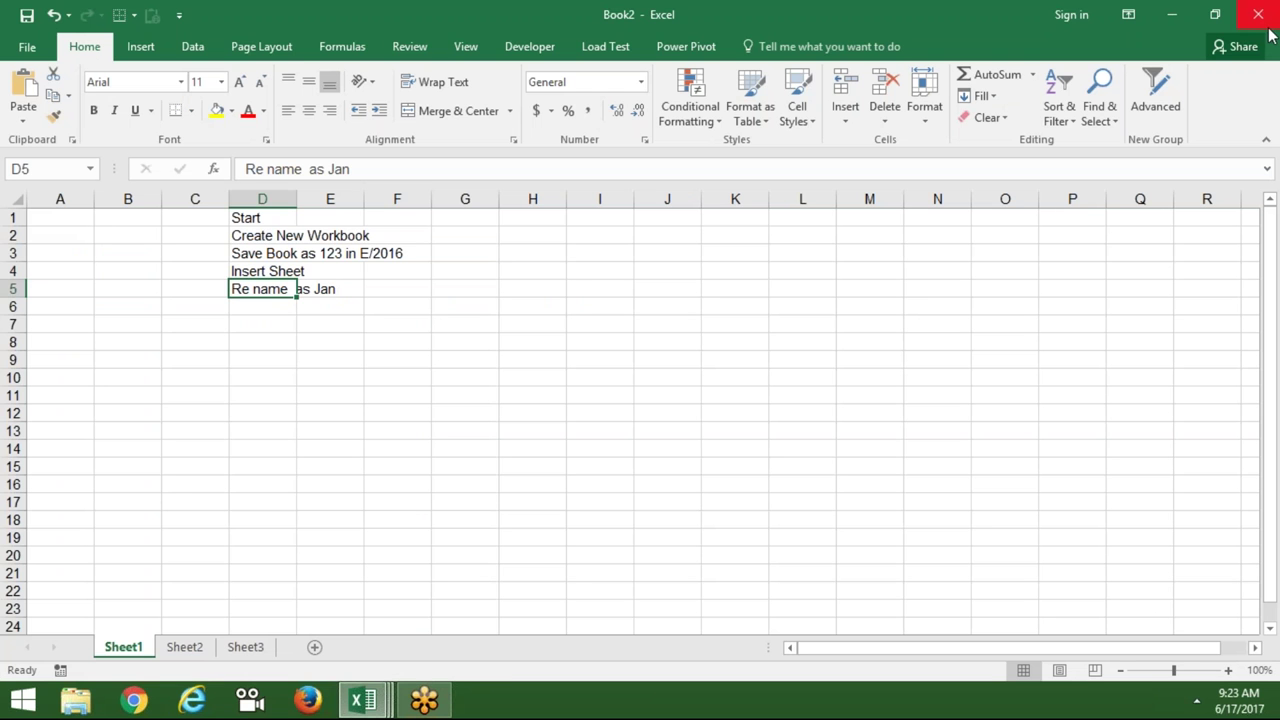
- Try closing Book2, cancel the save-changes prompt, and return to the VBA editor
{"action": "left_click", "coordinate": [1262, 18]}
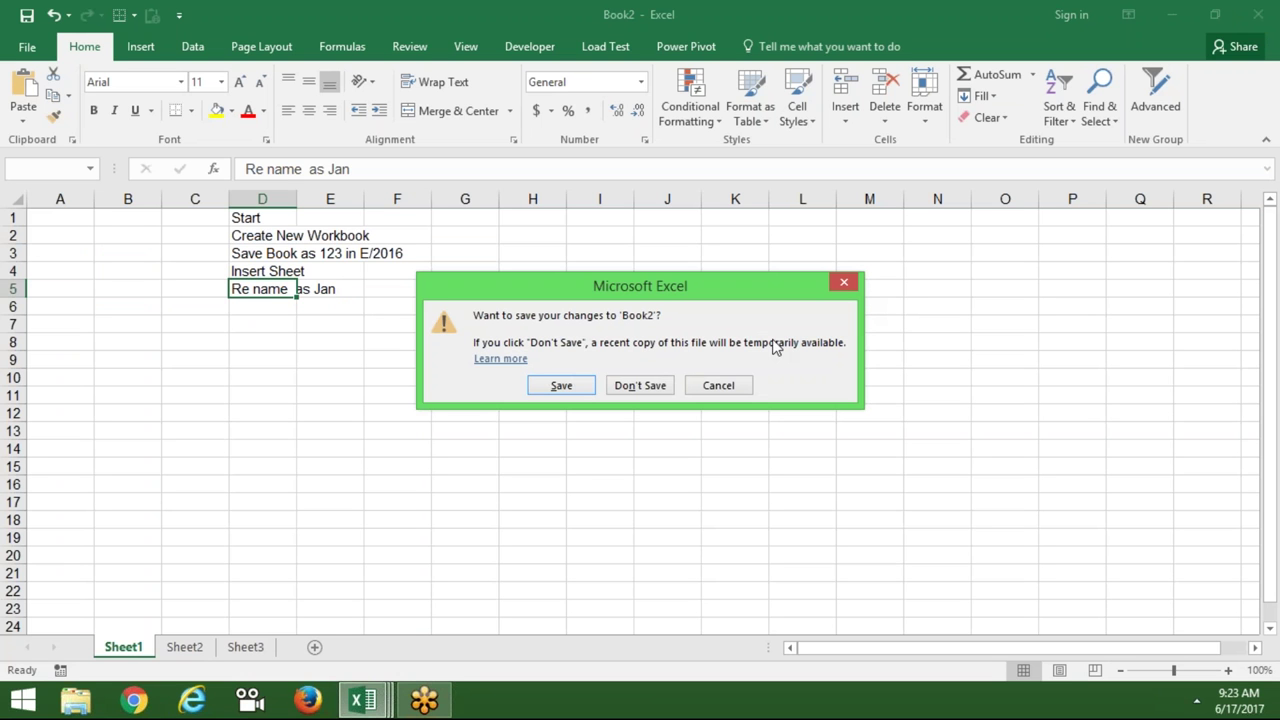
{"action": "left_click", "coordinate": [634, 390]}
{"action": "key", "text": "alt+F11"}
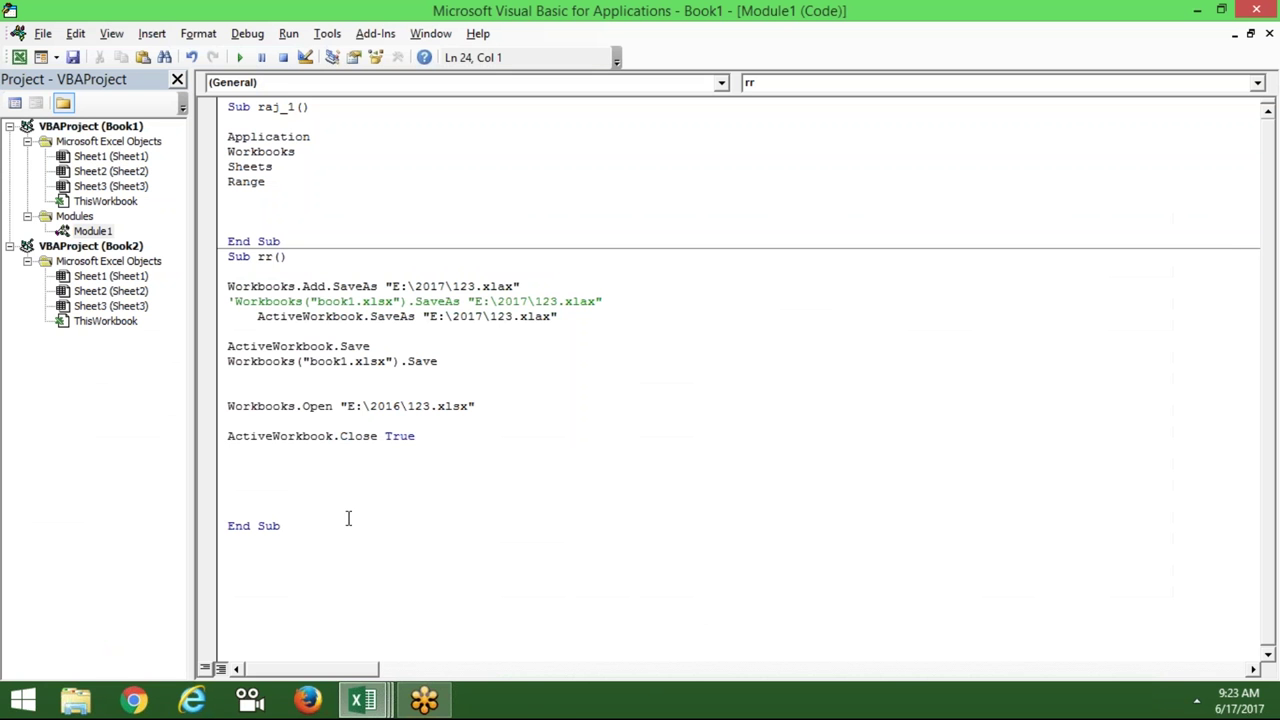
- Add a Workbooks("book1.xlsx").Close True line below ActiveWorkbook.Close True
{"action": "key", "text": "Up"}
{"action": "key", "text": "Up"}
{"action": "key", "text": "Up"}
{"action": "key", "text": "Up"}
{"action": "key", "text": "Up"}
{"action": "key", "text": "Up"}
{"action": "key", "text": "shift+Right"}
{"action": "key", "text": "shift+Right"}
{"action": "key", "text": "shift+Right"}
{"action": "key", "text": "shift+Right"}
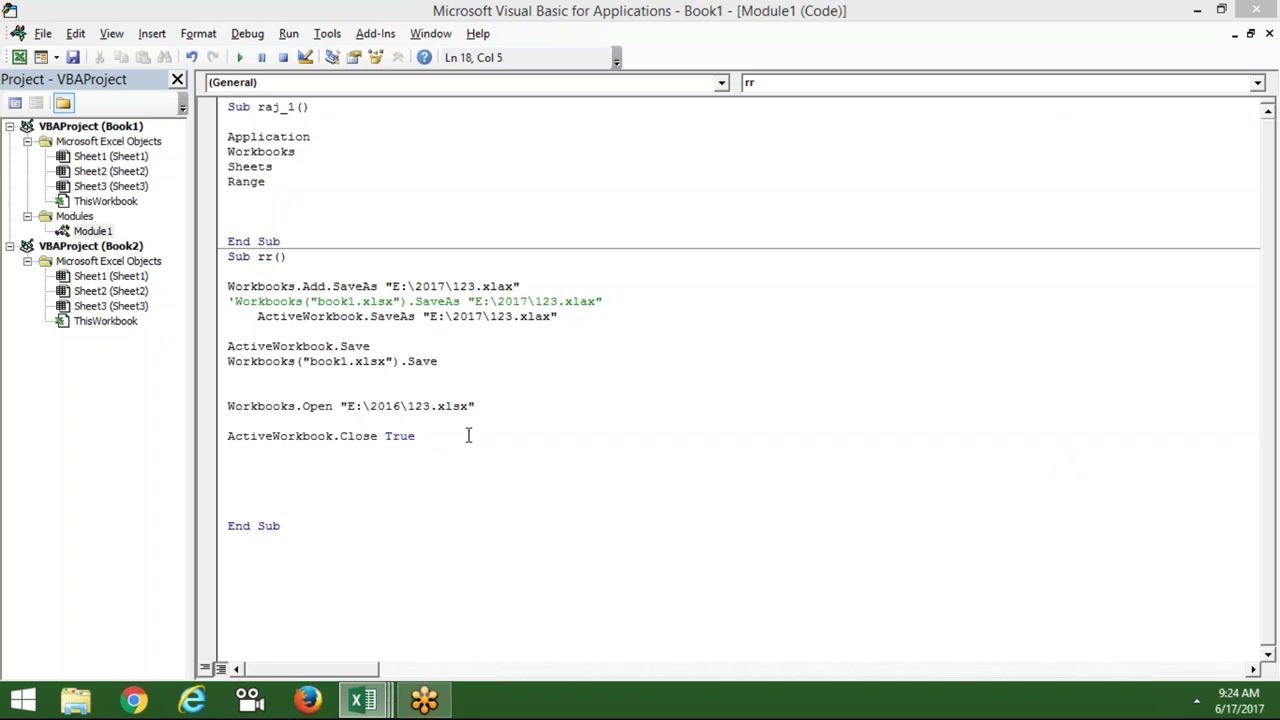
{"action": "left_click", "coordinate": [424, 450]}
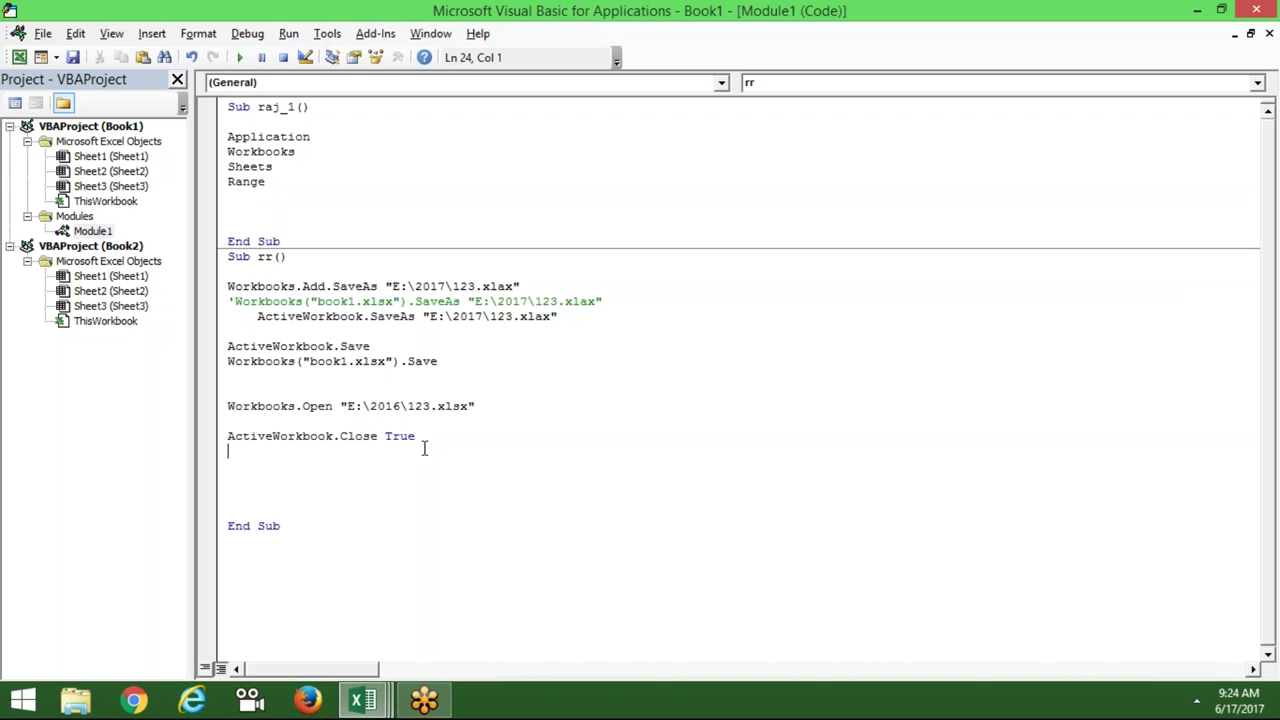
{"action": "left_click_drag", "start_coordinate": [400, 362], "coordinate": [224, 362]}
{"action": "key", "text": "ctrl+c"}
{"action": "left_click", "coordinate": [237, 451]}
{"action": "key", "text": "ctrl+v"}
{"action": "type", "text": "."}
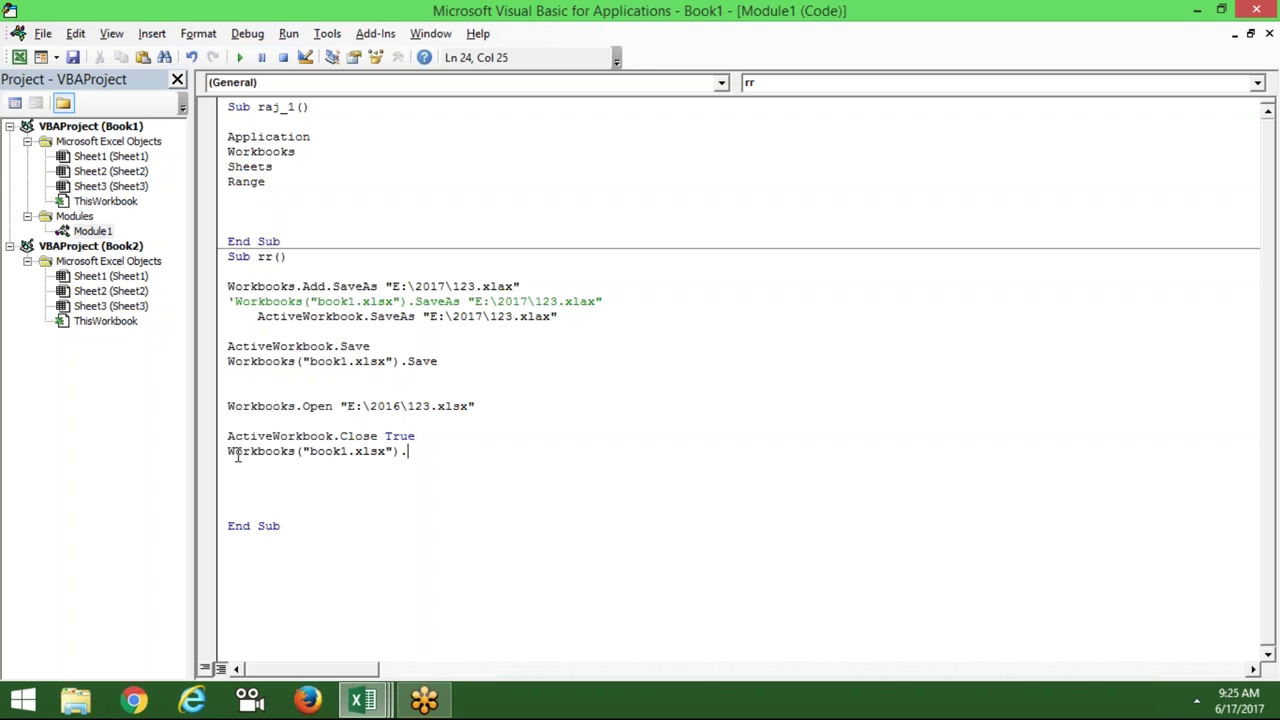
{"action": "type", "text": "Close"}
{"action": "key", "text": "Escape"}
{"action": "type", "text": "true"}
{"action": "key", "text": "Return"}
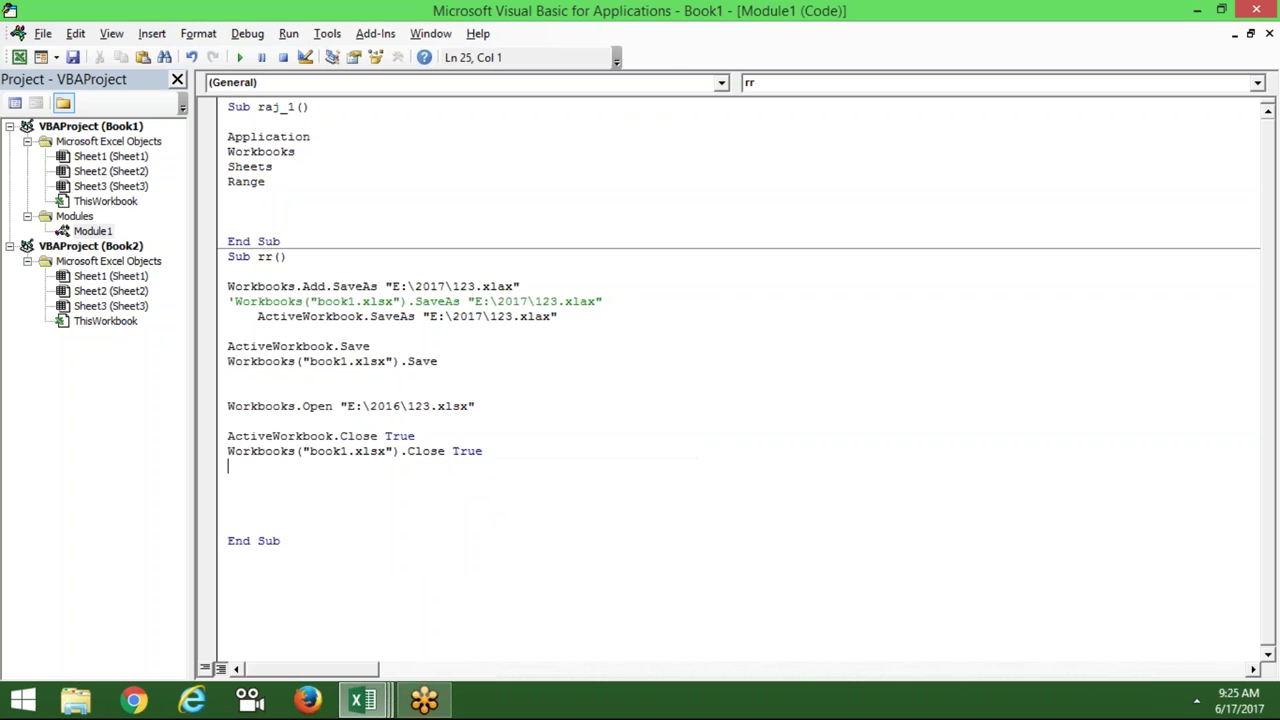
- Add blank lines, including an indented one before End Sub, then bring Book2's sheet forward
{"action": "key", "text": "Return"}
{"action": "key", "text": "Up"}
{"action": "key", "text": "Up"}
{"action": "key", "text": "Up"}
{"action": "left_click", "coordinate": [228, 451]}
{"action": "left_click", "coordinate": [228, 481]}
{"action": "key", "text": "Return"}
{"action": "key", "text": "Tab"}
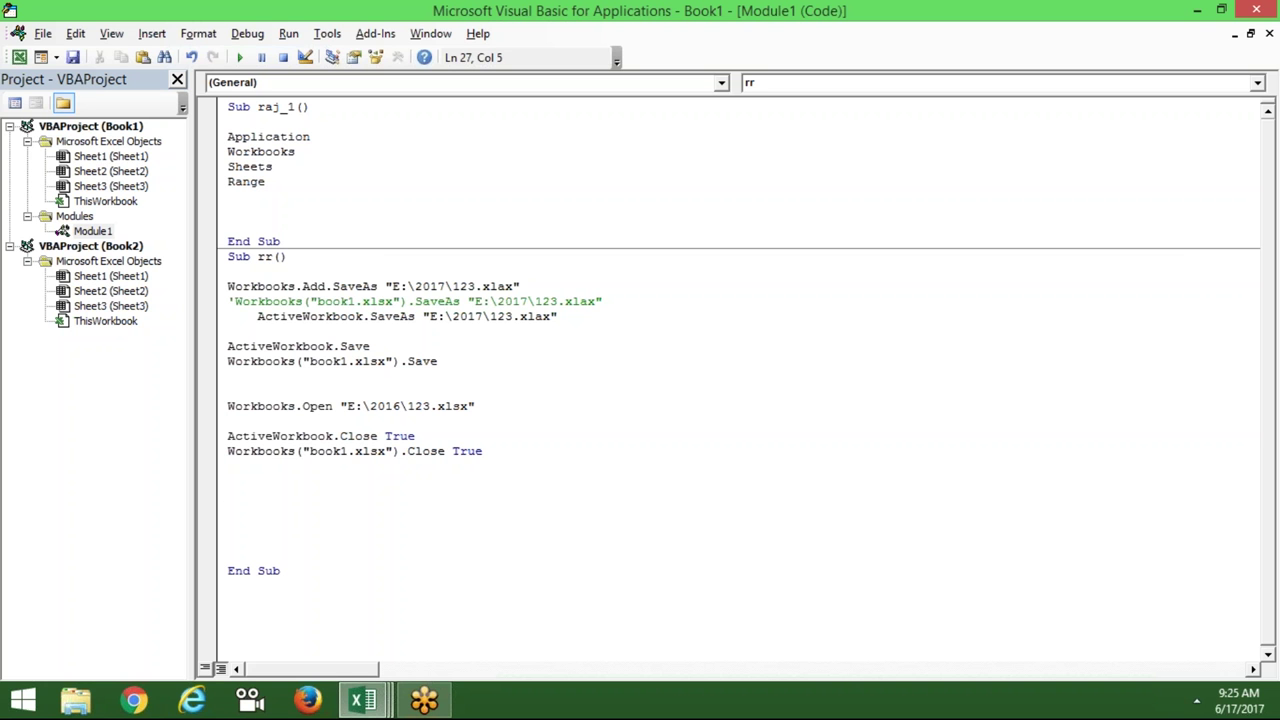
{"action": "left_click", "coordinate": [363, 703]}
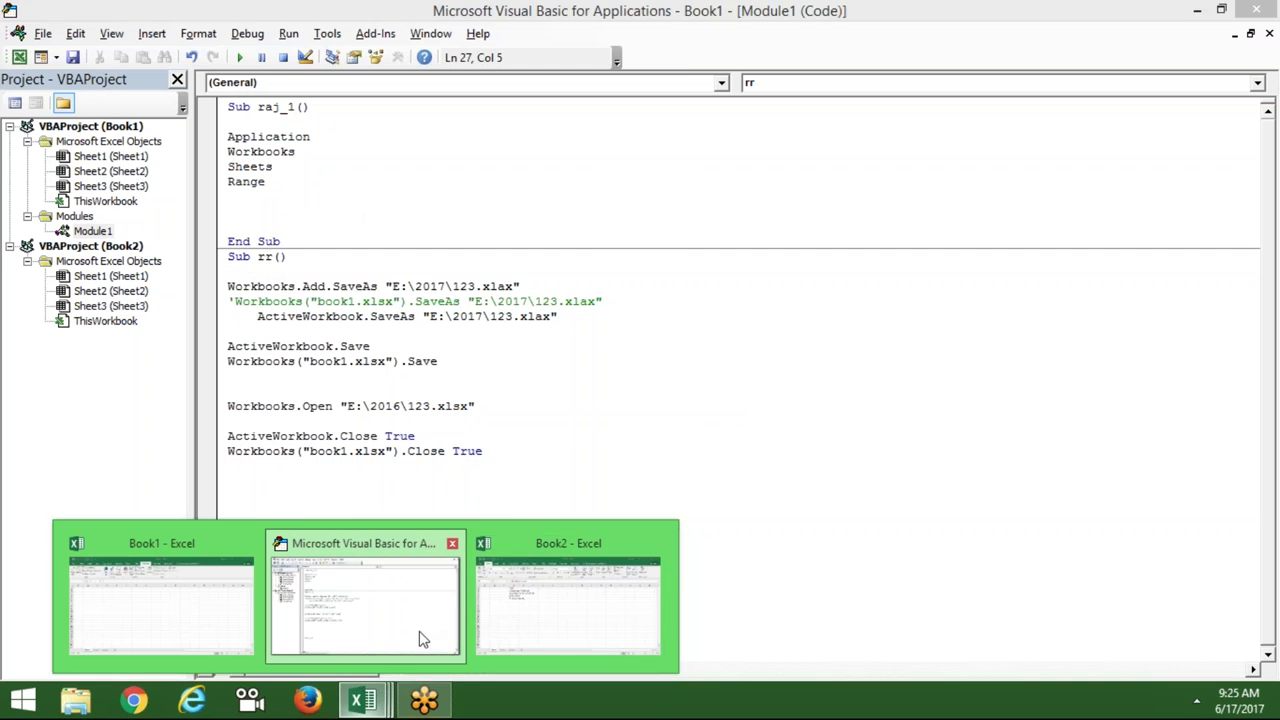
{"action": "left_click", "coordinate": [420, 640]}
{"action": "key", "text": "Up"}
{"action": "key", "text": "Up"}
{"action": "key", "text": "Down"}
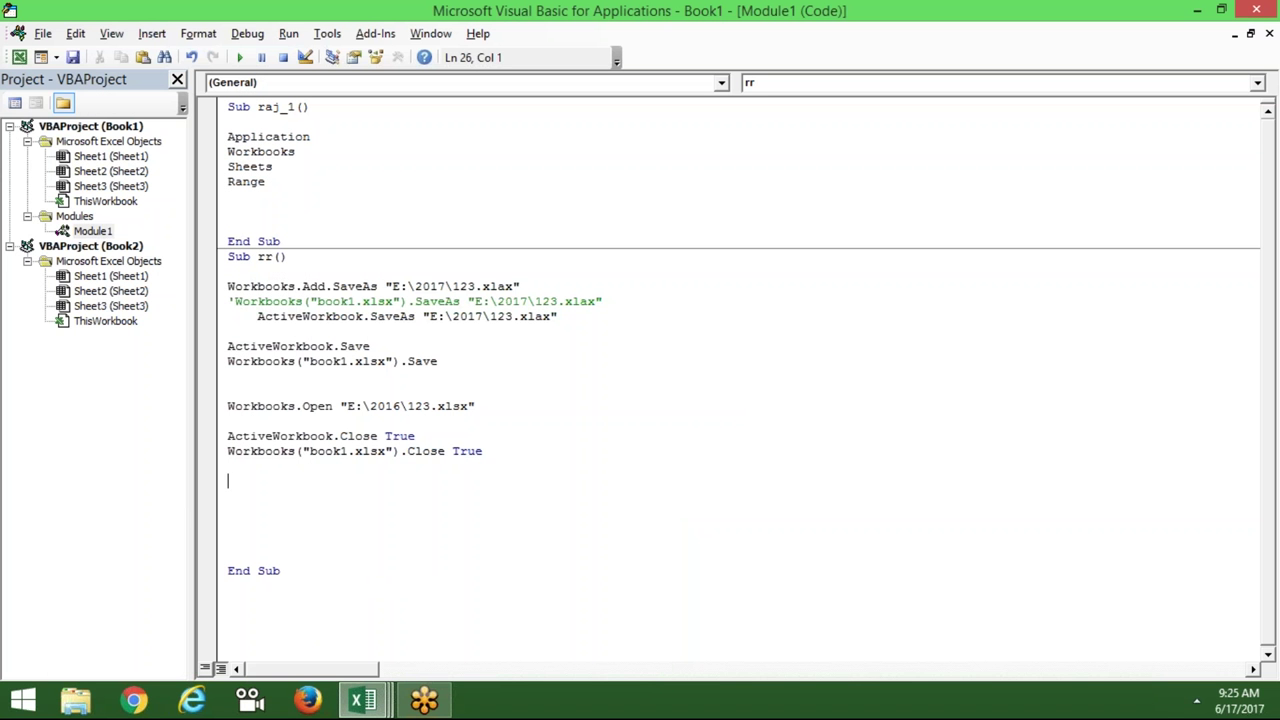
- Add a Workbooks("Book1.xlsx").Activate line, then cycle the open windows and return to VBA
{"action": "type", "text": "workbooks(\"Book1.xlsx\")."}
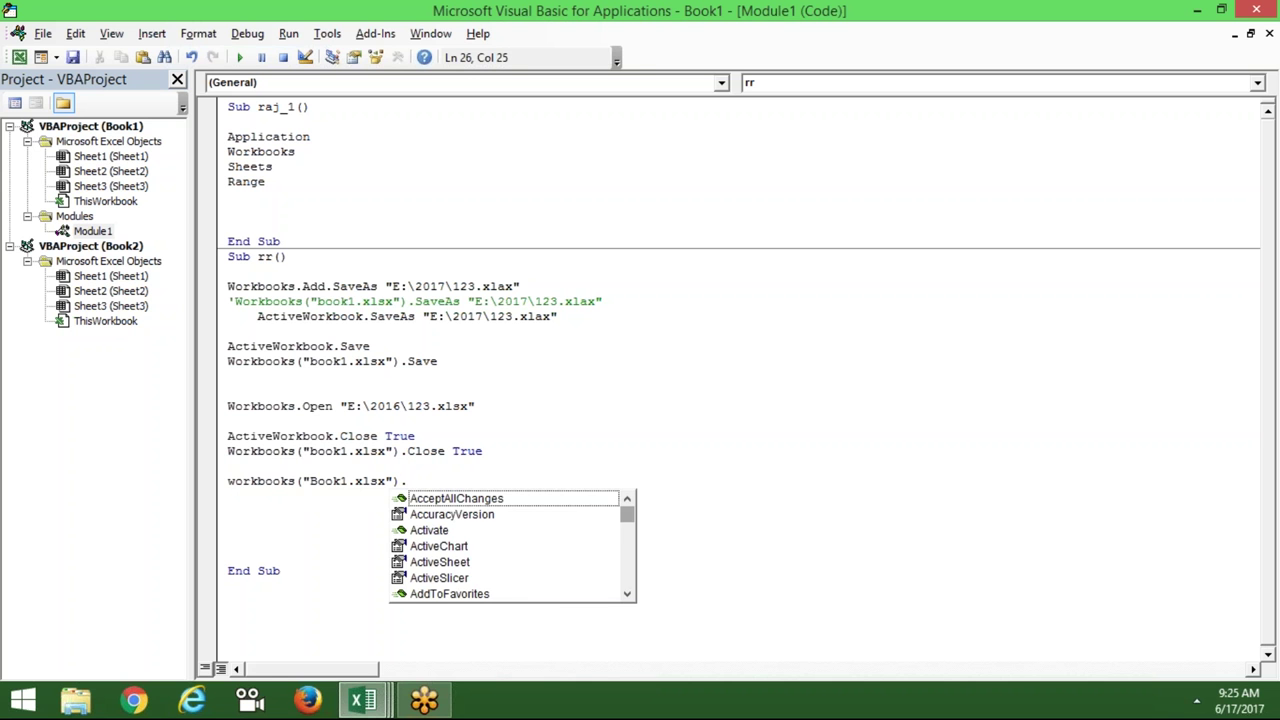
{"action": "key", "text": "Down"}
{"action": "key", "text": "Down"}
{"action": "key", "text": "Tab"}
{"action": "key", "text": "Return"}
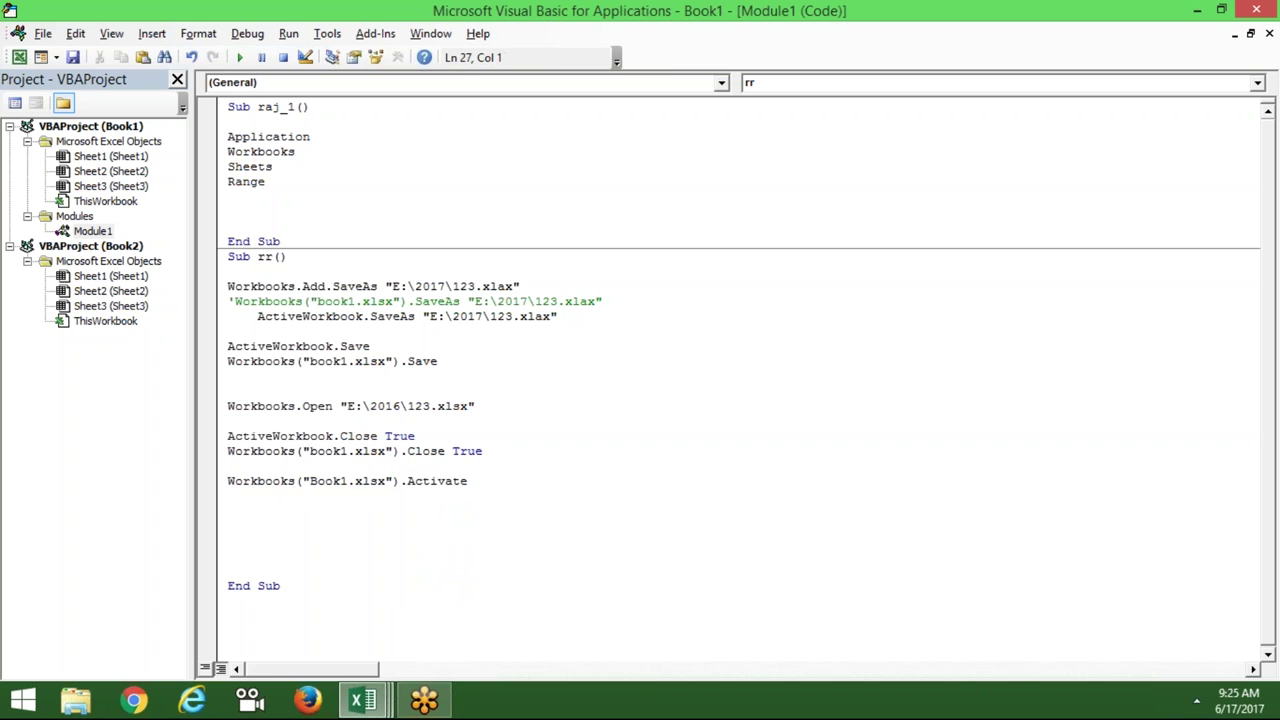
{"action": "key", "text": "alt+Tab"}
{"action": "key", "text": "Tab"}
{"action": "key", "text": "Tab"}
{"action": "key", "text": "Tab"}
{"action": "key", "text": "Tab"}
{"action": "key", "text": "Tab"}
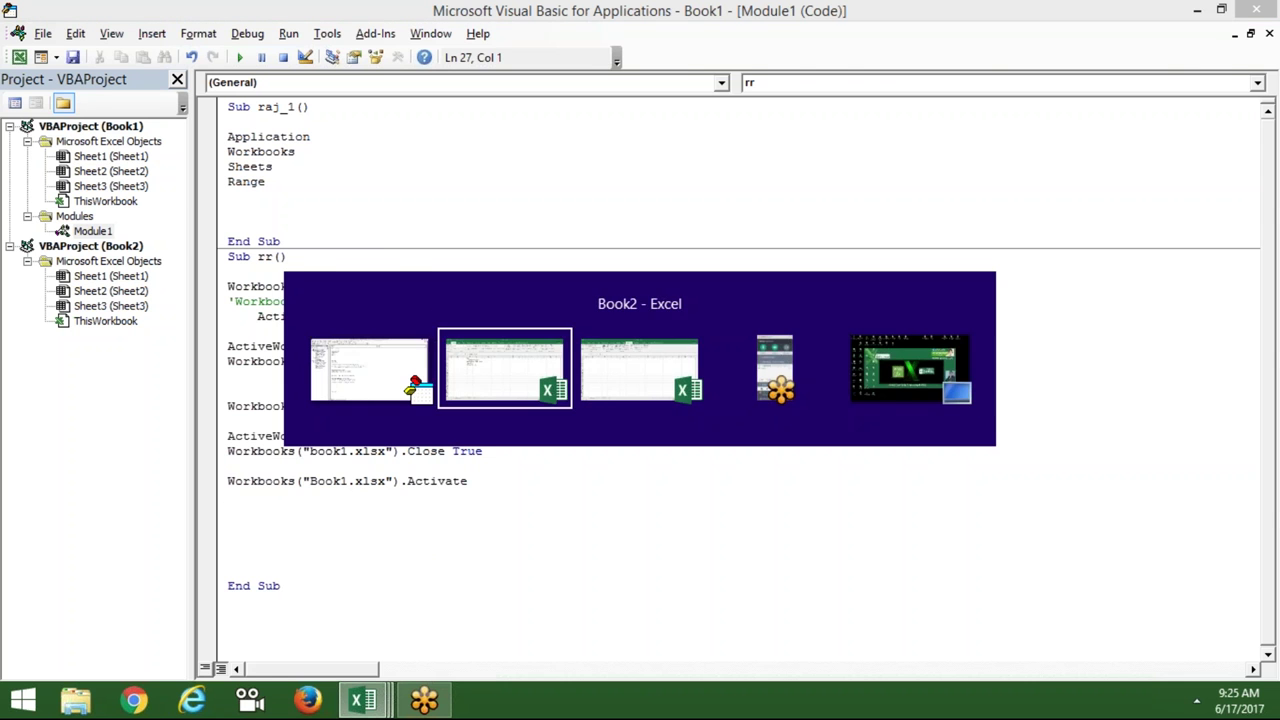
{"action": "key", "text": "alt+F11"}
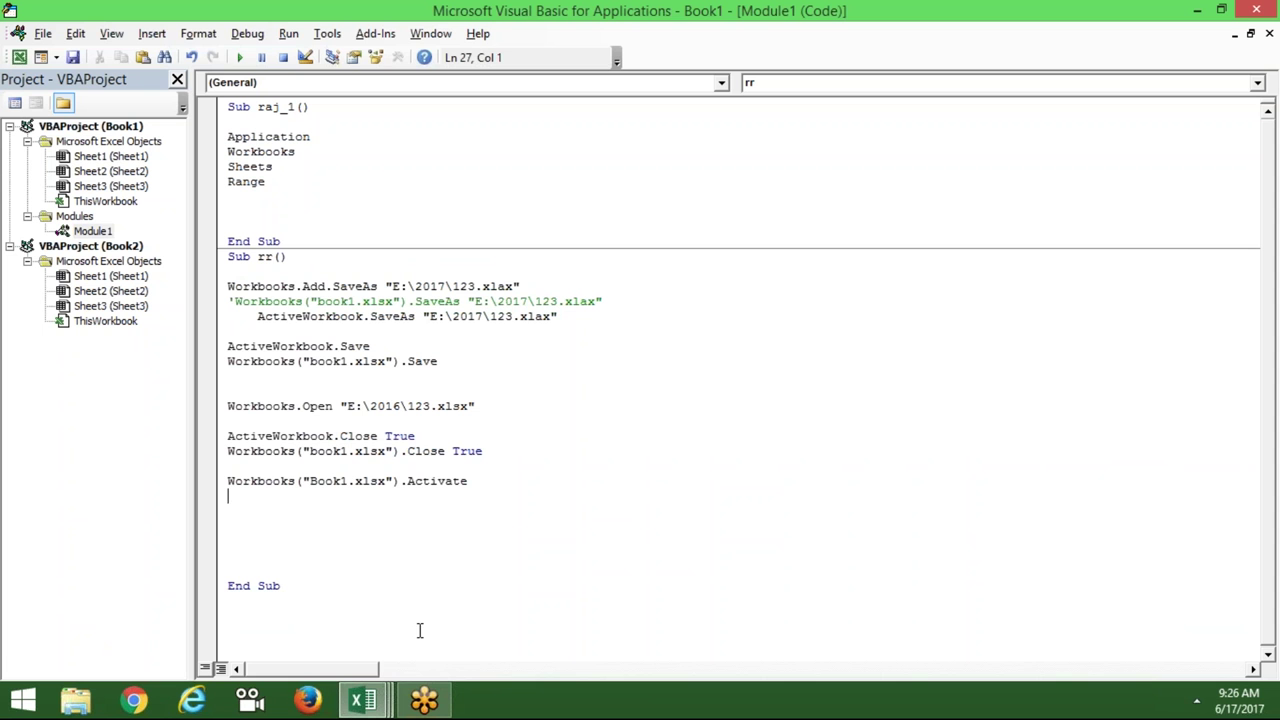
- Enter Windows("book1.xlsx").Activate on the next line, correcting typos along the way
{"action": "type", "text": "win"}
{"action": "type", "text": "dowa"}
{"action": "key", "text": "BackSpace"}
{"action": "type", "text": "s"}
{"action": "type", "text": "("}
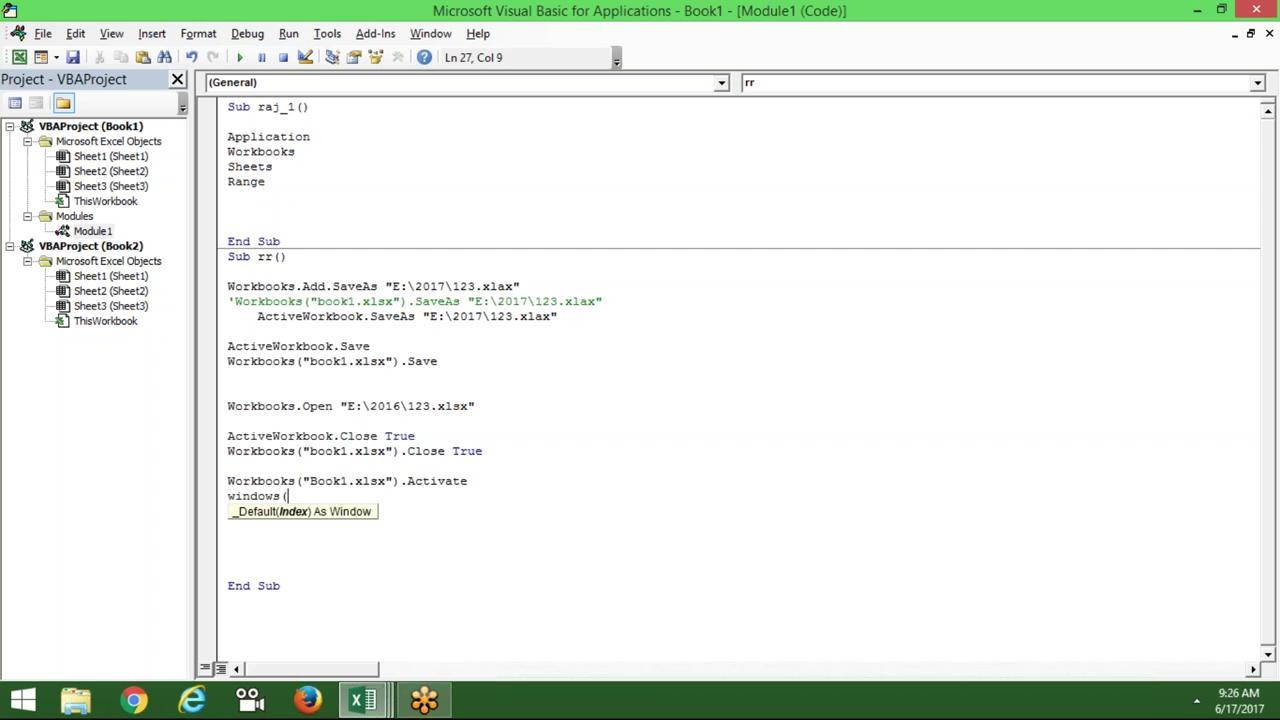
{"action": "type", "text": "\""}
{"action": "key", "text": "BackSpace"}
{"action": "type", "text": "\"book1.xlsx\")."}
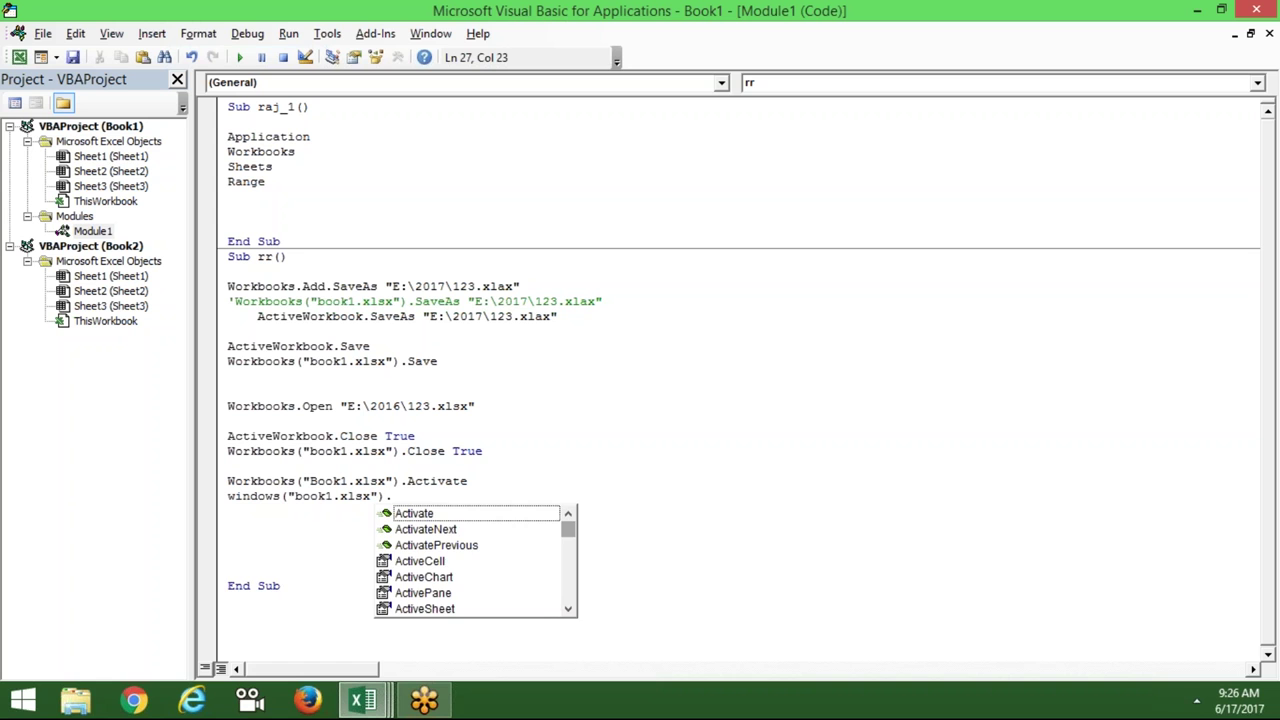
{"action": "key", "text": "Tab"}
{"action": "key", "text": "Return"}
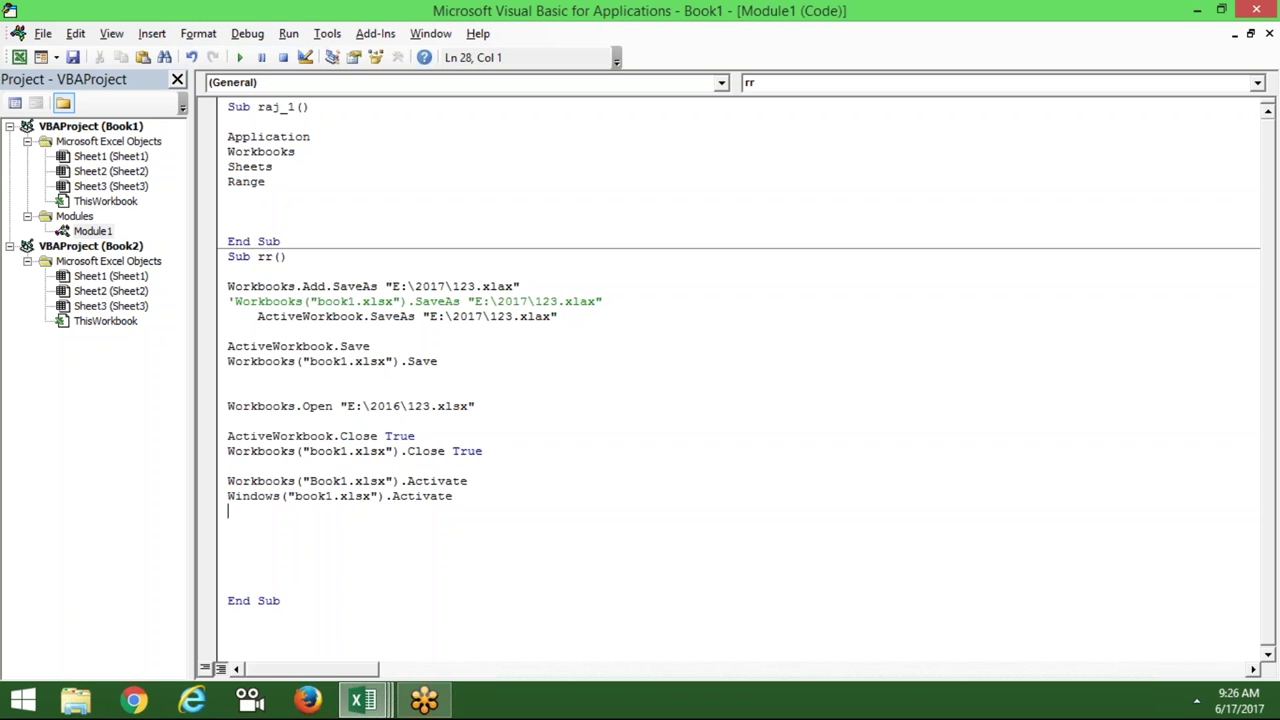
- Add blank lines above End Sub in rr, then switch to Excel's Book2
{"action": "key", "text": "Return"}
{"action": "key", "text": "Return"}
{"action": "key", "text": "Down"}
{"action": "key", "text": "Down"}
{"action": "key", "text": "Down"}
{"action": "key", "text": "Down"}
{"action": "key", "text": "Up"}
{"action": "key", "text": "Up"}
{"action": "key", "text": "Up"}
{"action": "key", "text": "Up"}
{"action": "key", "text": "Up"}
{"action": "key", "text": "Up"}
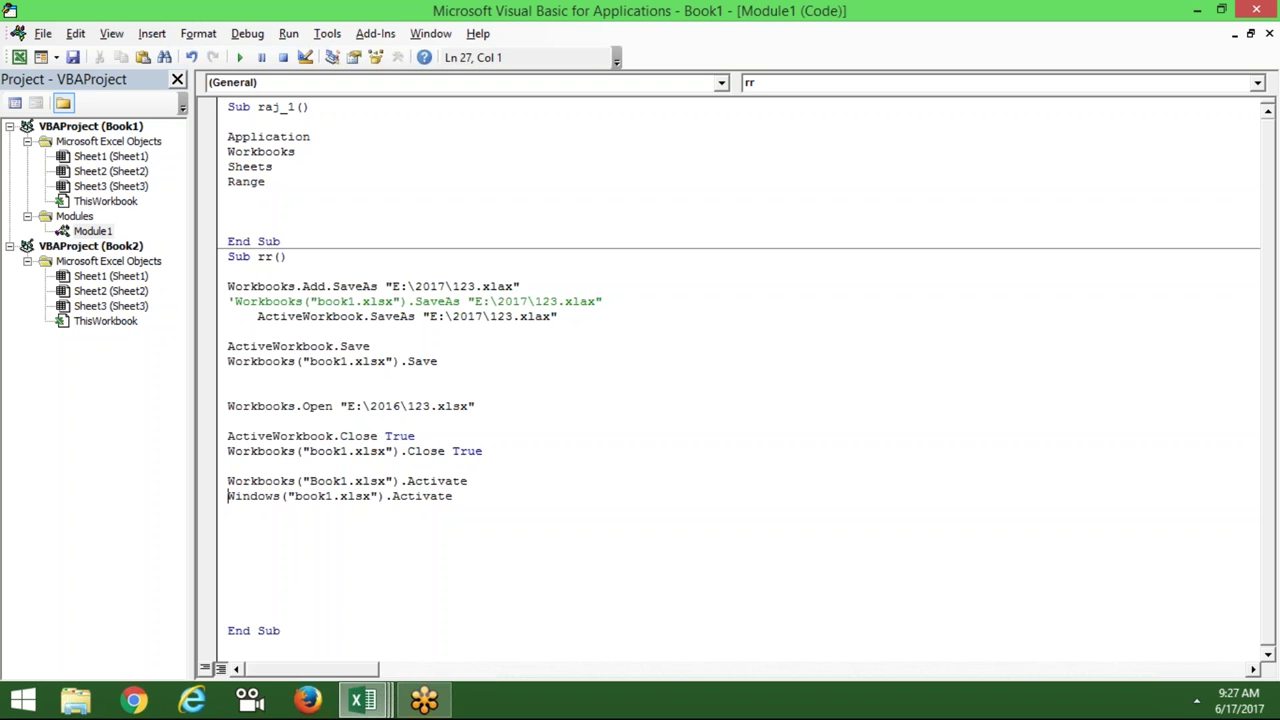
{"action": "left_click", "coordinate": [228, 526]}
{"action": "key", "text": "alt+F11"}
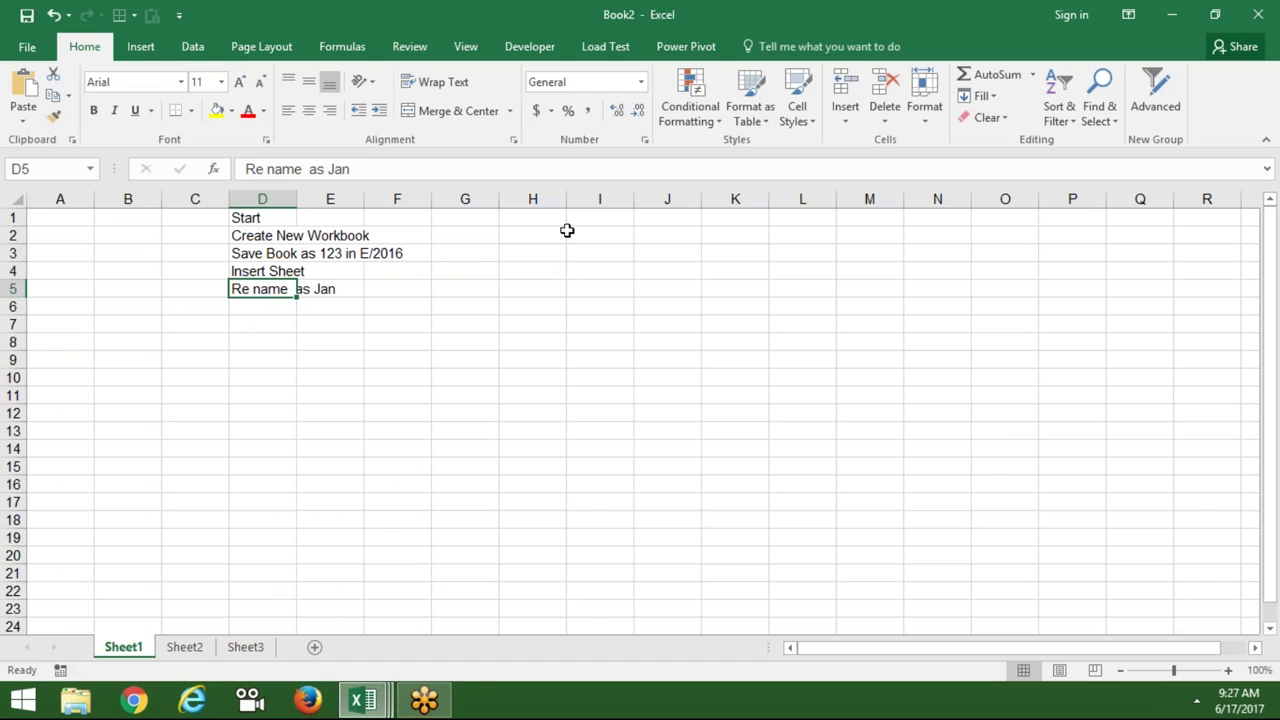
- Switch to the Book1 workbook window
{"action": "left_click", "coordinate": [470, 50]}
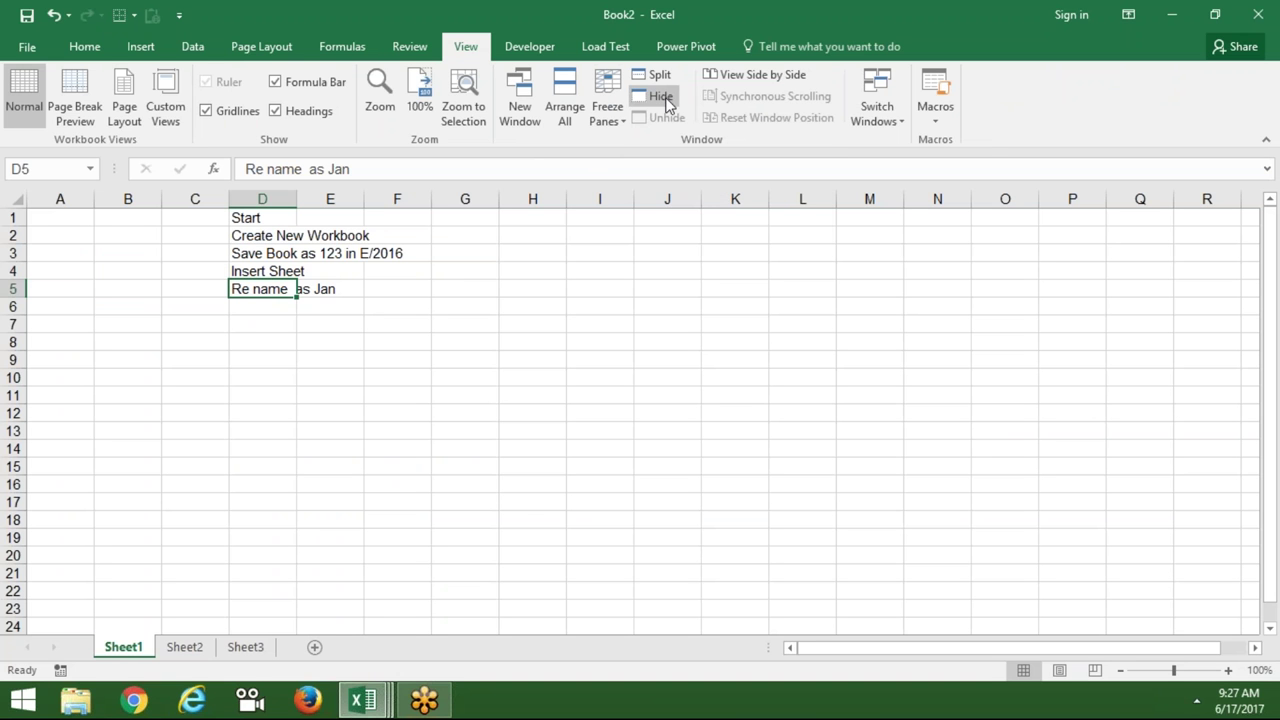
{"action": "mouse_move", "coordinate": [363, 700]}
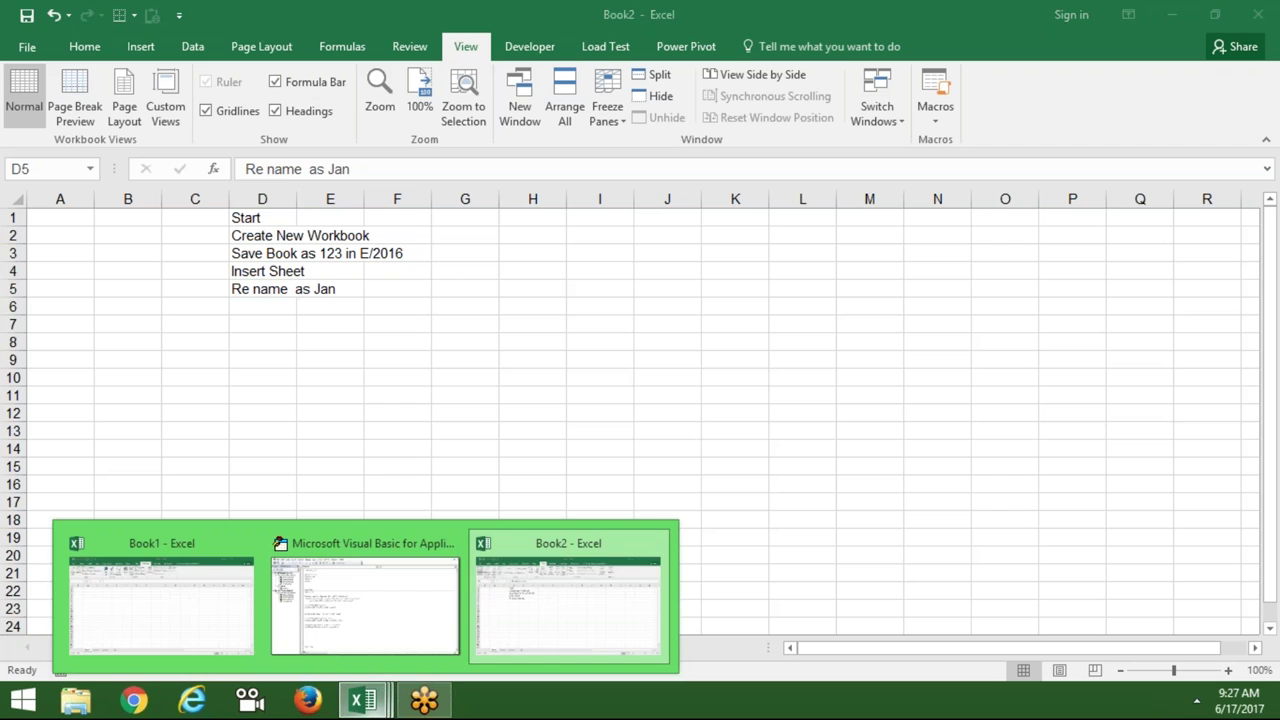
{"action": "left_click", "coordinate": [222, 614]}
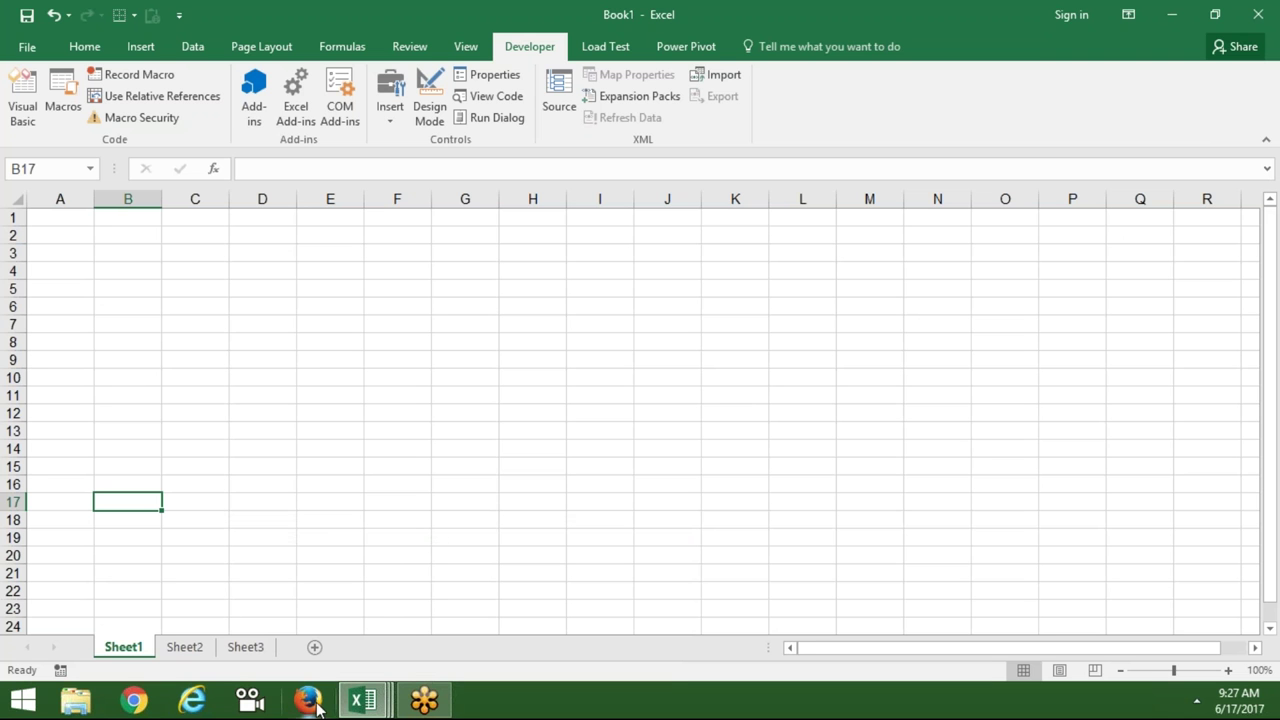
{"action": "left_click", "coordinate": [363, 700]}
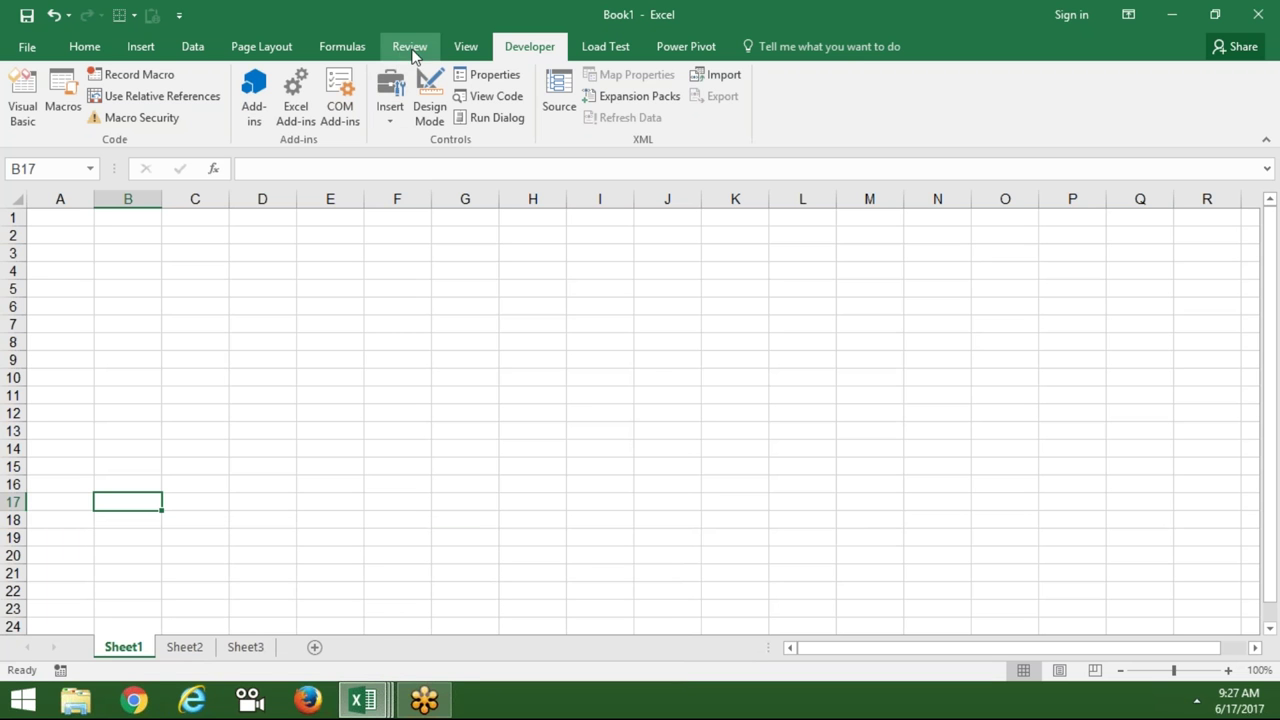
- Hide Book1 via View, unhide it again, and return to the VBA editor
{"action": "left_click", "coordinate": [460, 50]}
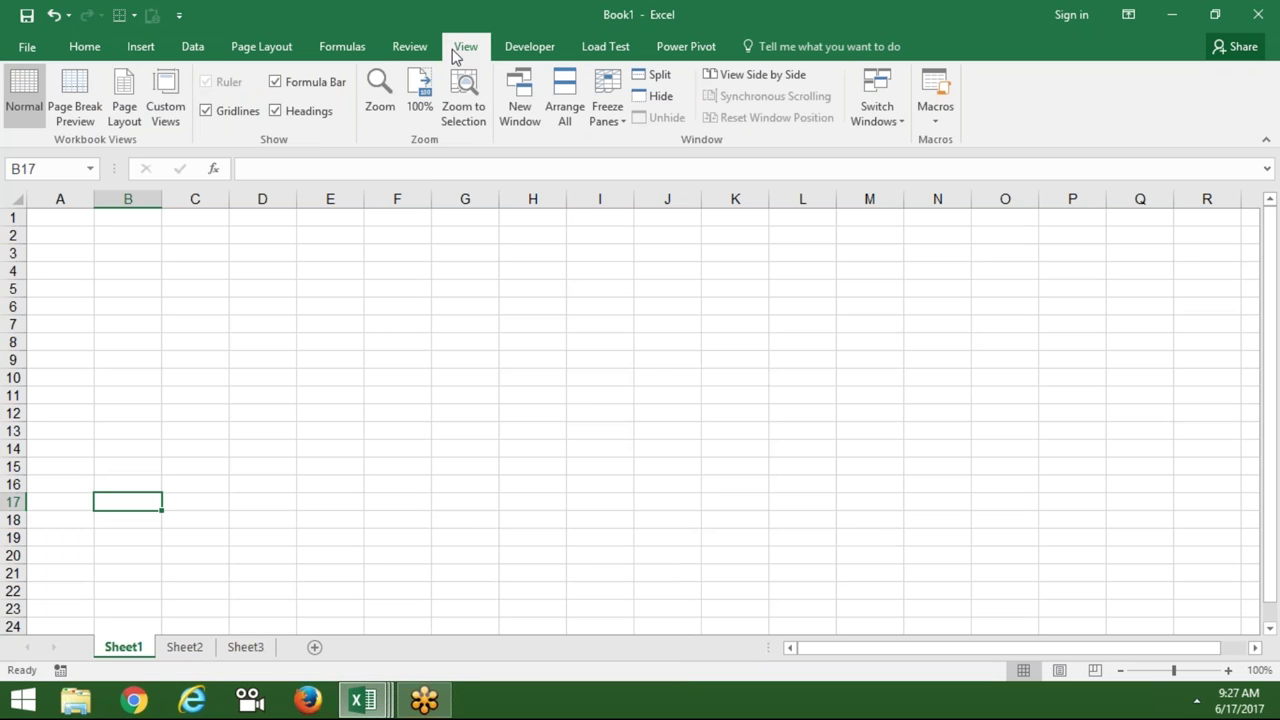
{"action": "left_click", "coordinate": [660, 97]}
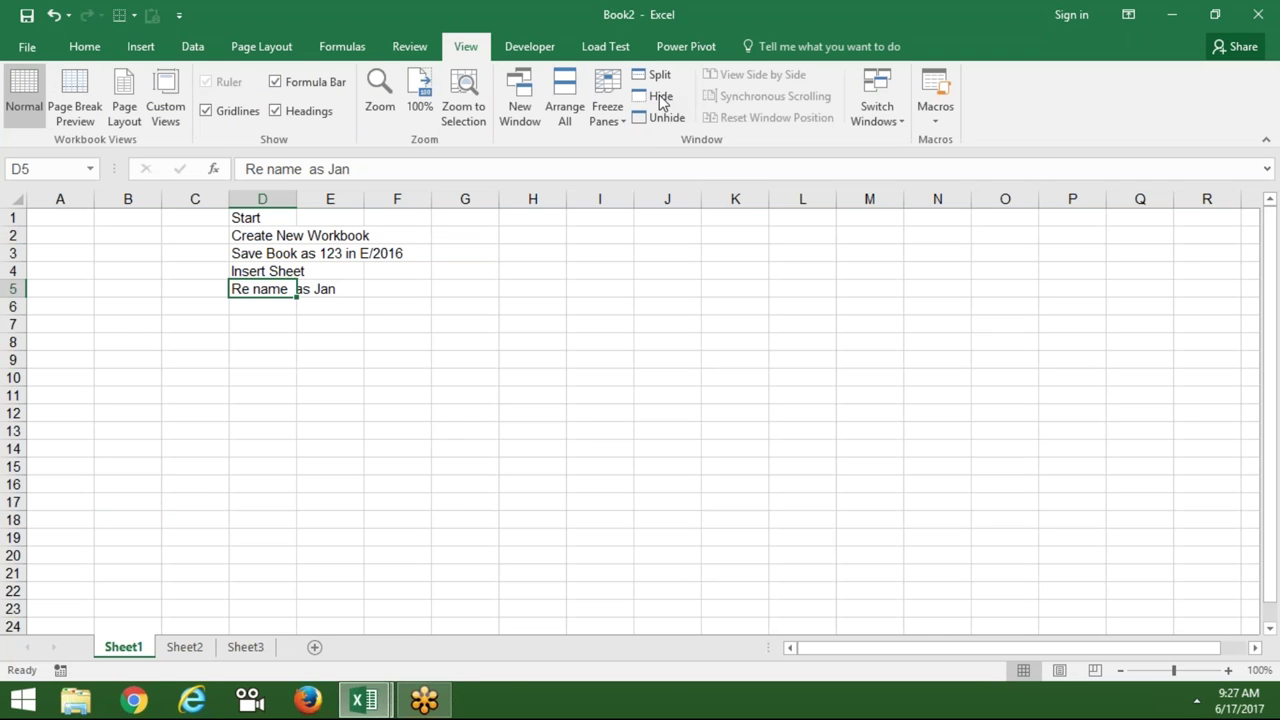
{"action": "left_click", "coordinate": [664, 122]}
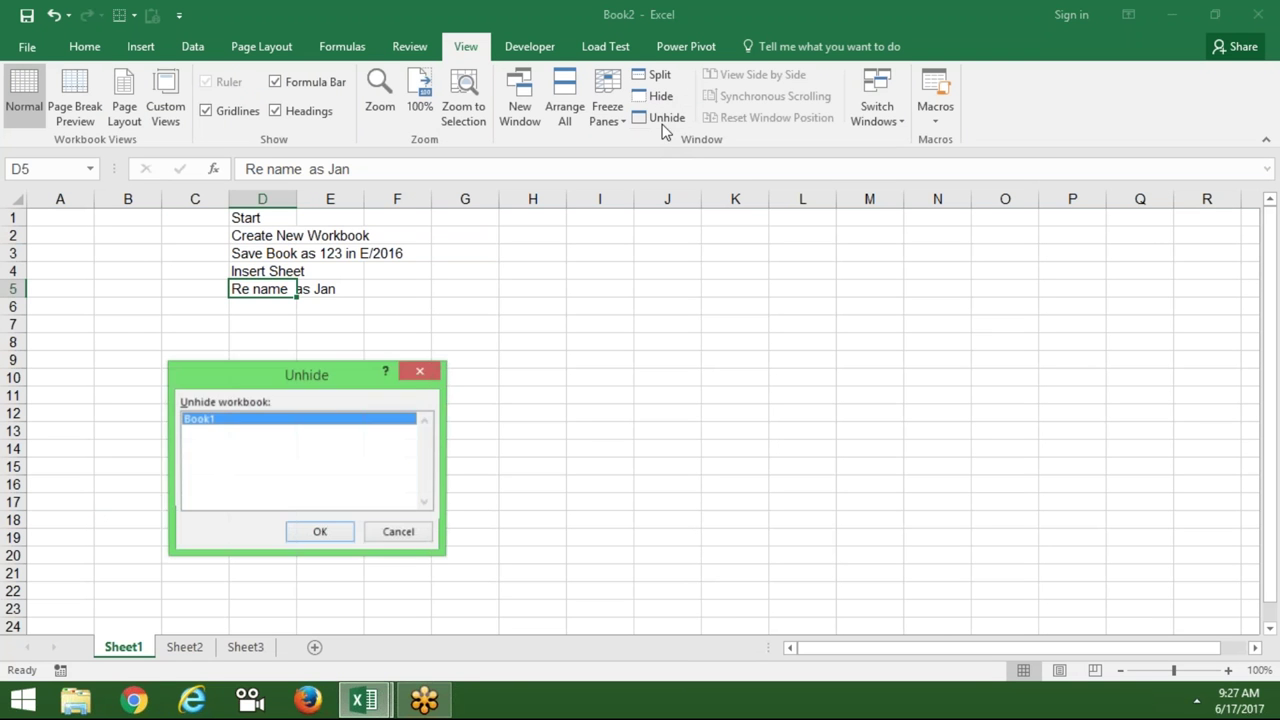
{"action": "left_click", "coordinate": [321, 533]}
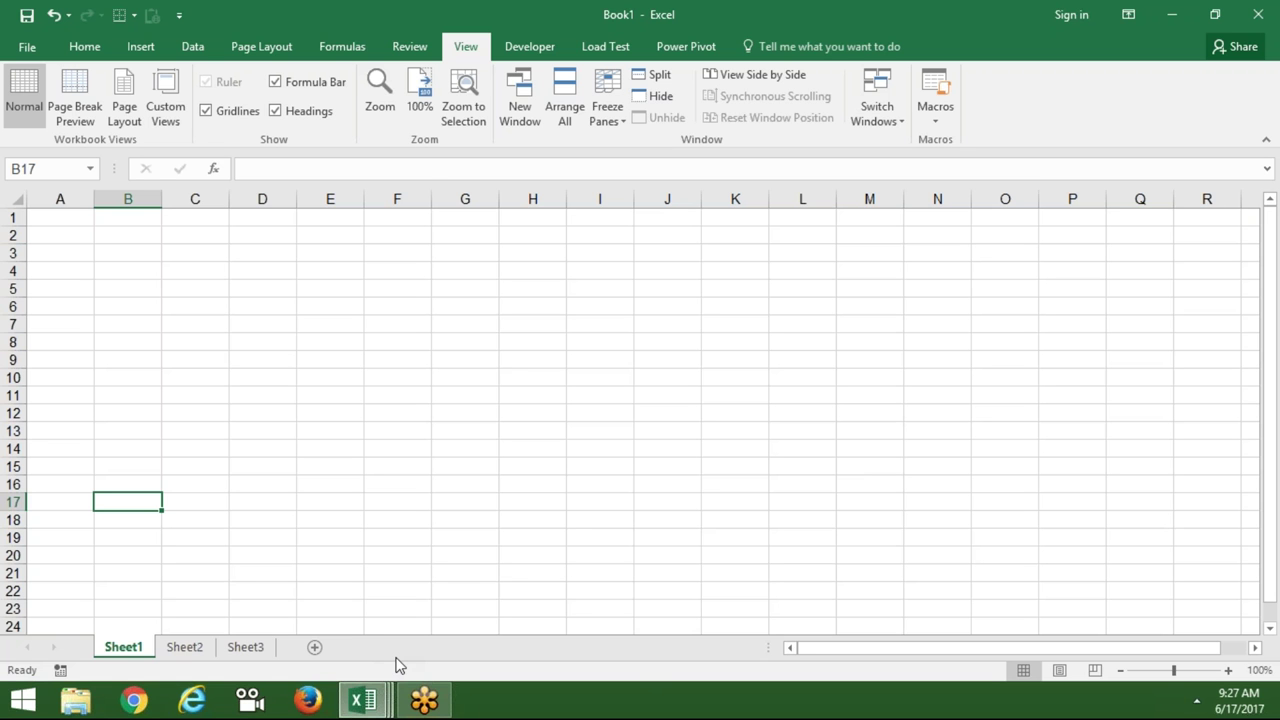
{"action": "left_click", "coordinate": [376, 710]}
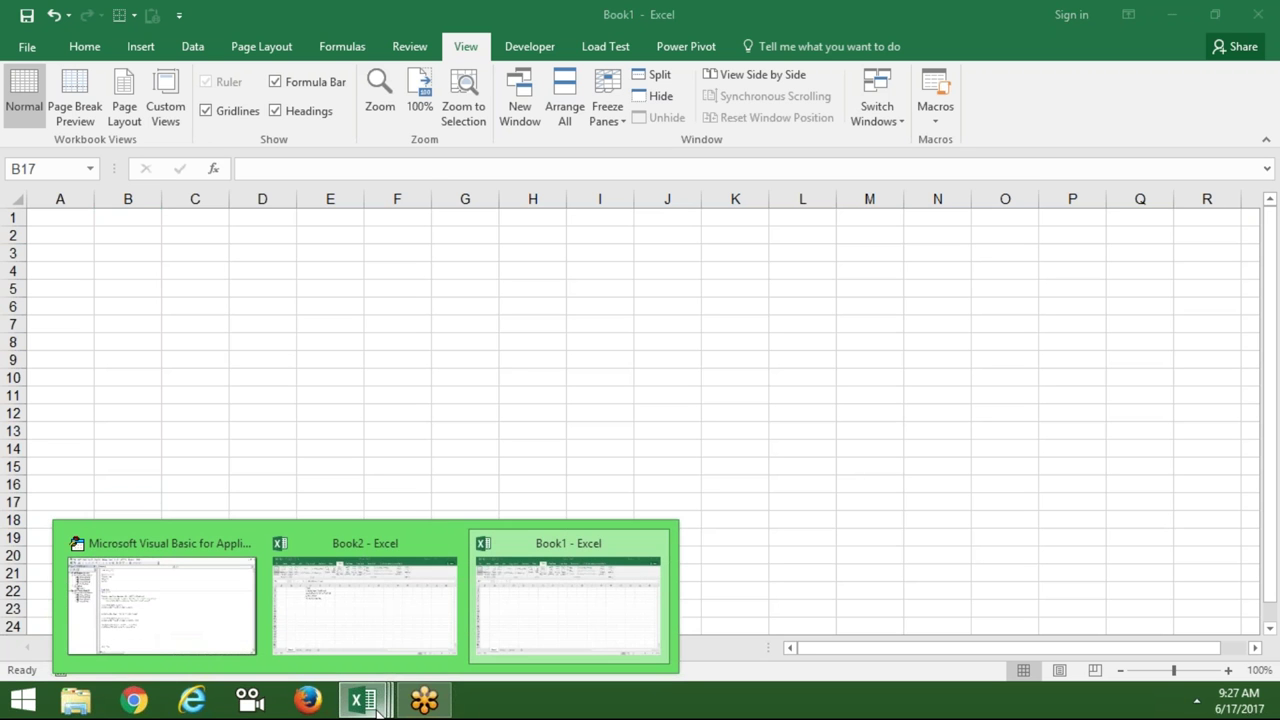
{"action": "left_click", "coordinate": [243, 637]}
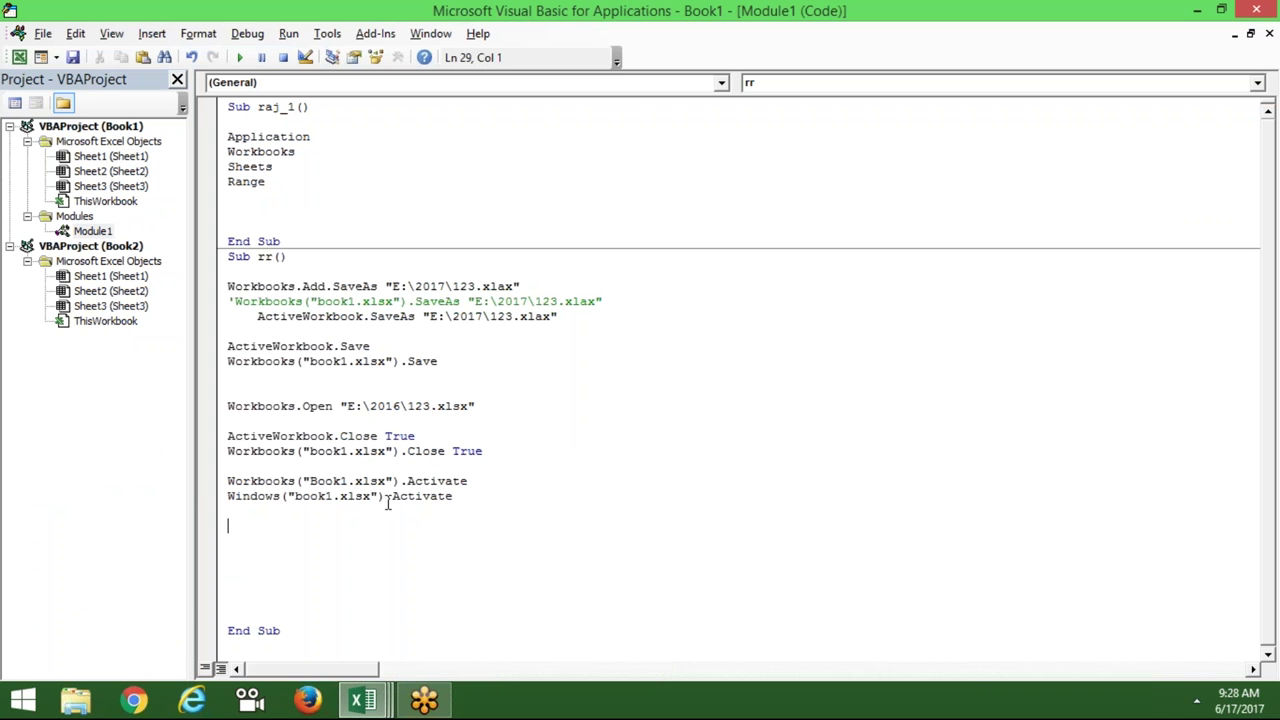
- Paste Workbooks("Book1.xlsx") onto line 29 and try the .hi and vis members
{"action": "left_click_drag", "start_coordinate": [399, 481], "coordinate": [227, 483]}
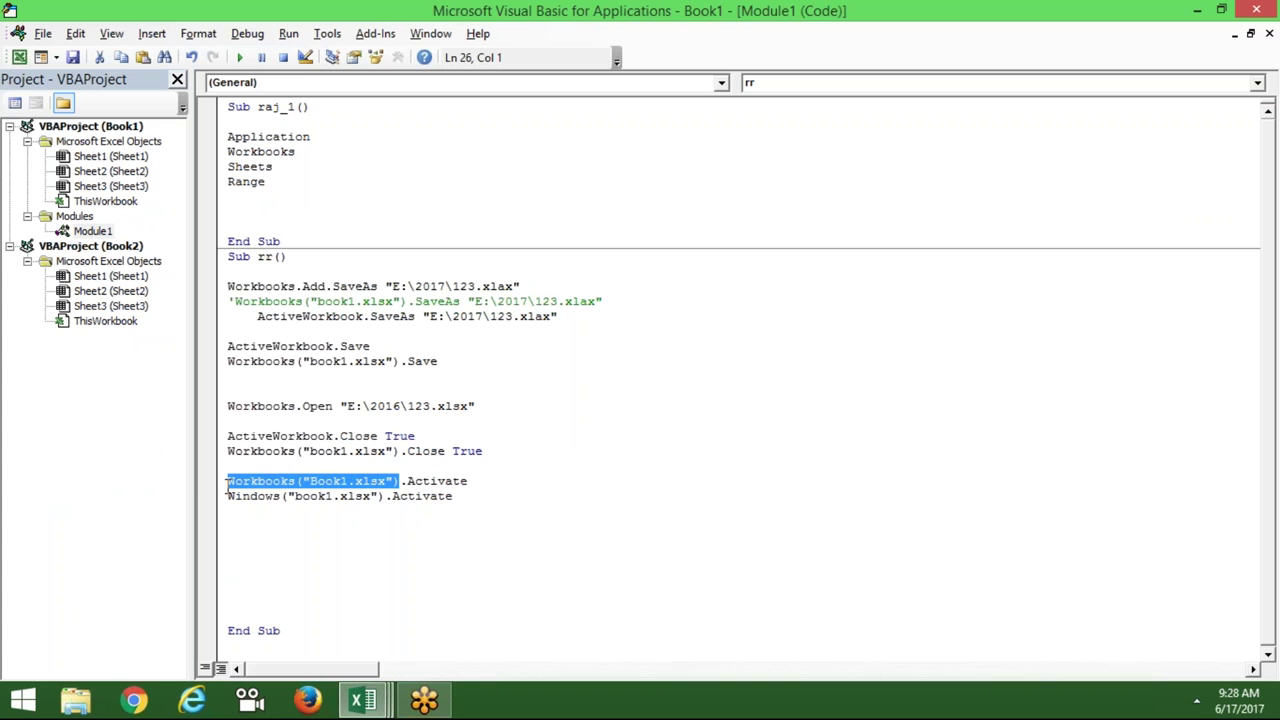
{"action": "key", "text": "ctrl+v"}
{"action": "type", "text": ".h"}
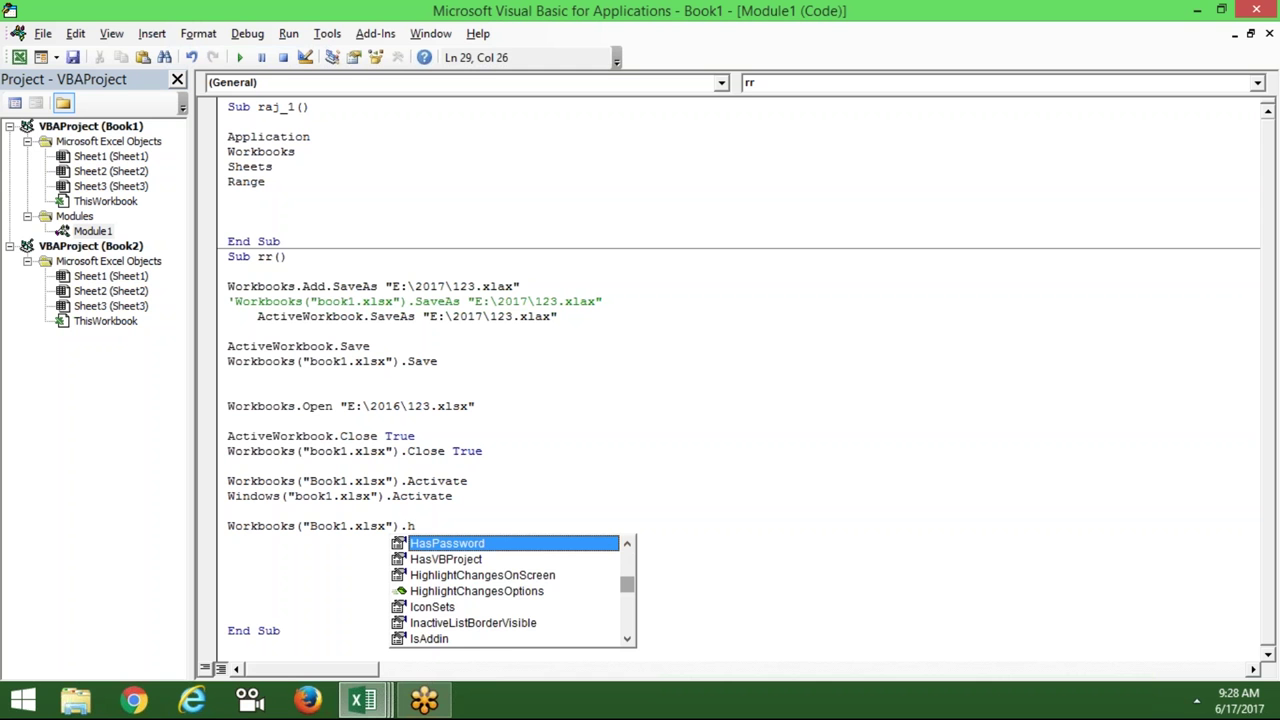
{"action": "type", "text": "i"}
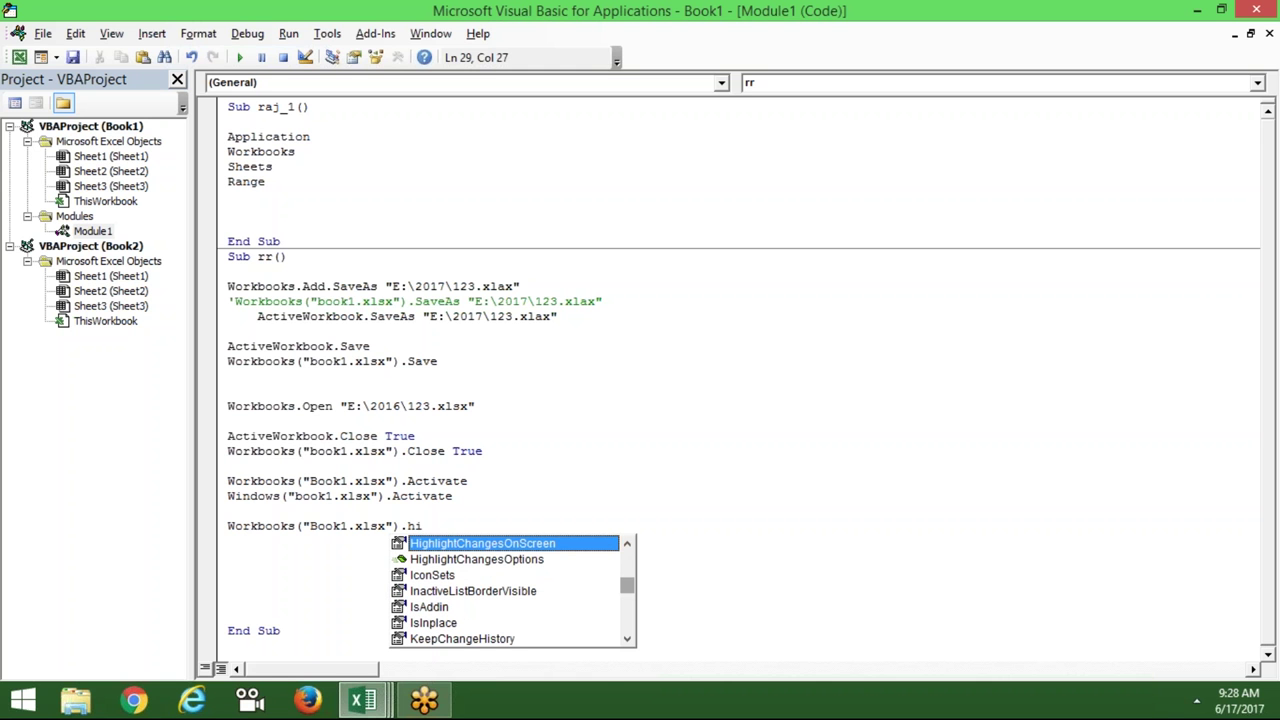
{"action": "key", "text": "BackSpace"}
{"action": "key", "text": "BackSpace"}
{"action": "type", "text": "vi"}
{"action": "type", "text": "s"}
{"action": "key", "text": "BackSpace"}
{"action": "key", "text": "BackSpace"}
{"action": "key", "text": "BackSpace"}
{"action": "key", "text": "BackSpace"}
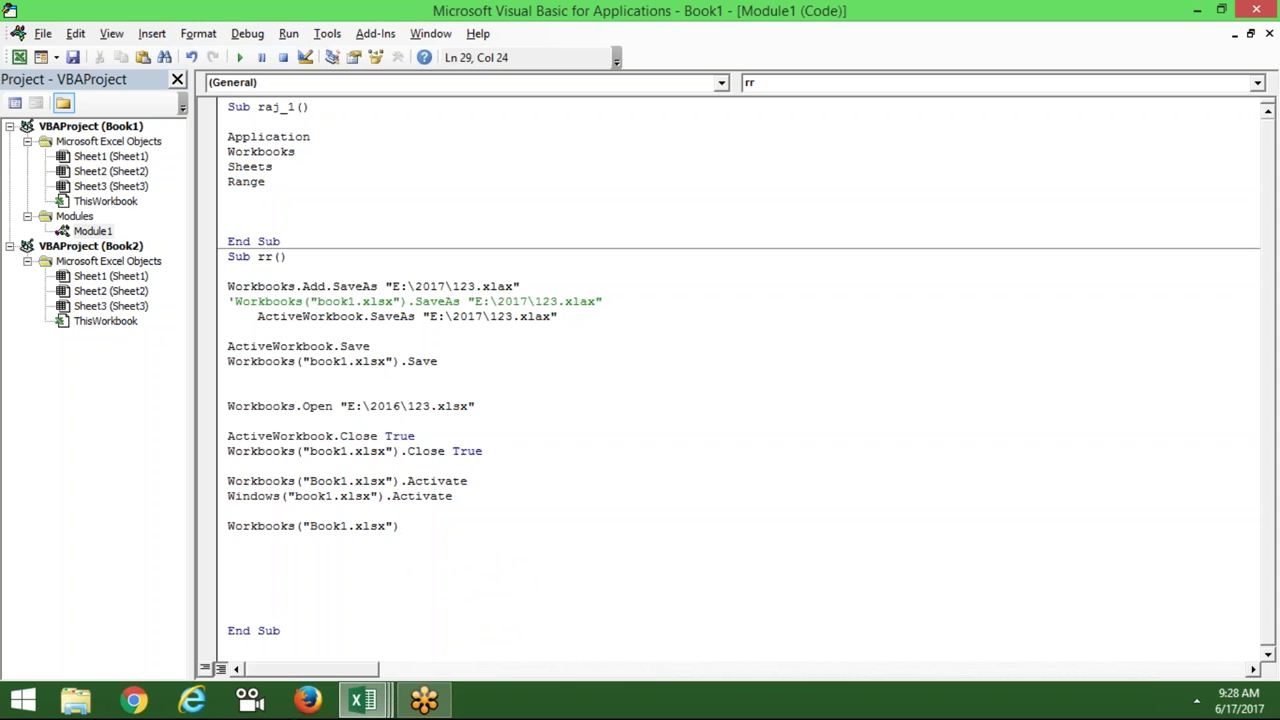
- Try the .s, vis and hid members, erase the trial line, and switch back to Excel
{"action": "type", "text": "."}
{"action": "type", "text": "s"}
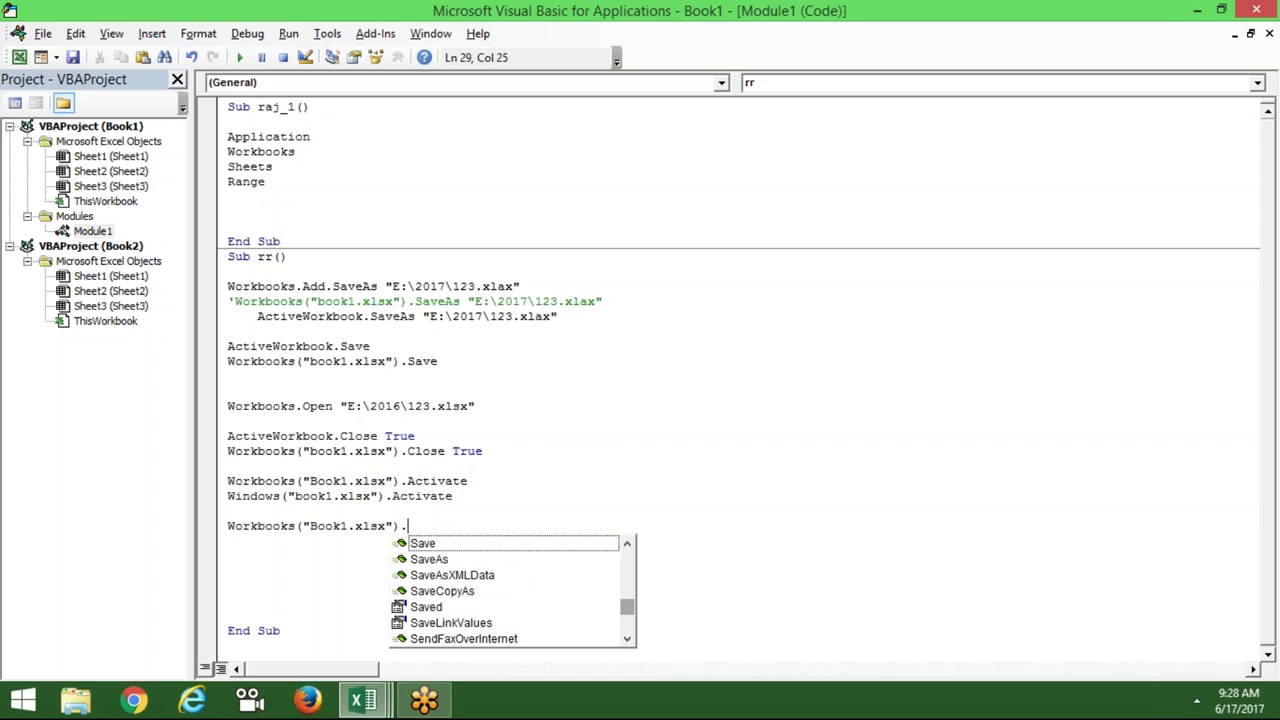
{"action": "key", "text": "BackSpace"}
{"action": "type", "text": "vis"}
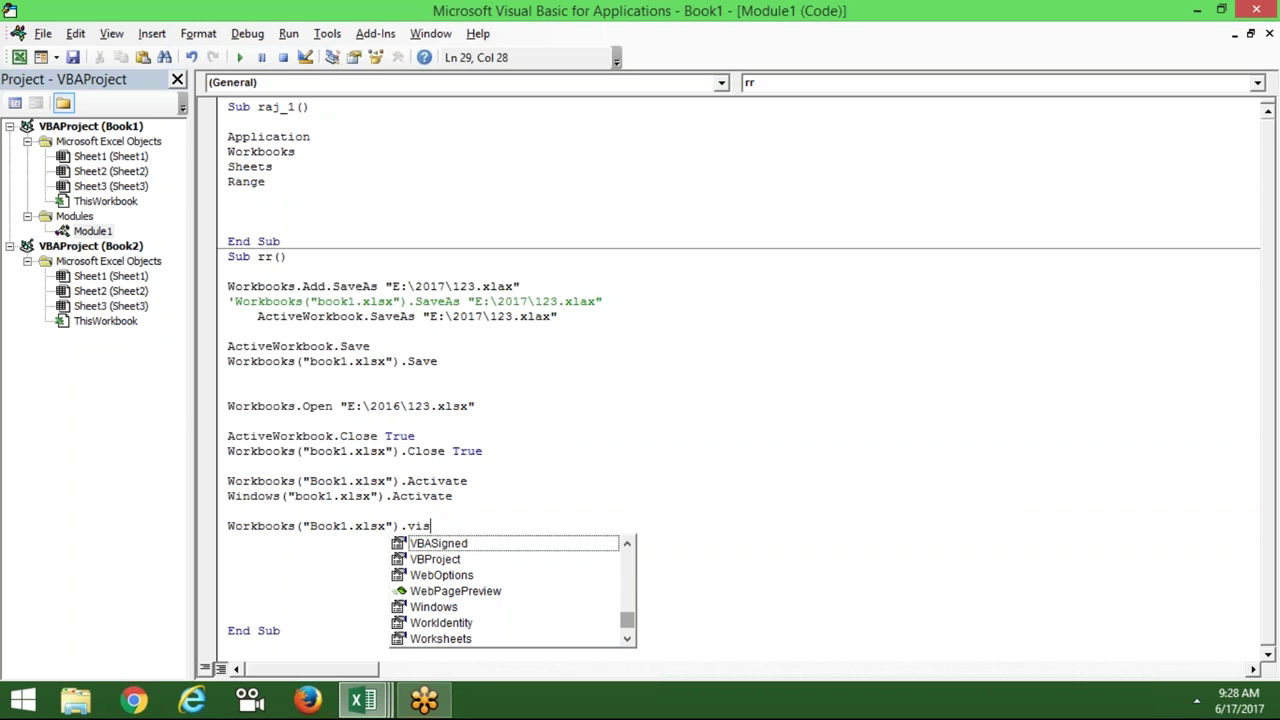
{"action": "key", "text": "BackSpace"}
{"action": "key", "text": "BackSpace"}
{"action": "key", "text": "BackSpace"}
{"action": "type", "text": "hi"}
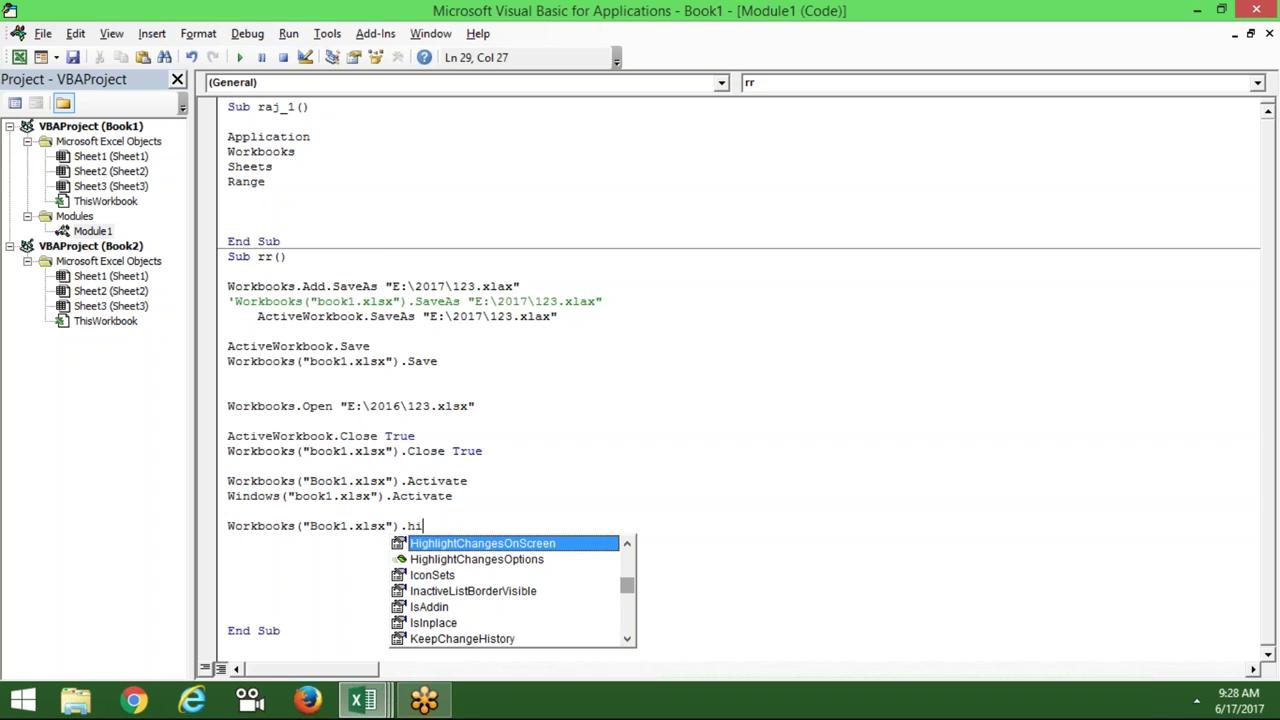
{"action": "type", "text": "d"}
{"action": "key", "text": "BackSpace"}
{"action": "key", "text": "BackSpace"}
{"action": "key", "text": "BackSpace"}
{"action": "key", "text": "BackSpace"}
{"action": "key", "text": "BackSpace"}
{"action": "key", "text": "BackSpace"}
{"action": "key", "text": "BackSpace"}
{"action": "key", "text": "BackSpace"}
{"action": "key", "text": "BackSpace"}
{"action": "key", "text": "BackSpace"}
{"action": "key", "text": "BackSpace"}
{"action": "key", "text": "Return"}
{"action": "key", "text": "alt+F11"}
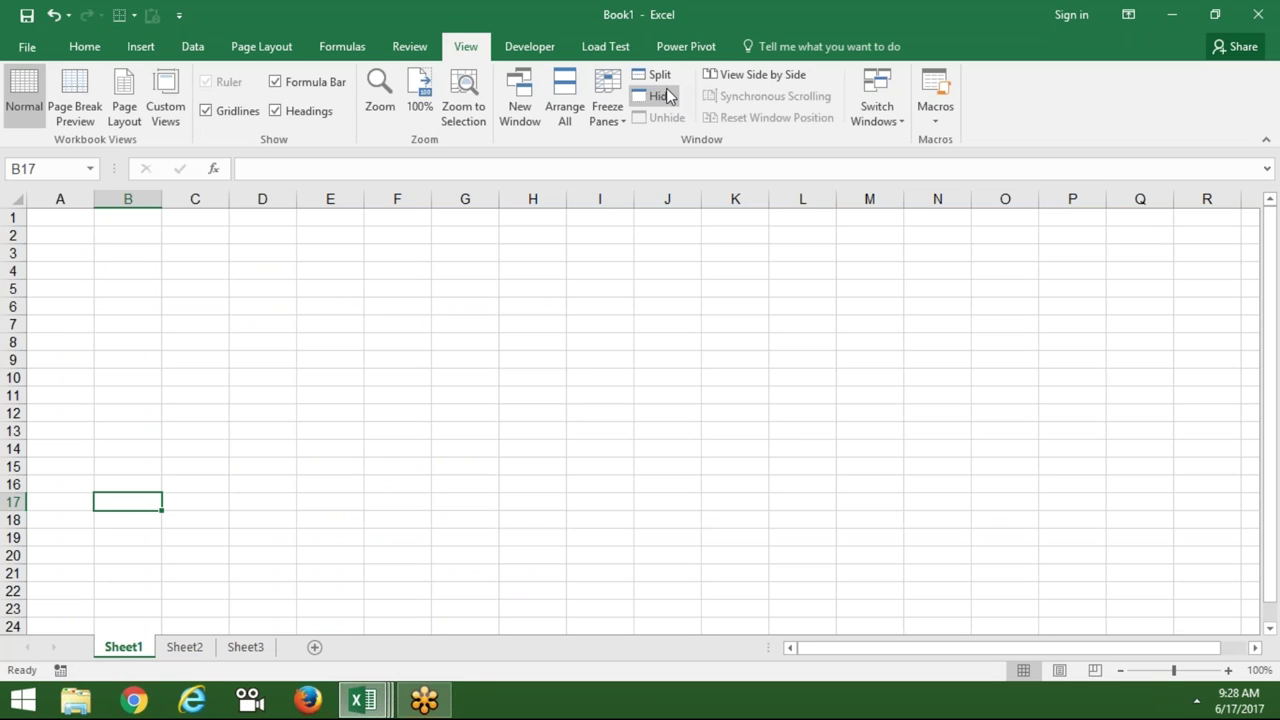
- Record a new Macro1 in Book1 that hides its window, then open the VBA editor
{"action": "key", "text": "alt+F11"}
{"action": "key", "text": "alt+F11"}
{"action": "left_click", "coordinate": [63, 672]}
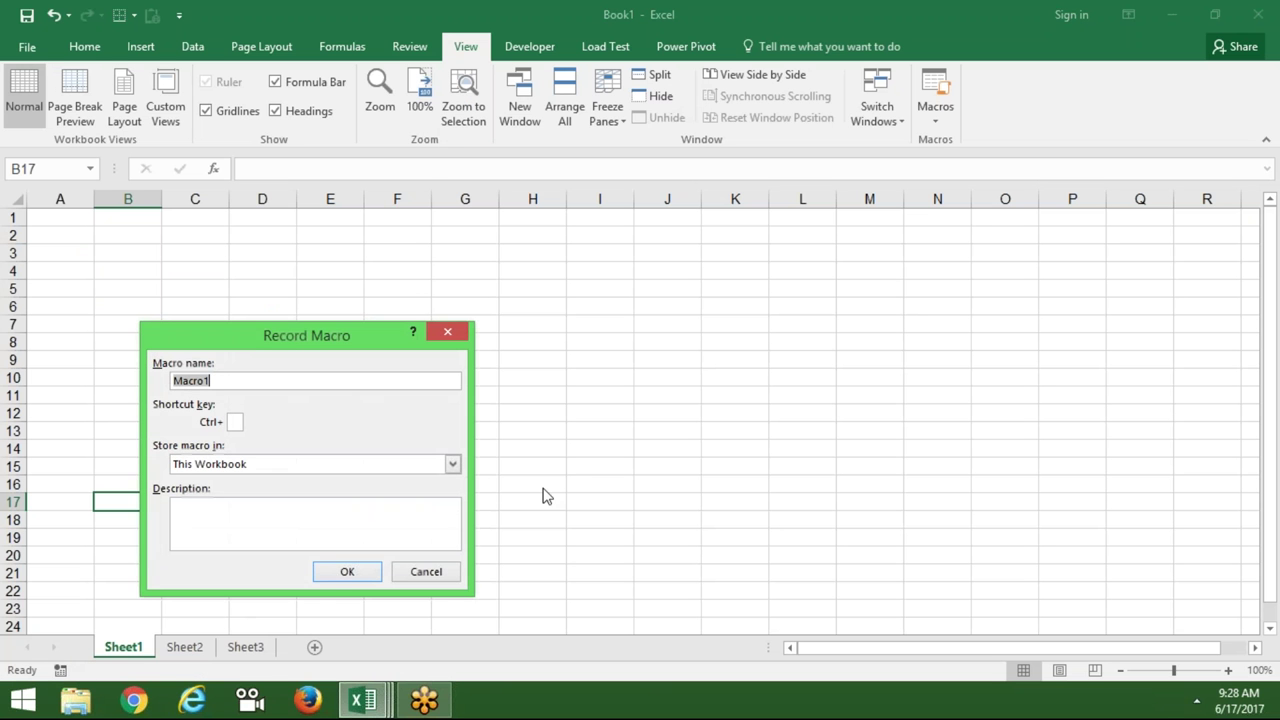
{"action": "left_click", "coordinate": [350, 572]}
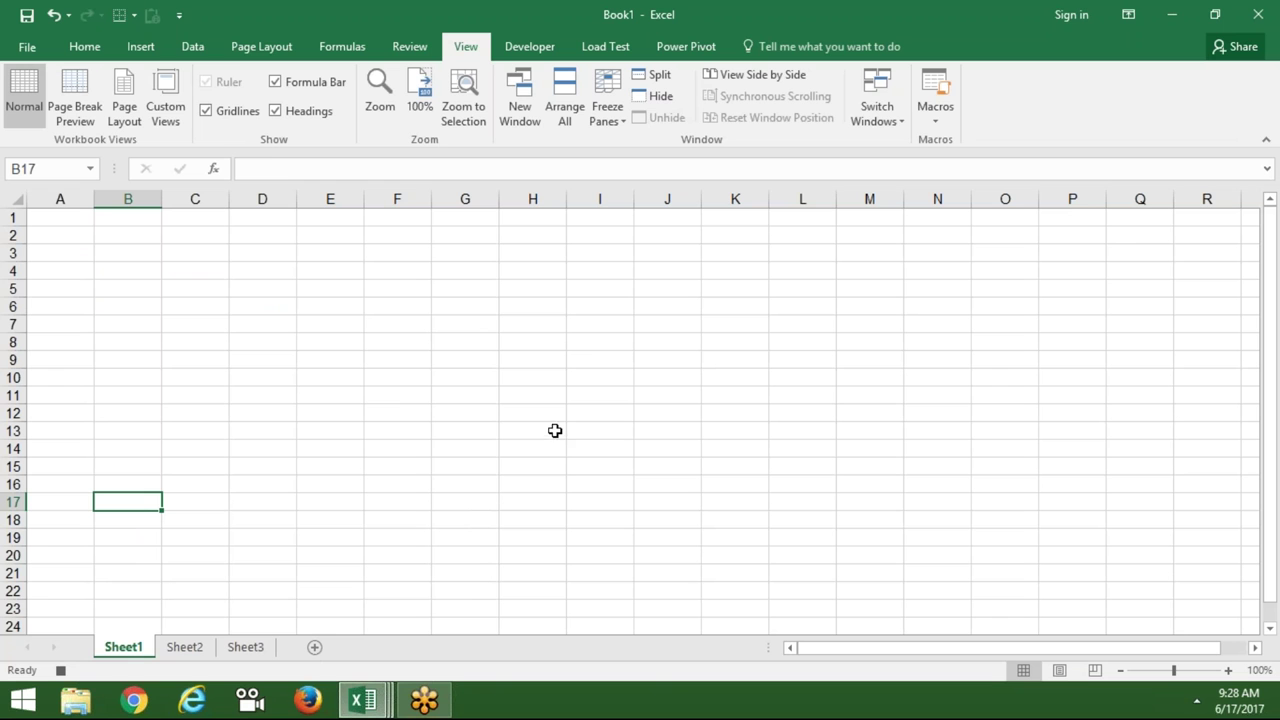
{"action": "left_click", "coordinate": [658, 104]}
{"action": "key", "text": "alt+F11"}
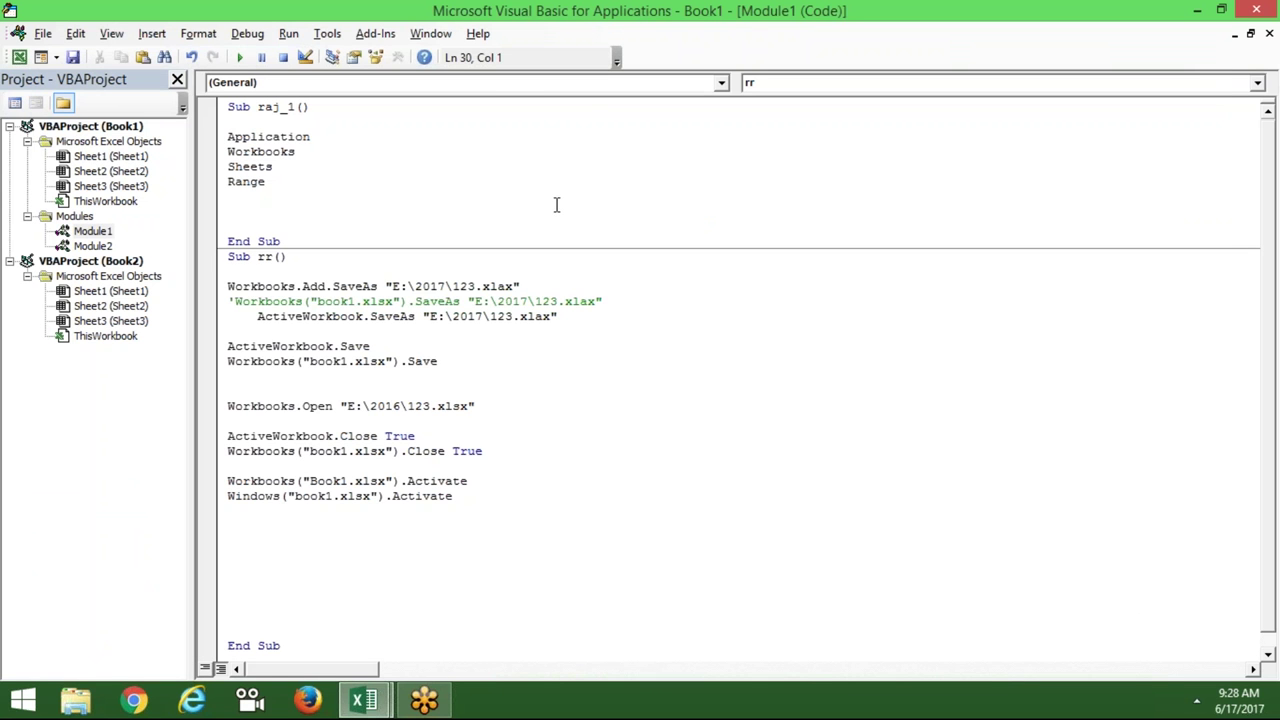
- Open Module2 and inspect the recorded statement ActiveWindow.Visible = False
{"action": "double_click", "coordinate": [104, 249]}
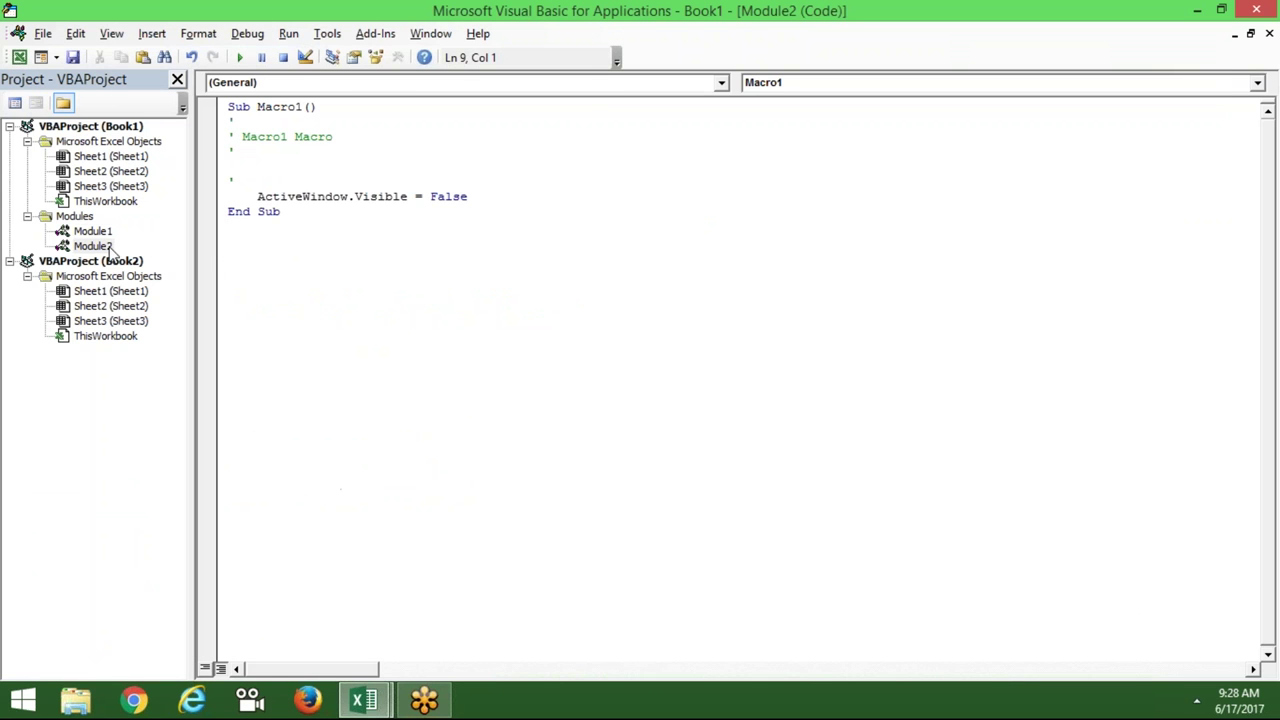
{"action": "double_click", "coordinate": [348, 197]}
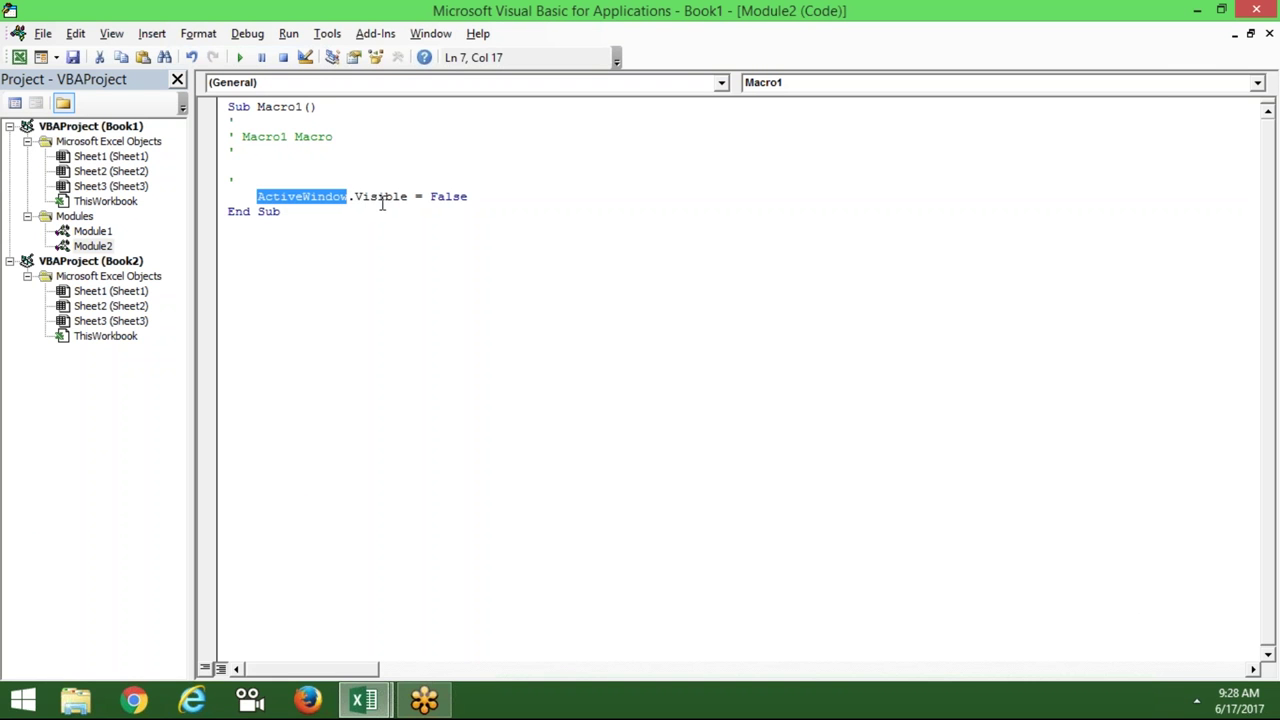
{"action": "double_click", "coordinate": [379, 203]}
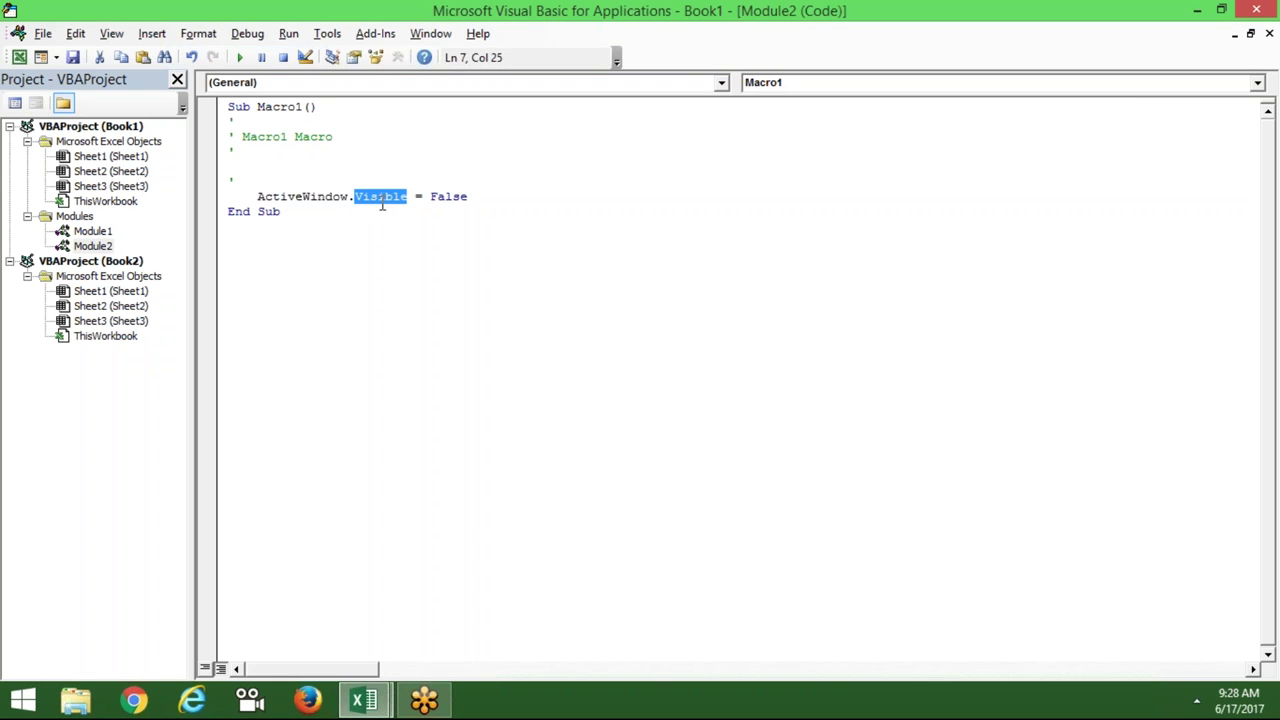
{"action": "double_click", "coordinate": [478, 196]}
- Unhide Book1 in Excel during recording and return to the VBA editor
{"action": "key", "text": "alt+F11"}
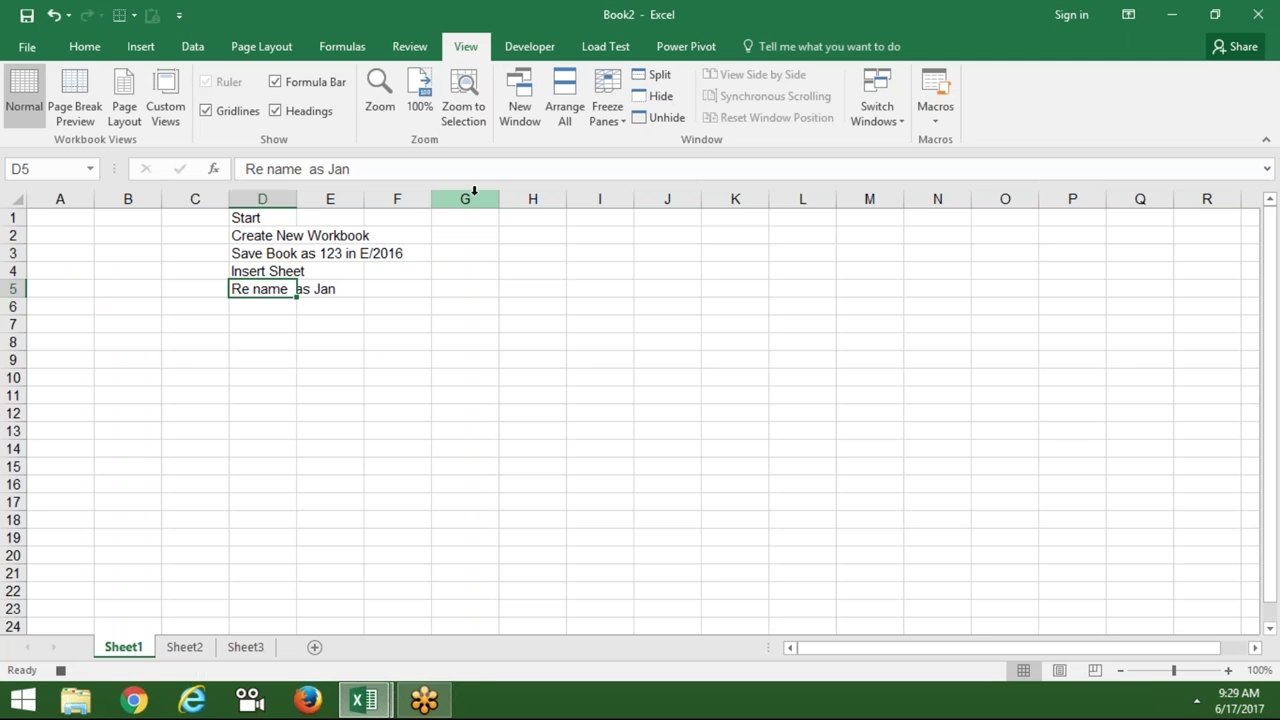
{"action": "left_click", "coordinate": [647, 120]}
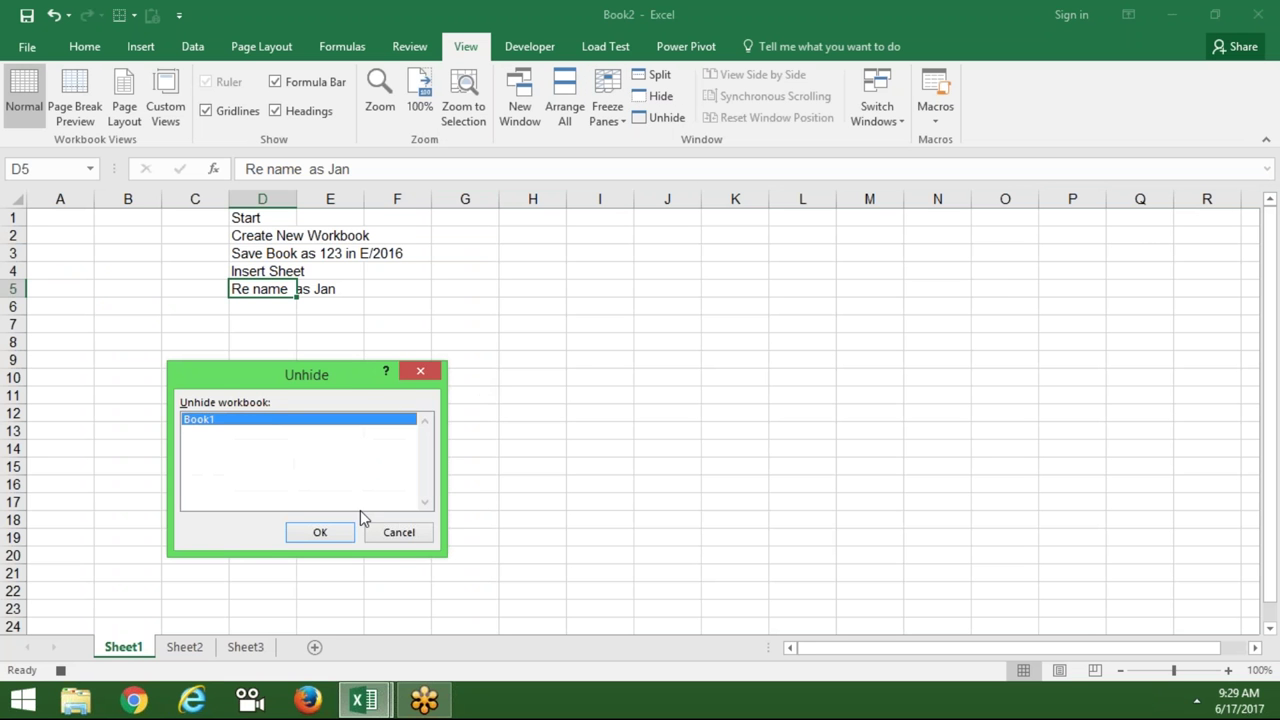
{"action": "left_click", "coordinate": [349, 535]}
{"action": "key", "text": "alt+Tab"}
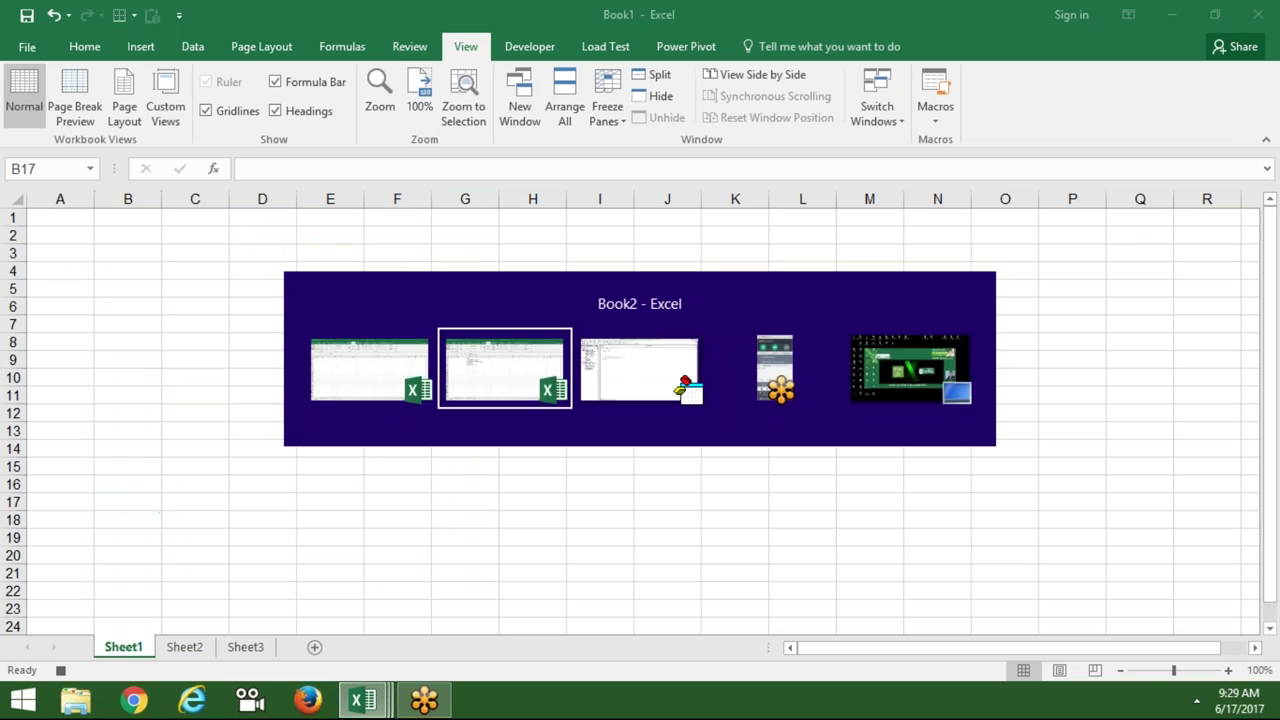
{"action": "key", "text": "alt+Tab"}
{"action": "key", "text": "alt+Tab"}
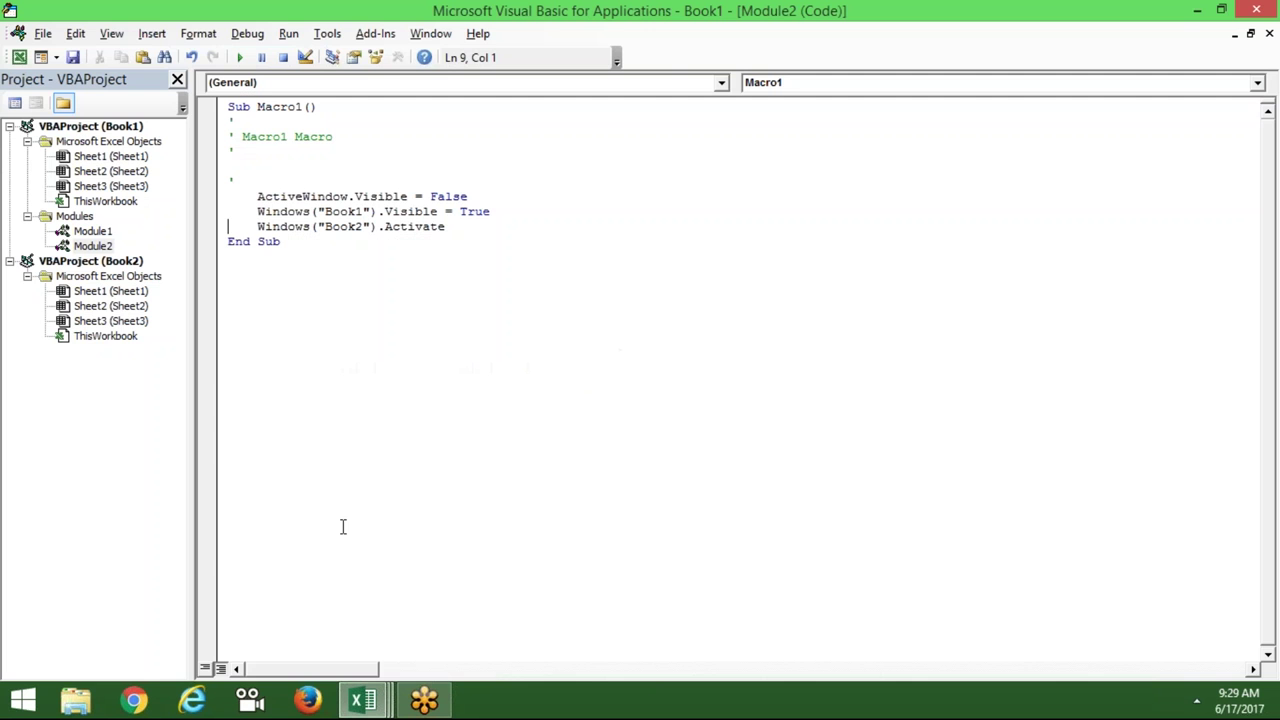
- Examine Macro1's recorded Visible = True line and the ActiveWindow.Visible = False line
{"action": "left_click", "coordinate": [296, 212]}
{"action": "double_click", "coordinate": [393, 213]}
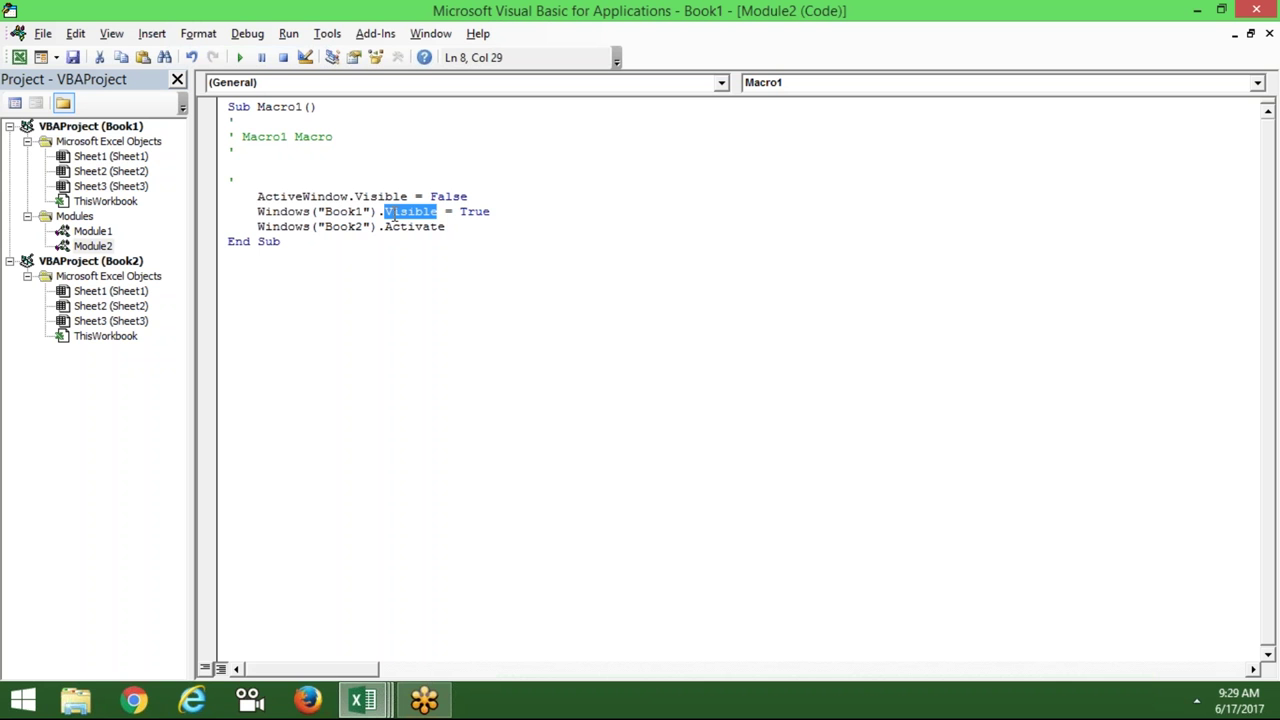
{"action": "double_click", "coordinate": [476, 212]}
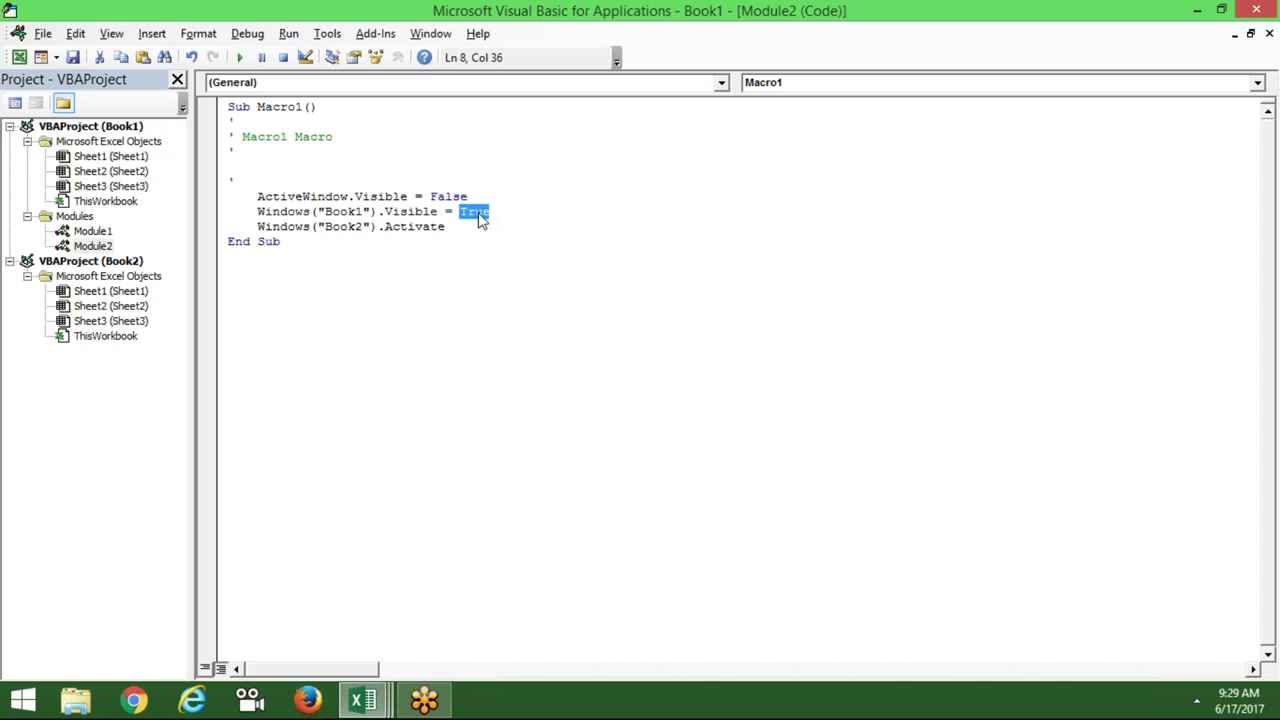
{"action": "left_click", "coordinate": [477, 241]}
{"action": "left_click_drag", "start_coordinate": [481, 199], "coordinate": [258, 195]}
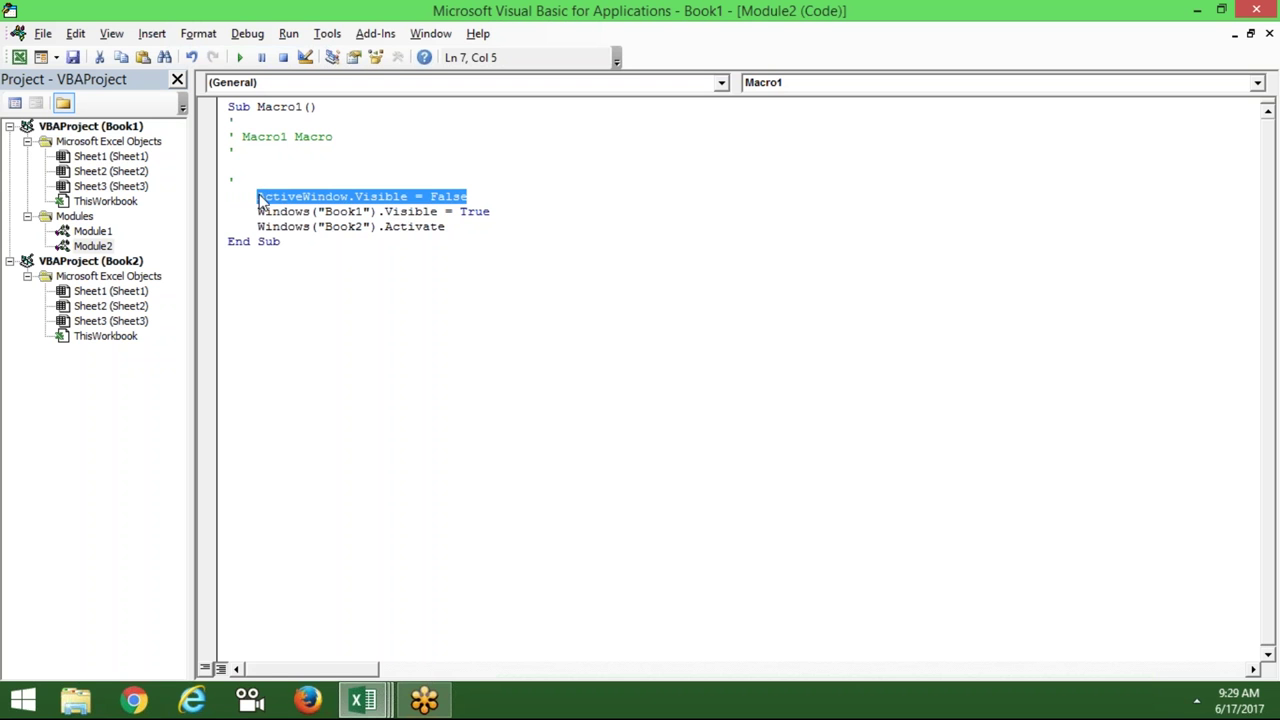
{"action": "left_click_drag", "start_coordinate": [256, 211], "coordinate": [440, 211]}
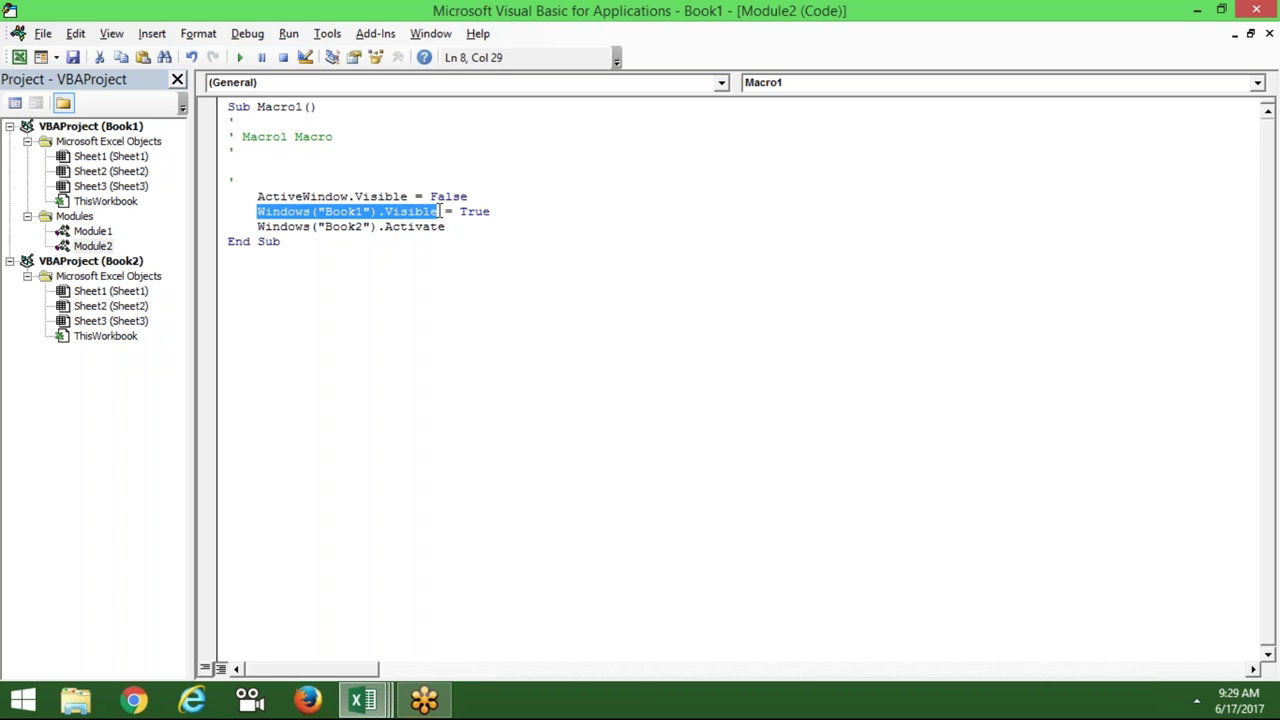
{"action": "left_click", "coordinate": [370, 214]}
- Open Module1 and place the cursor in the rr macro
{"action": "left_click", "coordinate": [114, 233]}
{"action": "double_click", "coordinate": [114, 233]}
{"action": "left_click", "coordinate": [351, 497]}
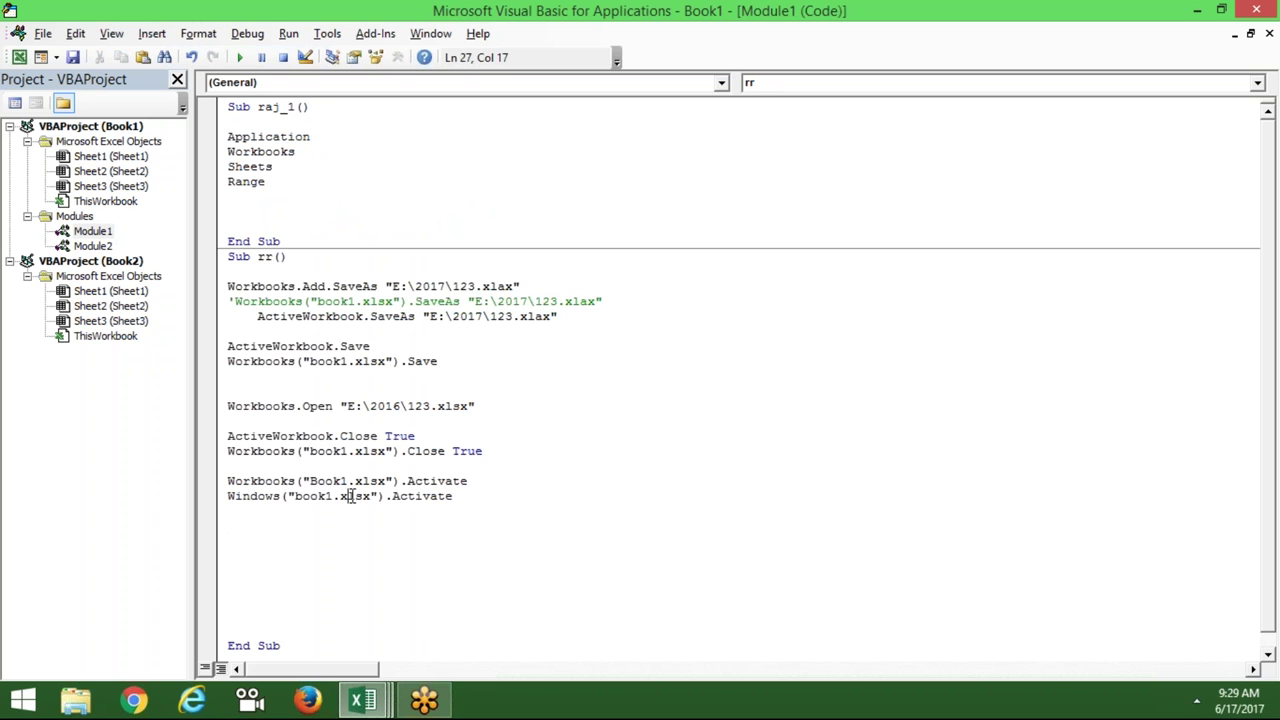
{"action": "left_click", "coordinate": [283, 528]}
{"action": "key", "text": "Up"}
{"action": "key", "text": "Up"}
{"action": "key", "text": "Down"}
{"action": "key", "text": "Down"}
{"action": "key", "text": "Down"}
{"action": "type", "text": "wor"}
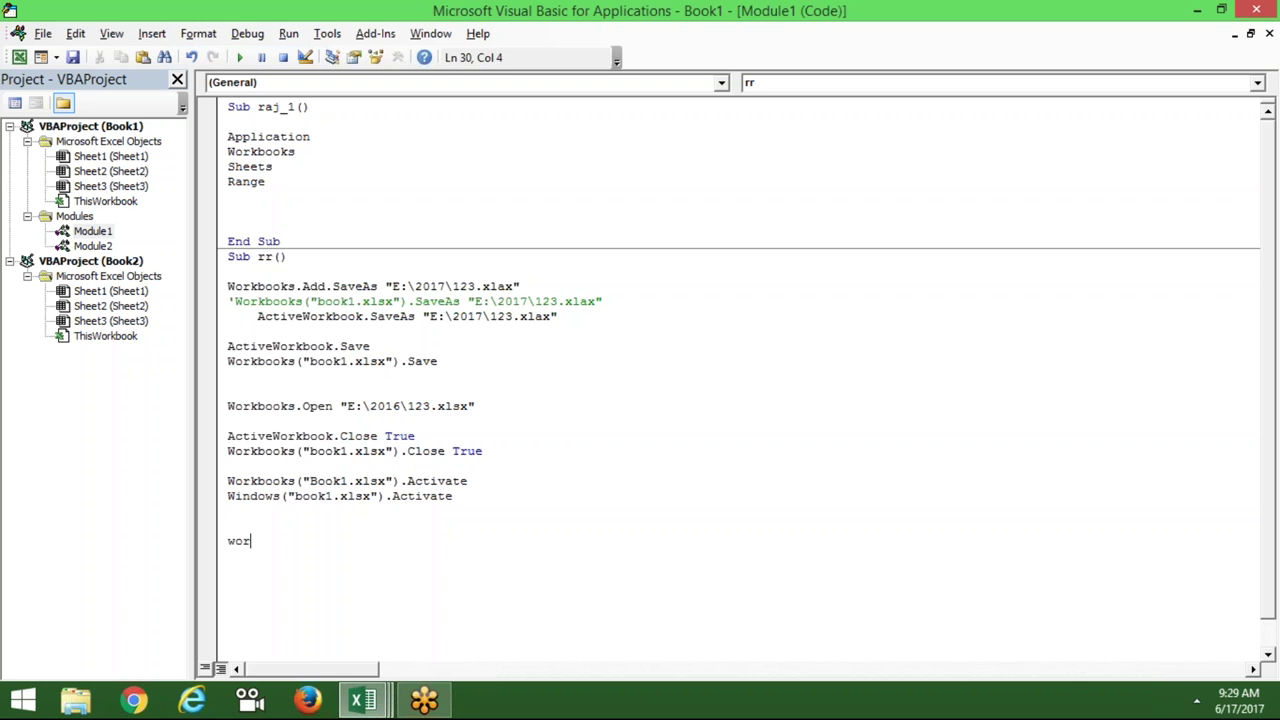
{"action": "type", "text": "kbooks"}
{"action": "type", "text": "."}
{"action": "key", "text": "BackSpace"}
{"action": "key", "text": "BackSpace"}
{"action": "key", "text": "BackSpace"}
{"action": "key", "text": "BackSpace"}
{"action": "key", "text": "BackSpace"}
{"action": "key", "text": "BackSpace"}
{"action": "key", "text": "BackSpace"}
{"action": "type", "text": "activeworkbook"}
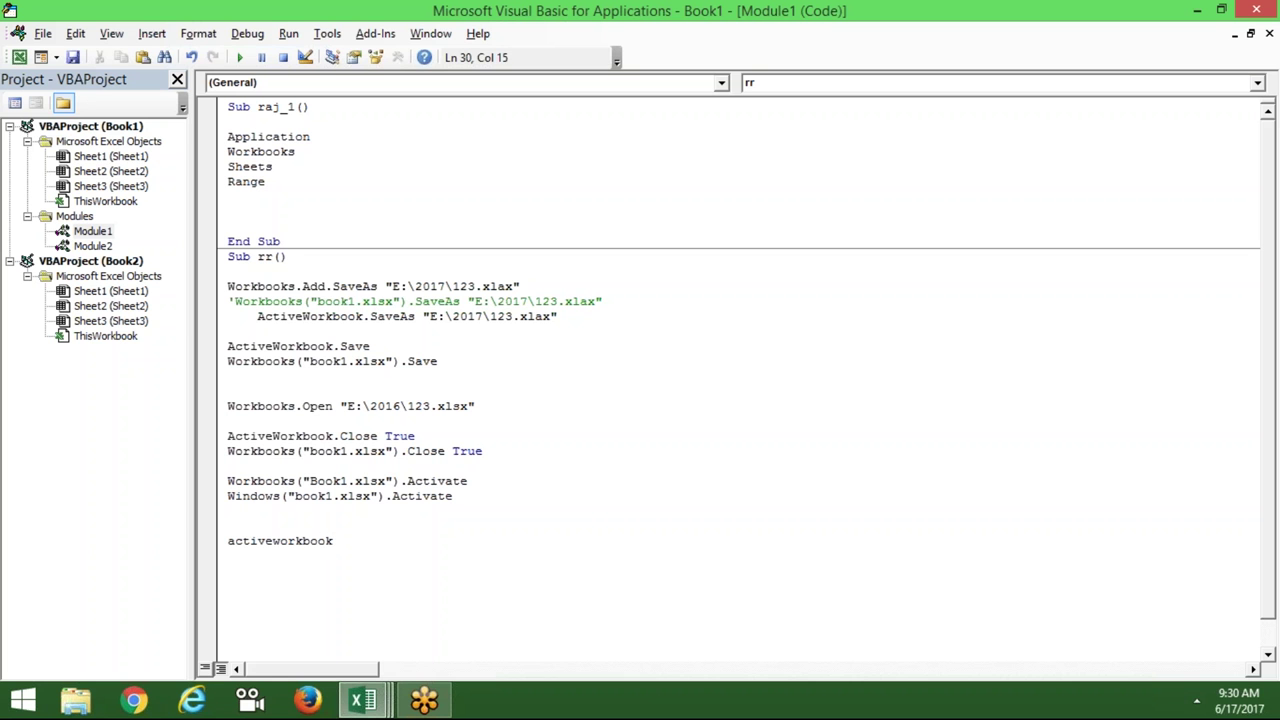
{"action": "type", "text": ".pro"}
{"action": "key", "text": "Tab"}
{"action": "key", "text": "Return"}
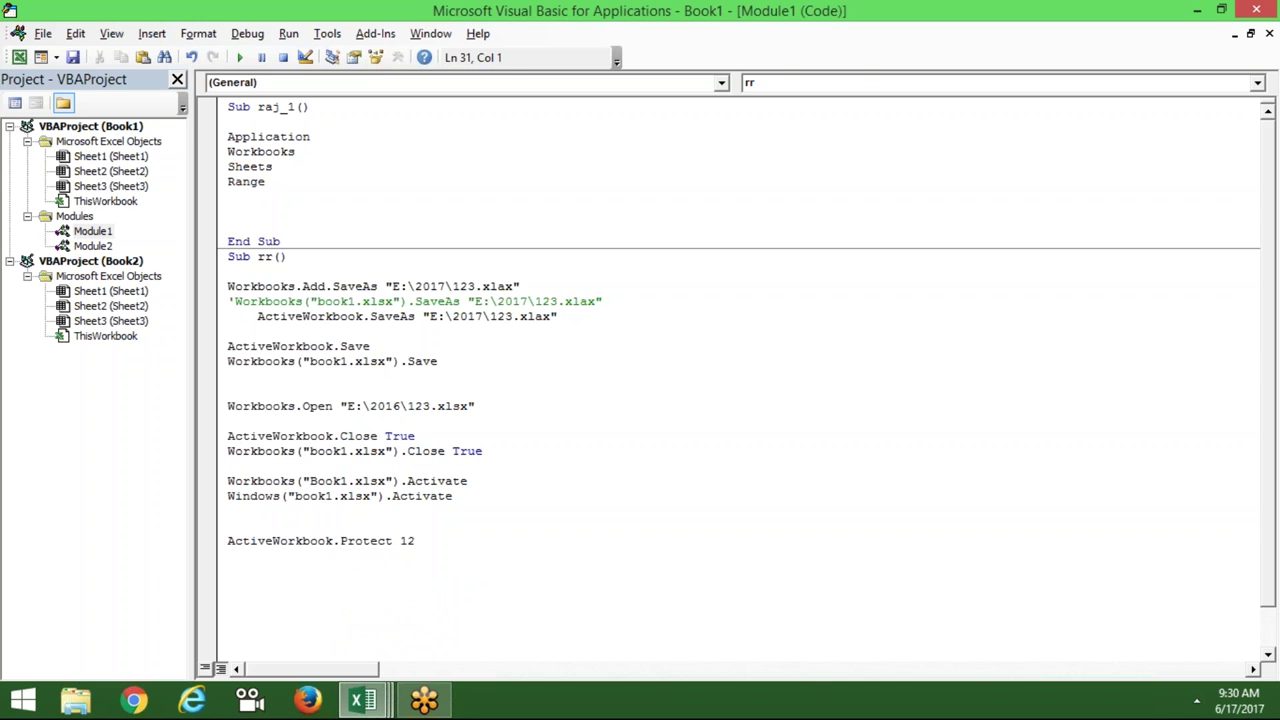
{"action": "key", "text": "alt+F11"}
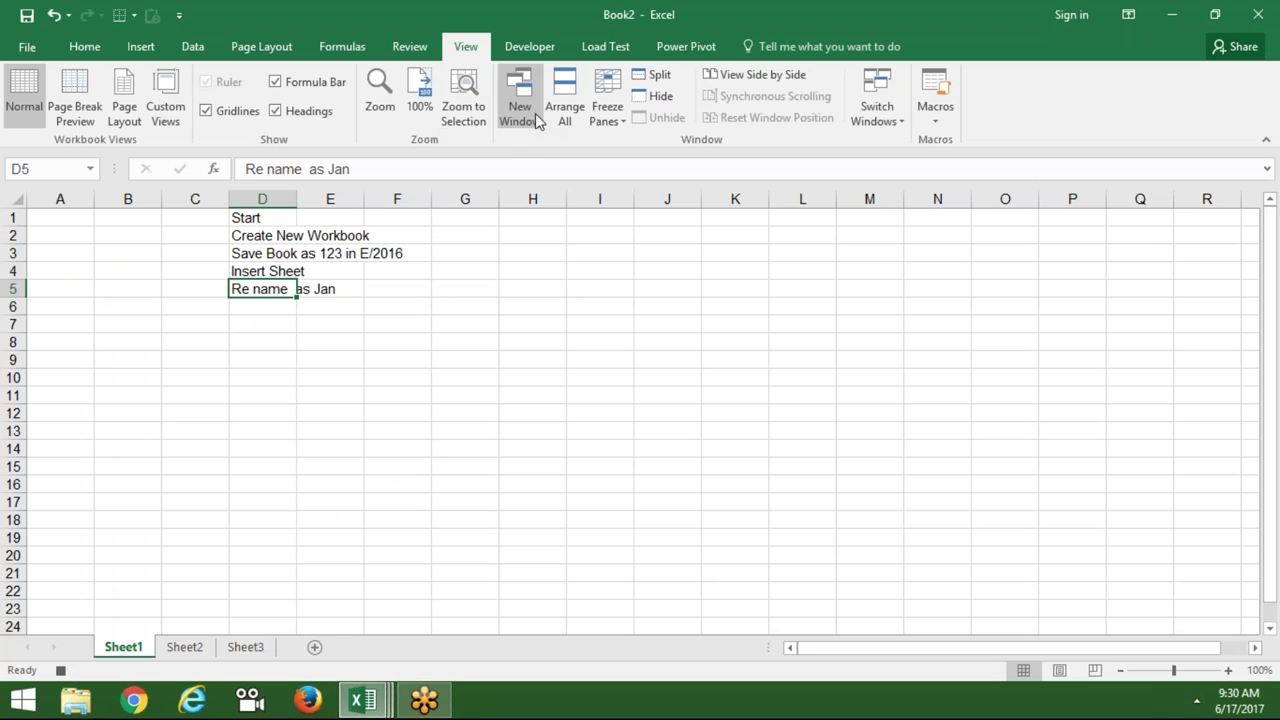
- Open the Protect Workbook settings and a macro recording, cancelling both
{"action": "left_click", "coordinate": [411, 46]}
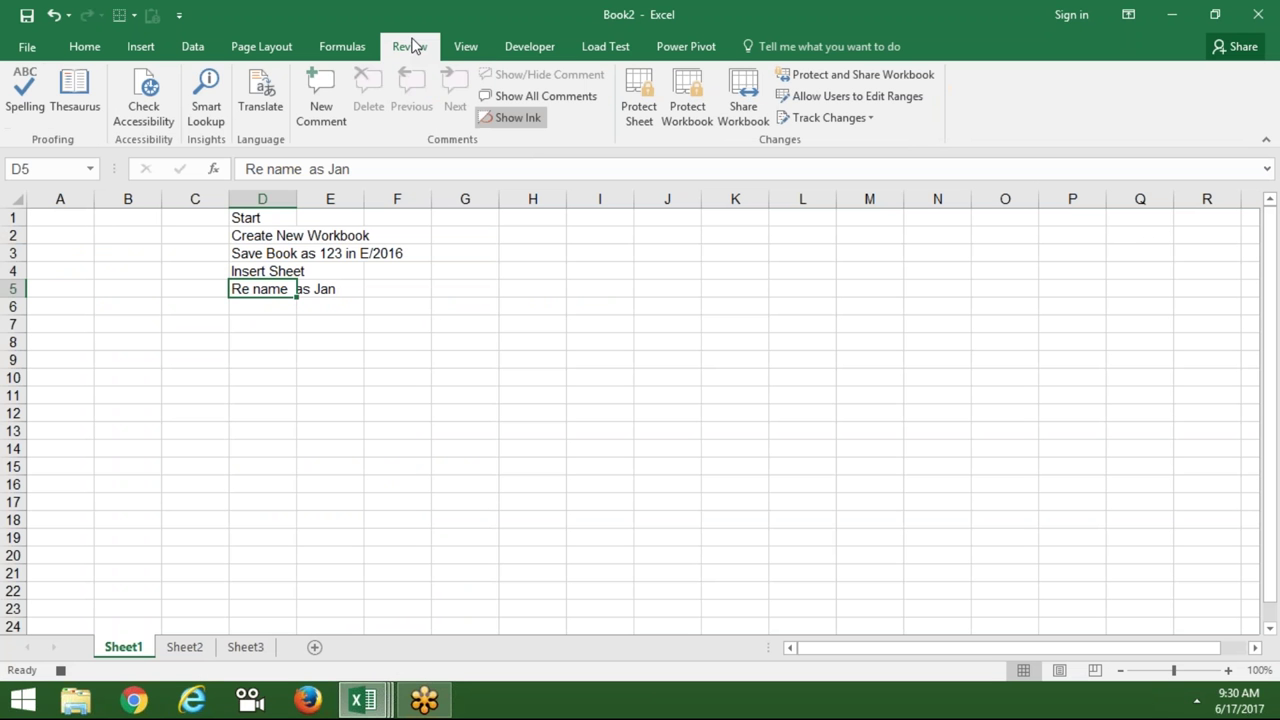
{"action": "left_click", "coordinate": [686, 118]}
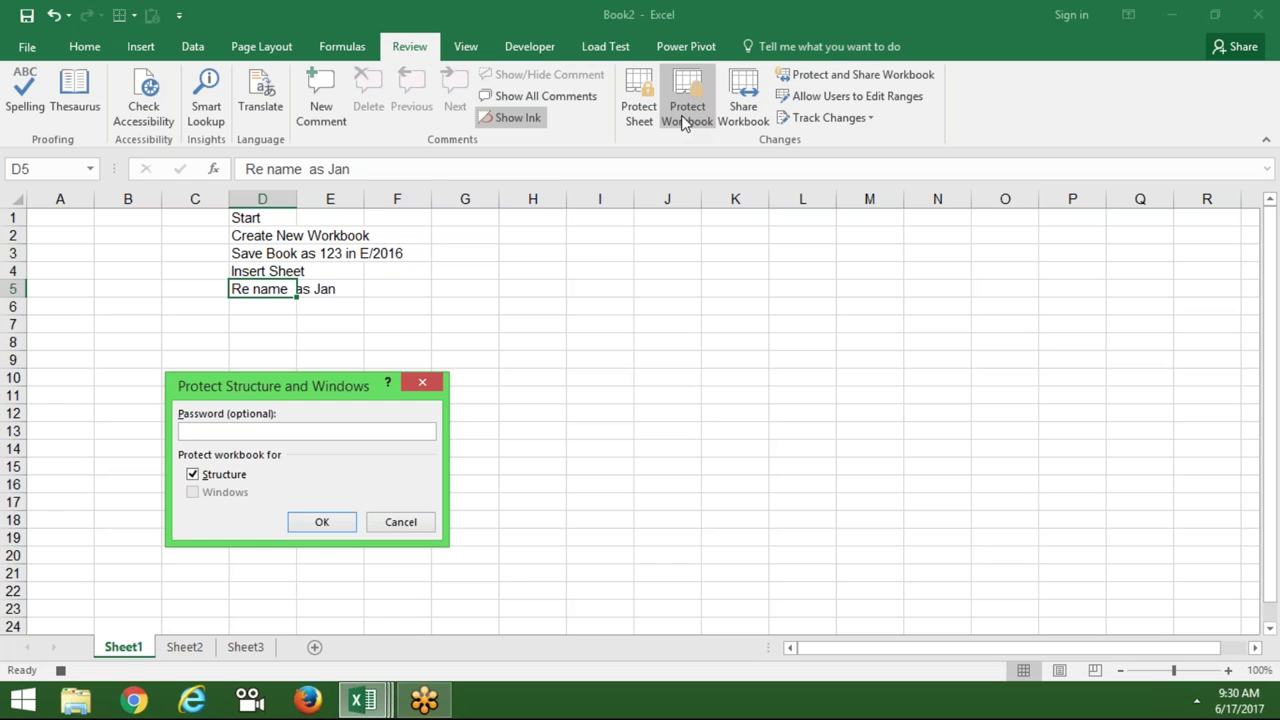
{"action": "key", "text": "Return"}
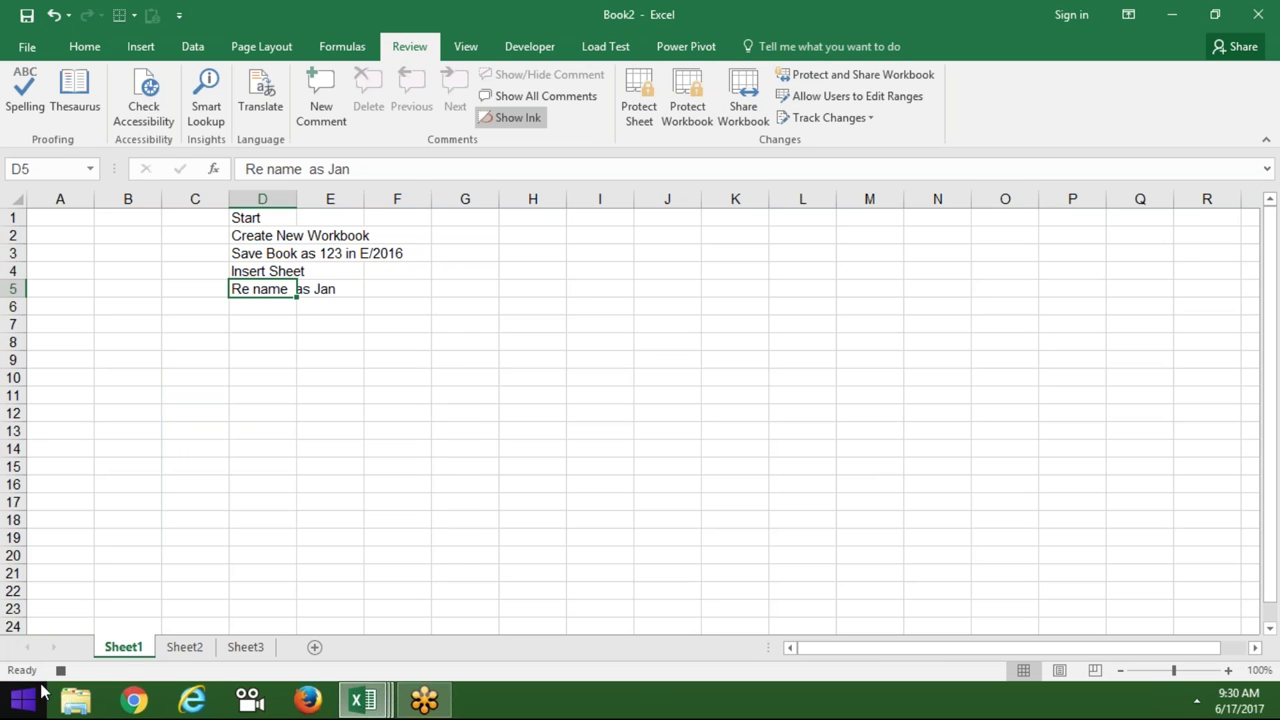
{"action": "left_click", "coordinate": [60, 670]}
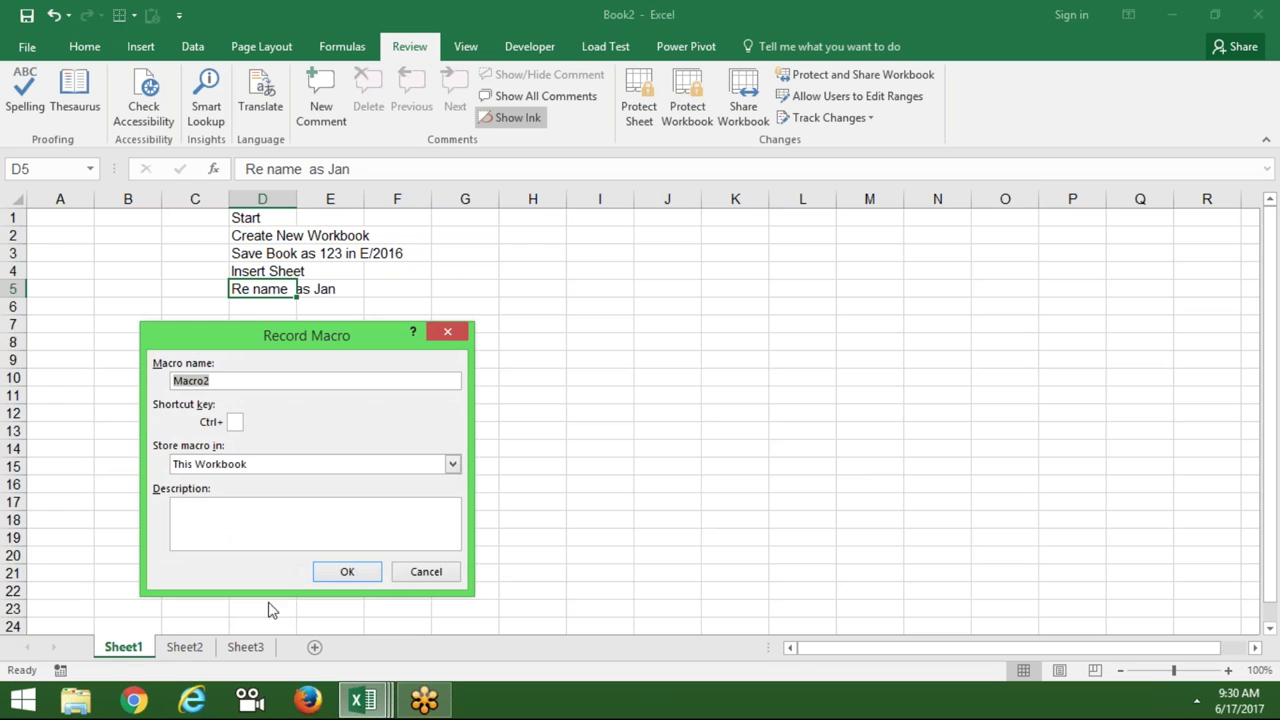
{"action": "left_click", "coordinate": [412, 574]}
- Protect Book2's workbook structure with no password
{"action": "left_click", "coordinate": [480, 270]}
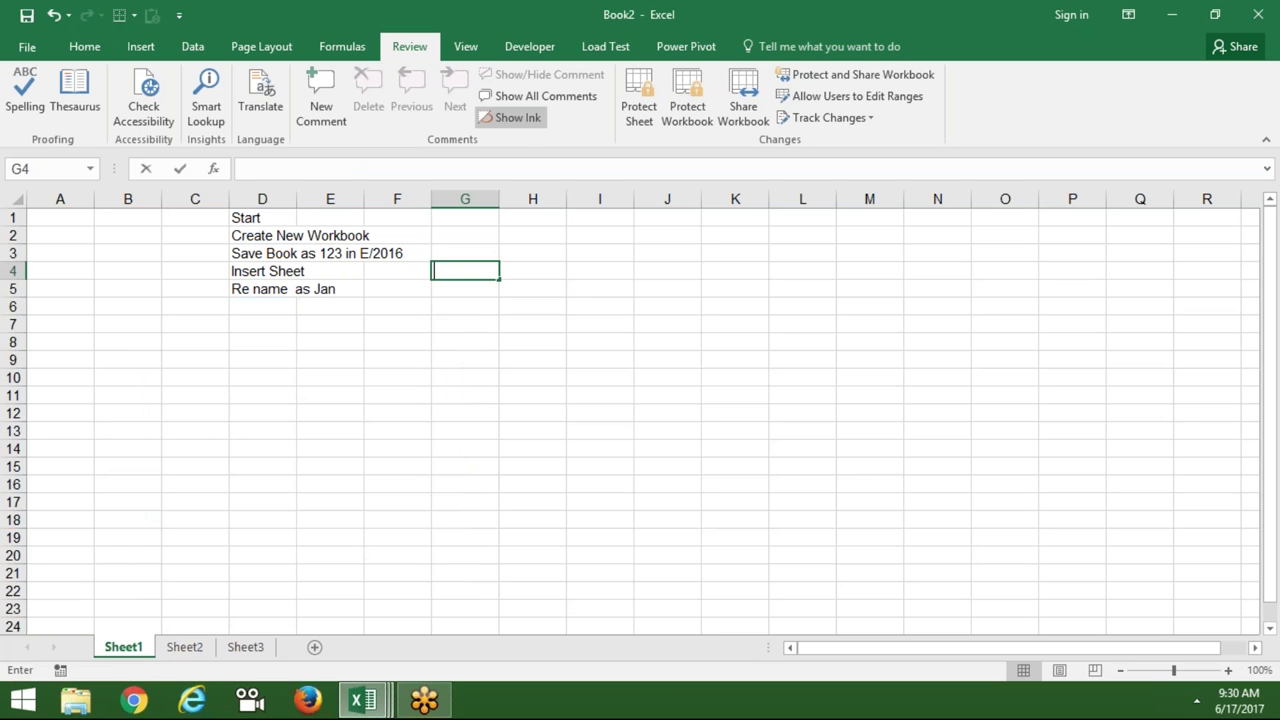
{"action": "left_click", "coordinate": [378, 323]}
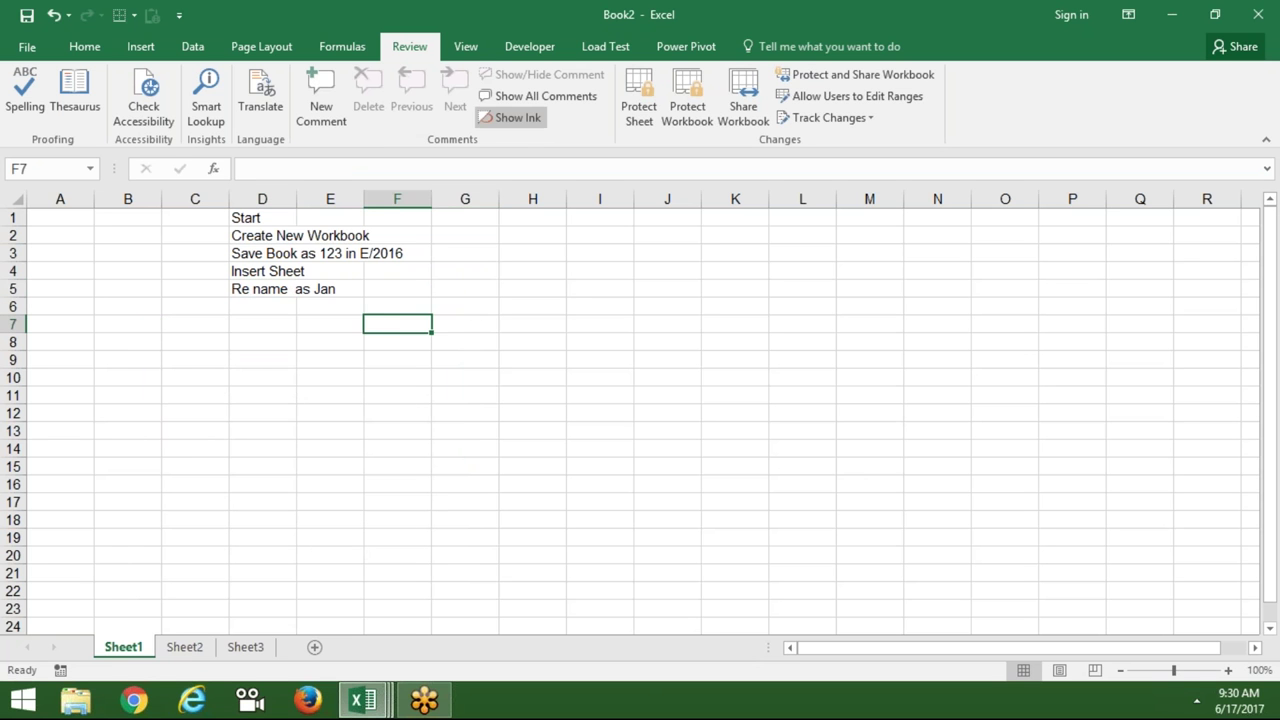
{"action": "left_click", "coordinate": [673, 125]}
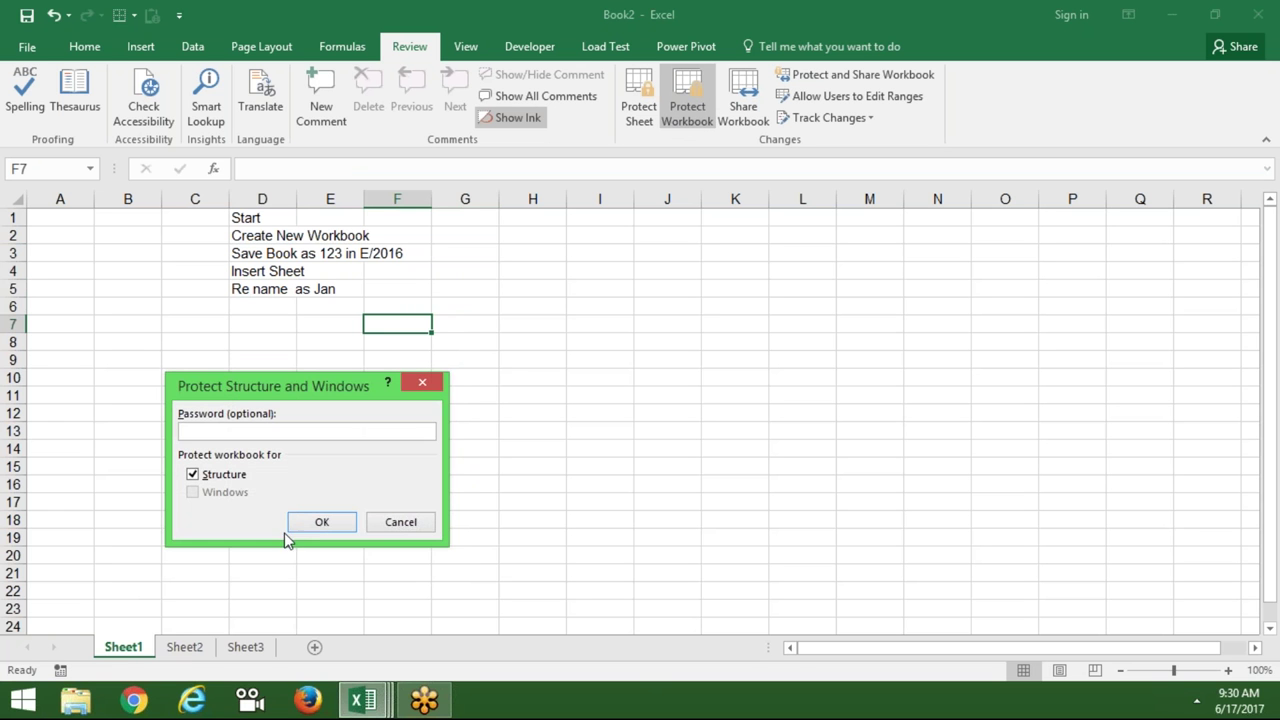
{"action": "left_click", "coordinate": [320, 533]}
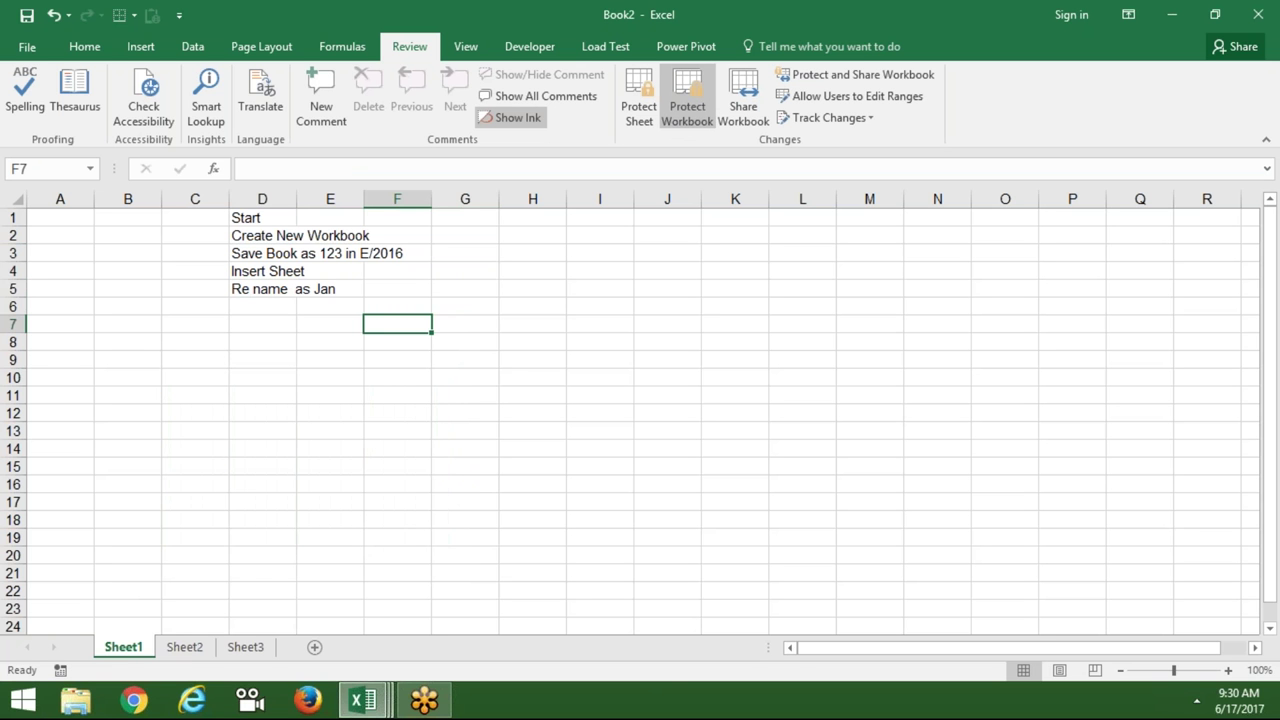
{"action": "right_click", "coordinate": [122, 650]}
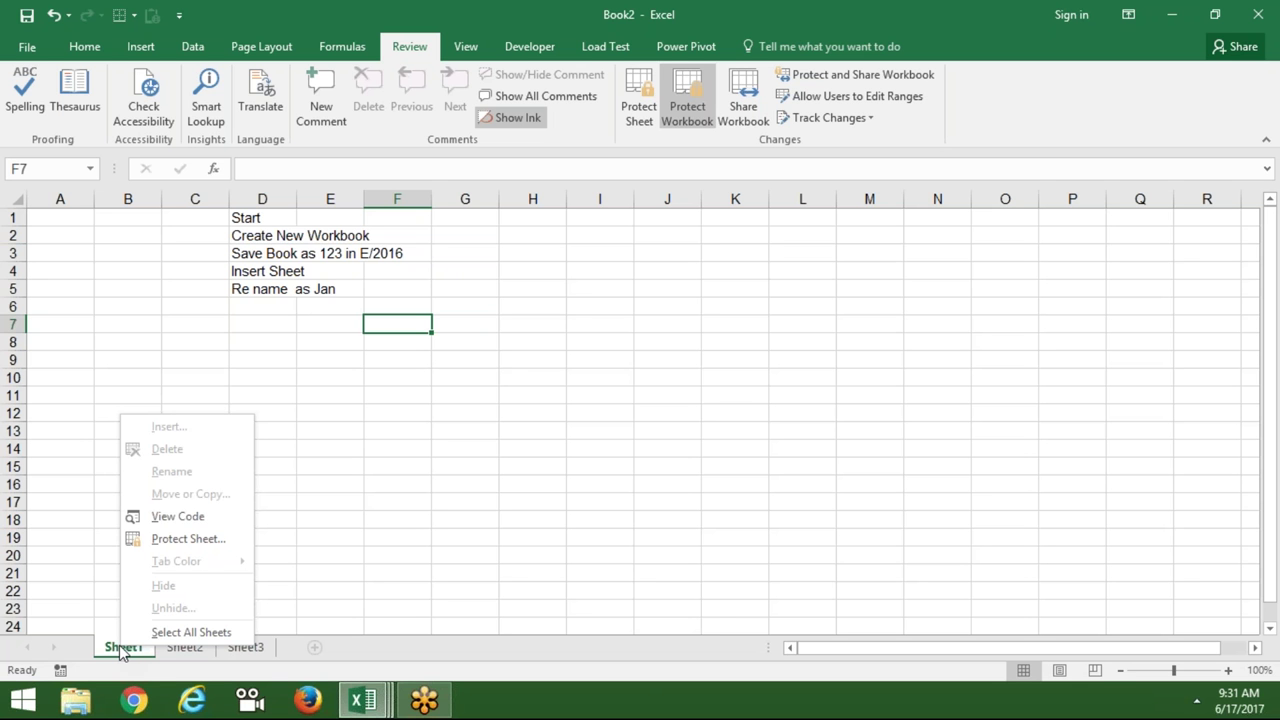
{"action": "left_click", "coordinate": [122, 650]}
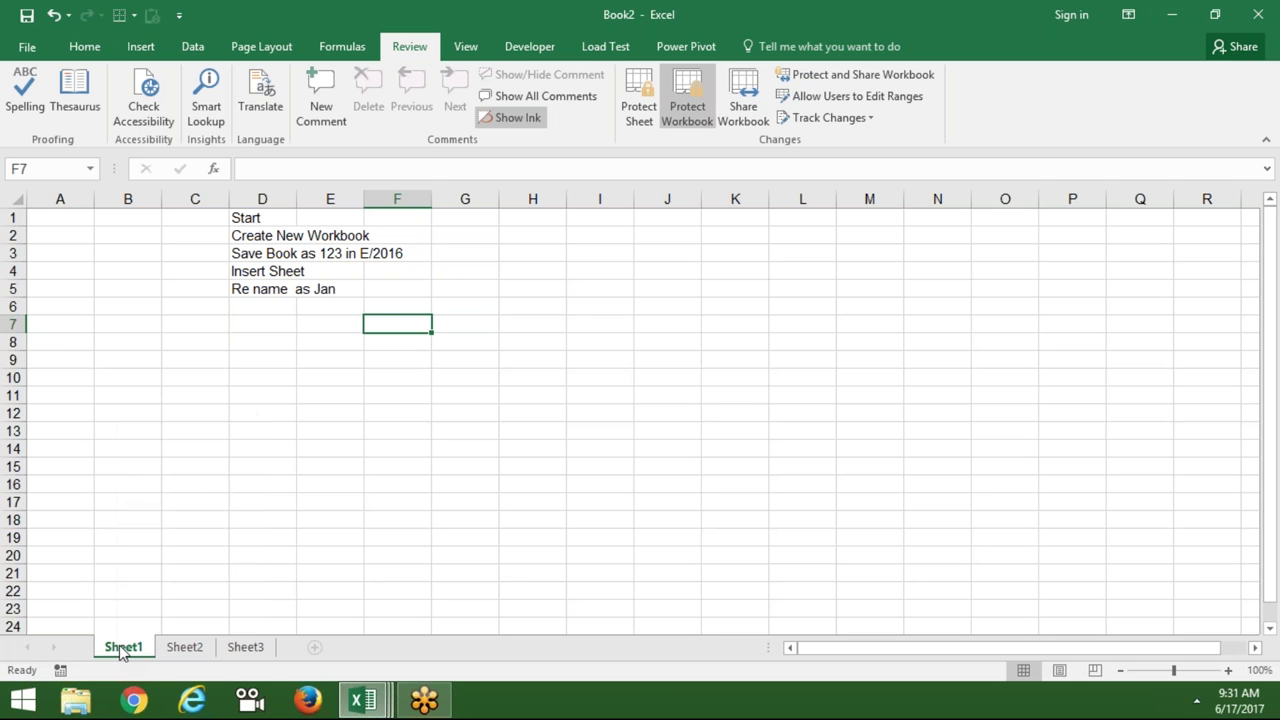
{"action": "key", "text": "alt+F11"}
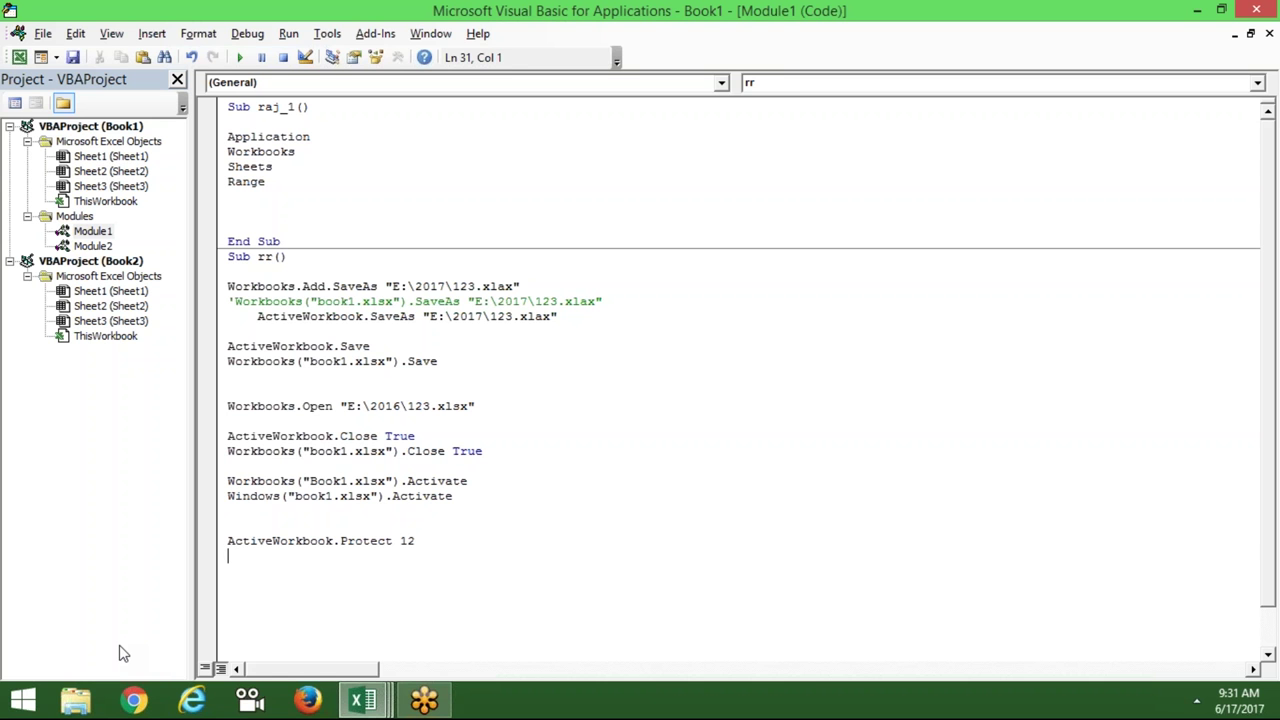
{"action": "type", "text": "Workbooks(\"Book1.xlsx\")"}
{"action": "key", "text": "BackSpace"}
{"action": "key", "text": "BackSpace"}
{"action": "key", "text": "BackSpace"}
{"action": "key", "text": "BackSpace"}
{"action": "key", "text": "BackSpace"}
{"action": "key", "text": "BackSpace"}
{"action": "key", "text": "BackSpace"}
{"action": "key", "text": "BackSpace"}
{"action": "key", "text": "BackSpace"}
{"action": "left_click_drag", "start_coordinate": [331, 541], "coordinate": [225, 543]}
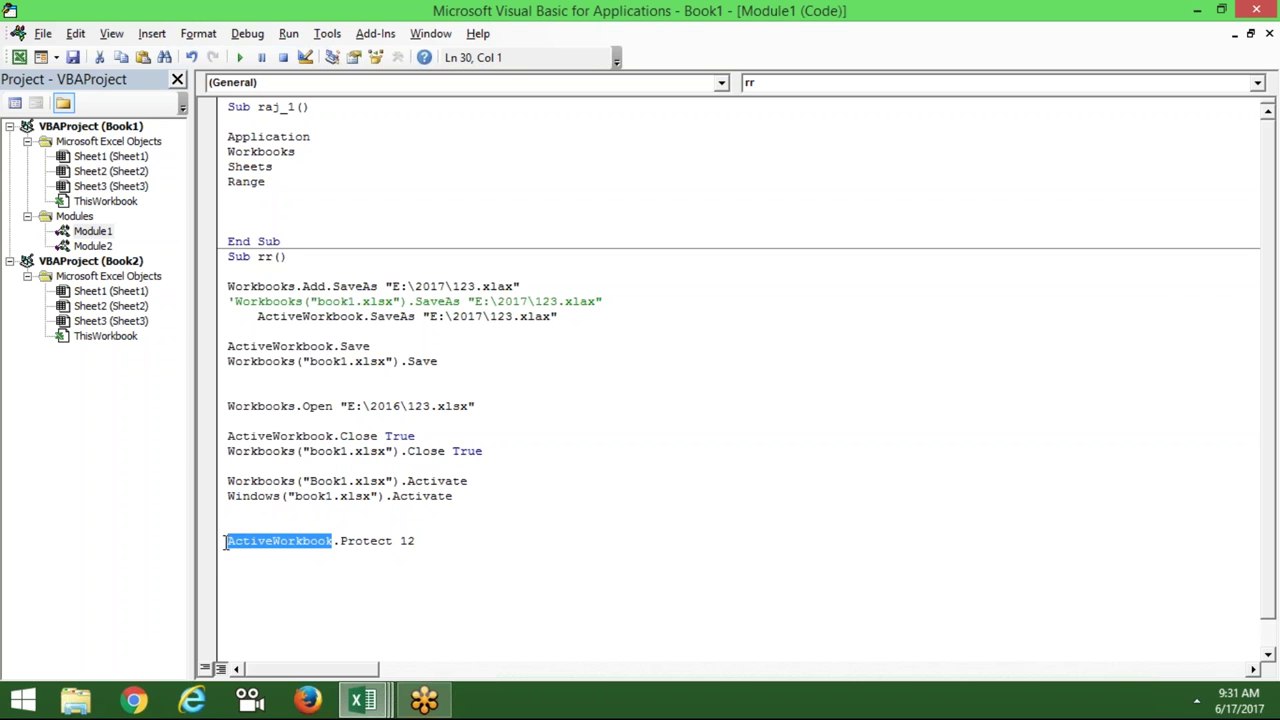
{"action": "key", "text": "ctrl+c"}
{"action": "left_click", "coordinate": [234, 562]}
{"action": "key", "text": "ctrl+v"}
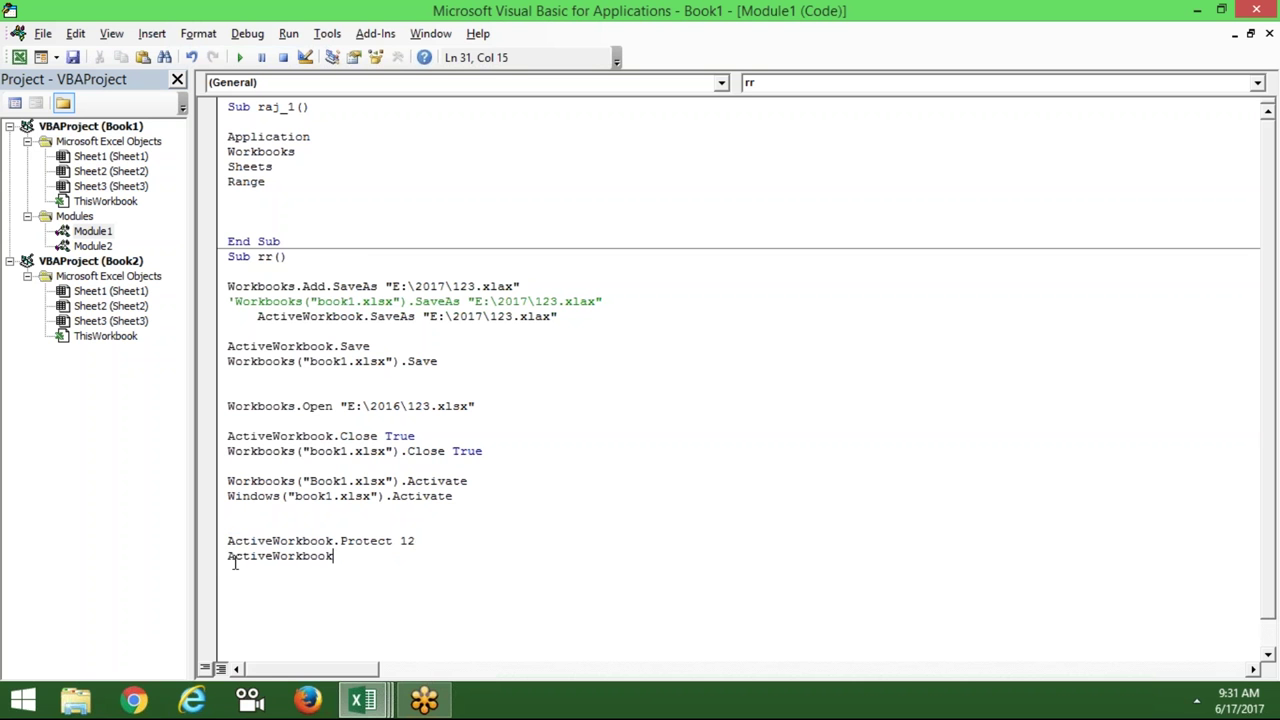
{"action": "type", "text": ".pa"}
{"action": "key", "text": "Down"}
{"action": "key", "text": "Tab"}
{"action": "key", "text": "Return"}
{"action": "key", "text": "Return"}
{"action": "key", "text": "Return"}
{"action": "key", "text": "Return"}
{"action": "key", "text": "Return"}
{"action": "key", "text": "Return"}
{"action": "key", "text": "Return"}
{"action": "key", "text": "Return"}
{"action": "key", "text": "Return"}
- Scroll down and step along the ActiveWorkbook.Password line
{"action": "scroll", "coordinate": [740, 380], "scroll_direction": "down", "scroll_amount": 1}
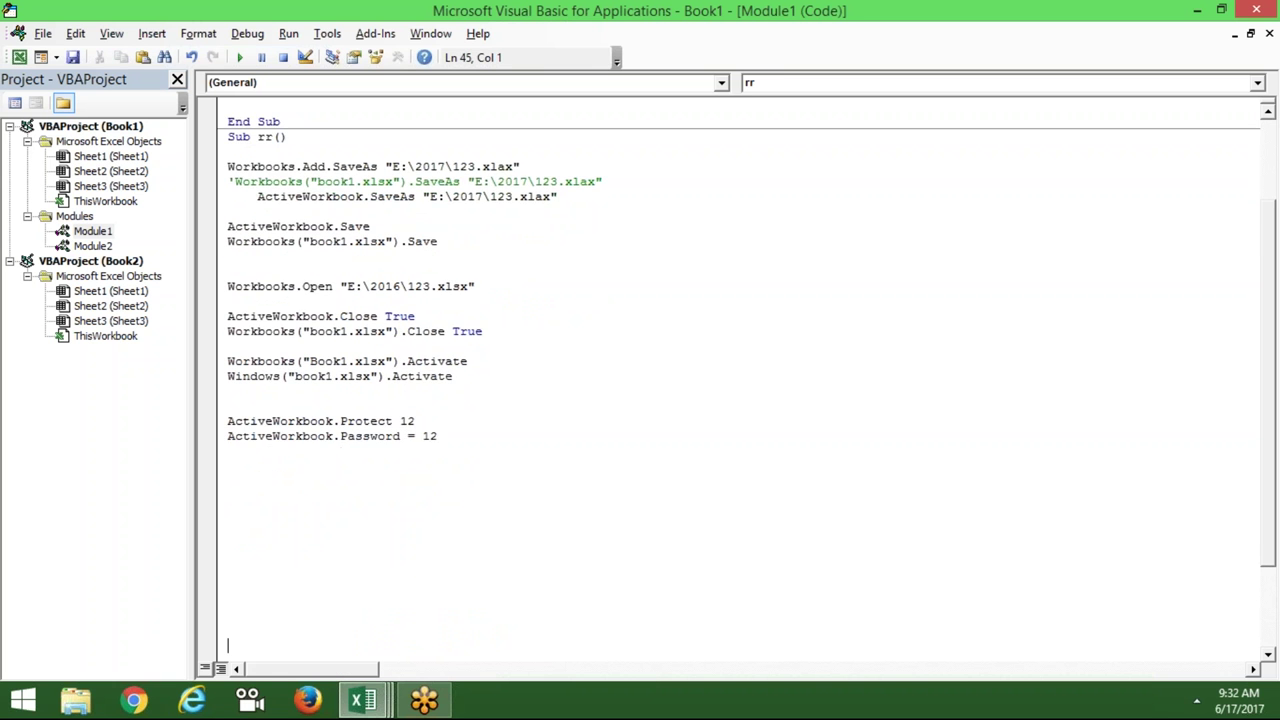
{"action": "key", "text": "Up"}
{"action": "key", "text": "Up"}
{"action": "key", "text": "Up"}
{"action": "key", "text": "Up"}
{"action": "key", "text": "Up"}
{"action": "key", "text": "shift+Right"}
{"action": "key", "text": "shift+Right"}
{"action": "key", "text": "shift+Right"}
{"action": "key", "text": "shift+Right"}
{"action": "key", "text": "shift+Right"}
{"action": "key", "text": "shift+Right"}
{"action": "key", "text": "Right"}
{"action": "key", "text": "Right"}
{"action": "key", "text": "Right"}
{"action": "key", "text": "Right"}
{"action": "key", "text": "shift+Right"}
{"action": "key", "text": "shift+Right"}
{"action": "key", "text": "shift+Right"}
{"action": "key", "text": "shift+Right"}
{"action": "key", "text": "shift+Right"}
{"action": "key", "text": "Right"}
{"action": "key", "text": "Right"}
{"action": "left_click", "coordinate": [334, 287]}
{"action": "double_click", "coordinate": [418, 437]}
{"action": "double_click", "coordinate": [330, 437]}
{"action": "left_click", "coordinate": [348, 437]}
{"action": "double_click", "coordinate": [418, 437]}
{"action": "left_click", "coordinate": [401, 422]}
{"action": "left_click", "coordinate": [422, 448]}
{"action": "double_click", "coordinate": [412, 437]}
{"action": "double_click", "coordinate": [412, 437]}
{"action": "key", "text": "Down"}
{"action": "left_click", "coordinate": [372, 437]}
{"action": "double_click", "coordinate": [372, 437]}
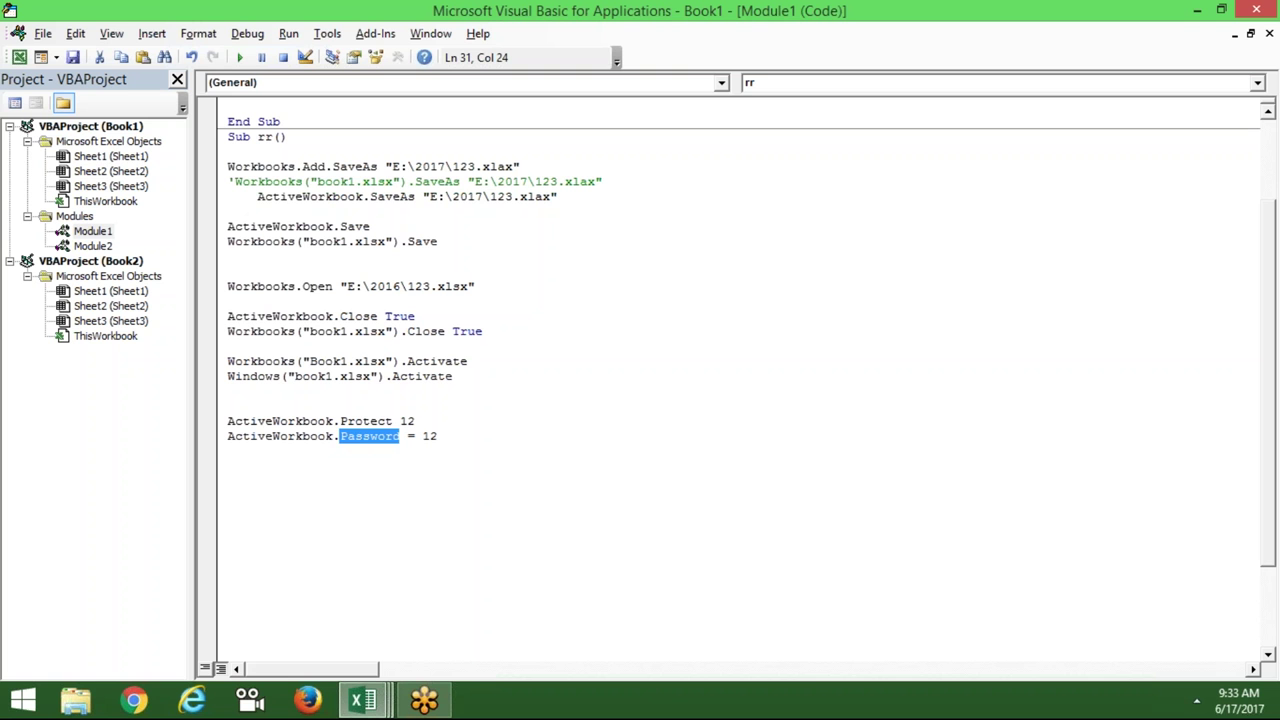
{"action": "double_click", "coordinate": [392, 421]}
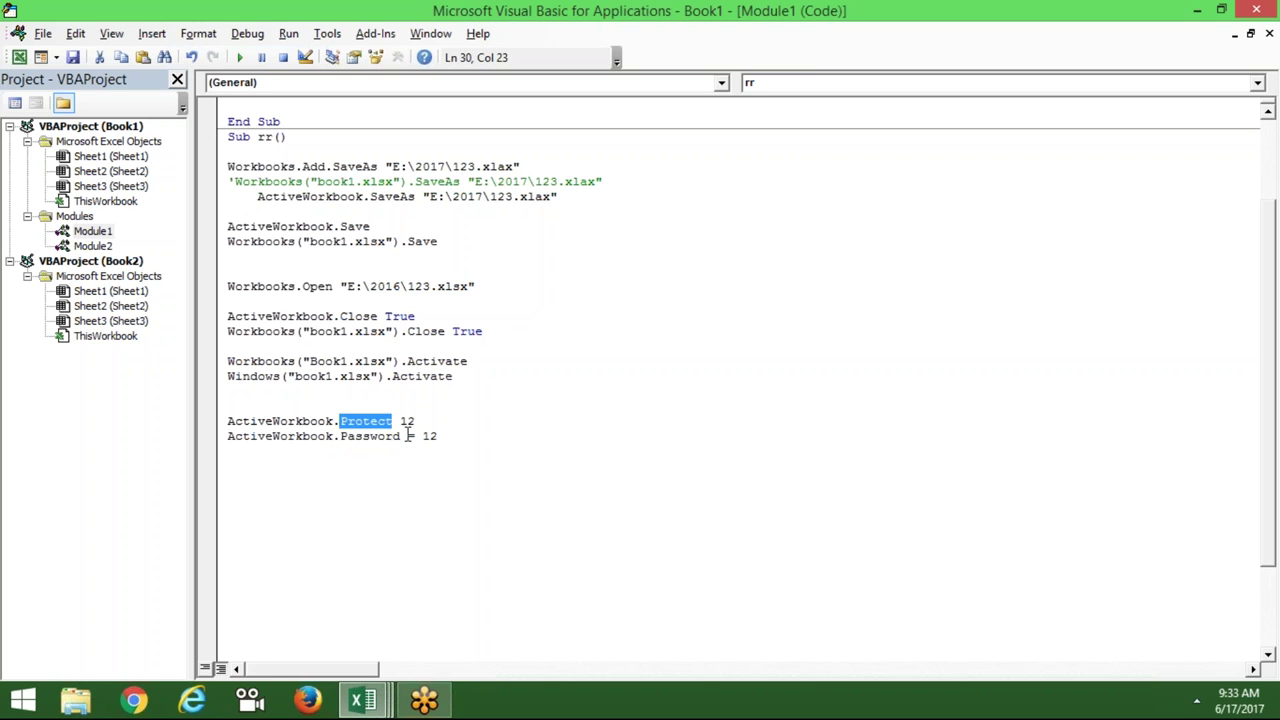
{"action": "left_click", "coordinate": [407, 436]}
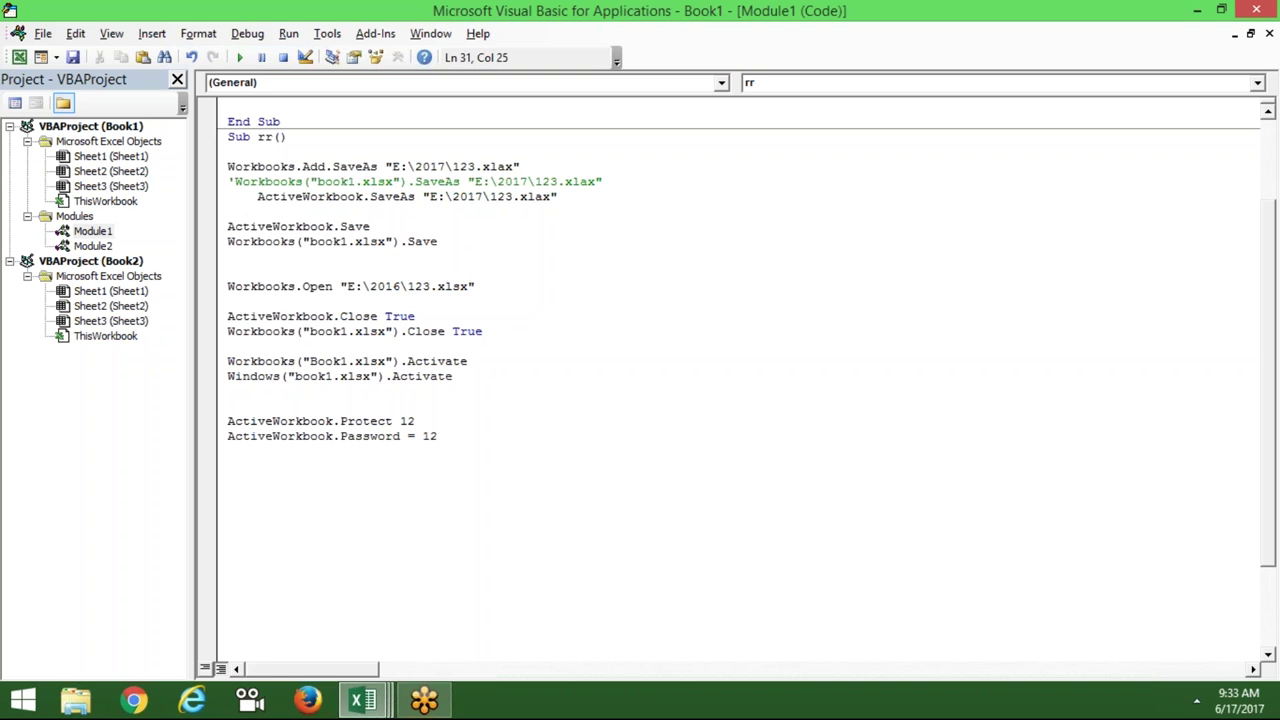
{"action": "left_click", "coordinate": [393, 420]}
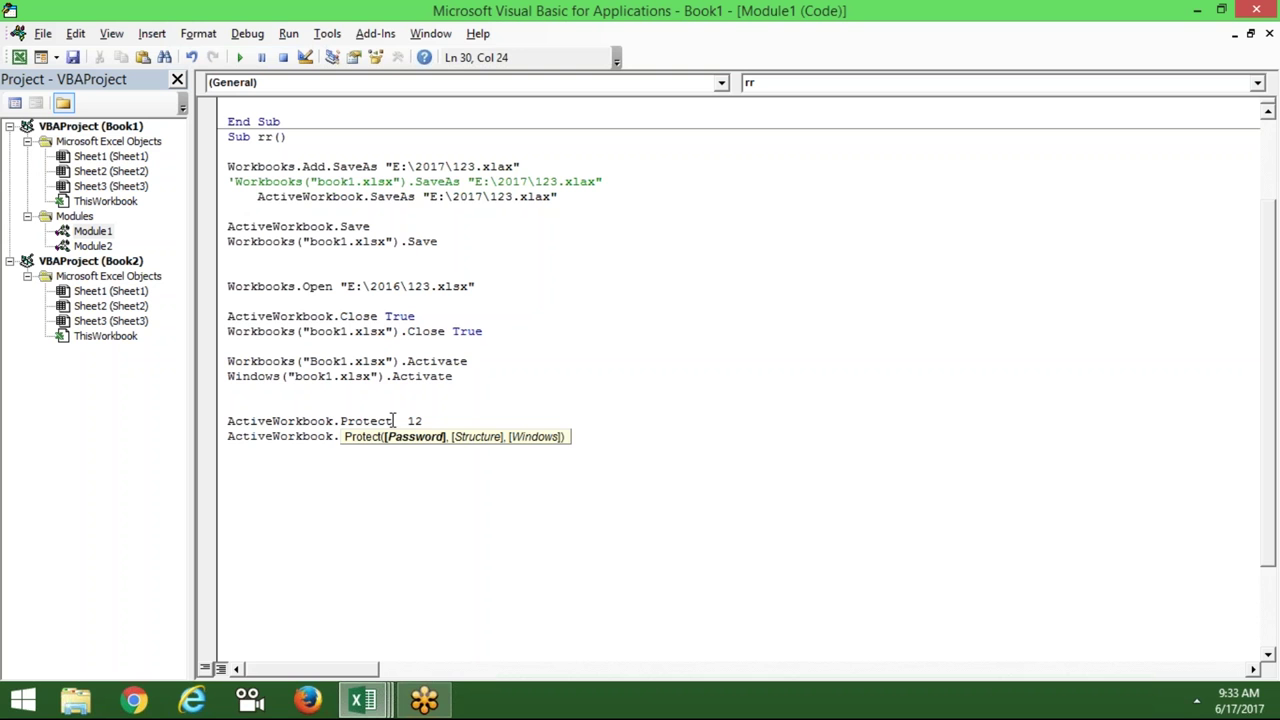
{"action": "key", "text": "Delete"}
{"action": "left_click", "coordinate": [393, 456]}
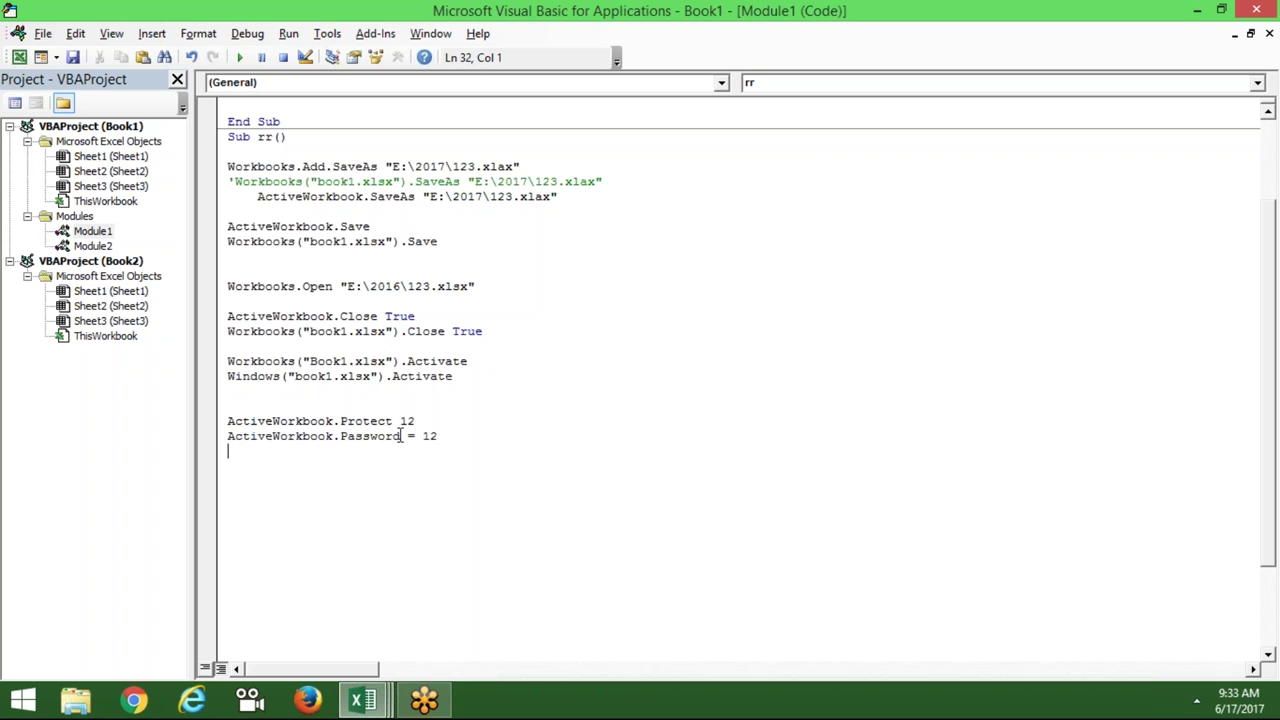
{"action": "left_click", "coordinate": [403, 436]}
- Remove the extra space on the Password line and insert a second dot before .Protect
{"action": "key", "text": "BackSpace"}
{"action": "left_click", "coordinate": [335, 421]}
{"action": "type", "text": "."}
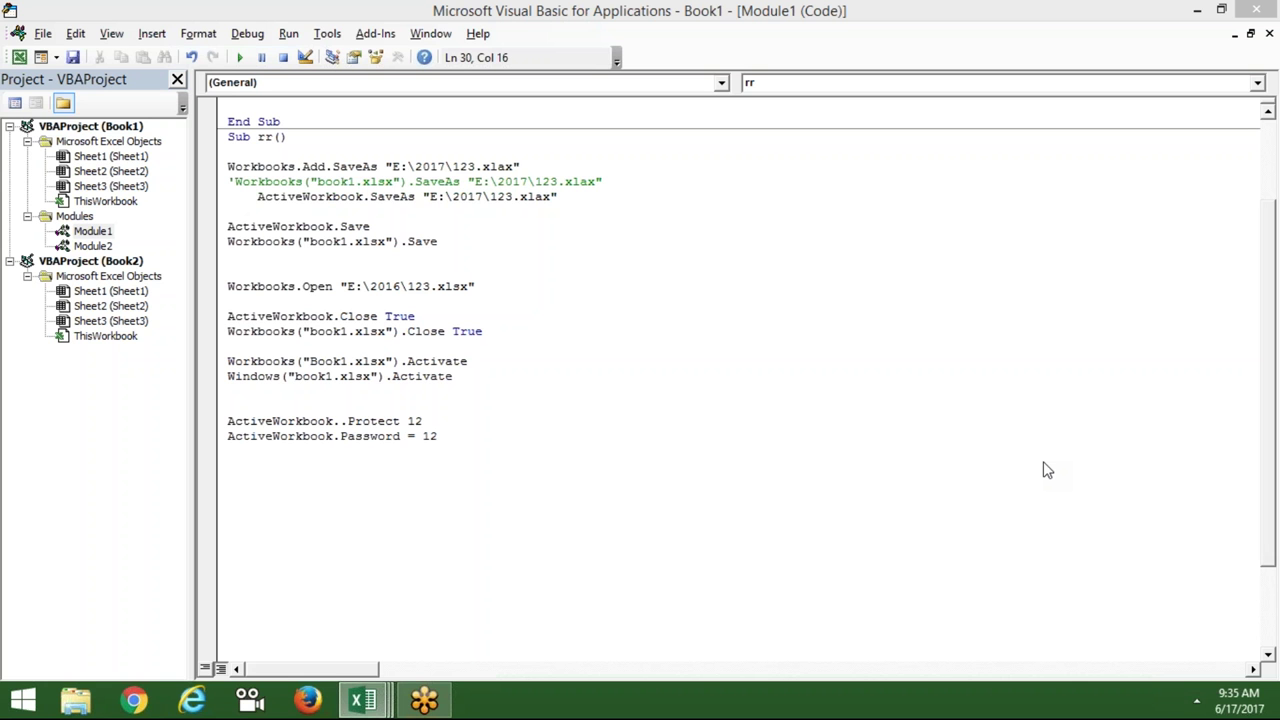
{"action": "key", "text": "Down"}
{"action": "left_click", "coordinate": [566, 442]}
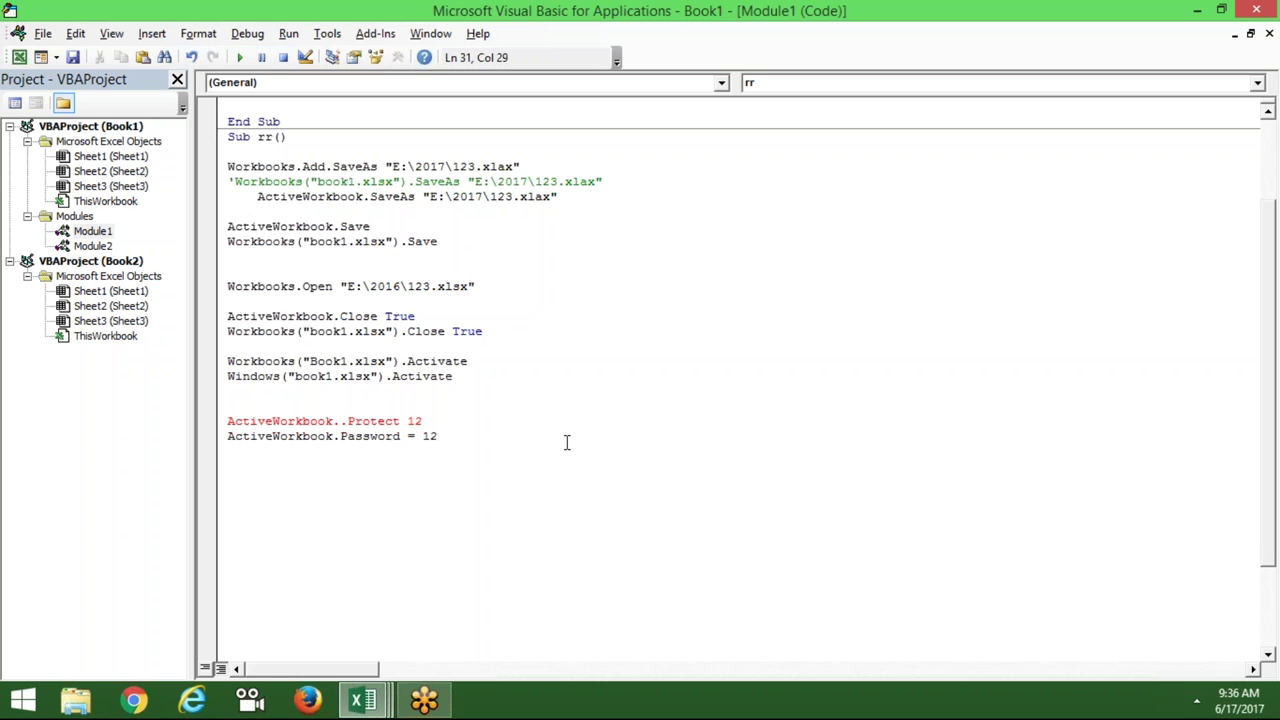
{"action": "left_click", "coordinate": [348, 423]}
{"action": "key", "text": "BackSpace"}
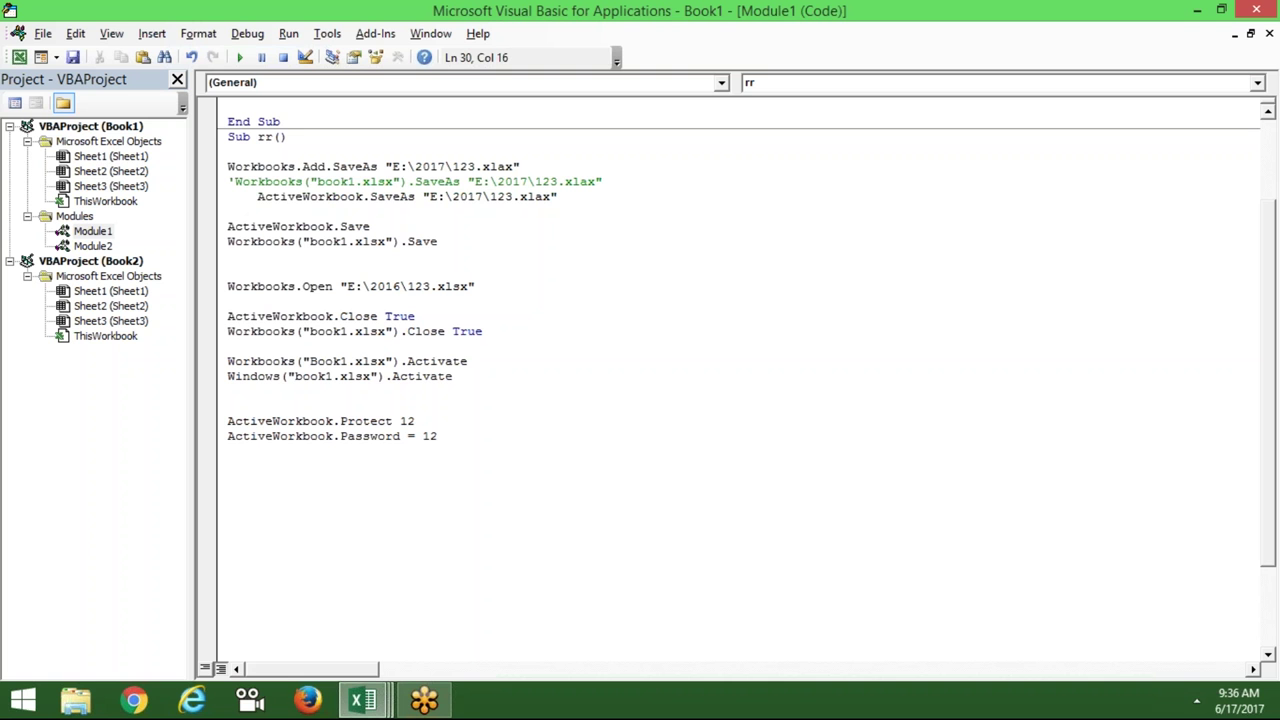
{"action": "left_click", "coordinate": [424, 448]}
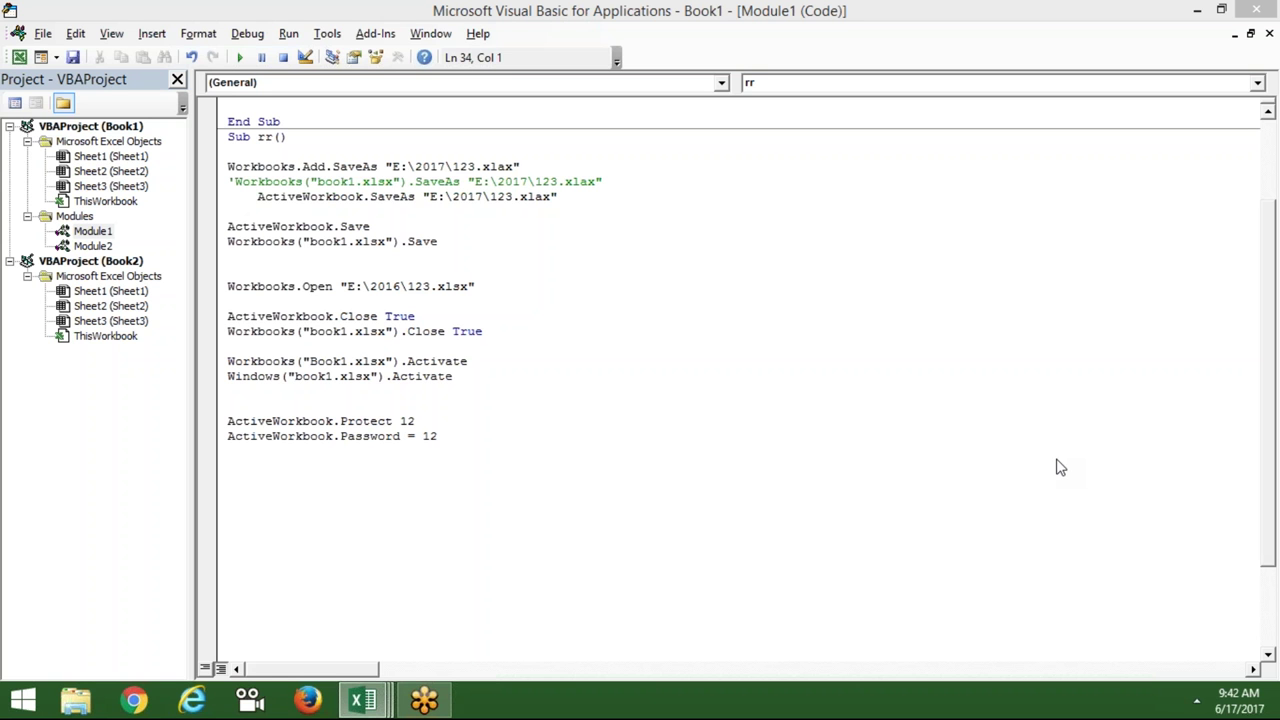
{"action": "left_click", "coordinate": [508, 421]}
{"action": "left_click", "coordinate": [511, 430]}
{"action": "key", "text": "Return"}
{"action": "key", "text": "Return"}
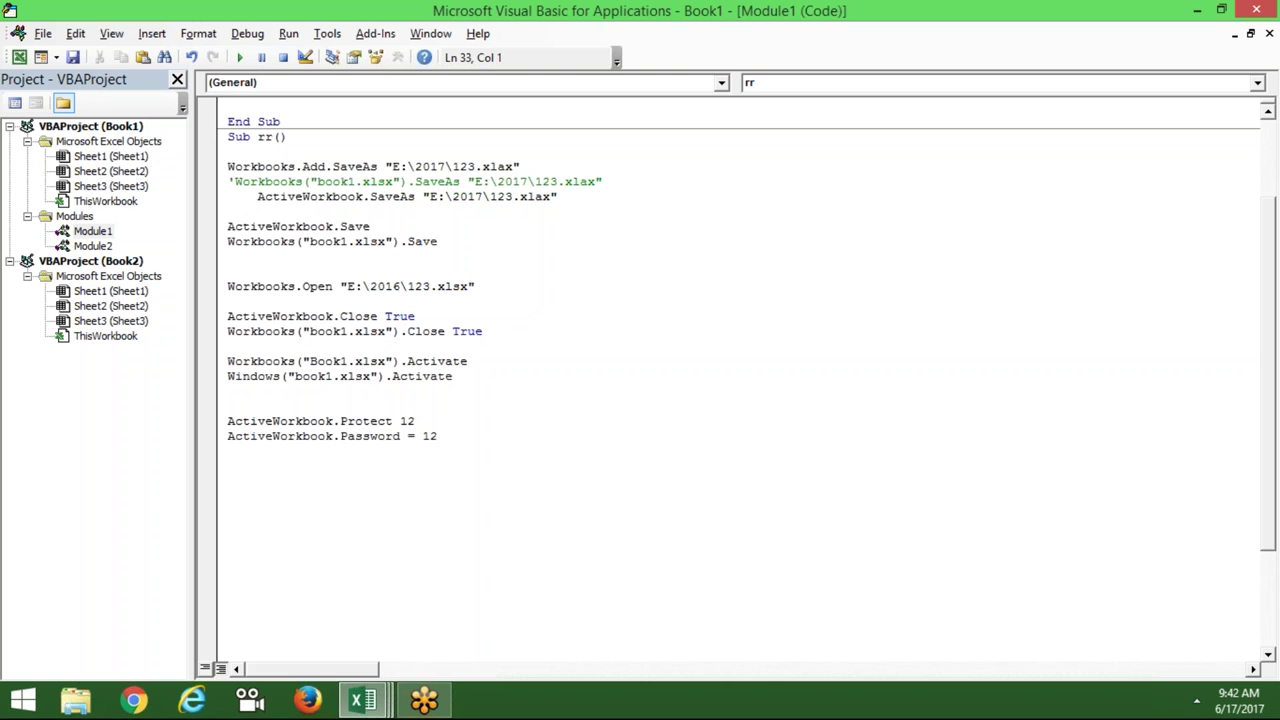
{"action": "key", "text": "Return"}
{"action": "key", "text": "Return"}
{"action": "key", "text": "Return"}
{"action": "key", "text": "Return"}
{"action": "key", "text": "Return"}
{"action": "key", "text": "Down"}
{"action": "key", "text": "Down"}
{"action": "key", "text": "Down"}
{"action": "key", "text": "Down"}
{"action": "key", "text": "Down"}
{"action": "key", "text": "Down"}
{"action": "key", "text": "Down"}
{"action": "key", "text": "Down"}
{"action": "key", "text": "Up"}
{"action": "key", "text": "Up"}
{"action": "key", "text": "Up"}
{"action": "key", "text": "Up"}
{"action": "key", "text": "Up"}
{"action": "key", "text": "Up"}
{"action": "key", "text": "Up"}
{"action": "key", "text": "Up"}
{"action": "key", "text": "Up"}
{"action": "key", "text": "Up"}
{"action": "key", "text": "Up"}
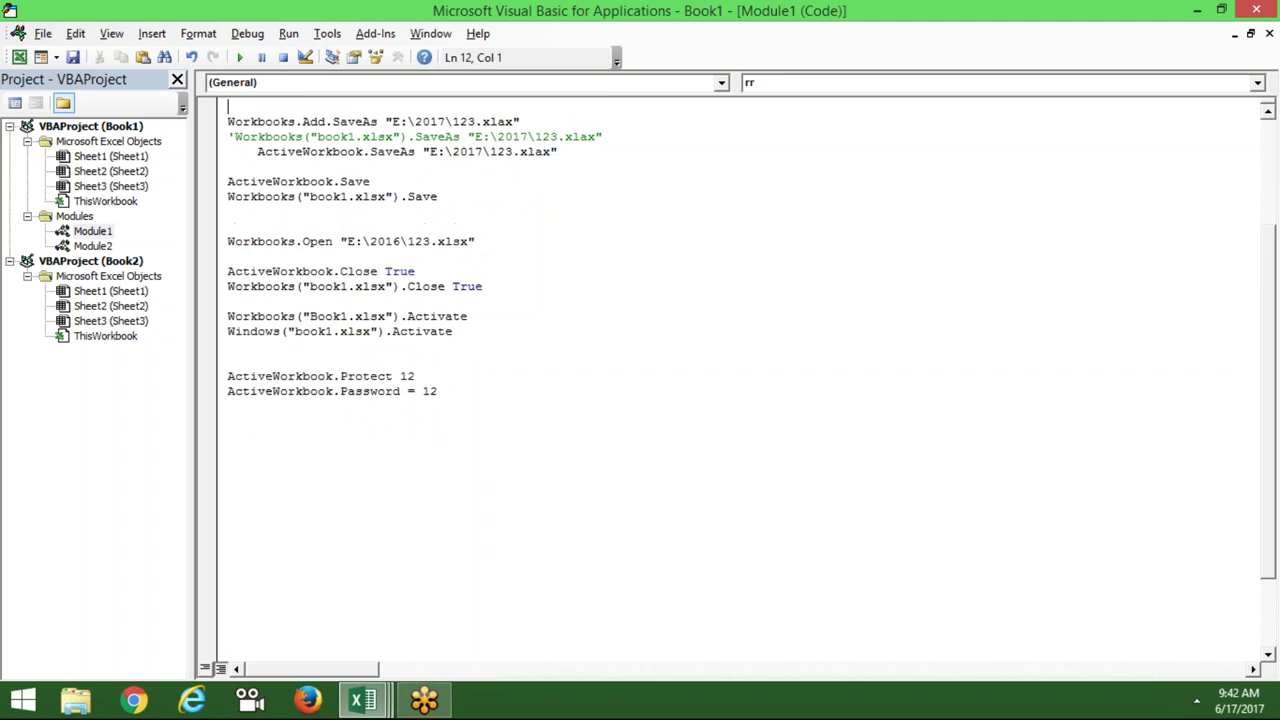
{"action": "key", "text": "Up"}
{"action": "key", "text": "Up"}
{"action": "key", "text": "Up"}
{"action": "key", "text": "Down"}
{"action": "key", "text": "Down"}
{"action": "key", "text": "Down"}
{"action": "key", "text": "Down"}
{"action": "key", "text": "Down"}
{"action": "key", "text": "Down"}
{"action": "key", "text": "Down"}
{"action": "key", "text": "Down"}
{"action": "key", "text": "Down"}
{"action": "key", "text": "Down"}
{"action": "key", "text": "Down"}
{"action": "key", "text": "Down"}
{"action": "key", "text": "Down"}
{"action": "key", "text": "Down"}
{"action": "key", "text": "Down"}
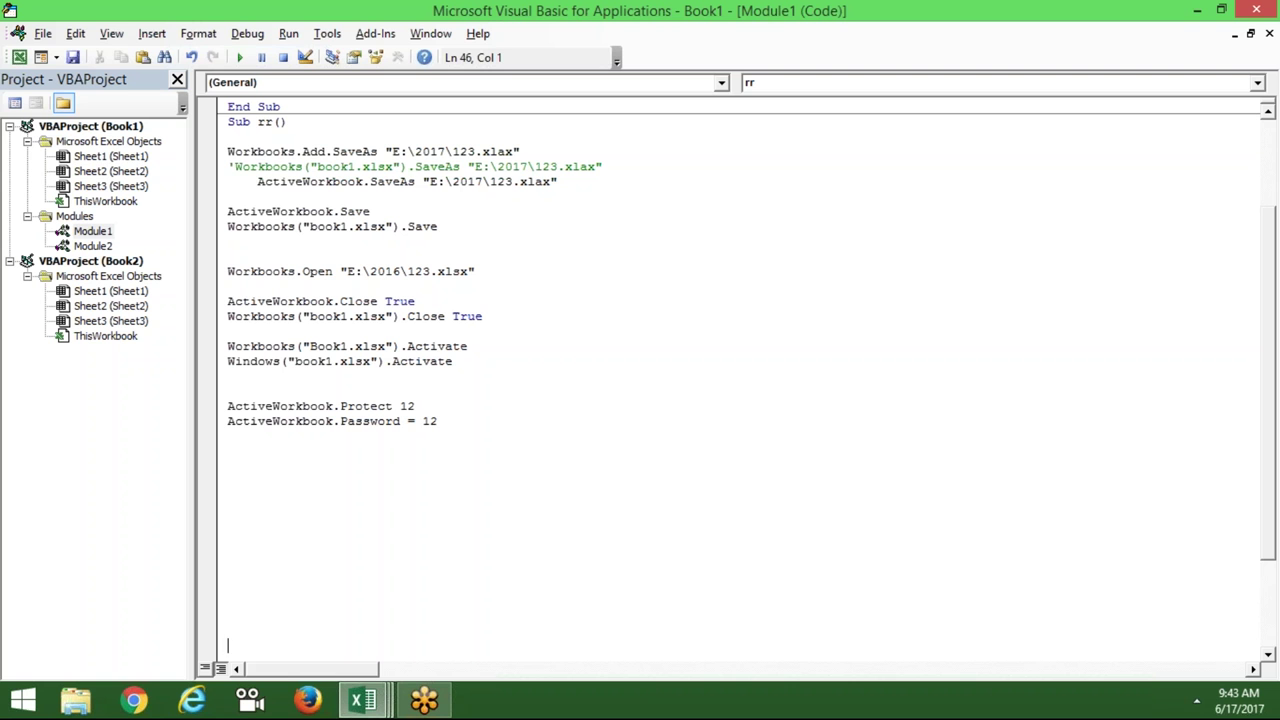
{"action": "left_click", "coordinate": [404, 460]}
{"action": "key", "text": "Return"}
{"action": "key", "text": "Up"}
{"action": "key", "text": "Up"}
{"action": "key", "text": "Up"}
{"action": "left_click", "coordinate": [228, 466]}
{"action": "key", "text": "Up"}
{"action": "key", "text": "Up"}
{"action": "key", "text": "Up"}
{"action": "key", "text": "Up"}
{"action": "key", "text": "Up"}
{"action": "key", "text": "Up"}
{"action": "key", "text": "Up"}
{"action": "key", "text": "Up"}
{"action": "key", "text": "Up"}
{"action": "key", "text": "shift+Down"}
{"action": "key", "text": "shift+Down"}
{"action": "key", "text": "shift+Down"}
{"action": "key", "text": "shift+Down"}
{"action": "key", "text": "shift+Down"}
{"action": "key", "text": "shift+Down"}
{"action": "key", "text": "shift+Down"}
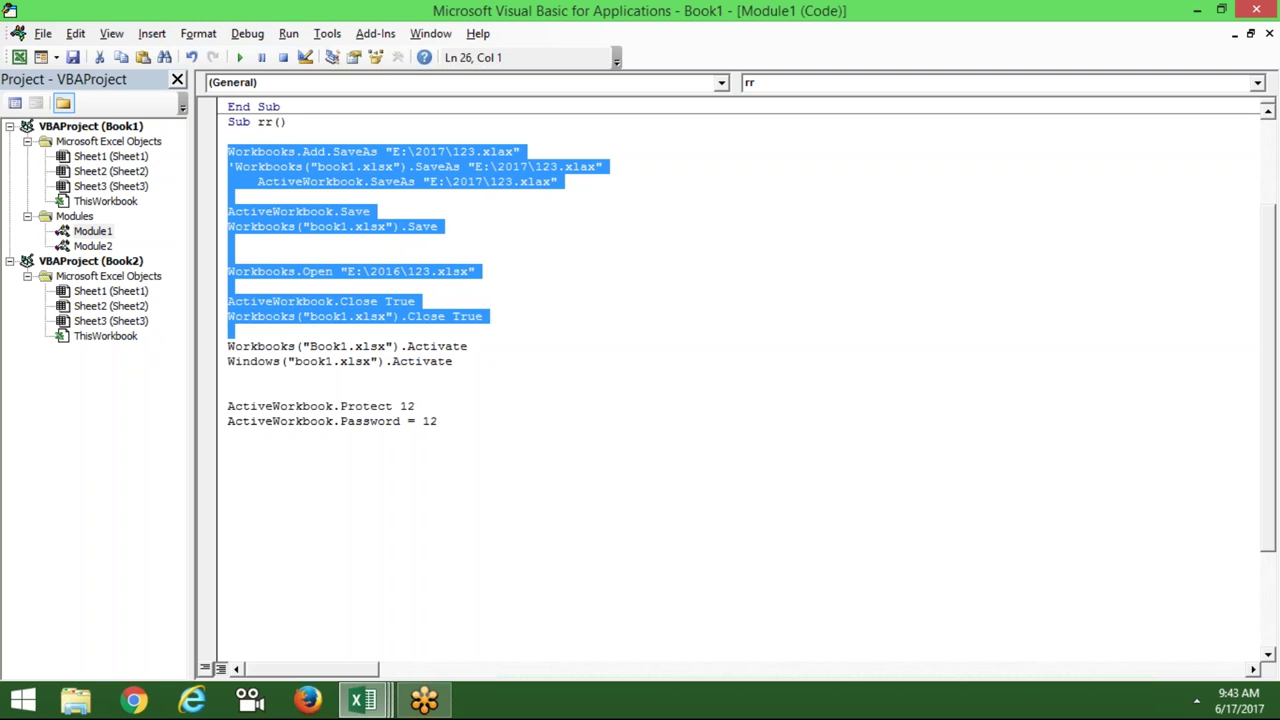
{"action": "key", "text": "shift+Down"}
{"action": "key", "text": "shift+Down"}
{"action": "key", "text": "shift+Down"}
{"action": "key", "text": "Down"}
{"action": "key", "text": "Down"}
{"action": "key", "text": "Down"}
{"action": "key", "text": "Up"}
{"action": "key", "text": "Up"}
{"action": "key", "text": "Up"}
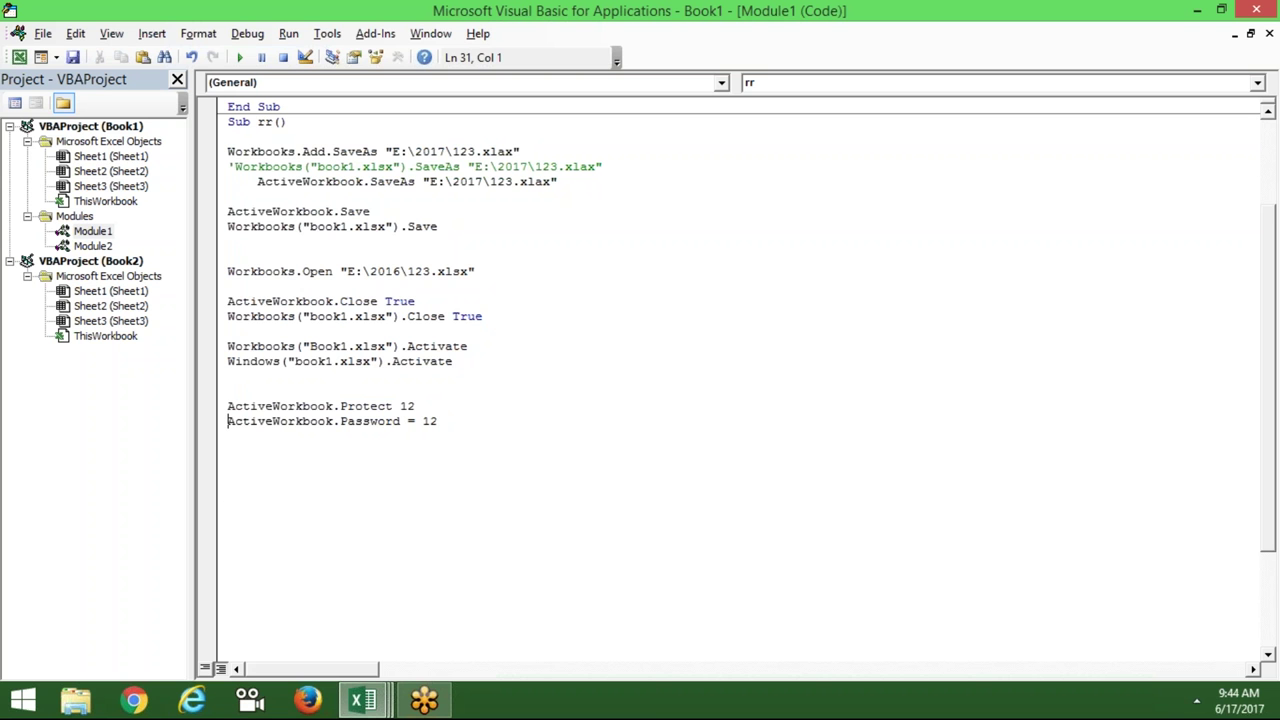
{"action": "key", "text": "shift+Up"}
{"action": "key", "text": "shift+Up"}
{"action": "key", "text": "shift+Up"}
{"action": "key", "text": "shift+Up"}
{"action": "key", "text": "shift+Up"}
{"action": "key", "text": "shift+Up"}
{"action": "key", "text": "shift+Up"}
{"action": "key", "text": "shift+Up"}
{"action": "key", "text": "shift+Up"}
{"action": "key", "text": "shift+Up"}
{"action": "key", "text": "shift+Up"}
{"action": "key", "text": "shift+Up"}
{"action": "key", "text": "shift+Up"}
{"action": "key", "text": "shift+Up"}
{"action": "key", "text": "shift+Up"}
{"action": "key", "text": "shift+Up"}
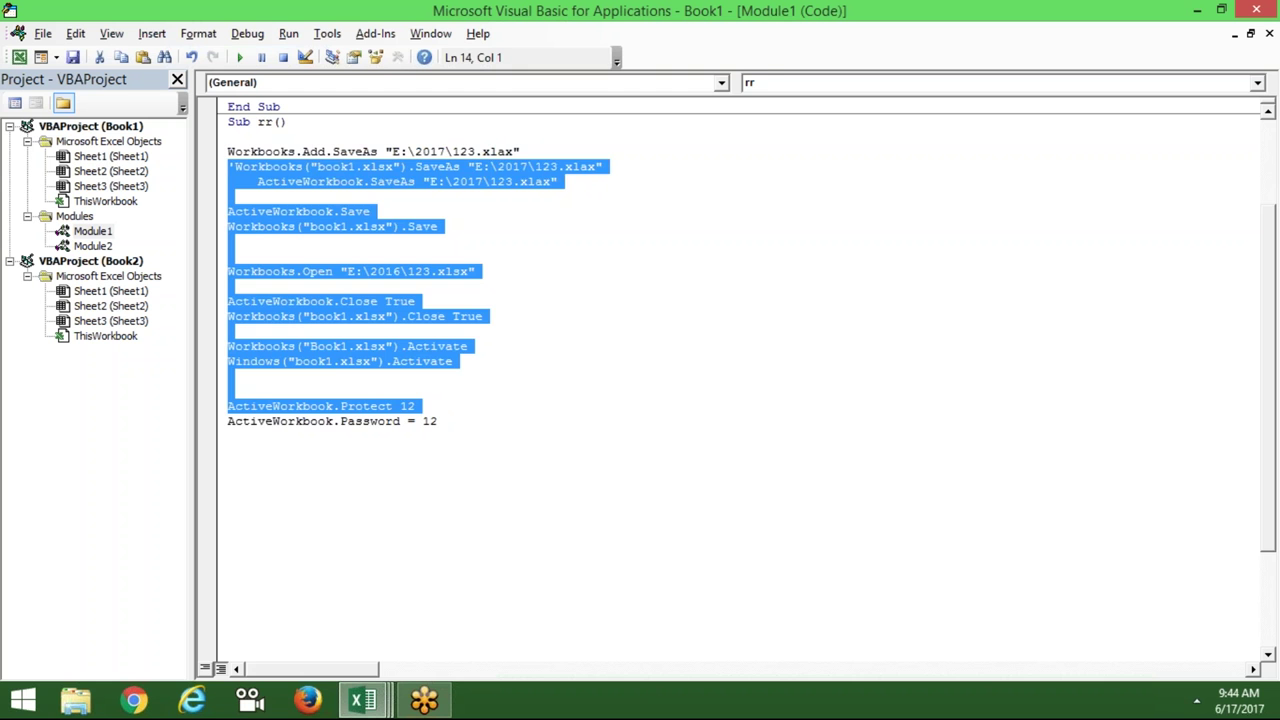
{"action": "key", "text": "Up"}
{"action": "key", "text": "ctrl+Up"}
{"action": "key", "text": "ctrl+Up"}
{"action": "key", "text": "Down"}
{"action": "key", "text": "Down"}
{"action": "key", "text": "Down"}
{"action": "key", "text": "Down"}
{"action": "key", "text": "Down"}
{"action": "key", "text": "Down"}
{"action": "key", "text": "Down"}
{"action": "key", "text": "Down"}
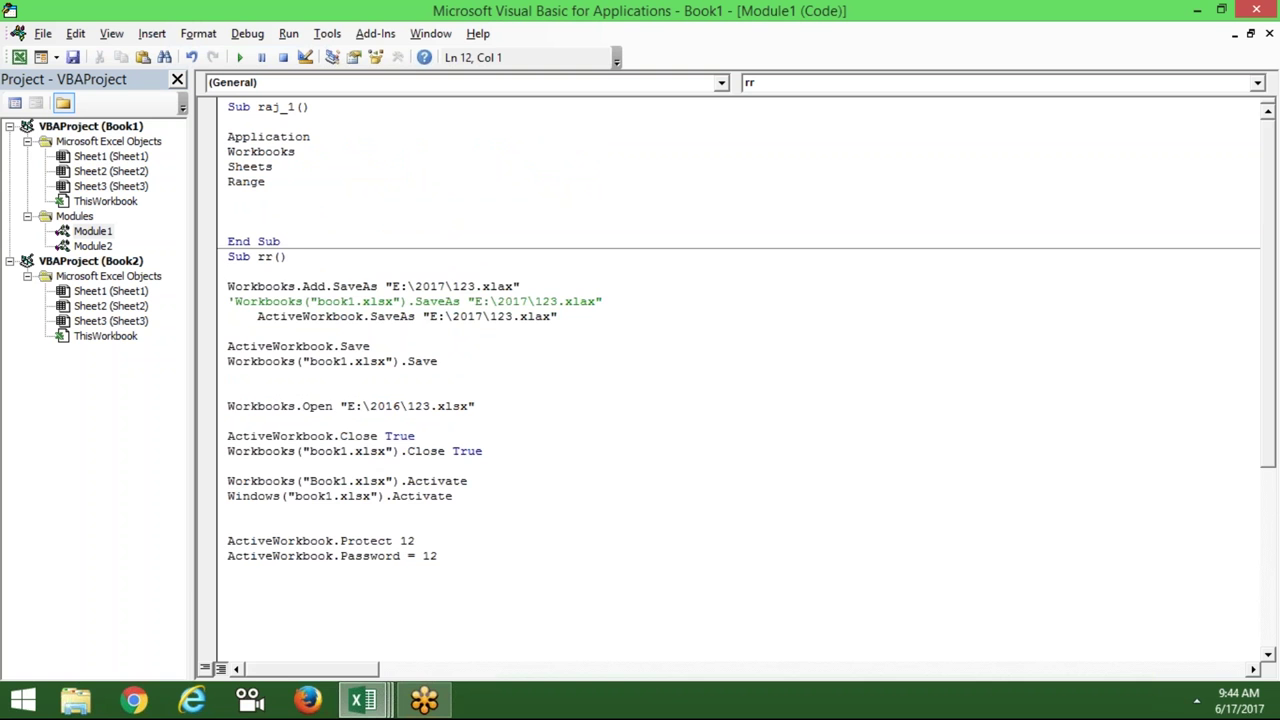
{"action": "key", "text": "shift+Down"}
{"action": "key", "text": "shift+Down"}
{"action": "key", "text": "shift+Down"}
{"action": "key", "text": "shift+Down"}
{"action": "key", "text": "shift+Down"}
{"action": "key", "text": "shift+Down"}
{"action": "key", "text": "shift+Down"}
{"action": "key", "text": "shift+Down"}
{"action": "key", "text": "shift+Up"}
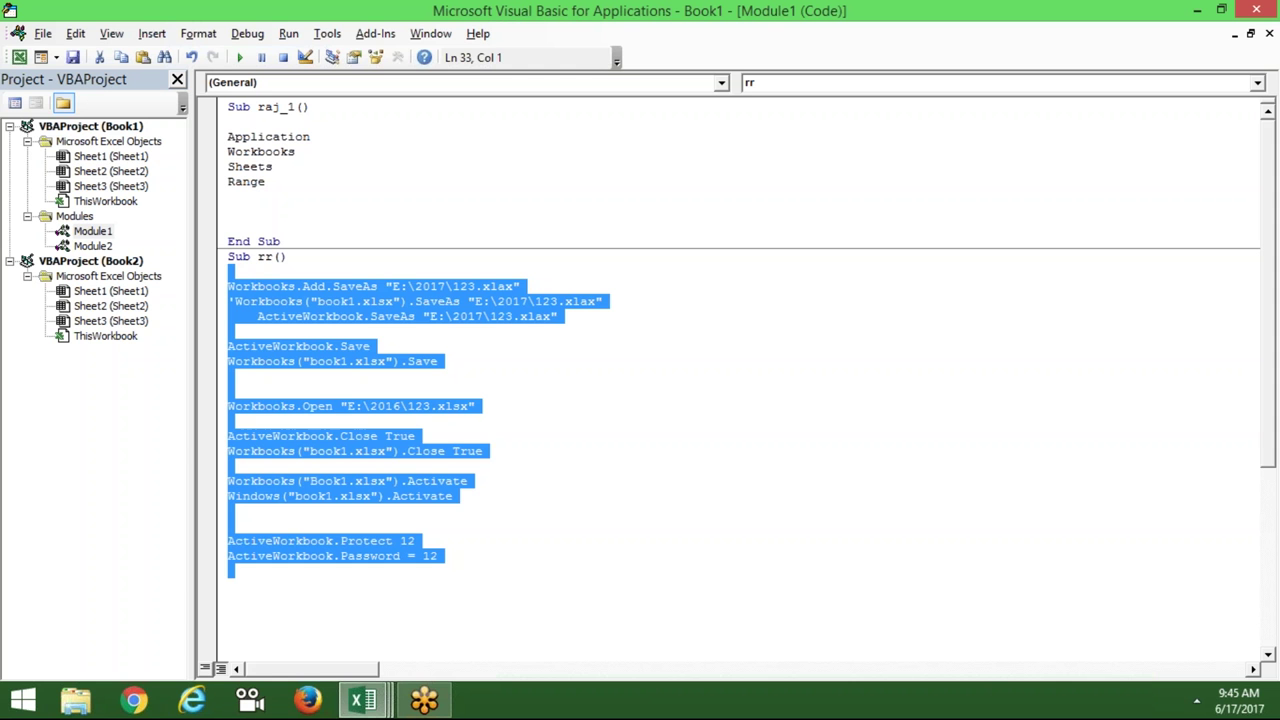
- Clear the extra blank lines and add an End statement below the Password line in rr
{"action": "left_click", "coordinate": [362, 618]}
{"action": "key", "text": "Up"}
{"action": "key", "text": "Up"}
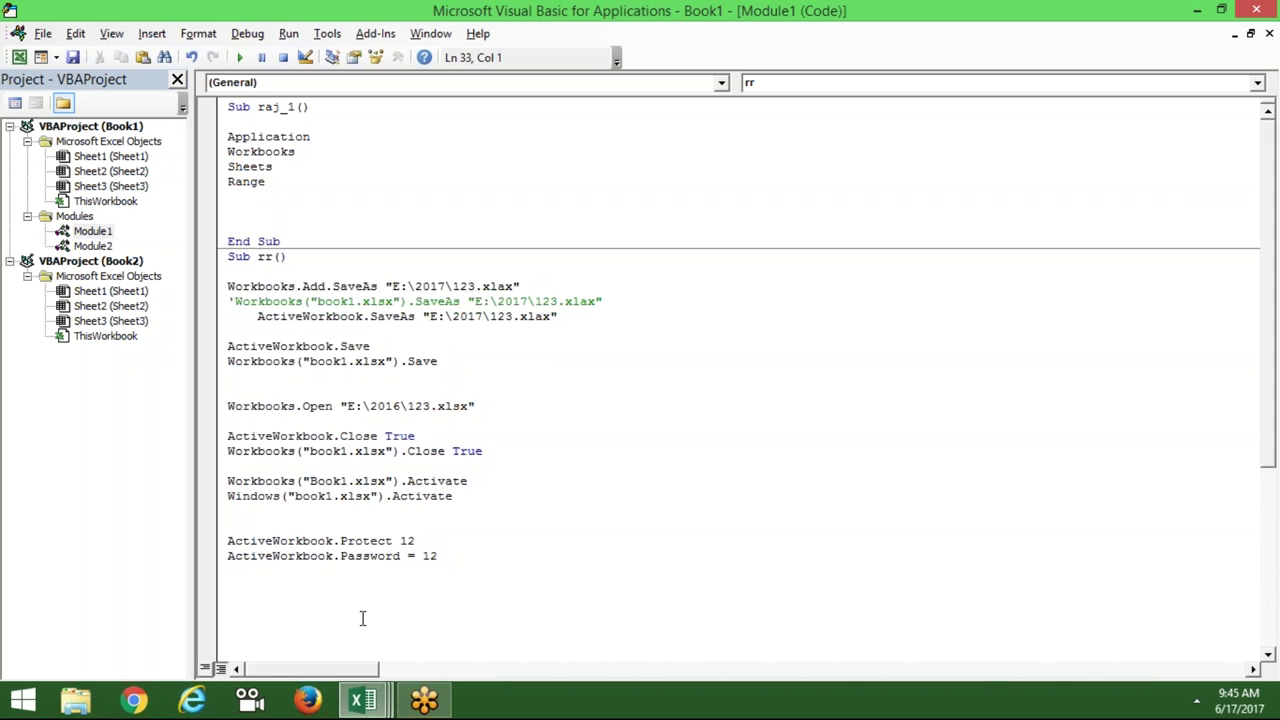
{"action": "key", "text": "Delete"}
{"action": "key", "text": "Delete"}
{"action": "key", "text": "Delete"}
{"action": "key", "text": "Delete"}
{"action": "key", "text": "Delete"}
{"action": "key", "text": "Delete"}
{"action": "key", "text": "Delete"}
{"action": "key", "text": "Delete"}
{"action": "key", "text": "Delete"}
{"action": "key", "text": "Delete"}
{"action": "key", "text": "Delete"}
{"action": "key", "text": "Delete"}
{"action": "key", "text": "Delete"}
{"action": "key", "text": "Delete"}
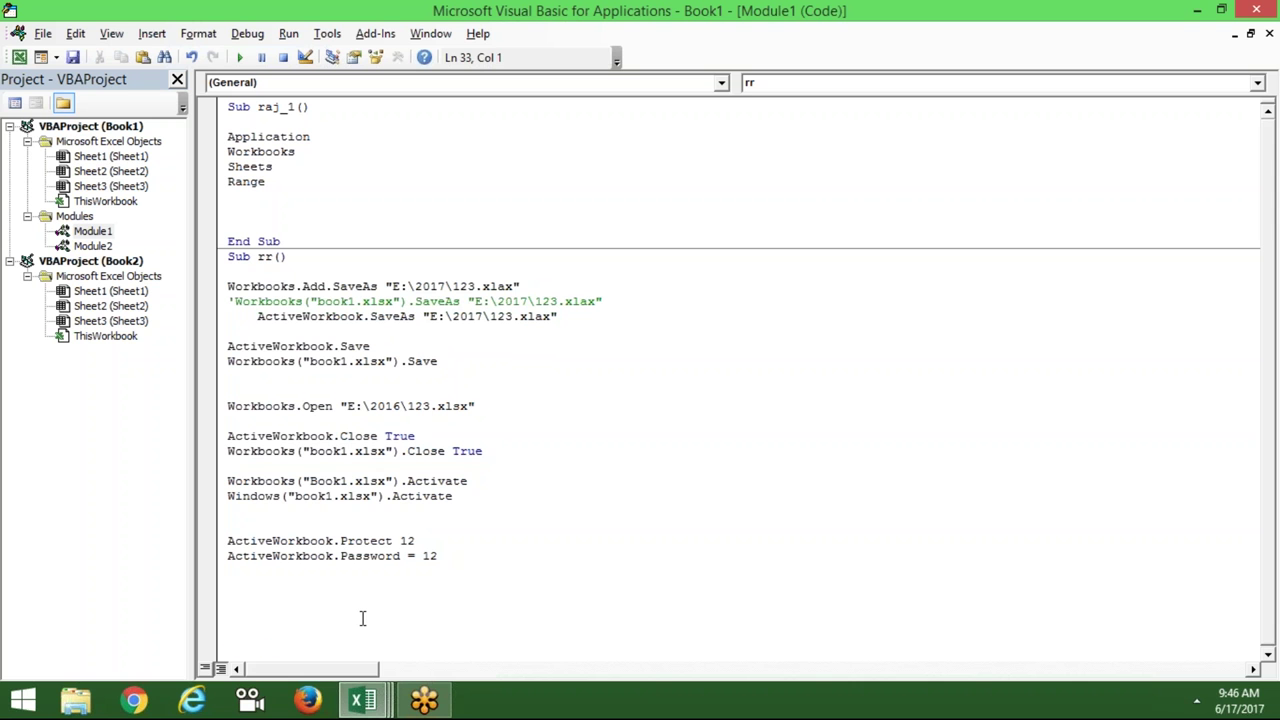
{"action": "type", "text": "end"}
{"action": "key", "text": "Return"}
{"action": "key", "text": "Return"}
{"action": "key", "text": "Return"}
{"action": "key", "text": "Return"}
{"action": "key", "text": "Return"}
{"action": "key", "text": "Return"}
{"action": "key", "text": "Return"}
{"action": "key", "text": "Return"}
{"action": "key", "text": "Up"}
{"action": "key", "text": "Up"}
{"action": "key", "text": "Up"}
{"action": "key", "text": "Up"}
{"action": "key", "text": "Up"}
{"action": "key", "text": "Up"}
{"action": "key", "text": "Down"}
{"action": "key", "text": "Down"}
{"action": "key", "text": "Return"}
{"action": "key", "text": "Return"}
{"action": "key", "text": "Return"}
{"action": "key", "text": "Up"}
{"action": "key", "text": "Up"}
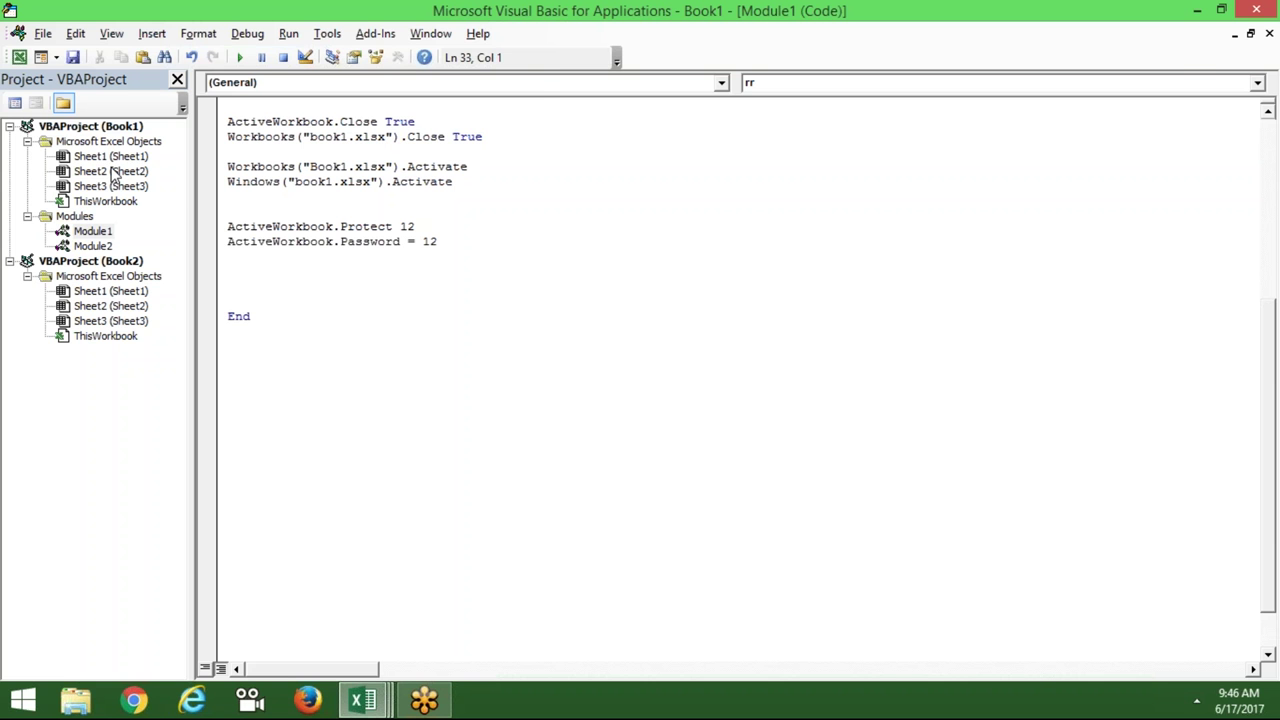
{"action": "key", "text": "alt+F11"}
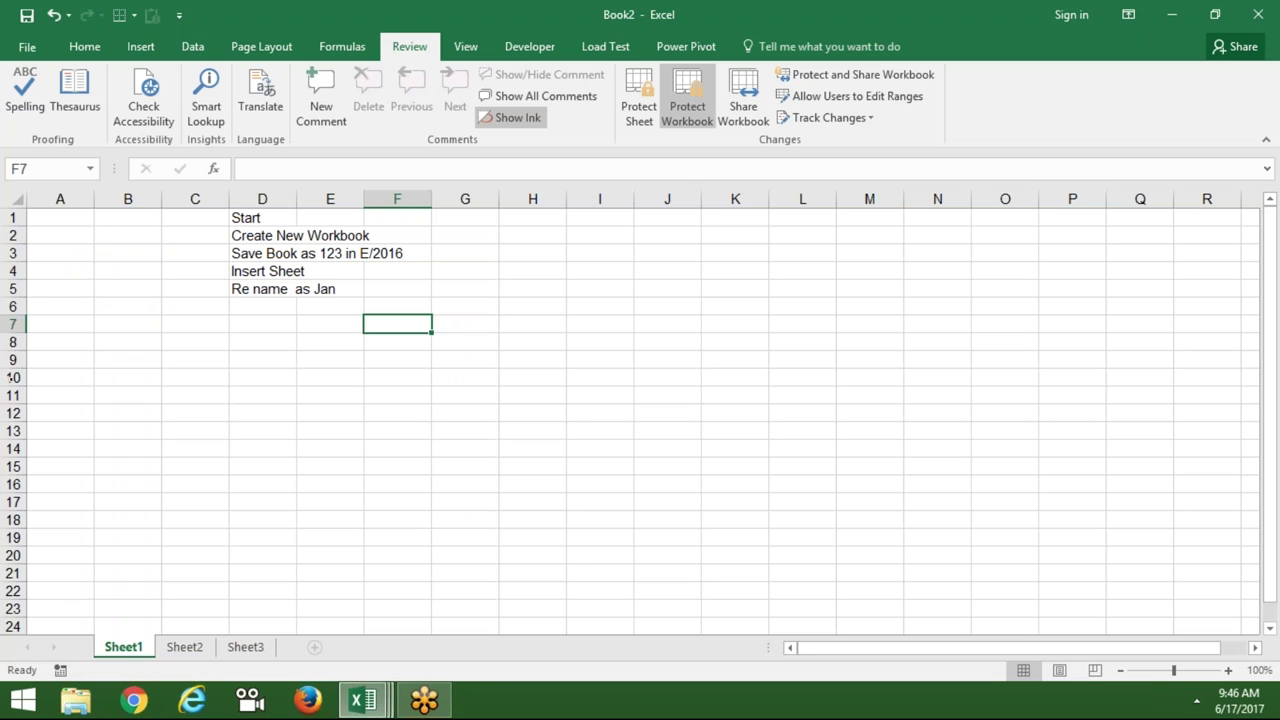
- Turn off Book2's workbook protection and rename the Sheet1 tab to Jan
{"action": "double_click", "coordinate": [126, 644]}
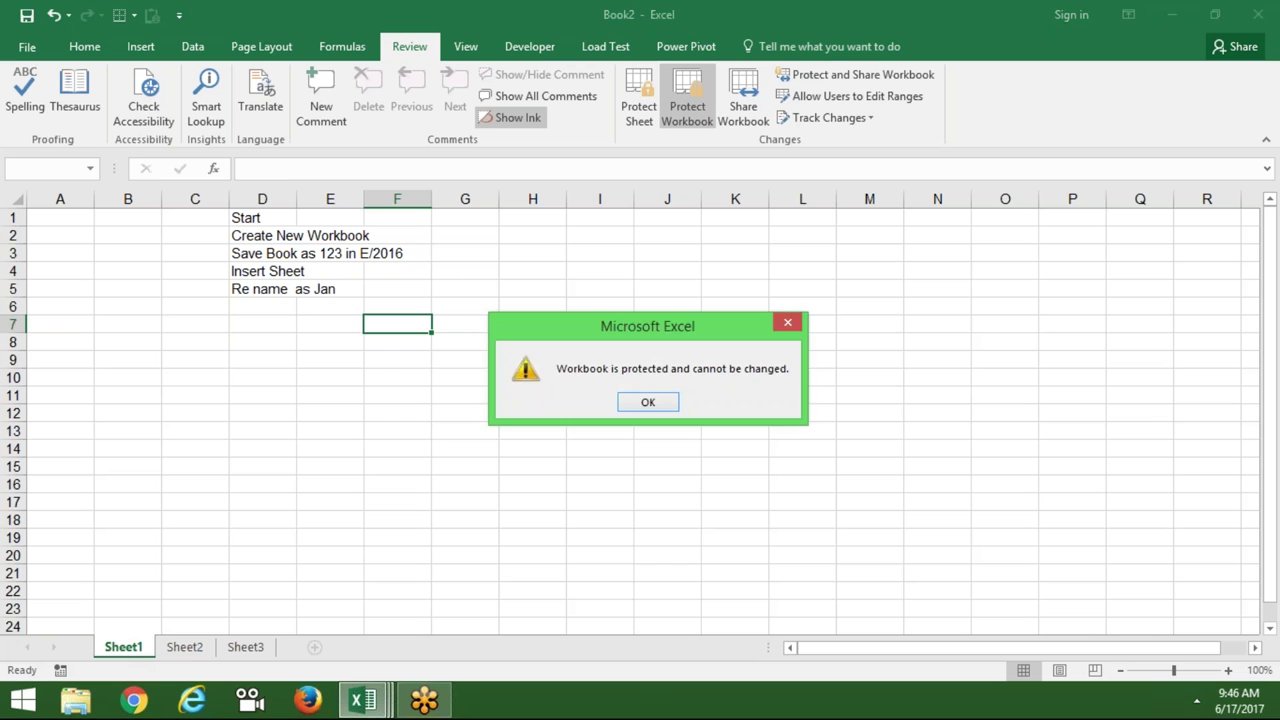
{"action": "key", "text": "Return"}
{"action": "double_click", "coordinate": [130, 648]}
{"action": "key", "text": "Return"}
{"action": "left_click", "coordinate": [677, 113]}
{"action": "double_click", "coordinate": [124, 647]}
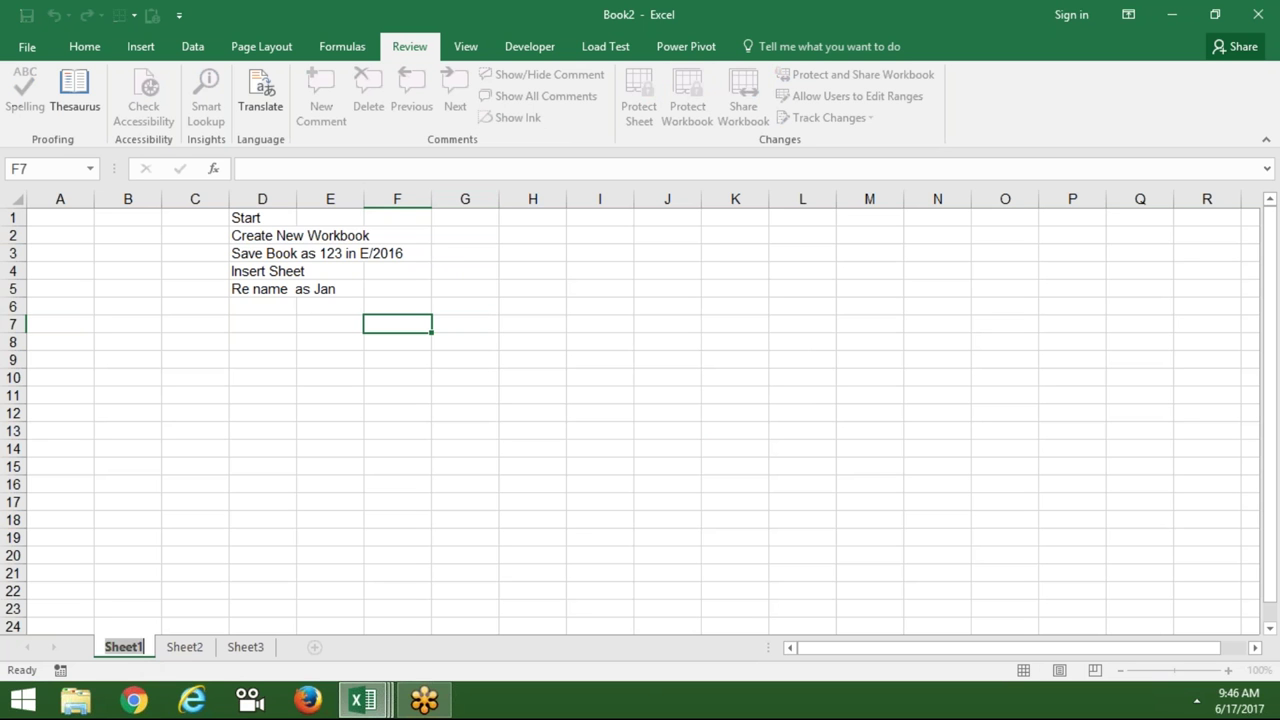
{"action": "type", "text": "Jan"}
{"action": "left_click", "coordinate": [127, 555]}
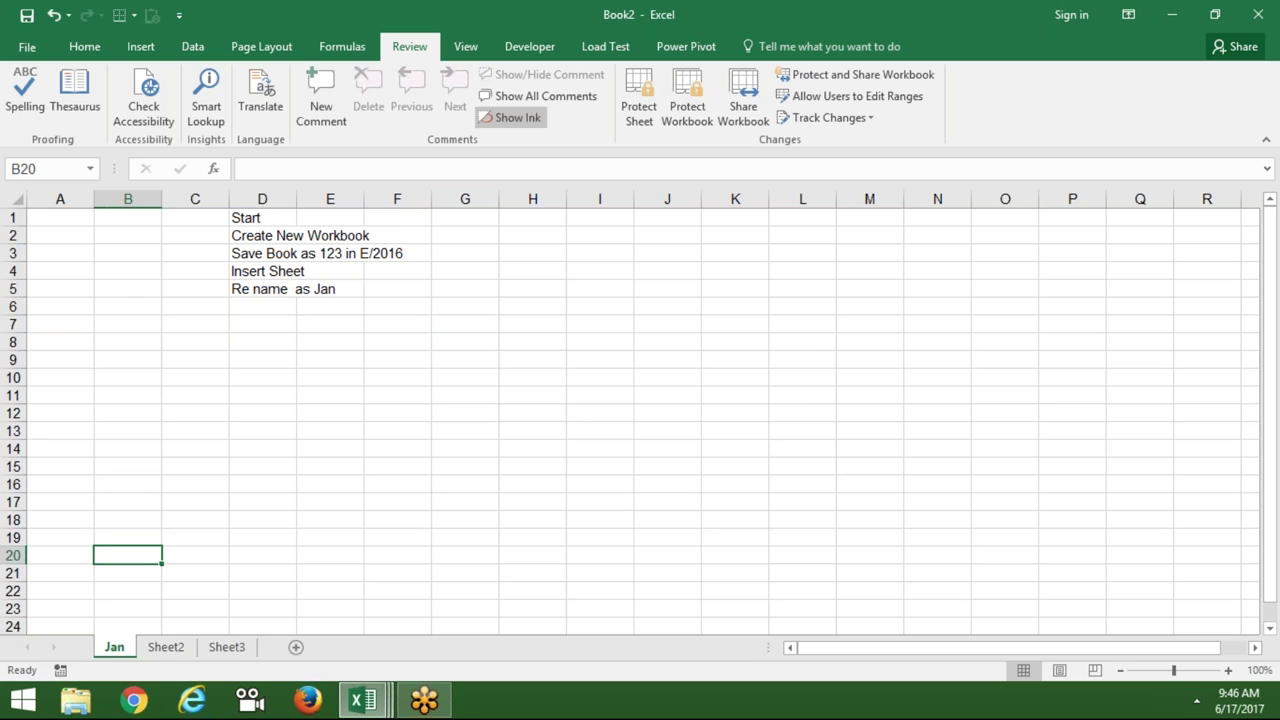
- Check the Jan tab, then start a sheets("Jan") select line above End in rr
{"action": "key", "text": "alt+F11"}
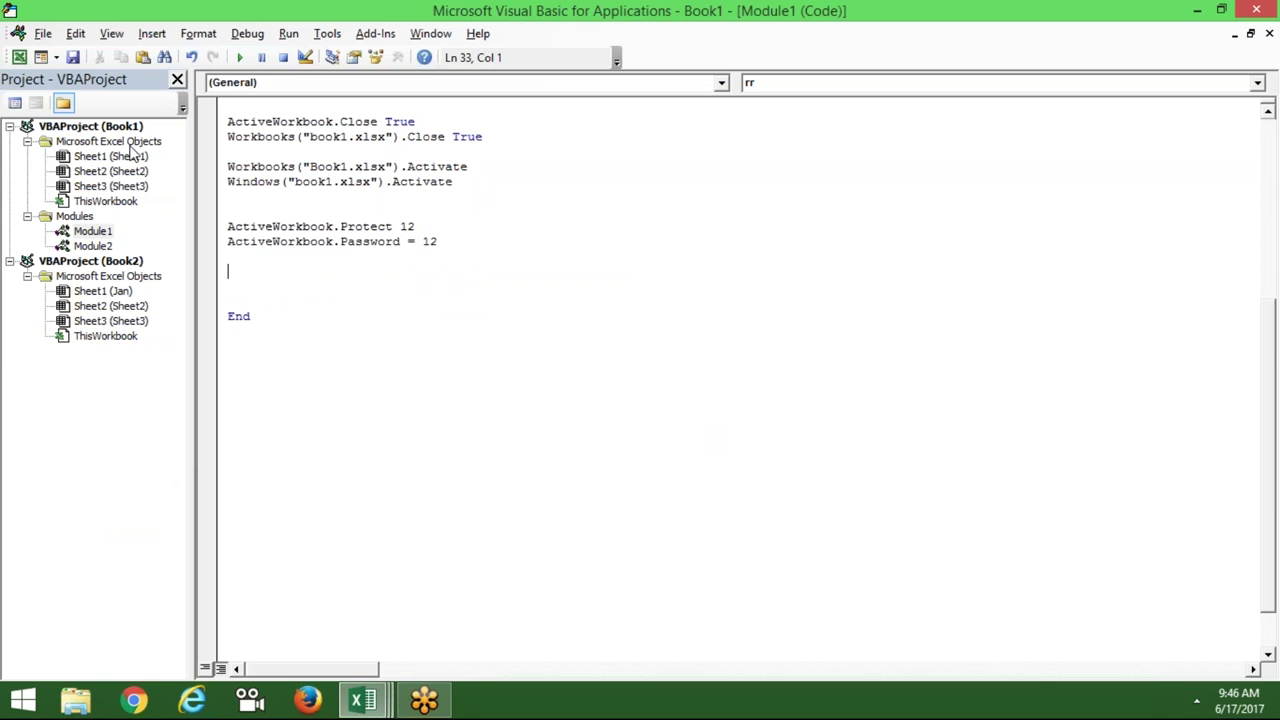
{"action": "key", "text": "alt+F11"}
{"action": "left_click", "coordinate": [194, 522]}
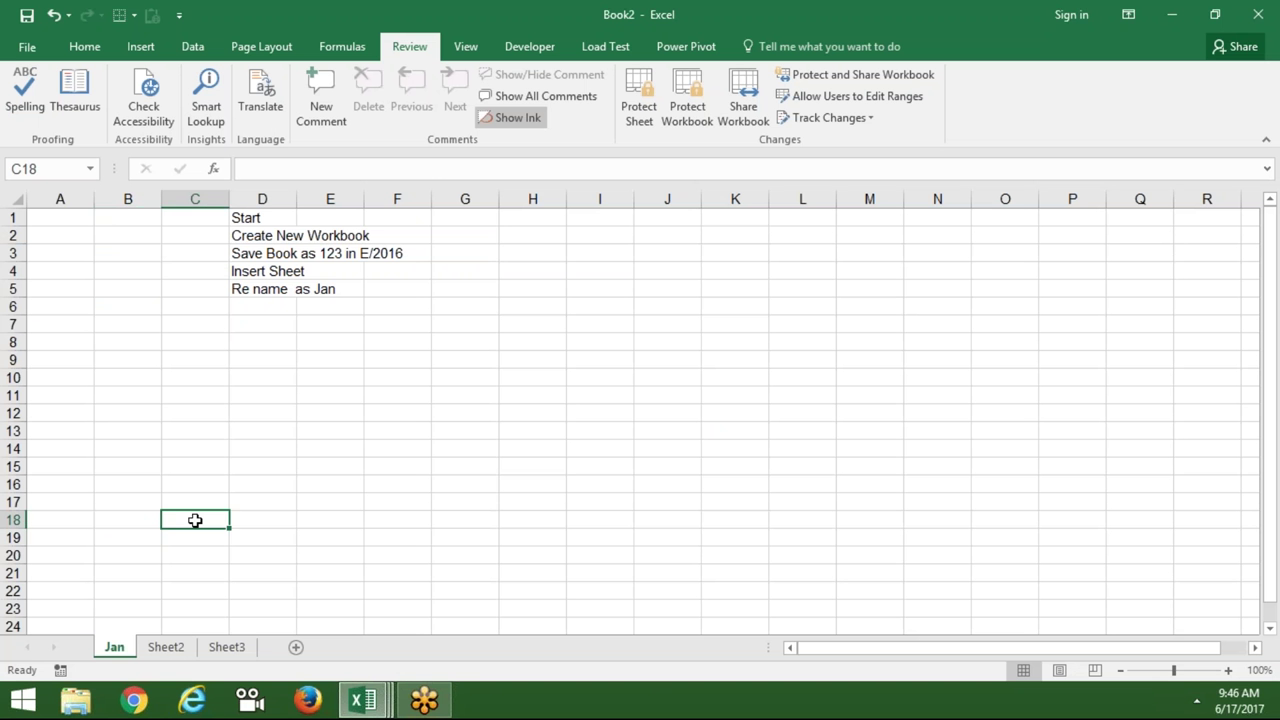
{"action": "key", "text": "alt+F11"}
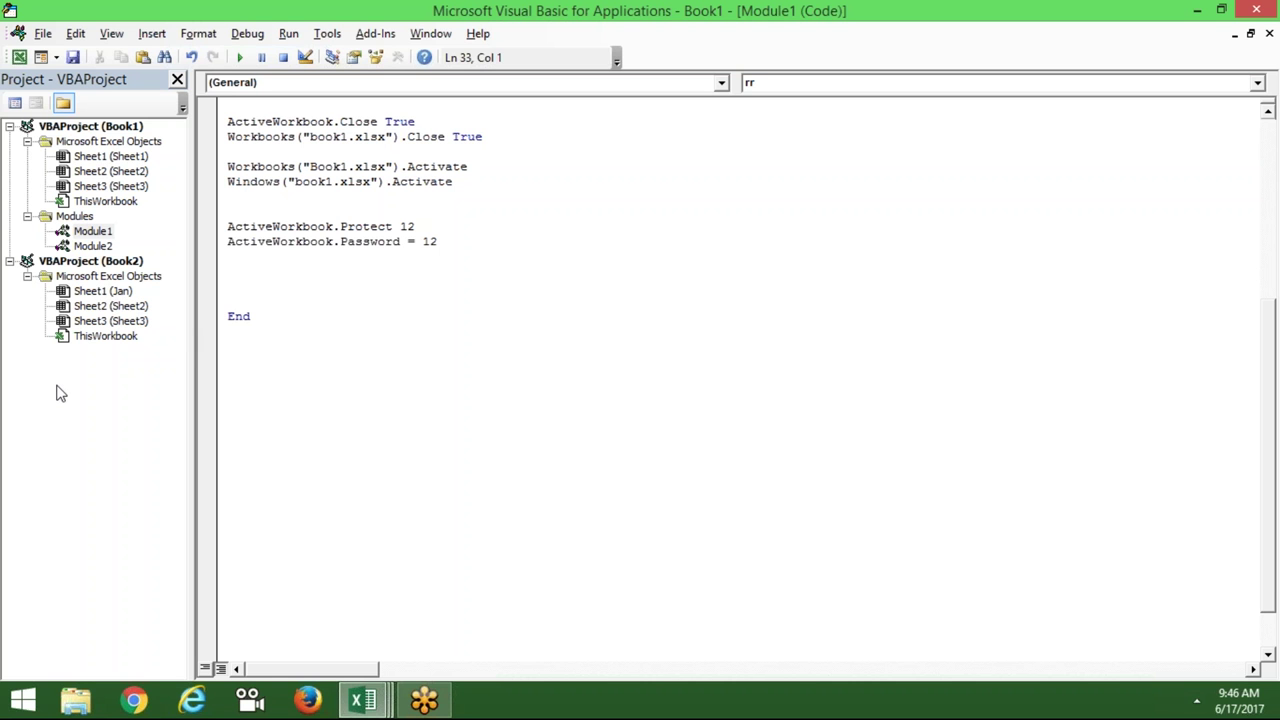
{"action": "key", "text": "Return"}
{"action": "type", "text": "sheets("}
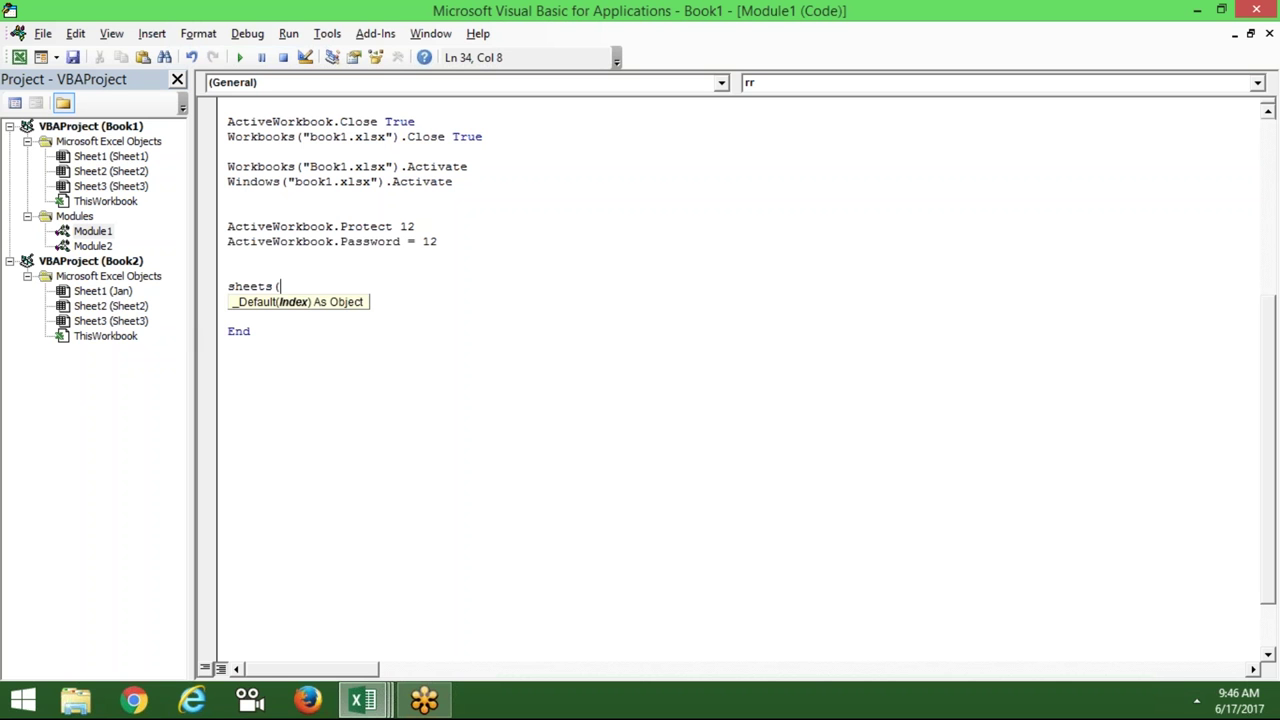
{"action": "type", "text": "\"Jan\")"}
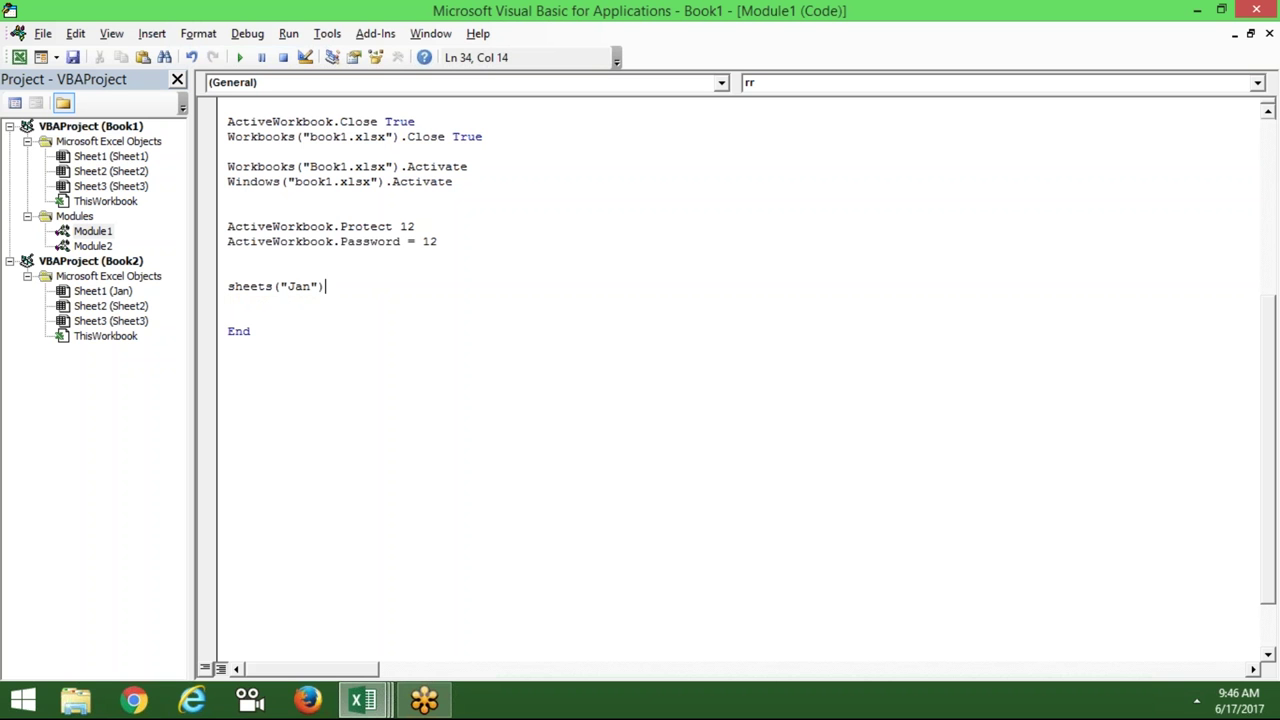
{"action": "type", "text": "."}
{"action": "type", "text": "selc"}
{"action": "type", "text": "t"}
- Correct the line to Sheets("Jan").Select and add Sheet1.Activate below it
{"action": "key", "text": "BackSpace"}
{"action": "key", "text": "BackSpace"}
{"action": "type", "text": "ect"}
{"action": "key", "text": "Return"}
{"action": "type", "text": "sheet"}
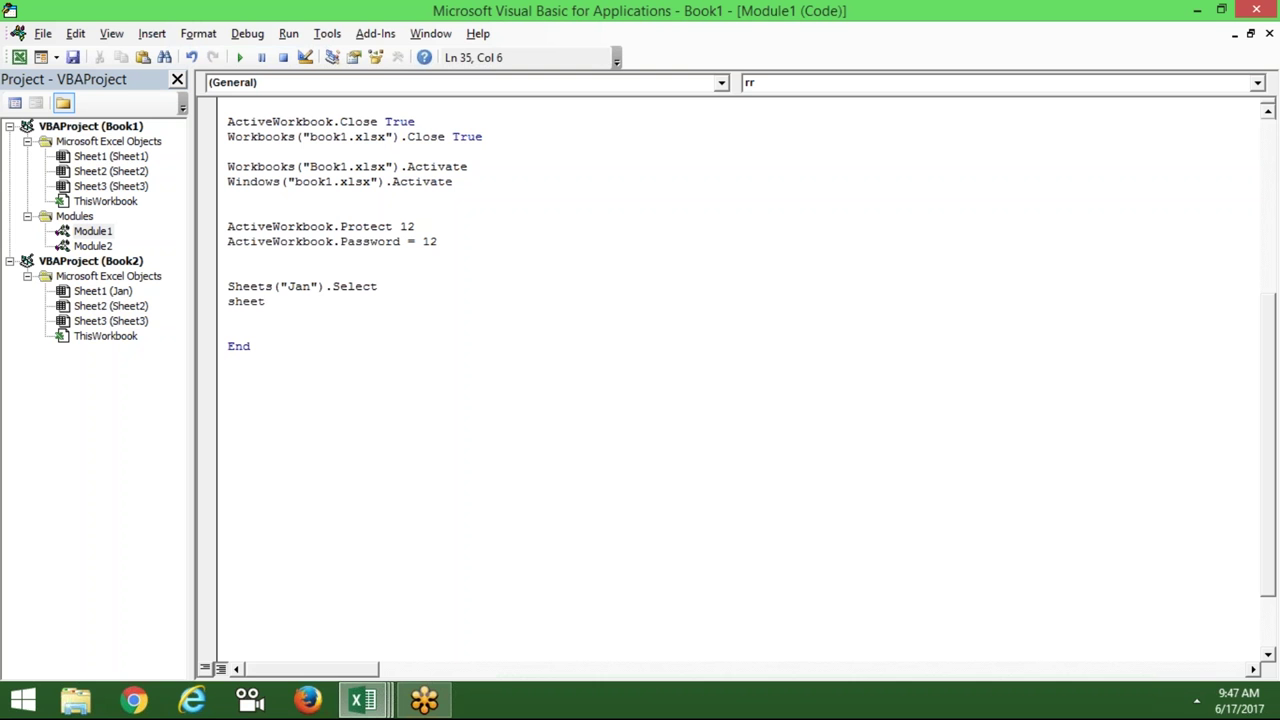
{"action": "type", "text": "1."}
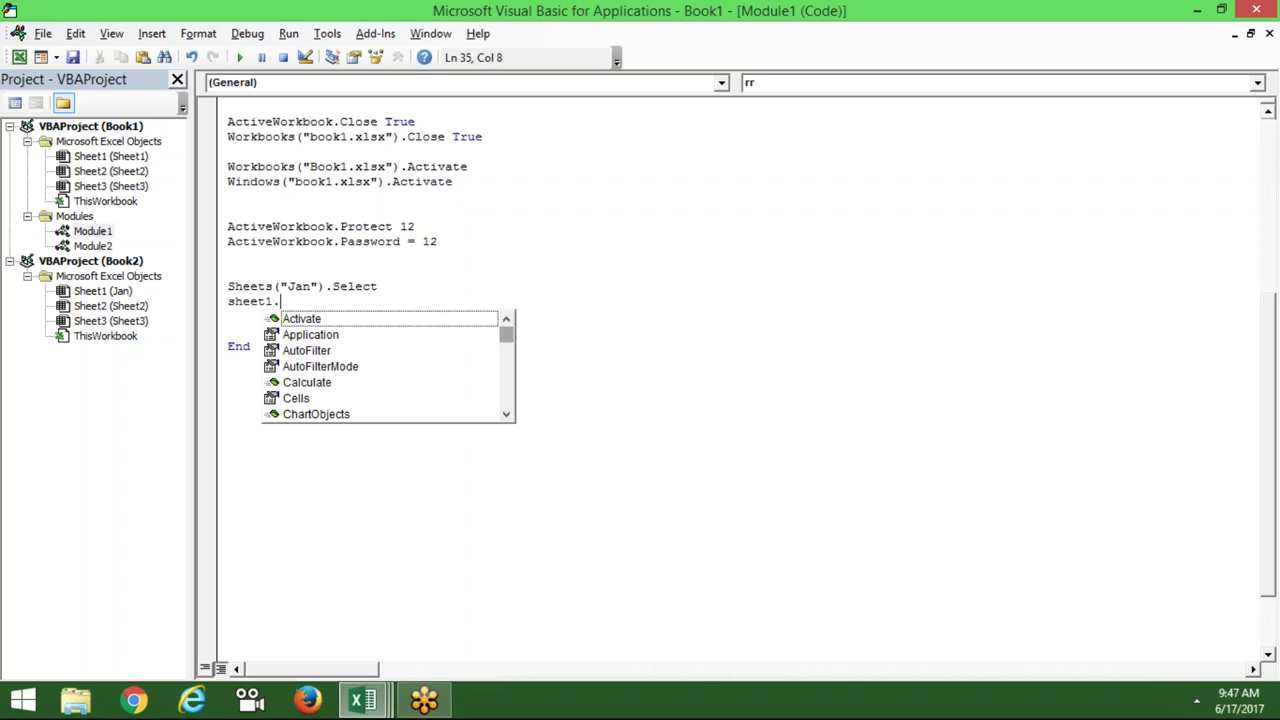
{"action": "key", "text": "Tab"}
{"action": "key", "text": "Return"}
{"action": "key", "text": "Return"}
{"action": "key", "text": "Return"}
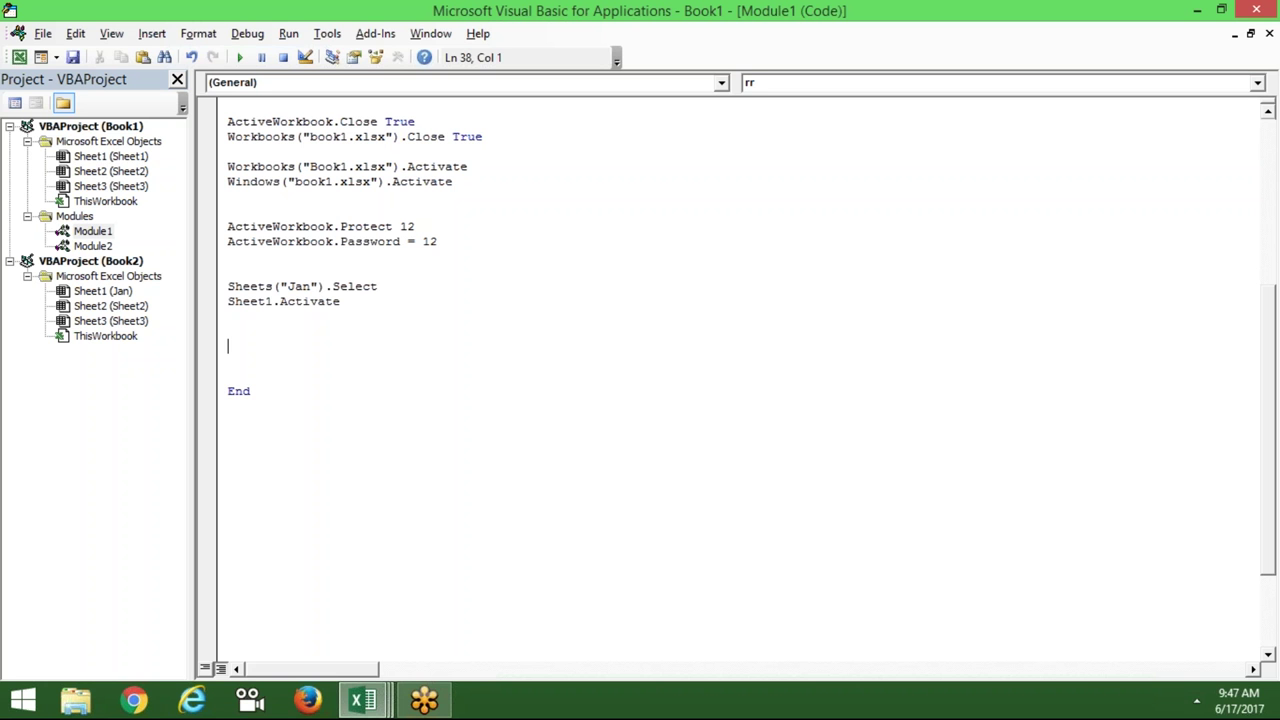
- Add a Sheets(1).Select line after Sheet1.Activate
{"action": "key", "text": "Up"}
{"action": "key", "text": "Up"}
{"action": "key", "text": "Return"}
{"action": "key", "text": "Up"}
{"action": "type", "text": "sheets(1).select"}
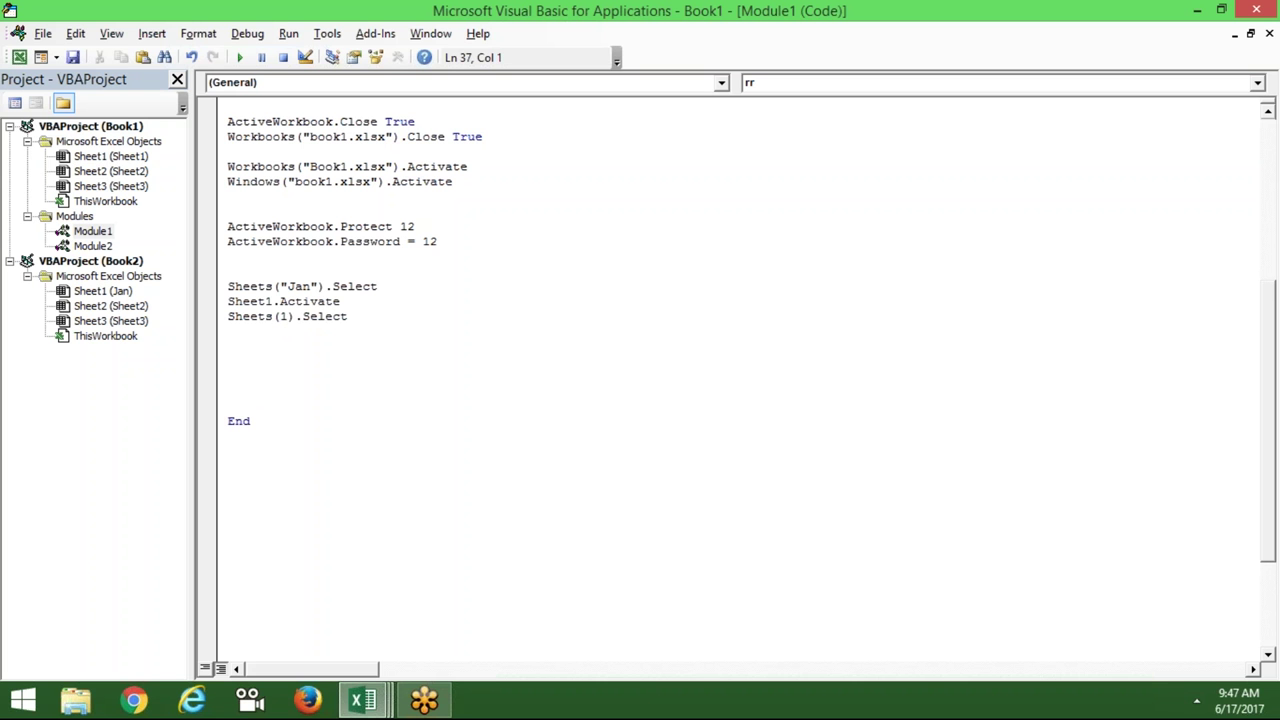
{"action": "key", "text": "alt+Tab"}
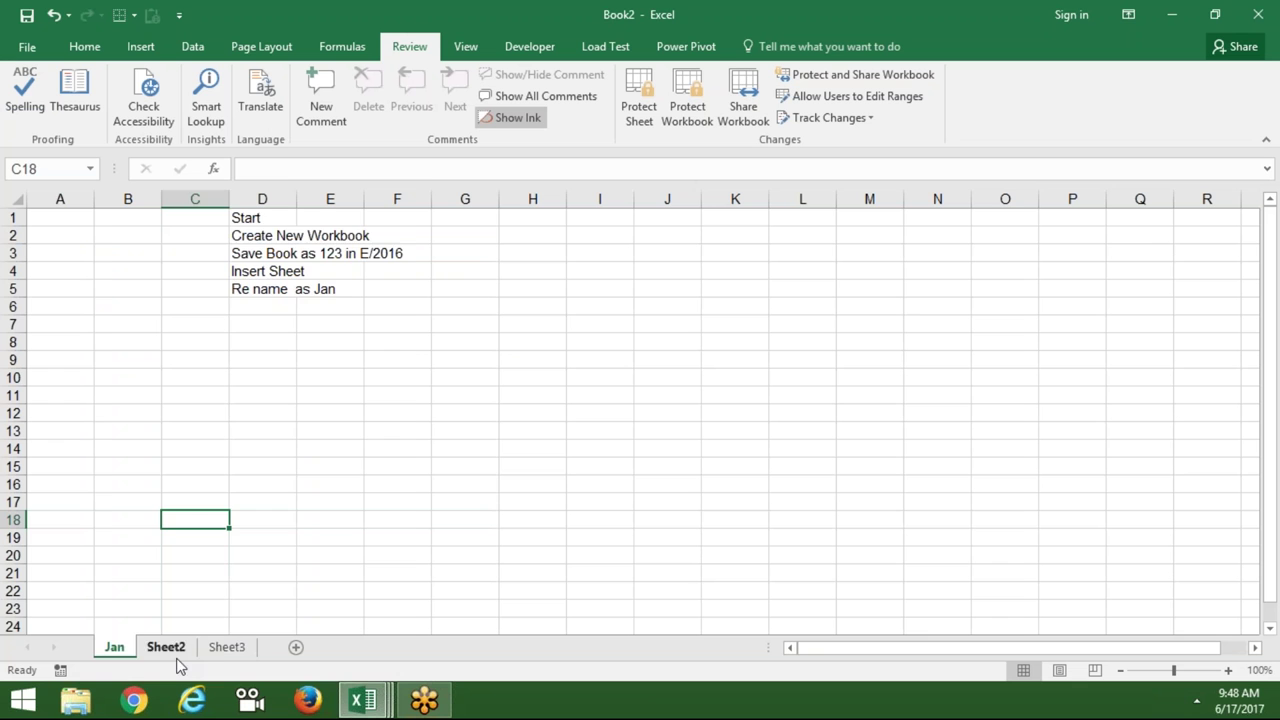
- Drag the Sheet3 tab to the first position, ahead of Jan and Sheet2
{"action": "left_click", "coordinate": [220, 652]}
{"action": "left_click_drag", "start_coordinate": [105, 655], "coordinate": [105, 655]}
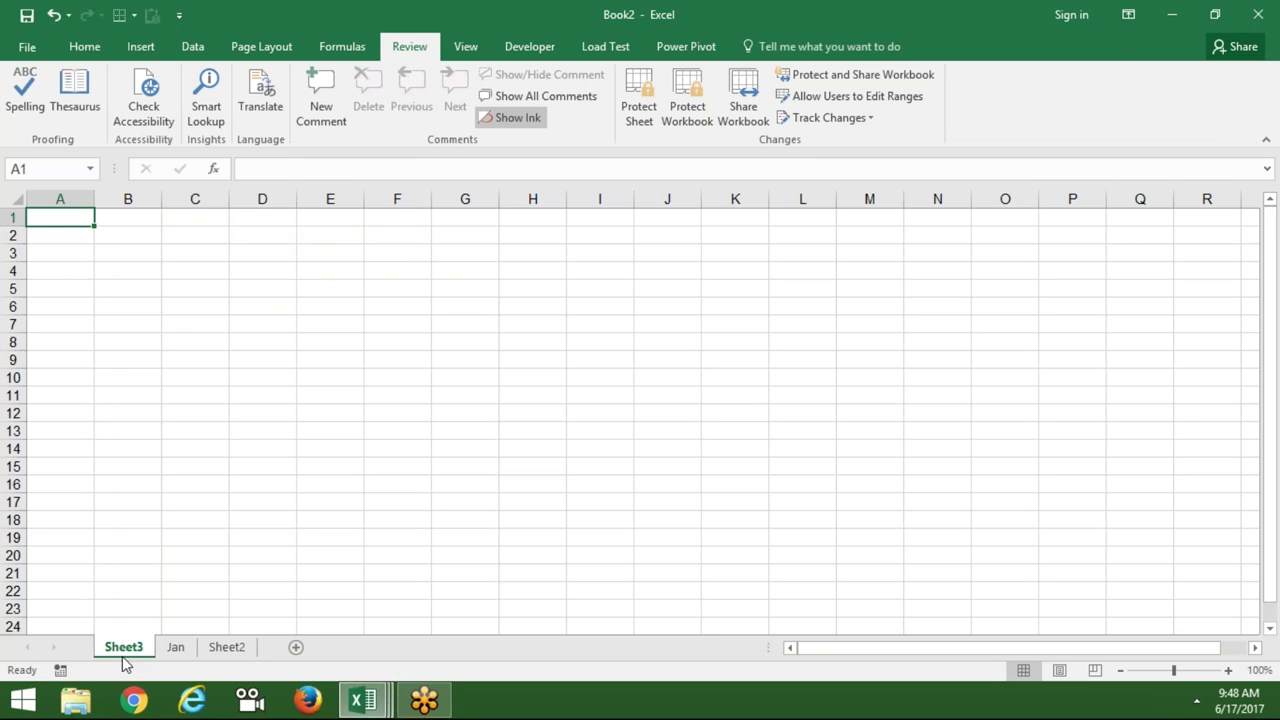
{"action": "key", "text": "alt+F11"}
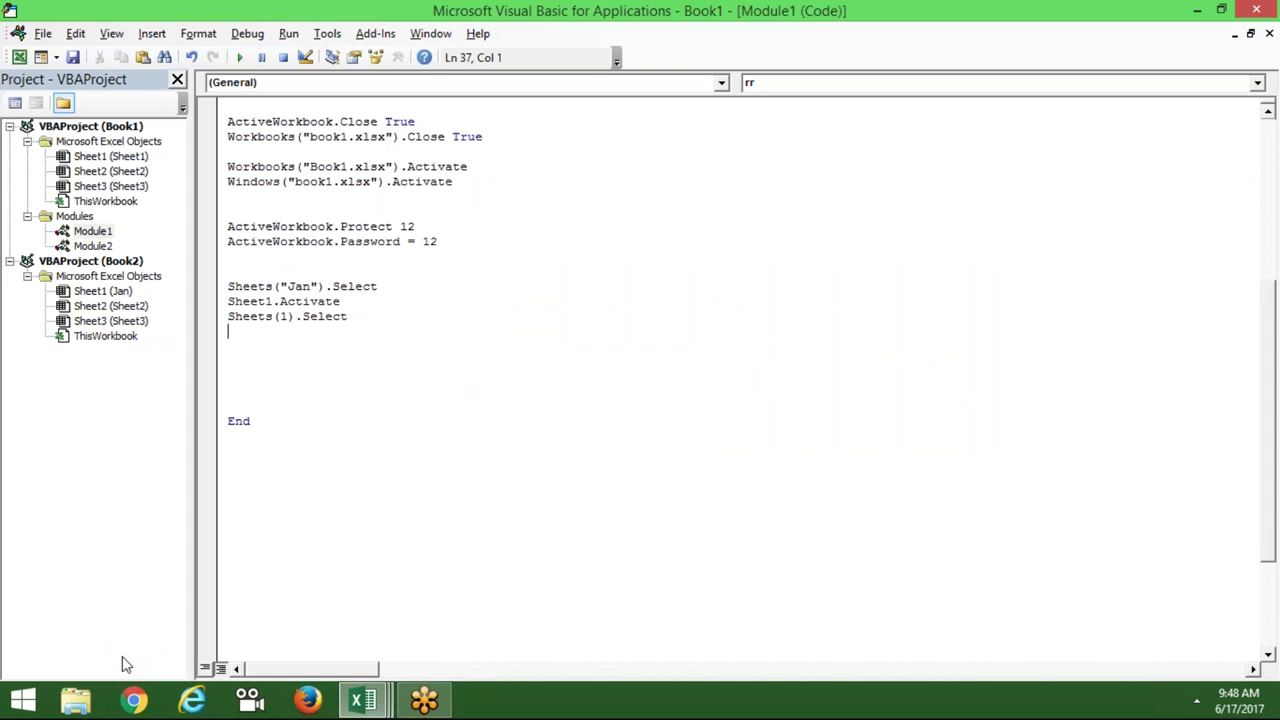
{"action": "key", "text": "Return"}
{"action": "key", "text": "Return"}
{"action": "key", "text": "Up"}
{"action": "key", "text": "Up"}
{"action": "key", "text": "Up"}
{"action": "key", "text": "Up"}
{"action": "key", "text": "Up"}
{"action": "key", "text": "shift+Down"}
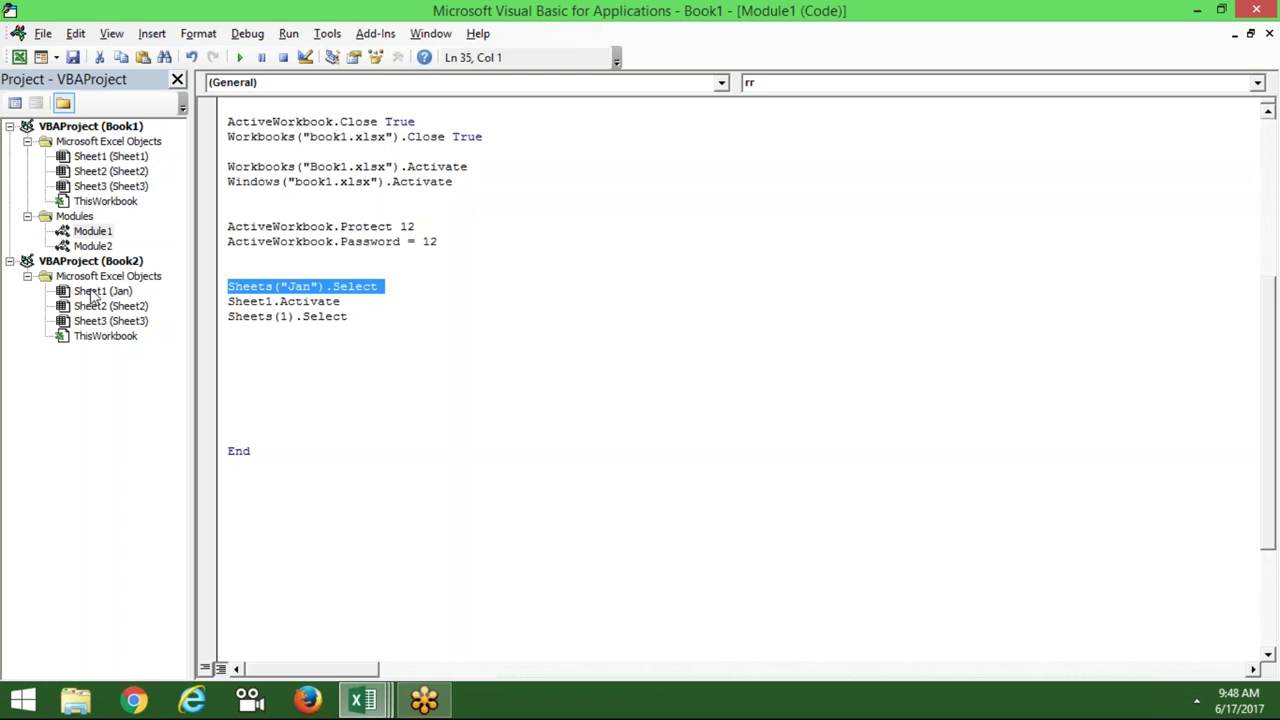
{"action": "left_click", "coordinate": [207, 302]}
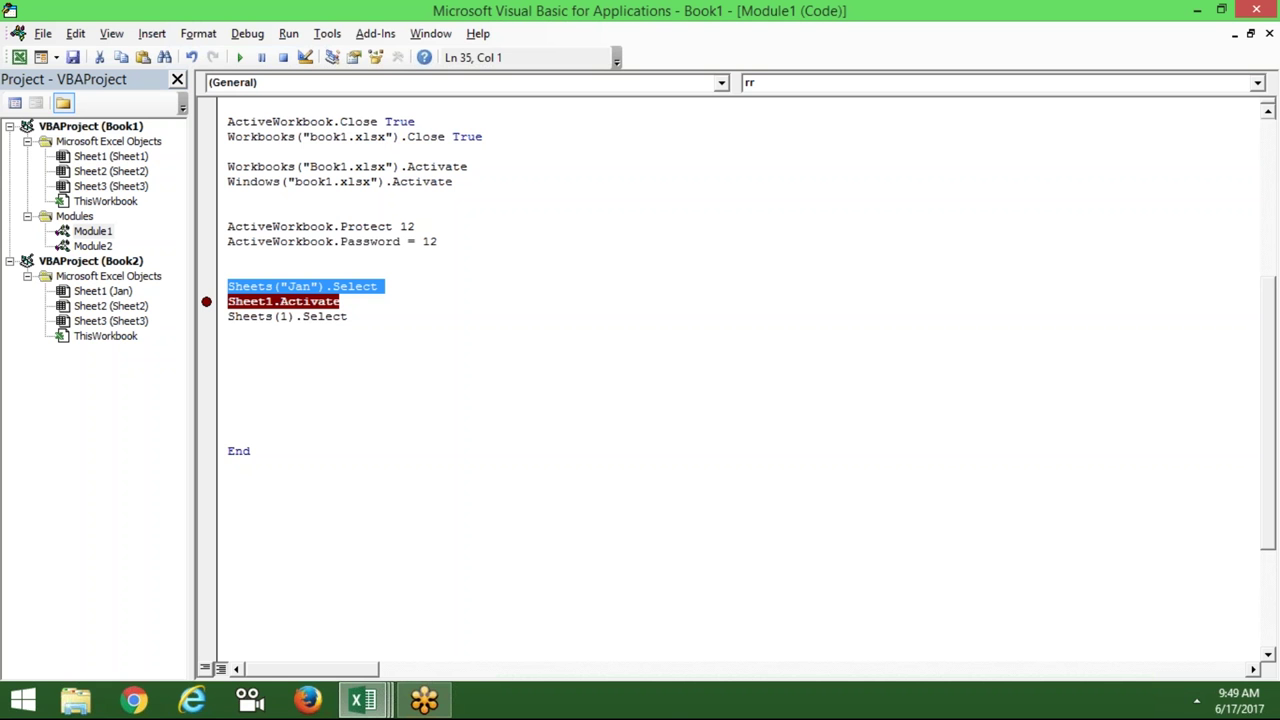
{"action": "left_click", "coordinate": [206, 287]}
{"action": "left_click", "coordinate": [206, 301]}
{"action": "left_click", "coordinate": [206, 287]}
{"action": "double_click", "coordinate": [250, 316]}
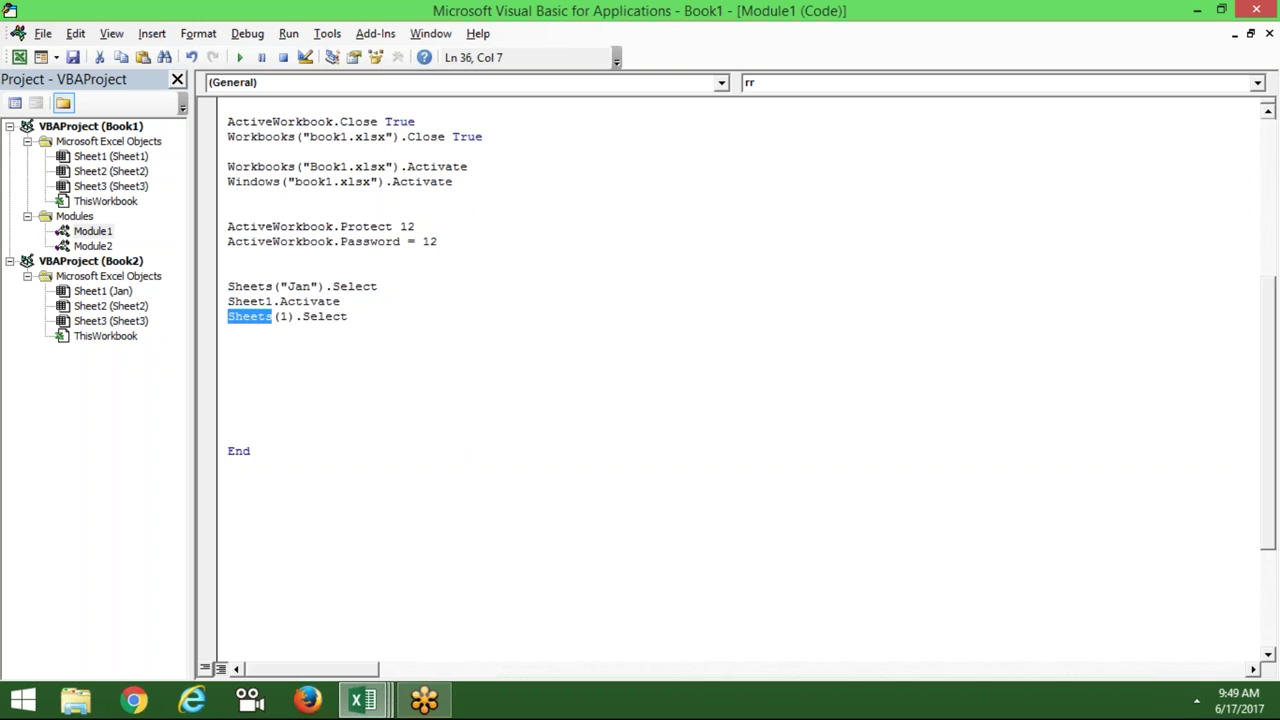
{"action": "left_click", "coordinate": [206, 317]}
{"action": "left_click", "coordinate": [207, 317]}
- Add Sheets.Add and ActiveSheet.Name = "Feb" lines below Sheets(1).Select
{"action": "left_click", "coordinate": [229, 331]}
{"action": "key", "text": "Return"}
{"action": "type", "text": "sheets.ad"}
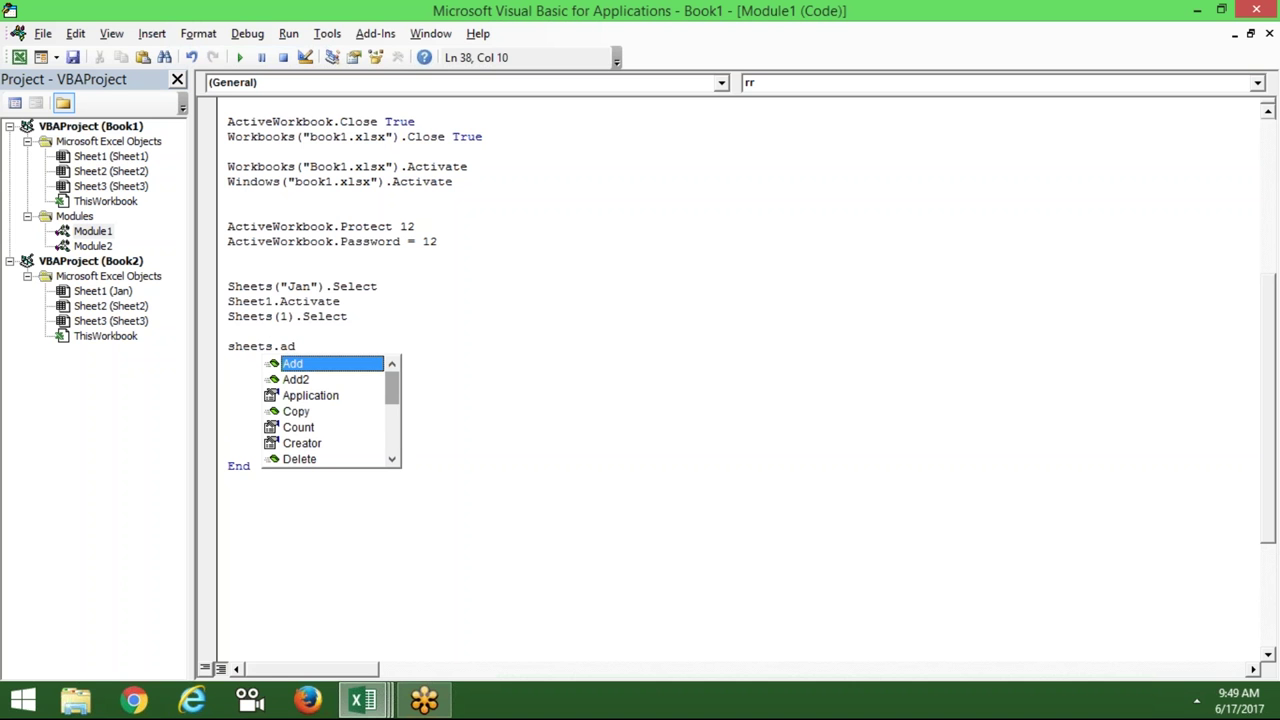
{"action": "key", "text": "Tab"}
{"action": "key", "text": "Return"}
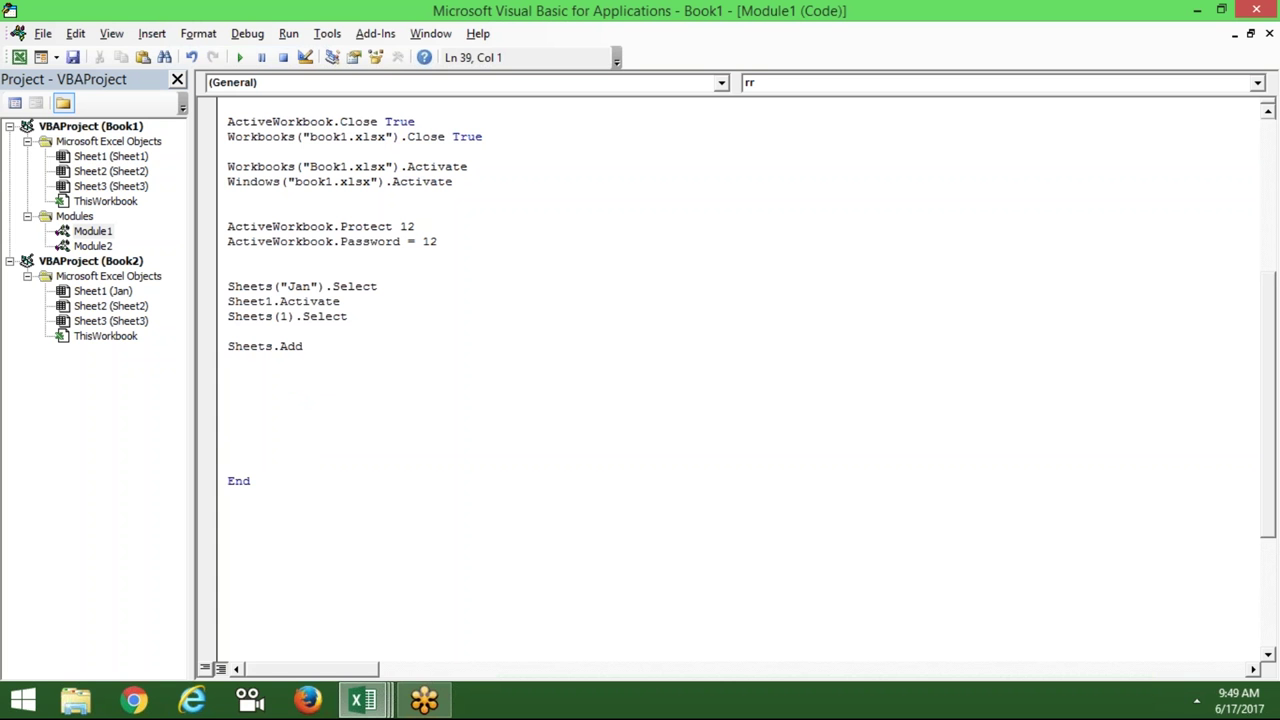
{"action": "type", "text": "activesheet"}
{"action": "type", "text": ".name"}
{"action": "type", "text": "=\""}
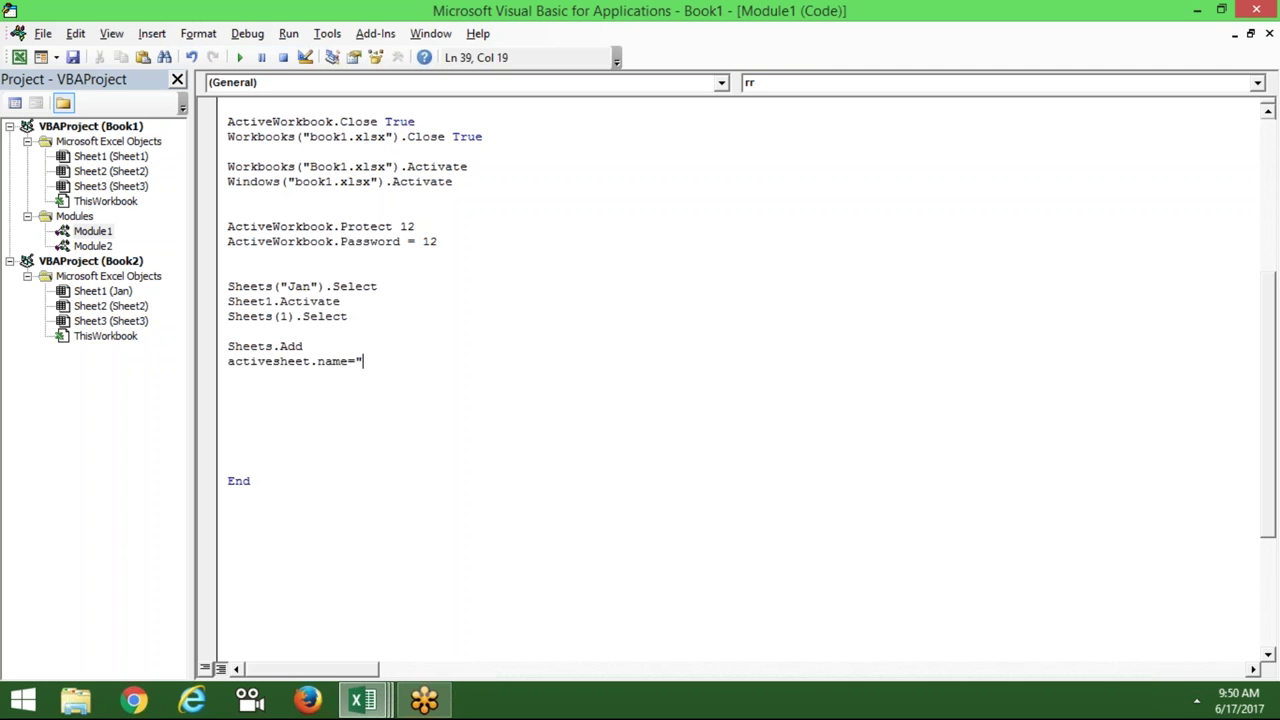
{"action": "type", "text": "Feb"}
{"action": "key", "text": "Return"}
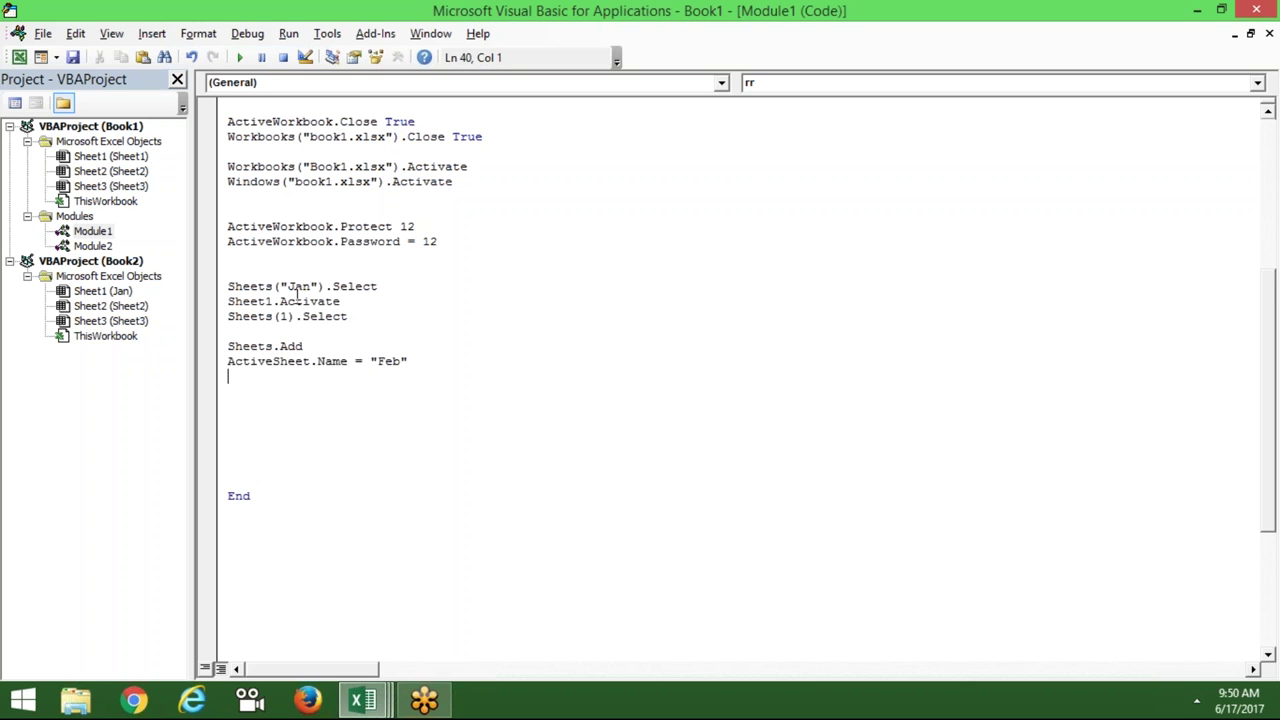
- Review the rr procedure, then append a dot to the end of Sheets.Add
{"action": "key", "text": "Up"}
{"action": "key", "text": "Up"}
{"action": "key", "text": "Up"}
{"action": "key", "text": "Up"}
{"action": "key", "text": "Up"}
{"action": "key", "text": "Up"}
{"action": "key", "text": "Up"}
{"action": "key", "text": "Up"}
{"action": "key", "text": "Up"}
{"action": "key", "text": "Down"}
{"action": "key", "text": "Down"}
{"action": "key", "text": "Down"}
{"action": "key", "text": "Up"}
{"action": "key", "text": "Up"}
{"action": "key", "text": "Up"}
{"action": "key", "text": "Up"}
{"action": "key", "text": "Up"}
{"action": "key", "text": "Up"}
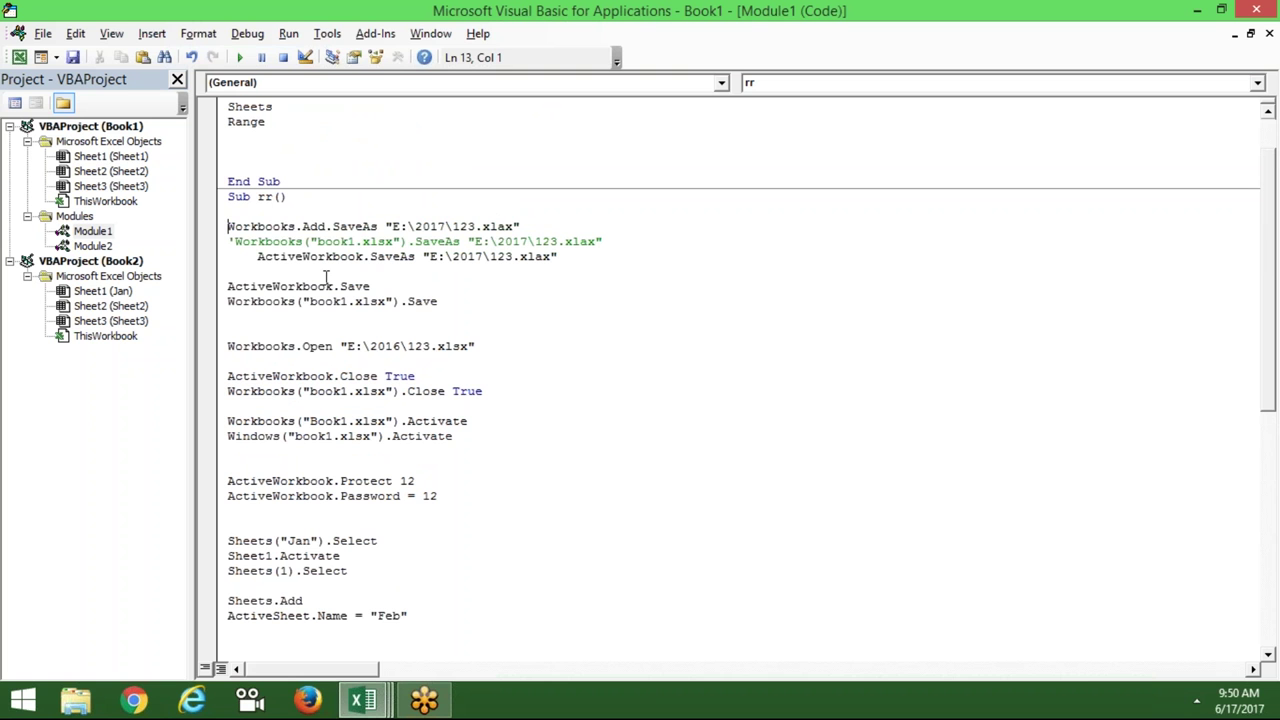
{"action": "key", "text": "shift+Down"}
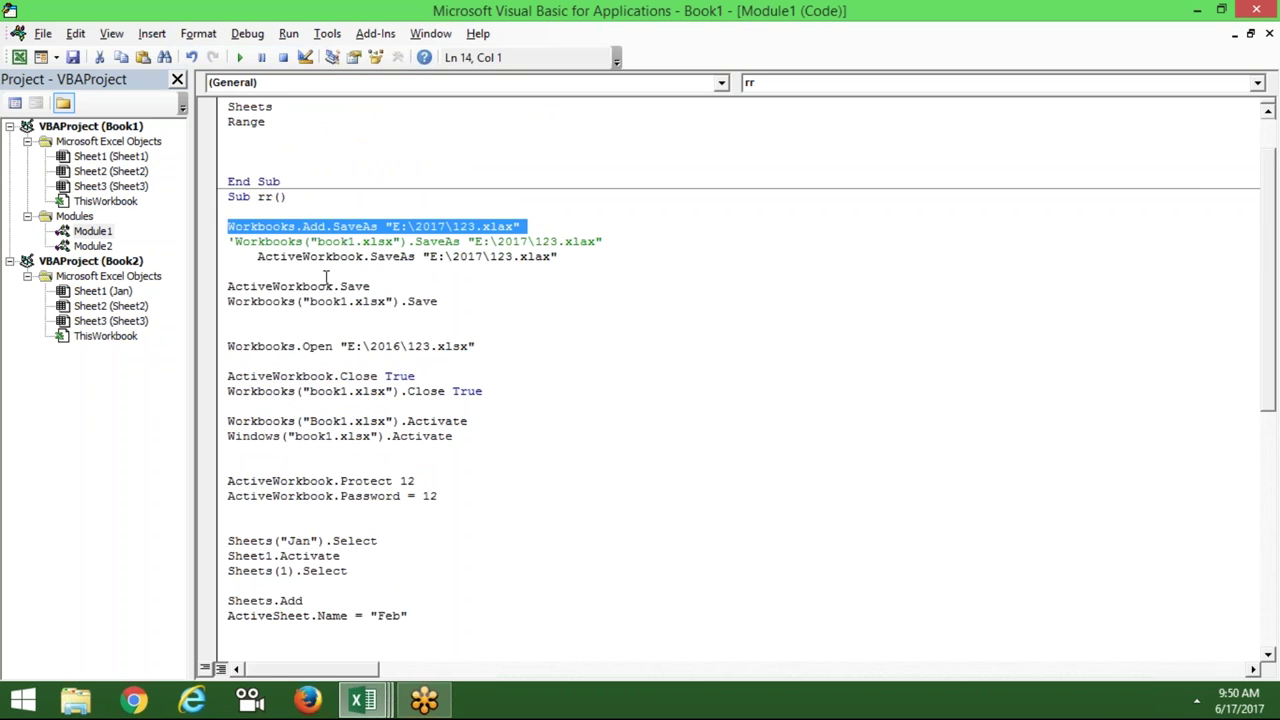
{"action": "key", "text": "Down"}
{"action": "key", "text": "Down"}
{"action": "key", "text": "Down"}
{"action": "key", "text": "Down"}
{"action": "key", "text": "Down"}
{"action": "key", "text": "Down"}
{"action": "key", "text": "Down"}
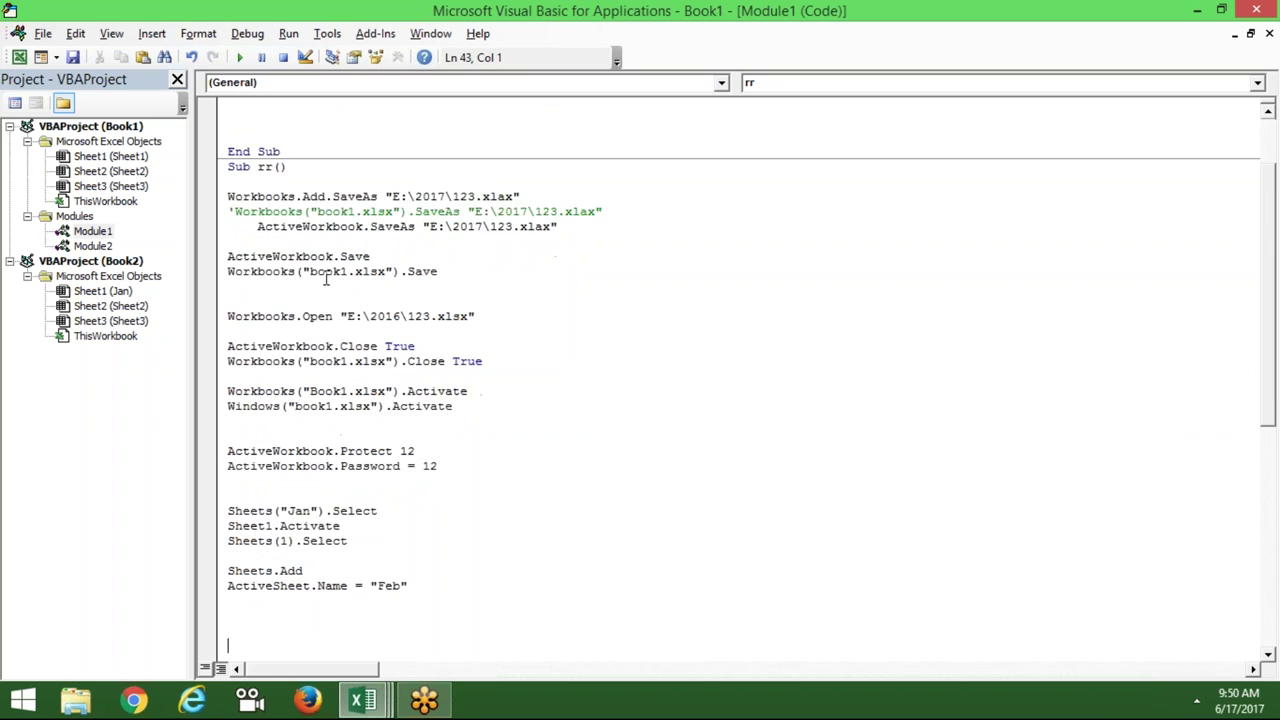
{"action": "key", "text": "Down"}
{"action": "key", "text": "Down"}
{"action": "key", "text": "Down"}
{"action": "scroll", "coordinate": [325, 278], "scroll_direction": "down", "scroll_amount": 3}
{"action": "left_click", "coordinate": [316, 229]}
{"action": "type", "text": "."}
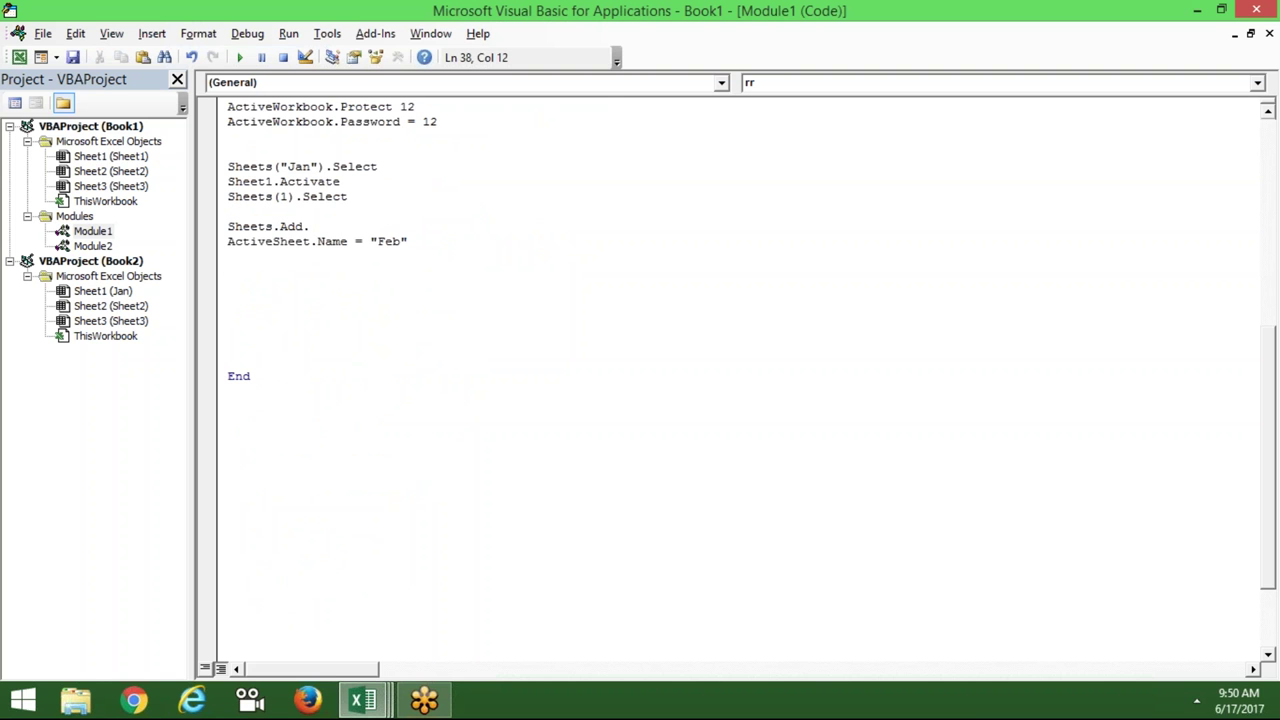
{"action": "type", "text": "bad"}
- Change the line to Sheets.Add.Name = "Feb"
{"action": "key", "text": "BackSpace"}
{"action": "key", "text": "BackSpace"}
{"action": "key", "text": "BackSpace"}
{"action": "type", "text": "name"}
{"action": "type", "text": "=\"Feb\""}
{"action": "key", "text": "Return"}
{"action": "key", "text": "Up"}
{"action": "key", "text": "Up"}
{"action": "key", "text": "Up"}
{"action": "key", "text": "Up"}
{"action": "key", "text": "Up"}
{"action": "key", "text": "shift+Down"}
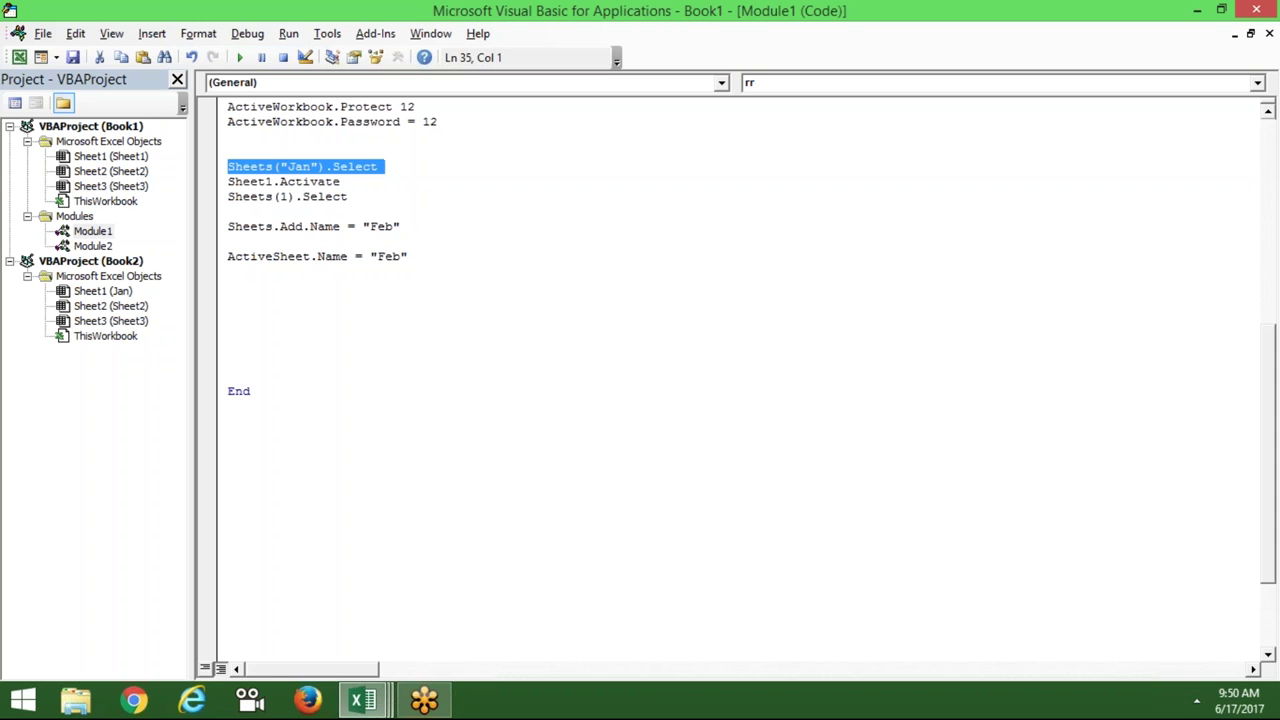
{"action": "key", "text": "shift+Down"}
{"action": "key", "text": "shift+Down"}
{"action": "key", "text": "Up"}
{"action": "key", "text": "Up"}
{"action": "key", "text": "Up"}
{"action": "key", "text": "Down"}
{"action": "key", "text": "Down"}
{"action": "key", "text": "Down"}
{"action": "key", "text": "Down"}
{"action": "key", "text": "Down"}
{"action": "key", "text": "Up"}
{"action": "key", "text": "Up"}
{"action": "key", "text": "Up"}
{"action": "key", "text": "Up"}
{"action": "key", "text": "Up"}
{"action": "key", "text": "Up"}
{"action": "key", "text": "Down"}
- Copy Sheets("Jan") to a new line and make it Sheets("Jan").Name = "Mar"
{"action": "key", "text": "shift+Right"}
{"action": "key", "text": "shift+Right"}
{"action": "key", "text": "shift+Right"}
{"action": "key", "text": "shift+Right"}
{"action": "key", "text": "shift+Right"}
{"action": "key", "text": "shift+Right"}
{"action": "key", "text": "shift+Right"}
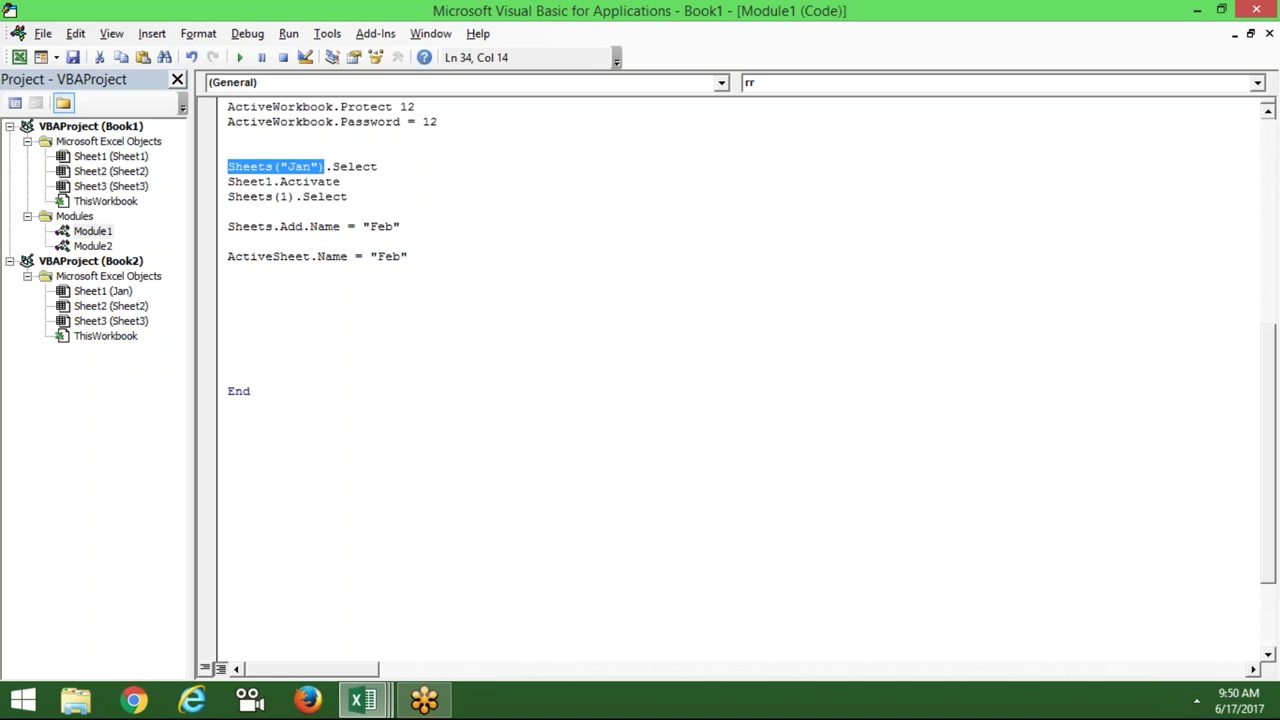
{"action": "key", "text": "ctrl+c"}
{"action": "key", "text": "Down"}
{"action": "key", "text": "Down"}
{"action": "key", "text": "Down"}
{"action": "key", "text": "Down"}
{"action": "key", "text": "Down"}
{"action": "key", "text": "Down"}
{"action": "key", "text": "ctrl+v"}
{"action": "type", "text": ".n"}
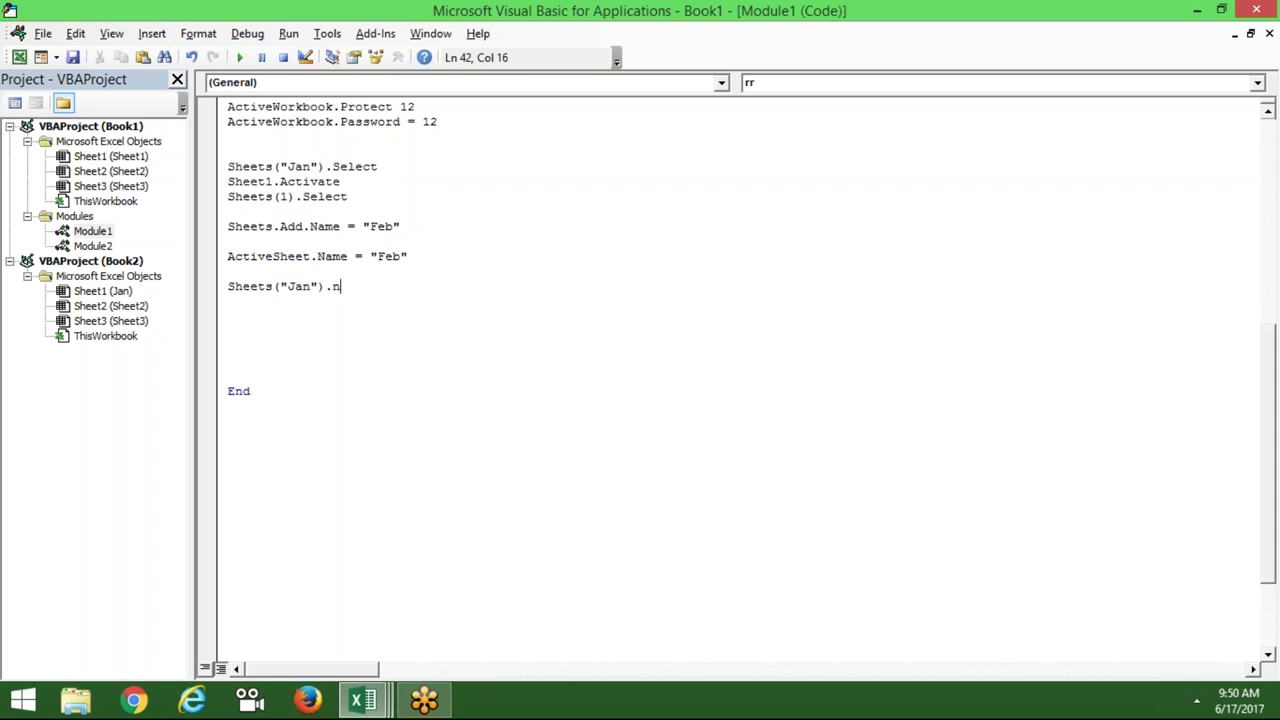
{"action": "type", "text": "ame=\"Mar\""}
{"action": "key", "text": "Return"}
- Add another Sheets.Add line below the Mar rename
{"action": "key", "text": "Up"}
{"action": "key", "text": "Up"}
{"action": "key", "text": "Up"}
{"action": "key", "text": "Up"}
{"action": "key", "text": "Down"}
{"action": "key", "text": "Down"}
{"action": "key", "text": "Down"}
{"action": "key", "text": "Down"}
{"action": "key", "text": "Down"}
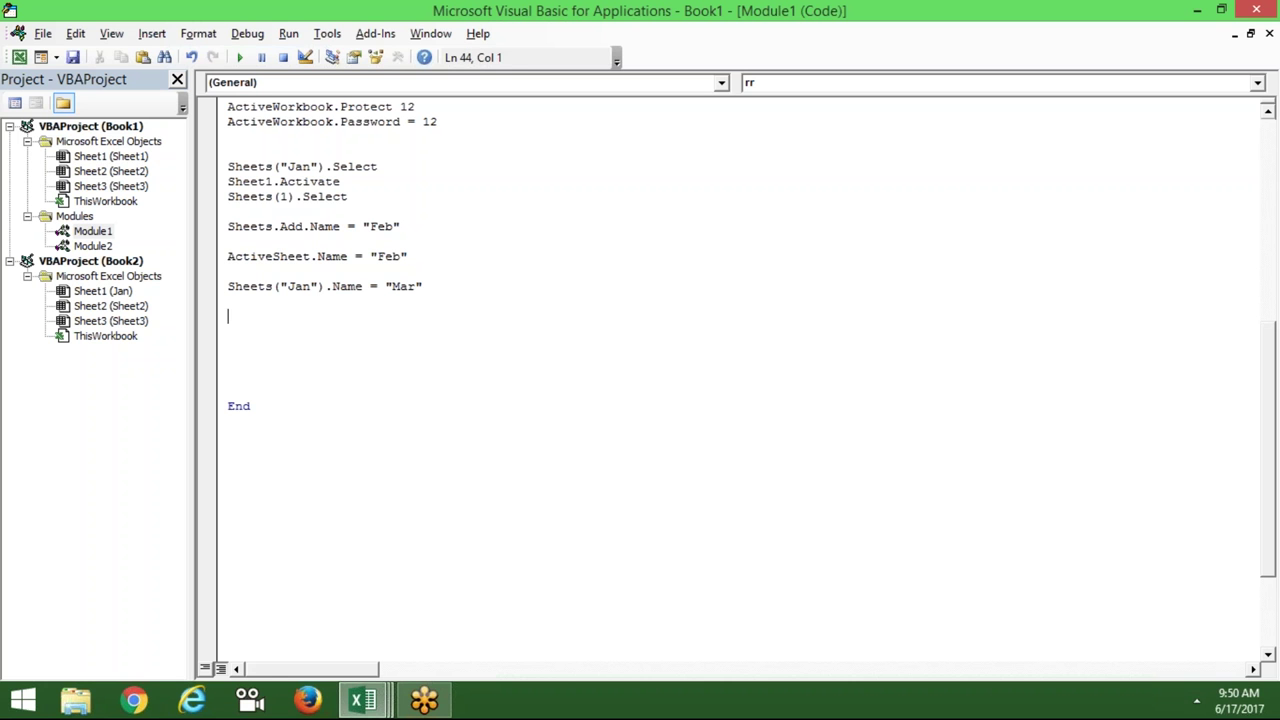
{"action": "key", "text": "Return"}
{"action": "key", "text": "Return"}
{"action": "key", "text": "Up"}
{"action": "type", "text": "sheet"}
{"action": "type", "text": "t=s"}
{"action": "key", "text": "BackSpace"}
{"action": "key", "text": "BackSpace"}
{"action": "key", "text": "BackSpace"}
{"action": "type", "text": "s."}
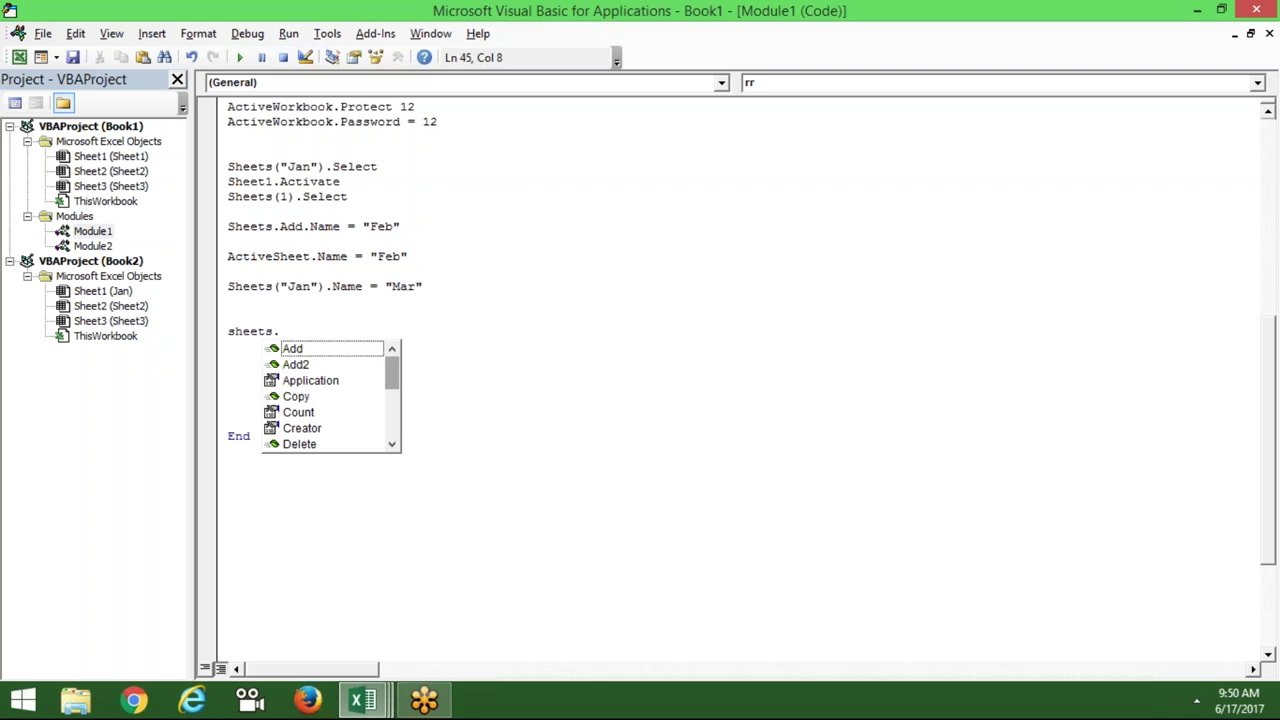
{"action": "key", "text": "Tab"}
{"action": "key", "text": "Return"}
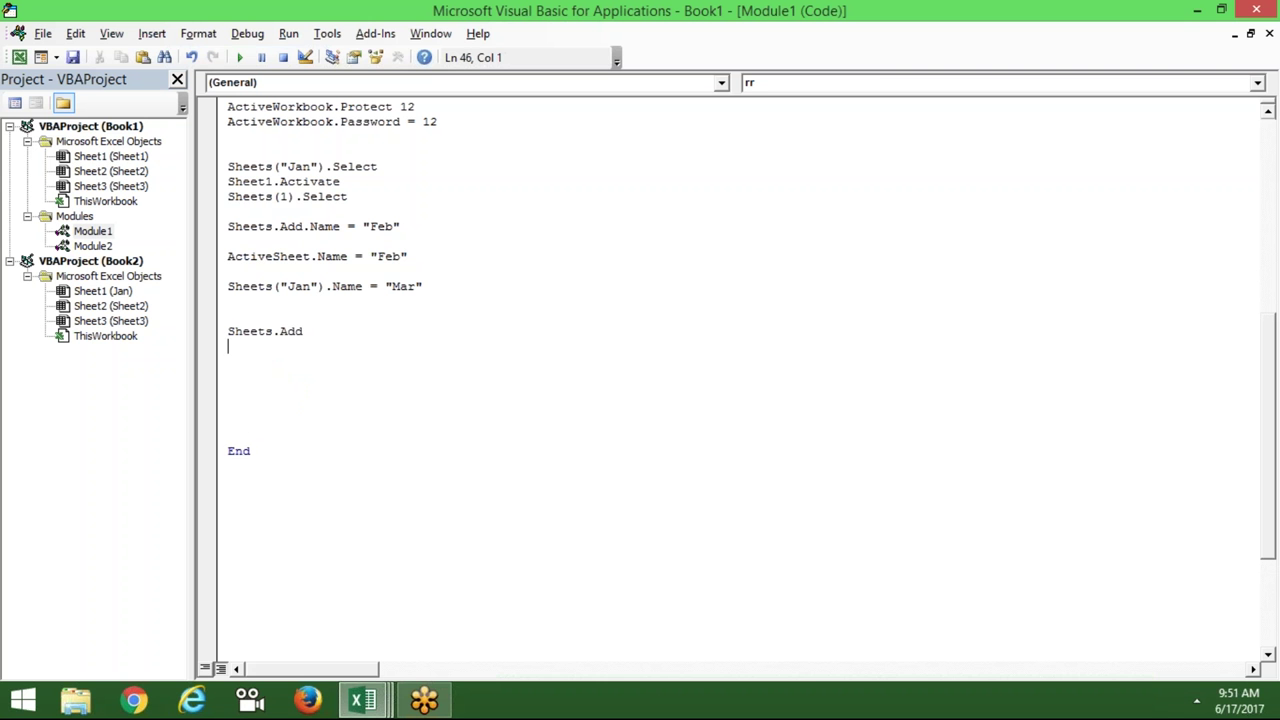
{"action": "key", "text": "BackSpace"}
{"action": "key", "text": "alt+Tab"}
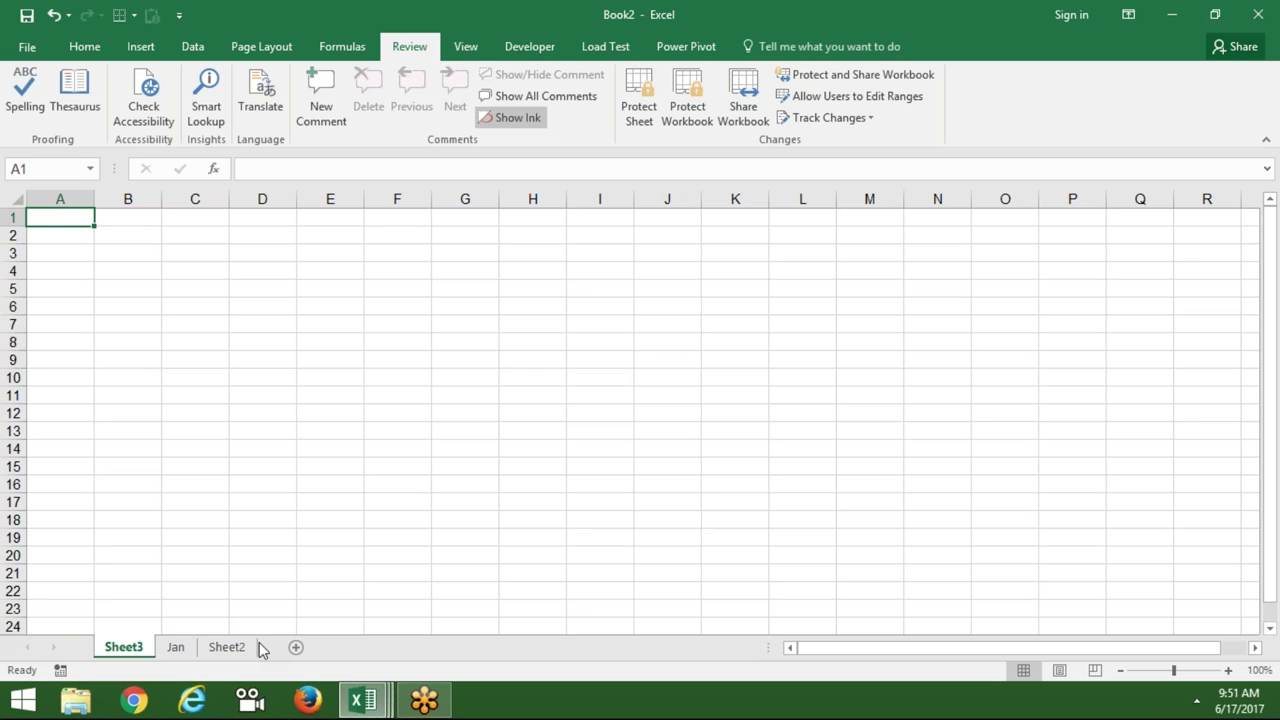
- Return from Book2's sheet tabs to the rr macro code
{"action": "key", "text": "alt+Tab"}
{"action": "left_click", "coordinate": [259, 642]}
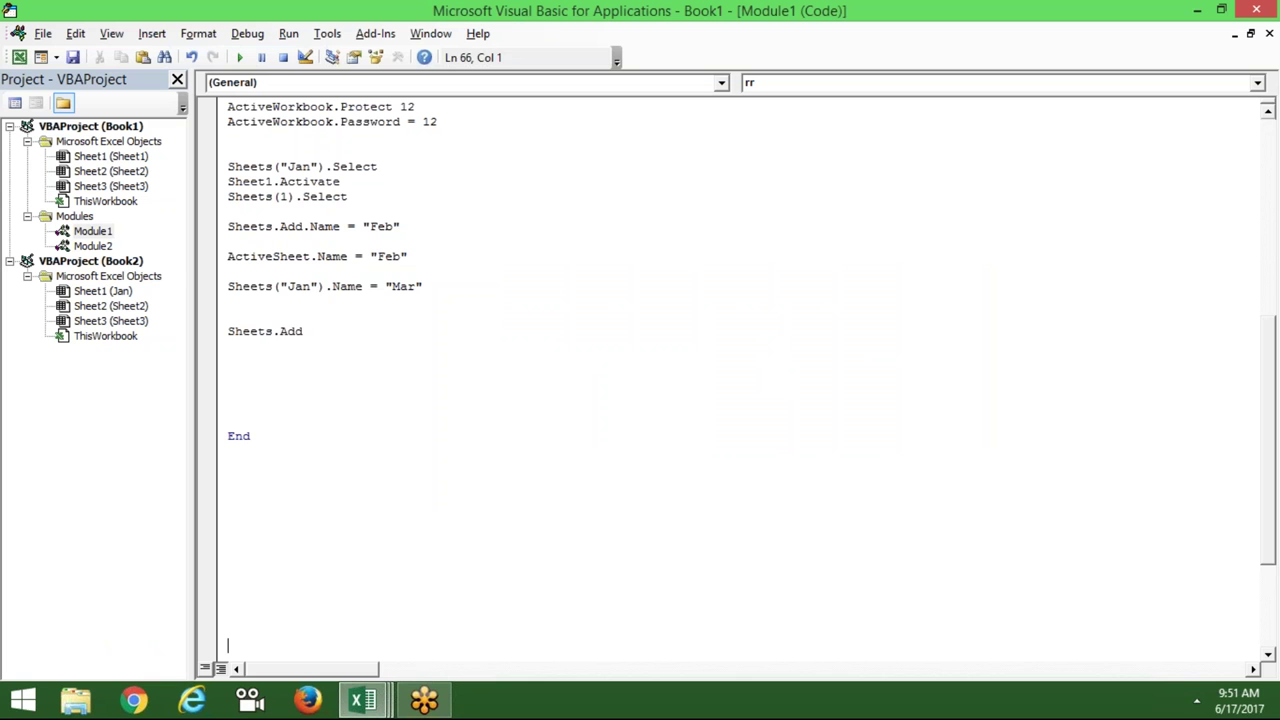
- Give Sheets.Add an After argument of Sheets("Sheet3")
{"action": "left_click", "coordinate": [337, 339]}
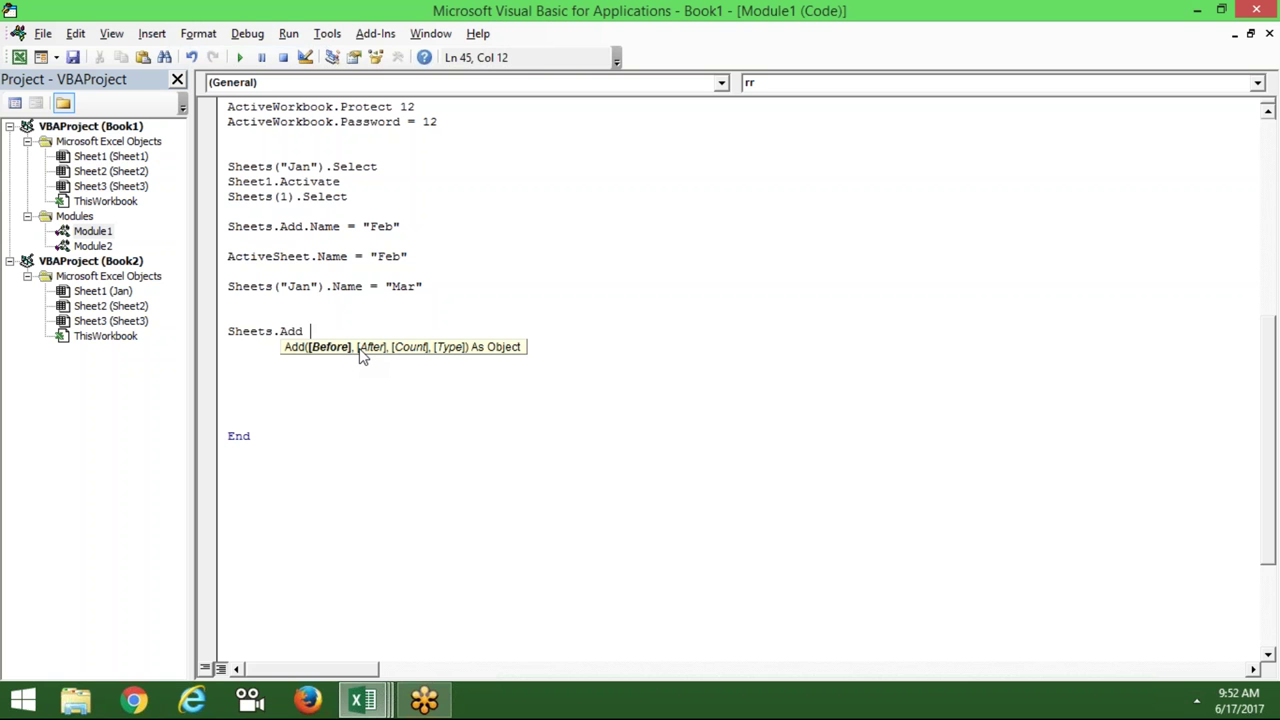
{"action": "type", "text": ","}
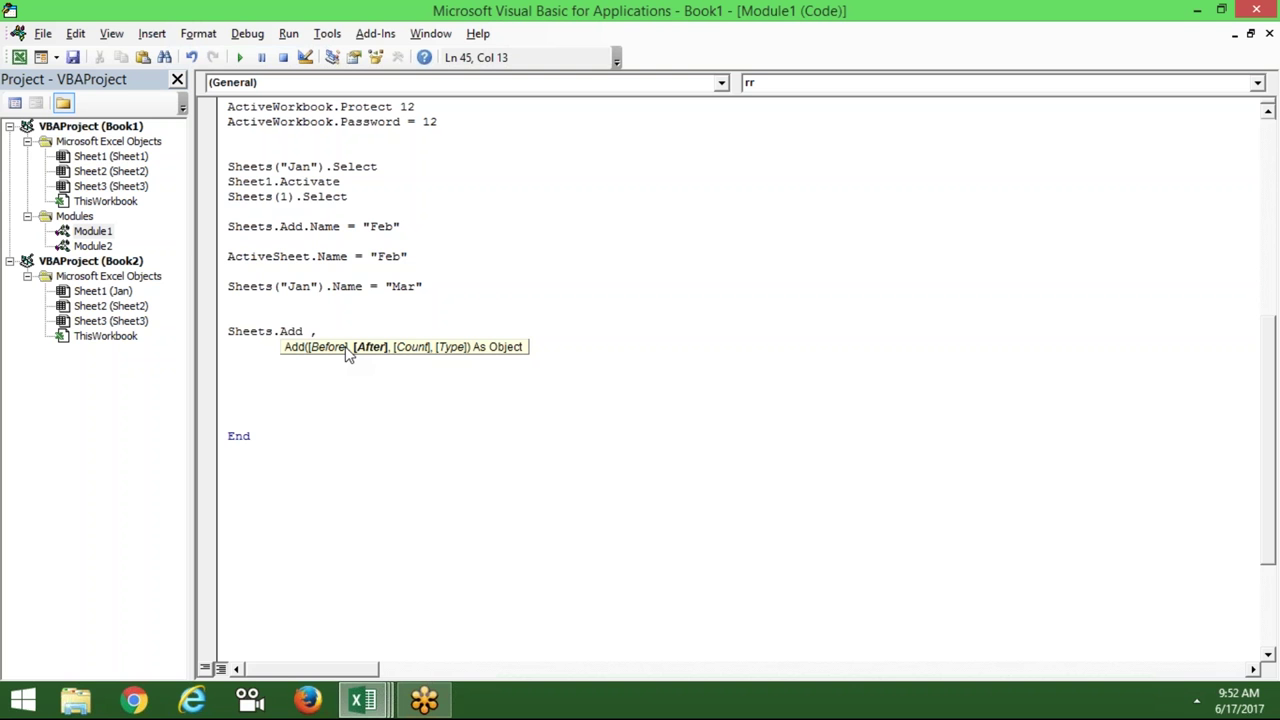
{"action": "type", "text": "sheets(\""}
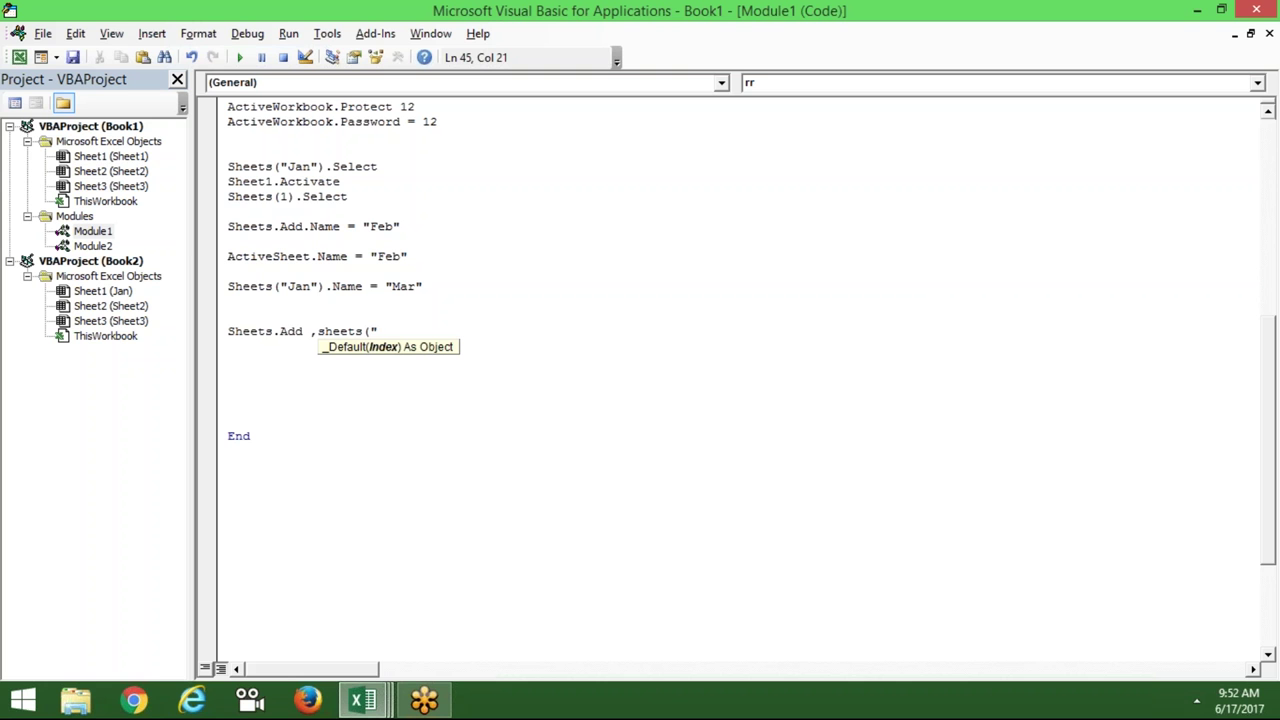
{"action": "type", "text": "Sheet1"}
{"action": "key", "text": "BackSpace"}
{"action": "type", "text": "1"}
{"action": "key", "text": "BackSpace"}
{"action": "type", "text": "3\""}
{"action": "type", "text": ")"}
{"action": "key", "text": "Return"}
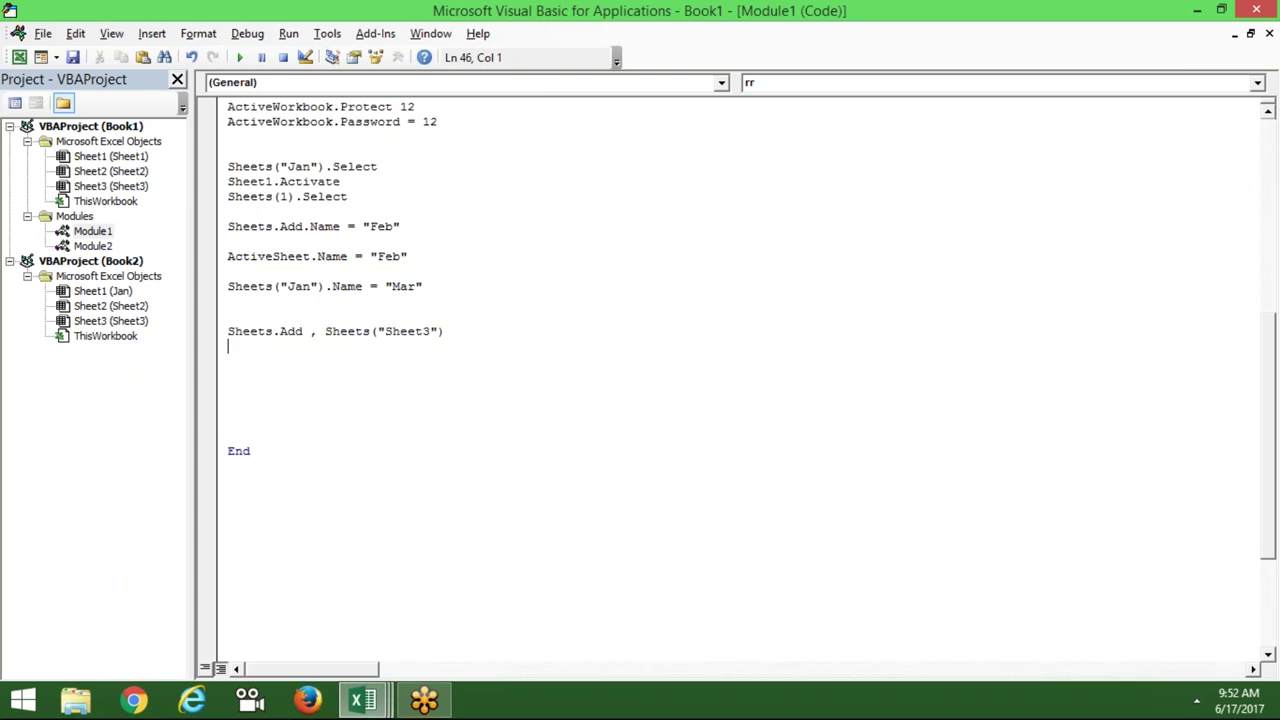
- Check the sheet names in Excel, then replace "Sheet3" with 3 to read Sheets(3)
{"action": "key", "text": "alt+Tab"}
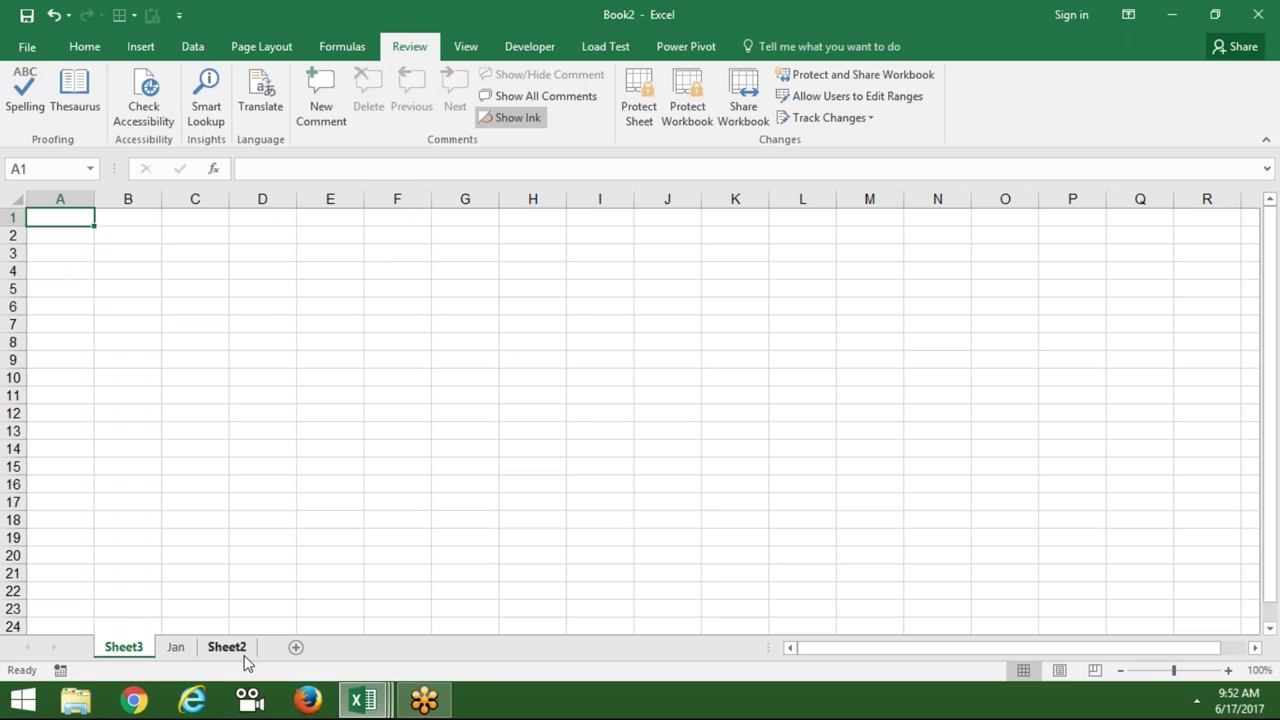
{"action": "key", "text": "alt+Tab"}
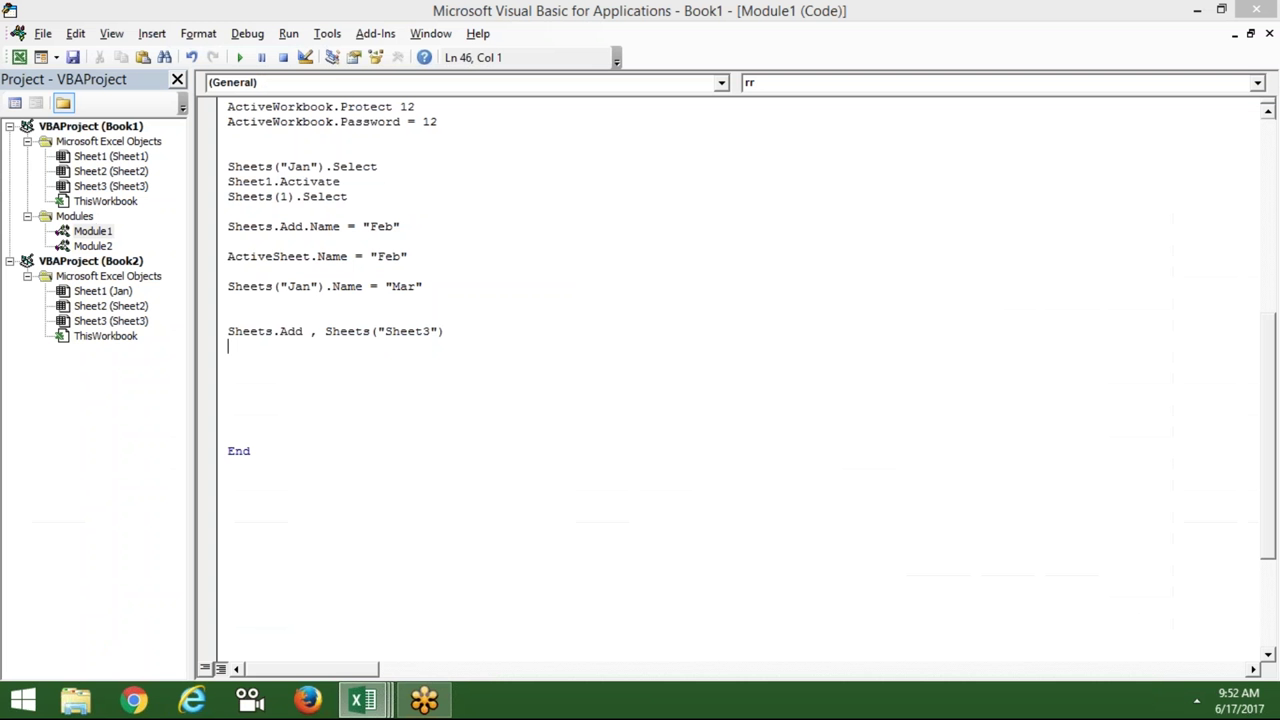
{"action": "left_click_drag", "start_coordinate": [437, 331], "coordinate": [380, 337]}
{"action": "type", "text": "3"}
{"action": "left_click", "coordinate": [389, 400]}
{"action": "key", "text": "Up"}
{"action": "key", "text": "Up"}
- Replace the 3 in Sheets(3) with Sheets.Count so the sheet goes after the last one
{"action": "double_click", "coordinate": [379, 331]}
{"action": "type", "text": "sheets"}
{"action": "type", "text": ".couu"}
{"action": "key", "text": "BackSpace"}
{"action": "key", "text": "Tab"}
{"action": "key", "text": "Down"}
- Highlight Sheets.Count to explain it, then add a comma at the end of the Sheets.Add line
{"action": "left_click", "coordinate": [368, 337]}
{"action": "double_click", "coordinate": [368, 337]}
{"action": "left_click_drag", "start_coordinate": [381, 334], "coordinate": [470, 328]}
{"action": "double_click", "coordinate": [468, 331]}
{"action": "left_click", "coordinate": [361, 350]}
{"action": "left_click_drag", "start_coordinate": [378, 334], "coordinate": [467, 333]}
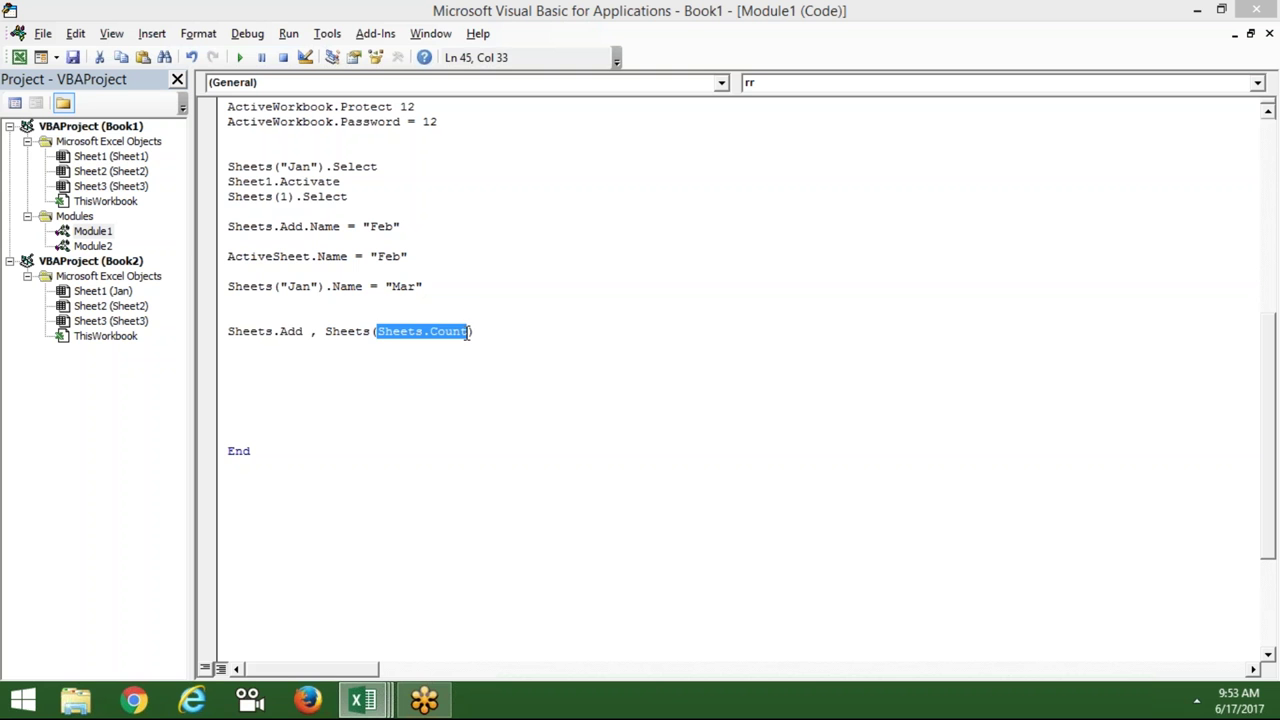
{"action": "left_click", "coordinate": [386, 350]}
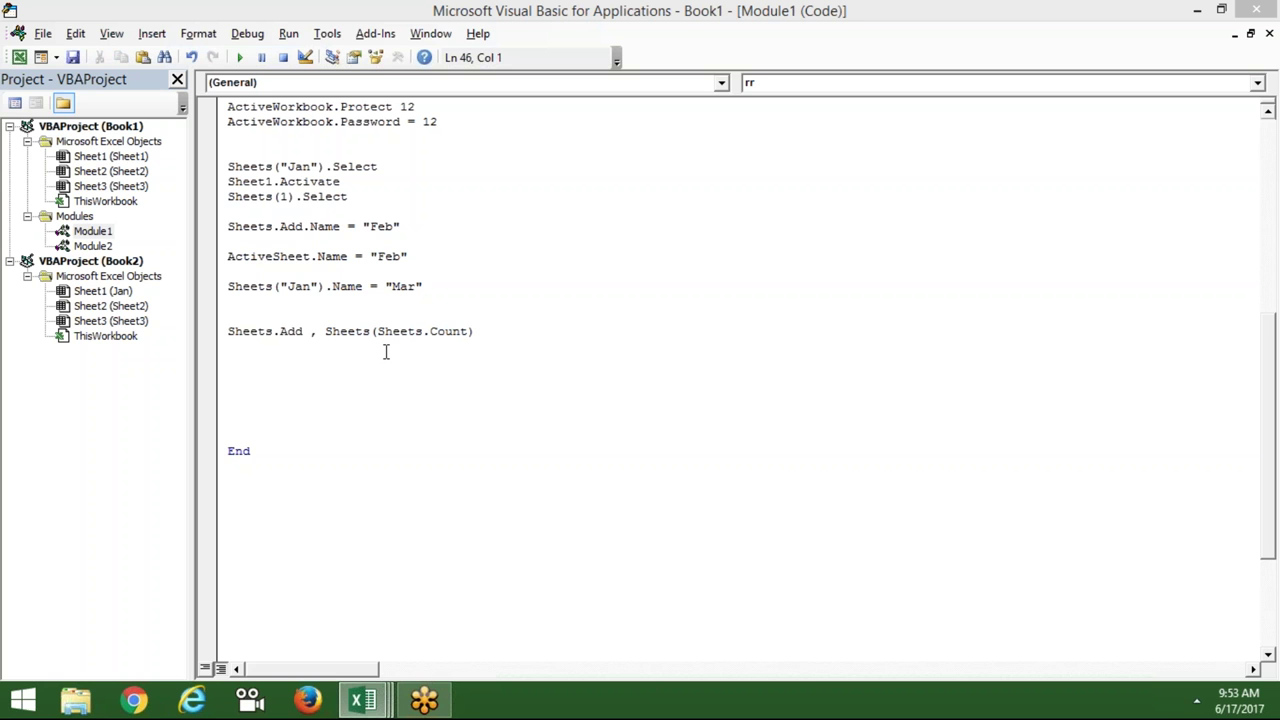
{"action": "left_click", "coordinate": [476, 333]}
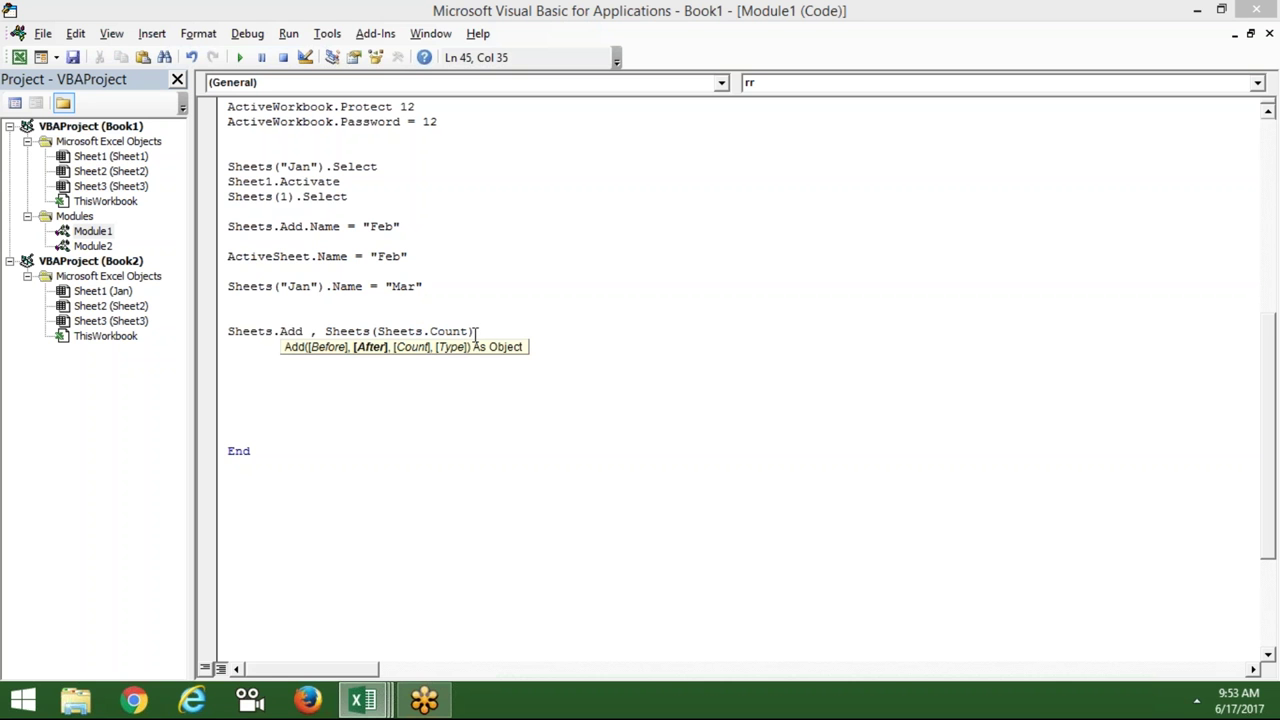
{"action": "type", "text": ","}
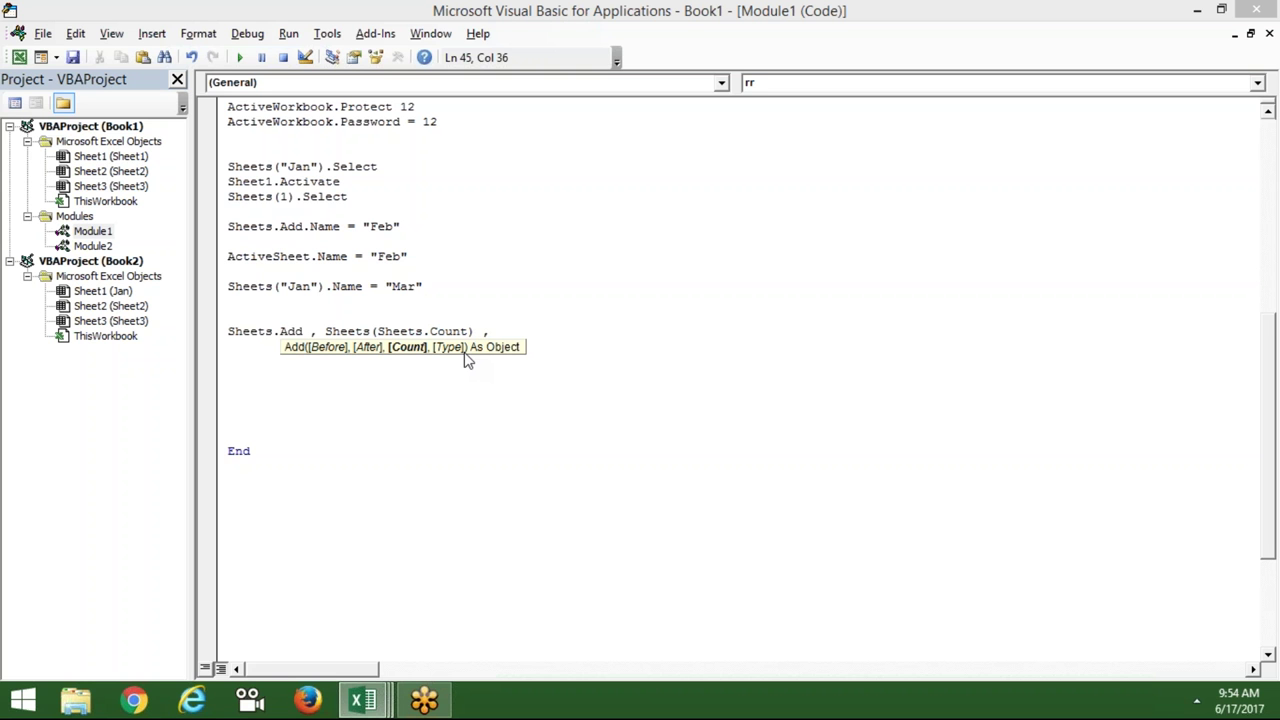
- Enter 52 as the count argument of Sheets.Add, removing the extra comma
{"action": "type", "text": "52,"}
{"action": "key", "text": "BackSpace"}
{"action": "left_click", "coordinate": [442, 372]}
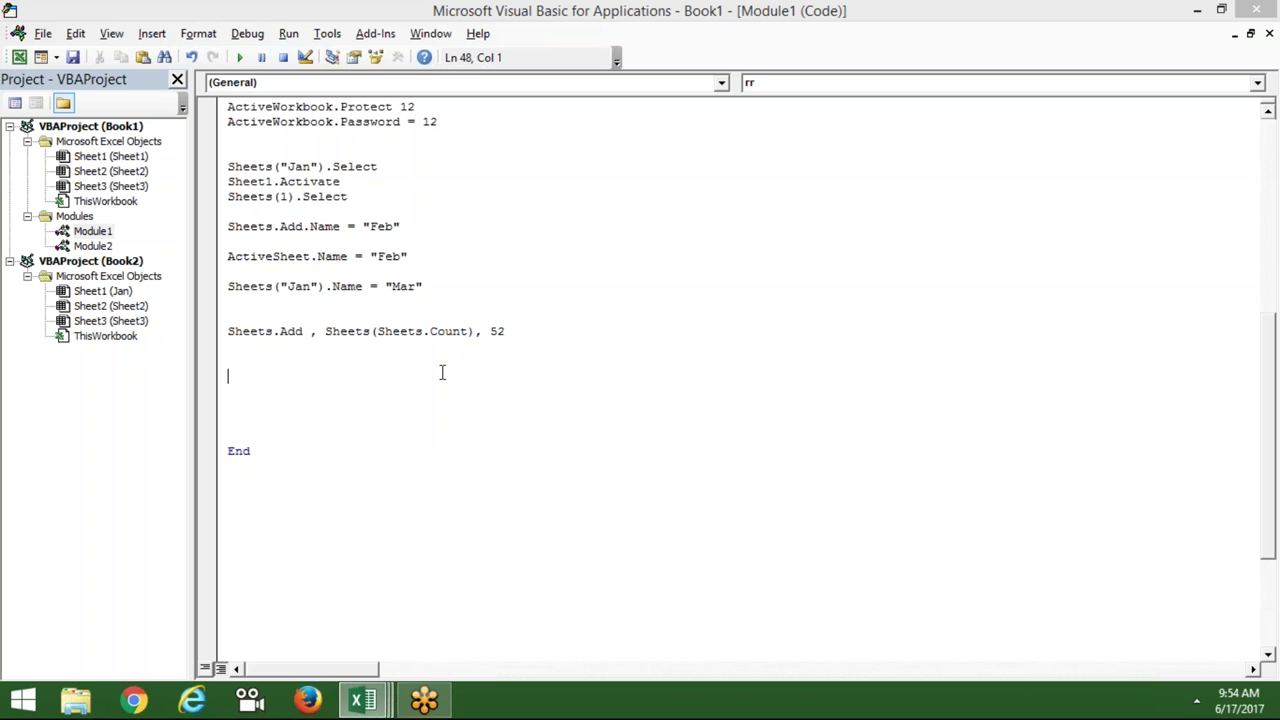
- Add two blank lines before End Sub
{"action": "key", "text": "Return"}
{"action": "key", "text": "Up"}
{"action": "key", "text": "Up"}
{"action": "key", "text": "Return"}
- Add a Sheet1.Delete line below Sheets.Add, then switch to the Excel workbook
{"action": "type", "text": "sheets"}
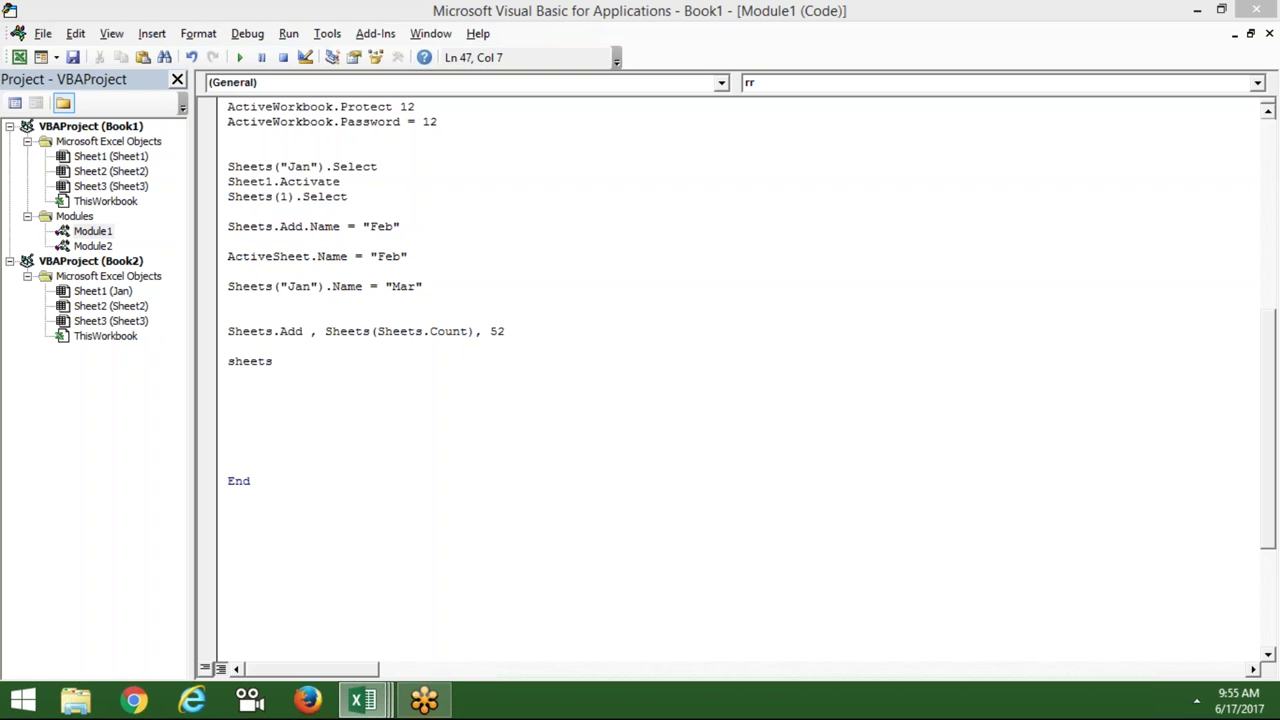
{"action": "key", "text": "BackSpace"}
{"action": "key", "text": "BackSpace"}
{"action": "type", "text": "t1"}
{"action": "type", "text": ".de"}
{"action": "key", "text": "Tab"}
{"action": "key", "text": "Return"}
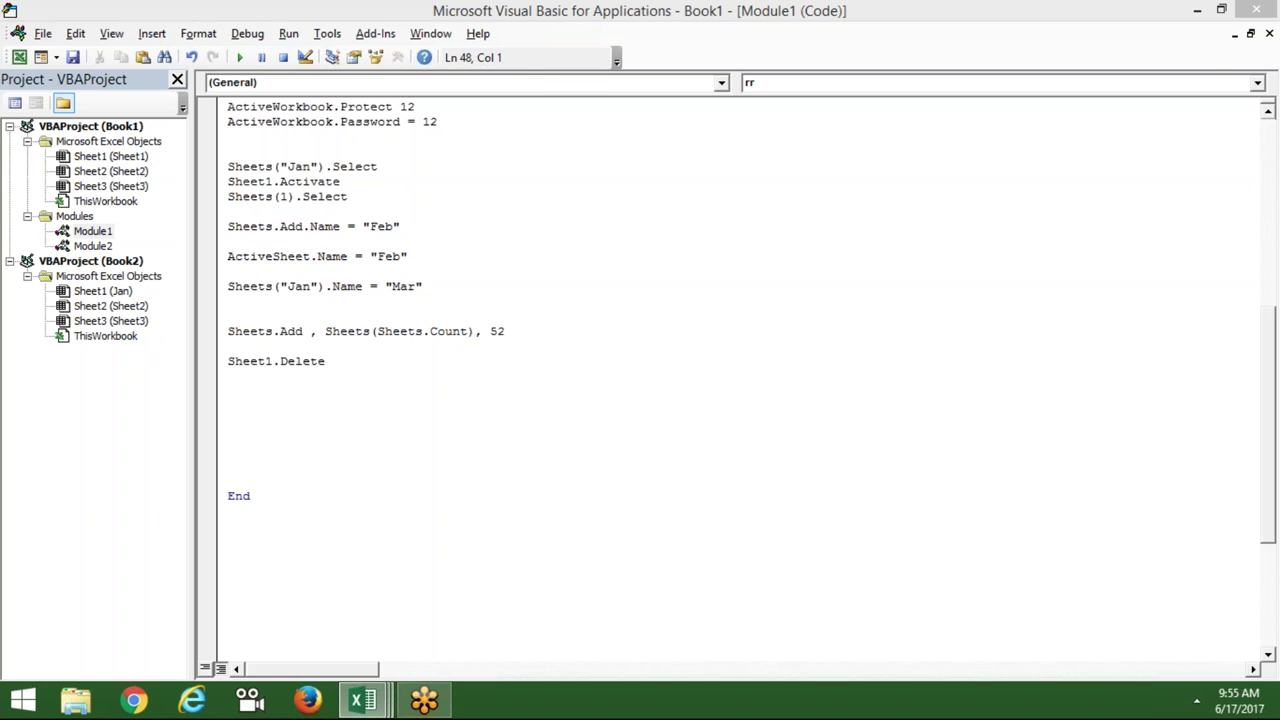
{"action": "key", "text": "alt+F11"}
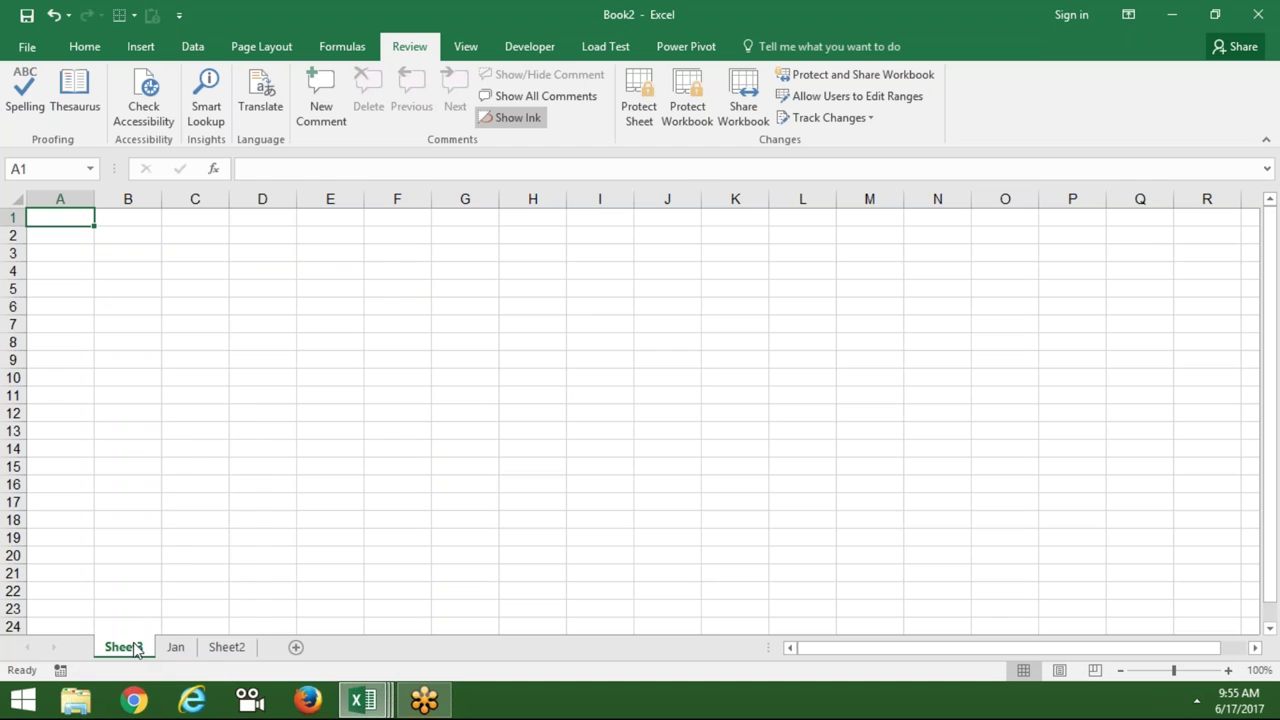
- Try deleting the Sheet3 tab to show the warning, then dismiss it without deleting
{"action": "right_click", "coordinate": [137, 650]}
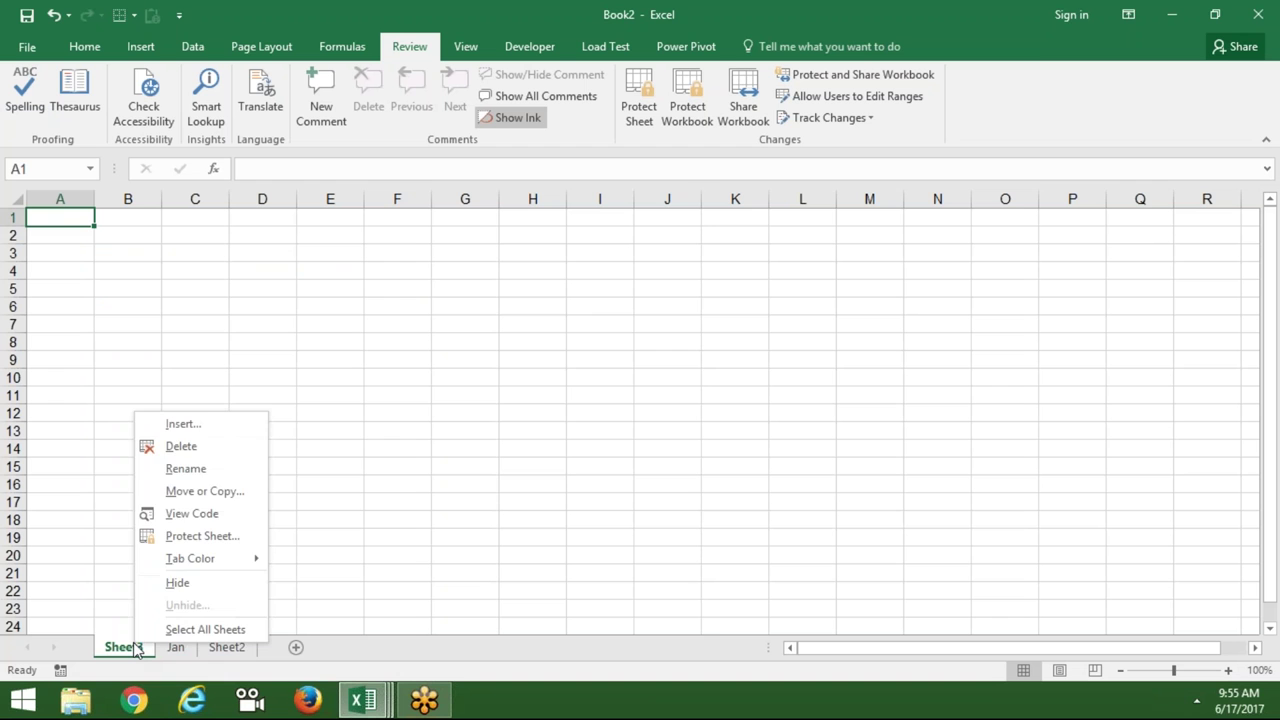
{"action": "left_click", "coordinate": [197, 448]}
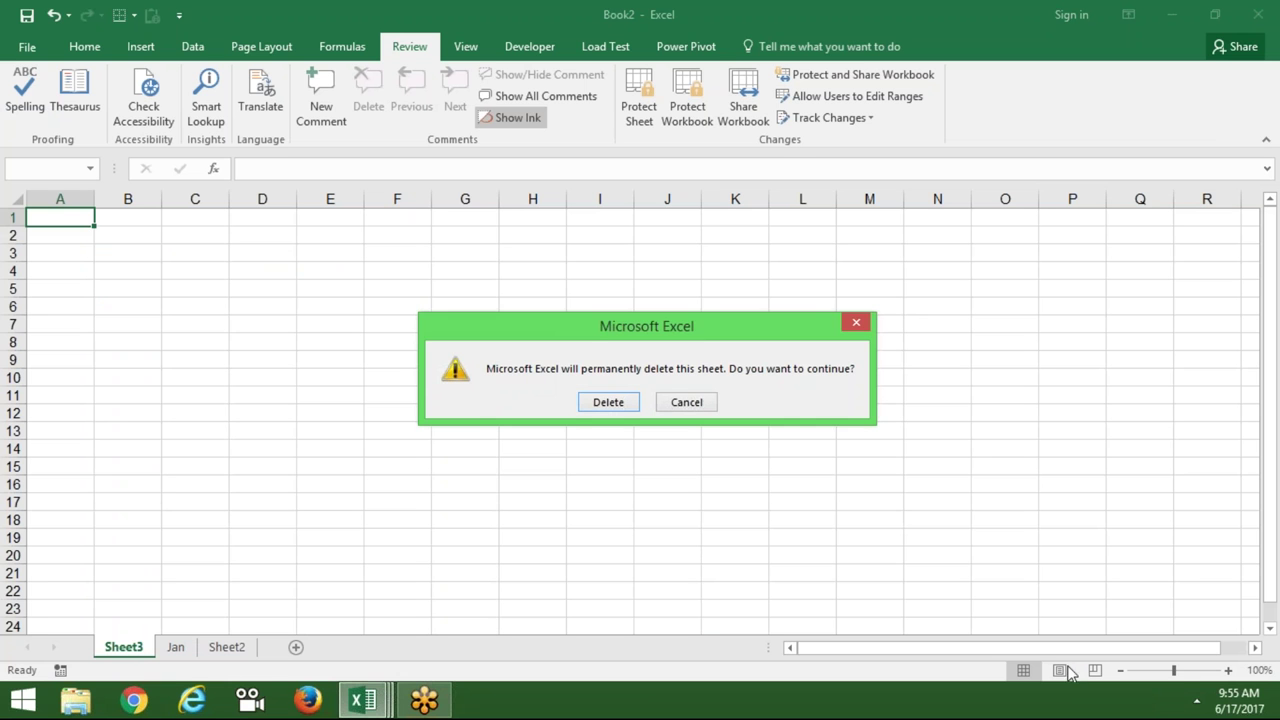
{"action": "left_click", "coordinate": [1197, 701]}
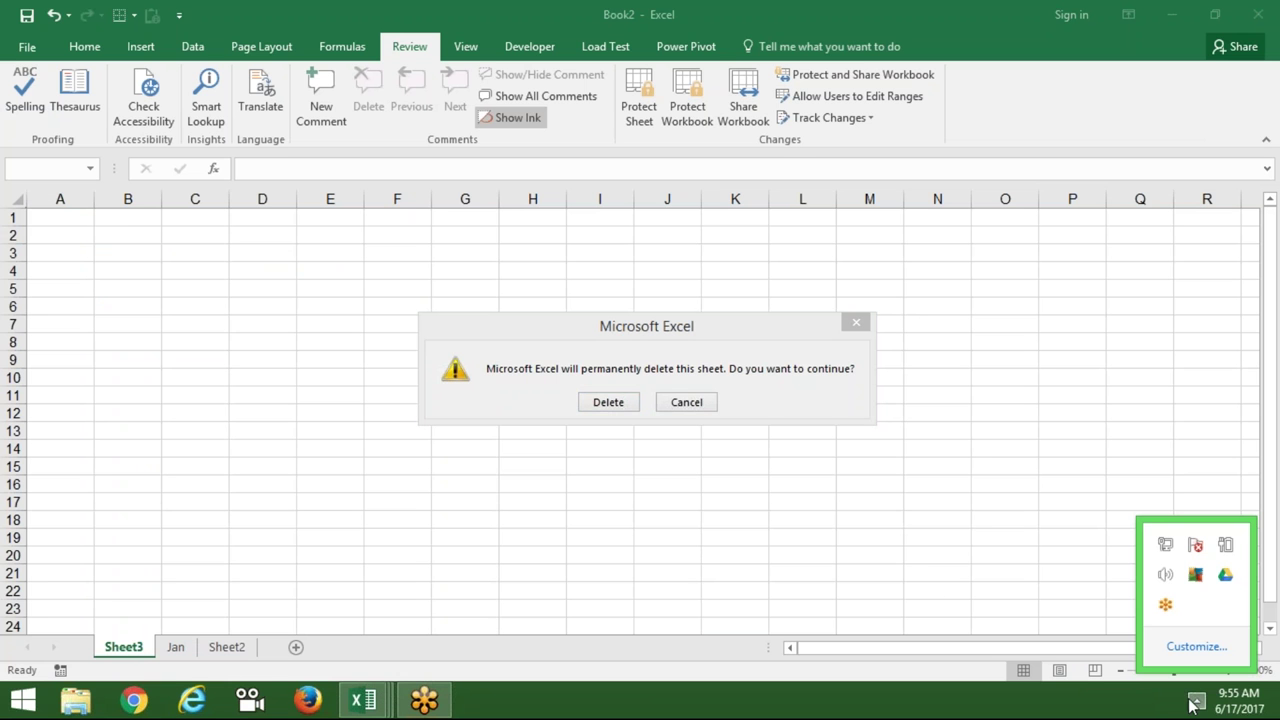
{"action": "left_click", "coordinate": [700, 375]}
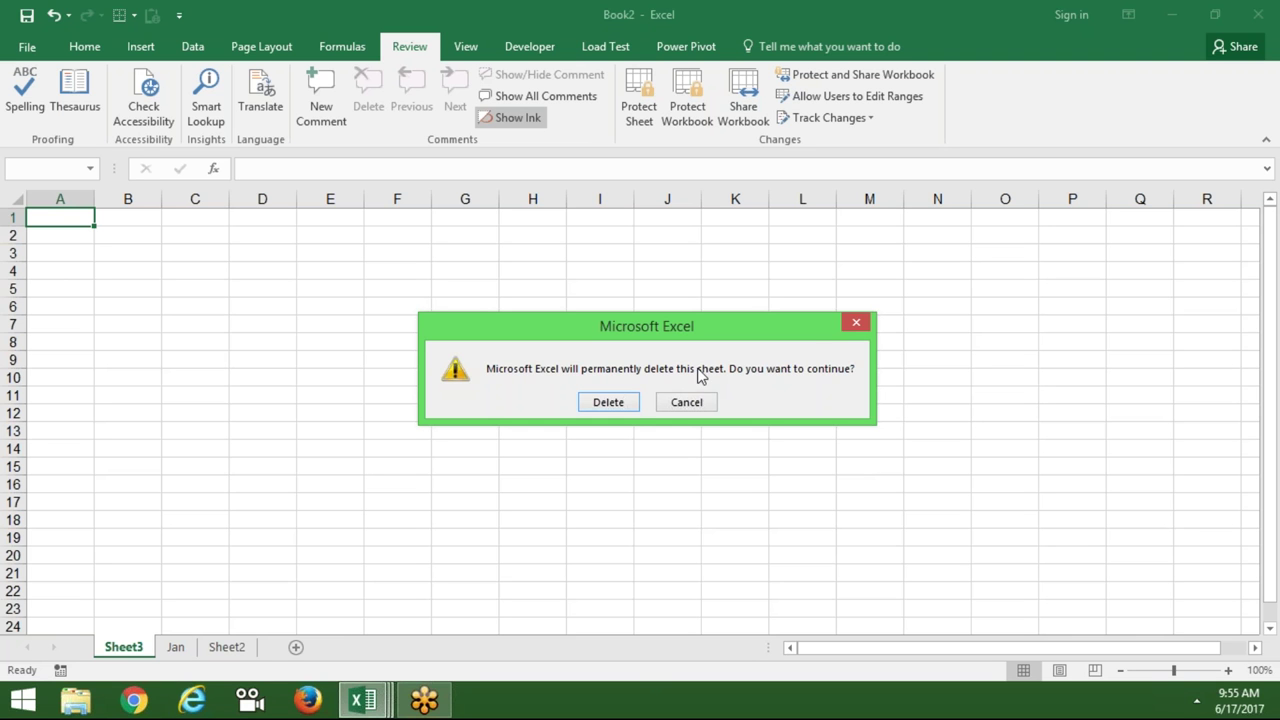
{"action": "left_click", "coordinate": [856, 322]}
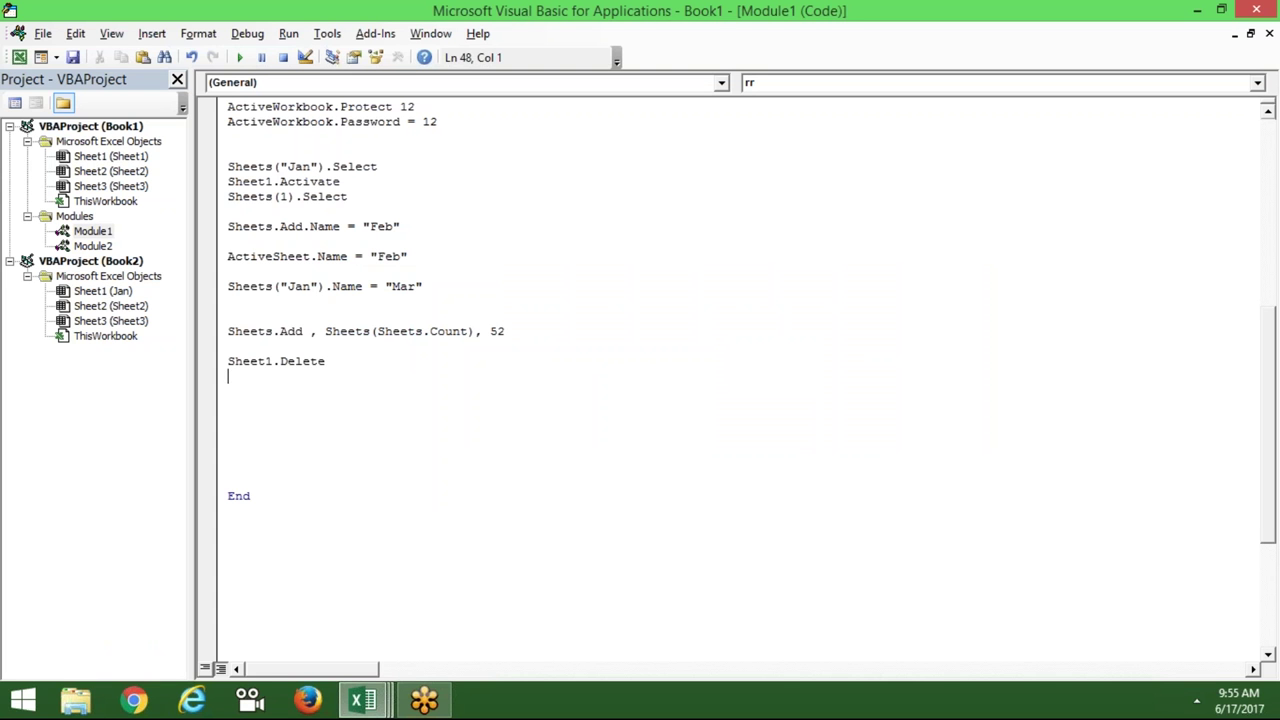
- Insert Application.DisplayAlerts = False on a new line above Sheet1.Delete
{"action": "left_click", "coordinate": [228, 361]}
{"action": "left_click", "coordinate": [228, 346]}
{"action": "type", "text": "application.di"}
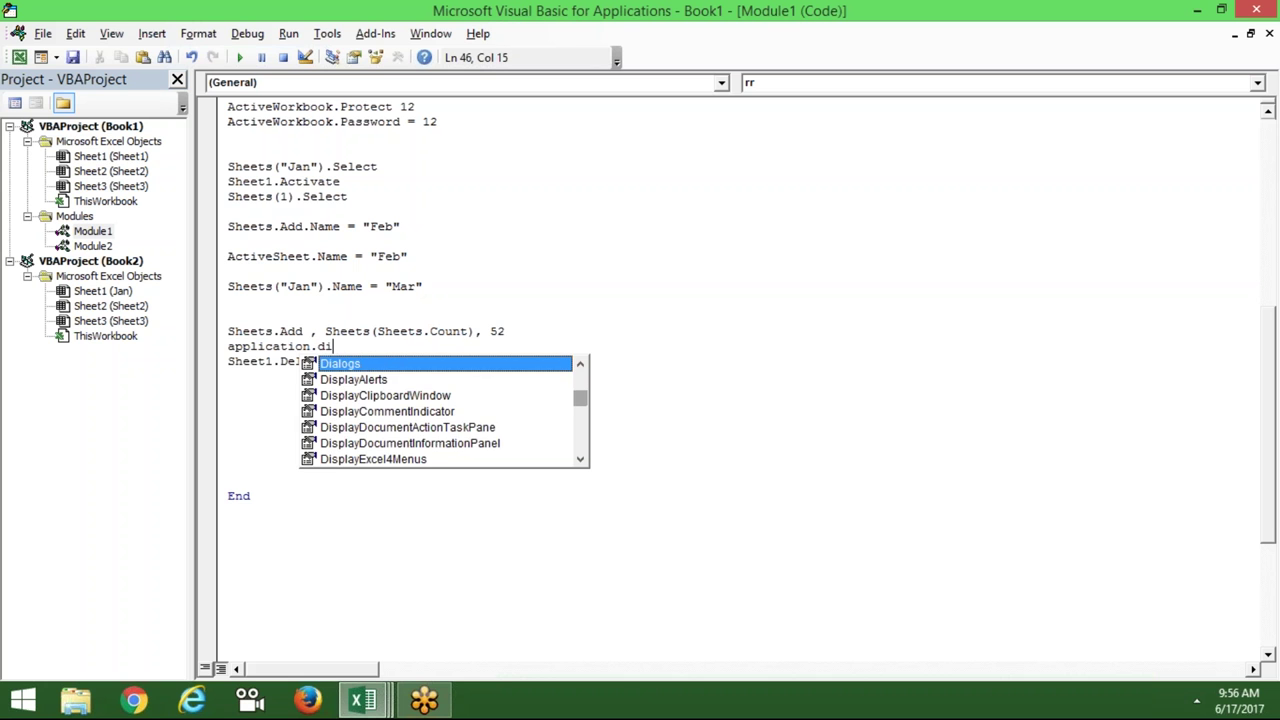
{"action": "left_click", "coordinate": [353, 379]}
{"action": "key", "text": "Tab"}
{"action": "type", "text": "="}
{"action": "key", "text": "Down"}
{"action": "key", "text": "Tab"}
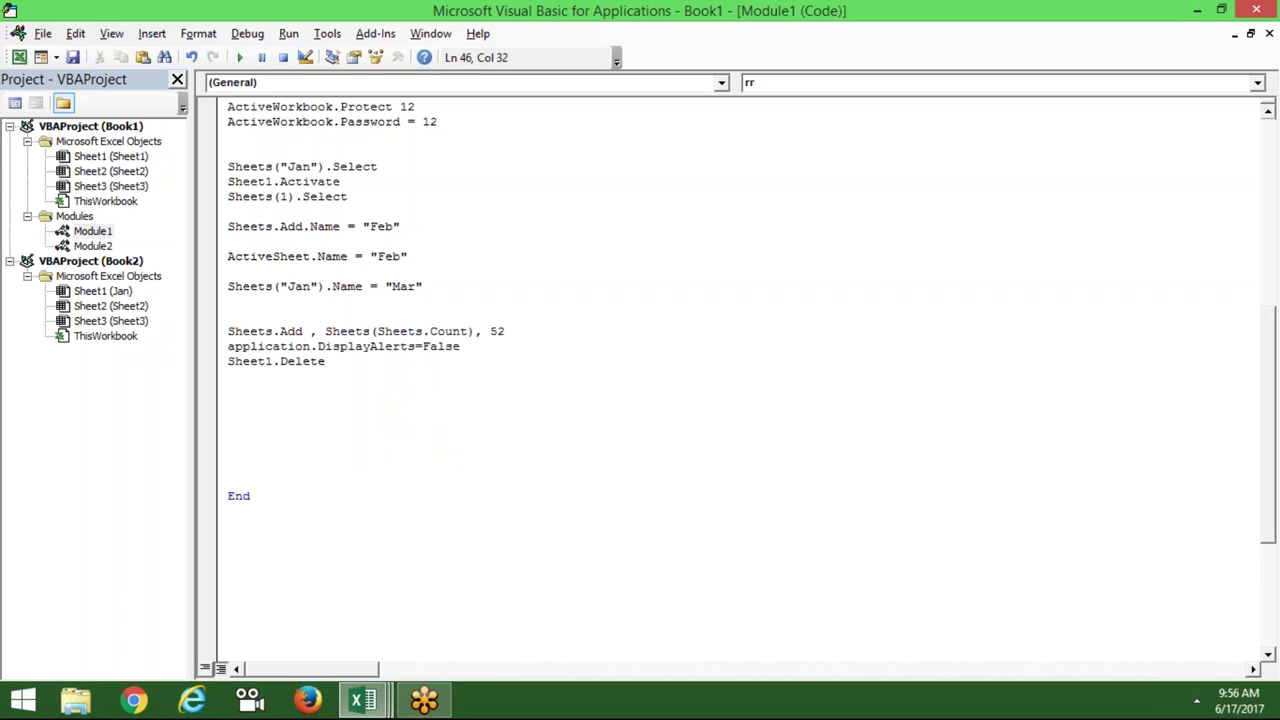
{"action": "left_click", "coordinate": [850, 328]}
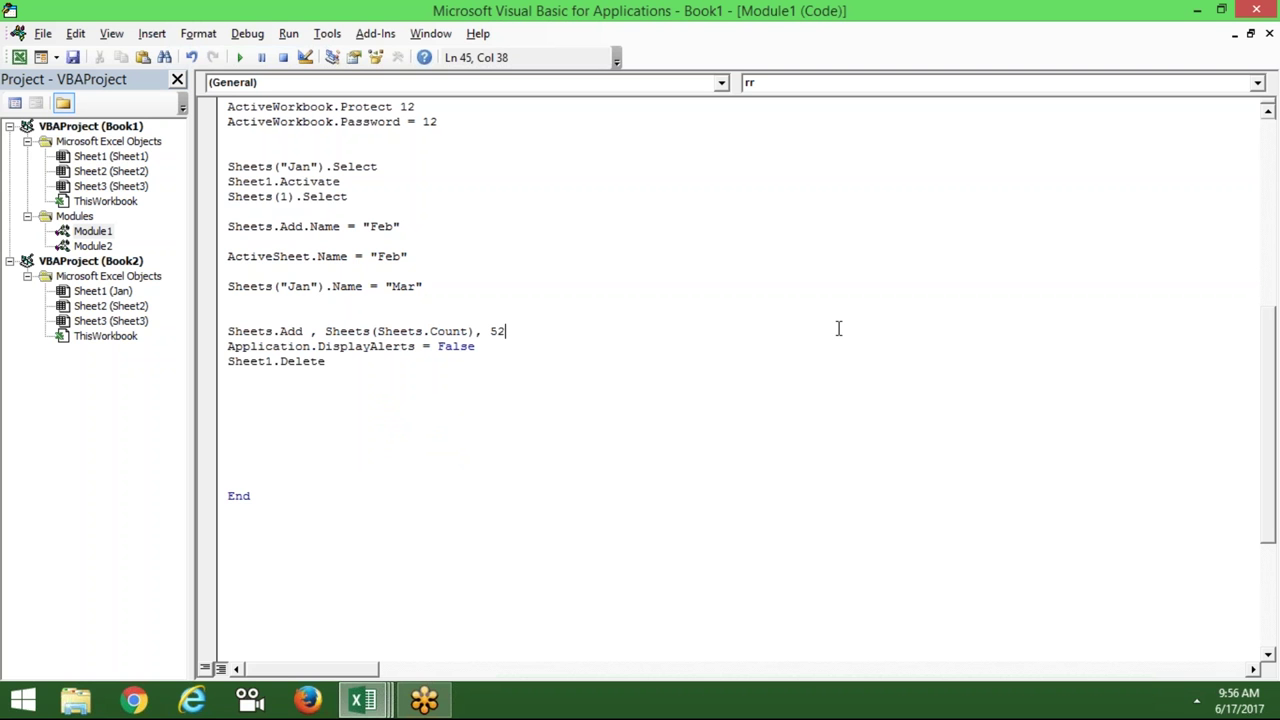
{"action": "left_click", "coordinate": [558, 375]}
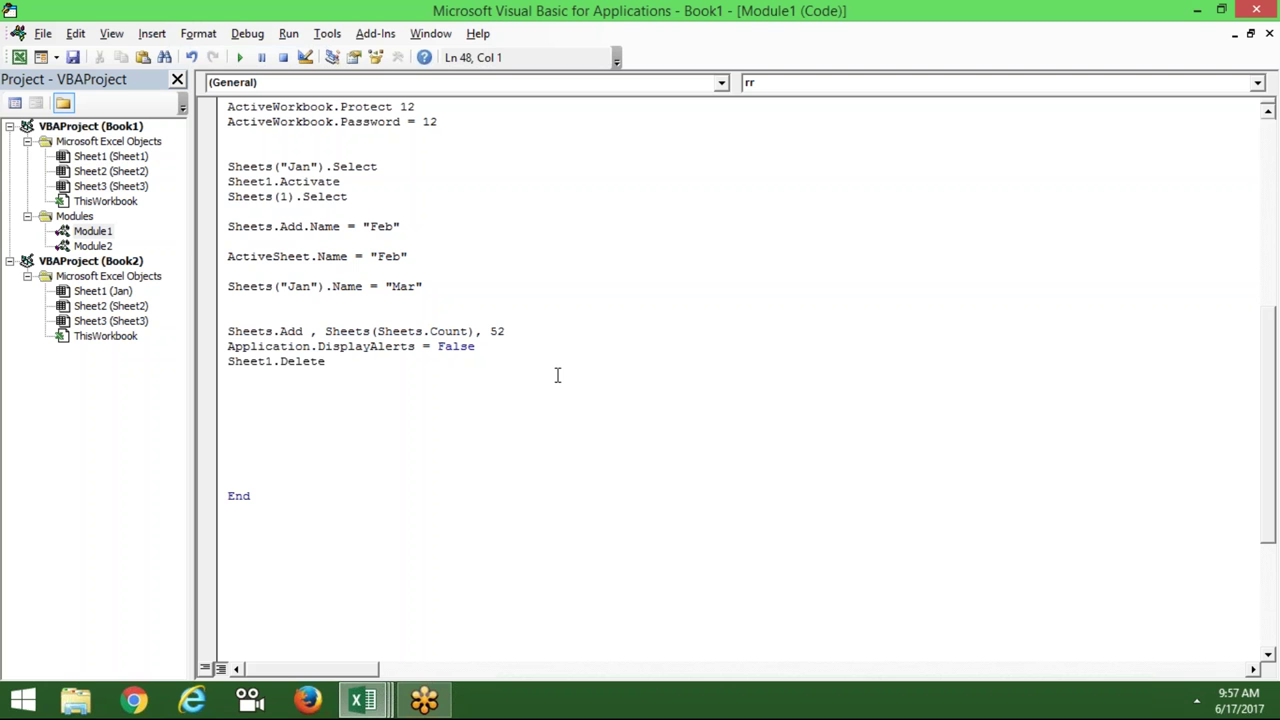
- Add a Sheet1.Copy line below Sheet1.Delete, then switch to the Excel workbook
{"action": "key", "text": "Return"}
{"action": "key", "text": "Return"}
{"action": "type", "text": "sheet1.cop"}
{"action": "key", "text": "Tab"}
{"action": "key", "text": "Return"}
{"action": "key", "text": "alt+F11"}
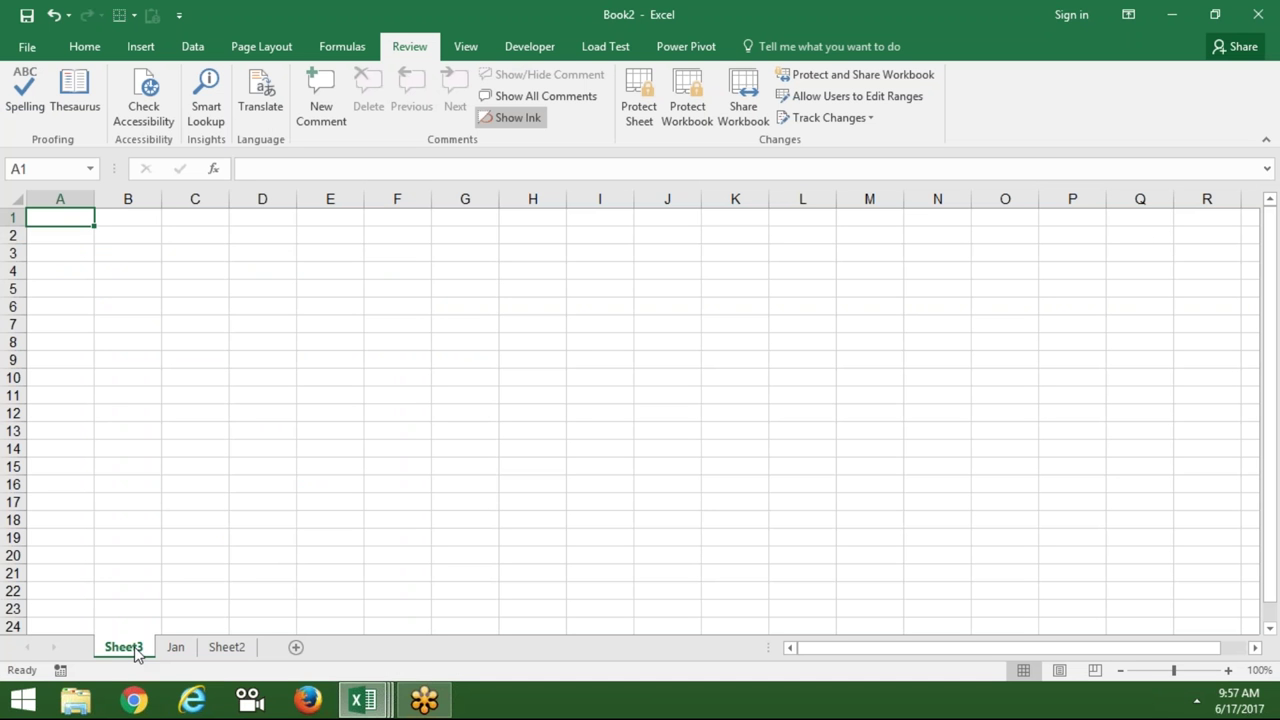
- Try Sheet3's Move or Copy dialog with Create a copy and (new book), then cancel and return to VBA
{"action": "right_click", "coordinate": [137, 652]}
{"action": "left_click", "coordinate": [222, 497]}
{"action": "left_click", "coordinate": [148, 566]}
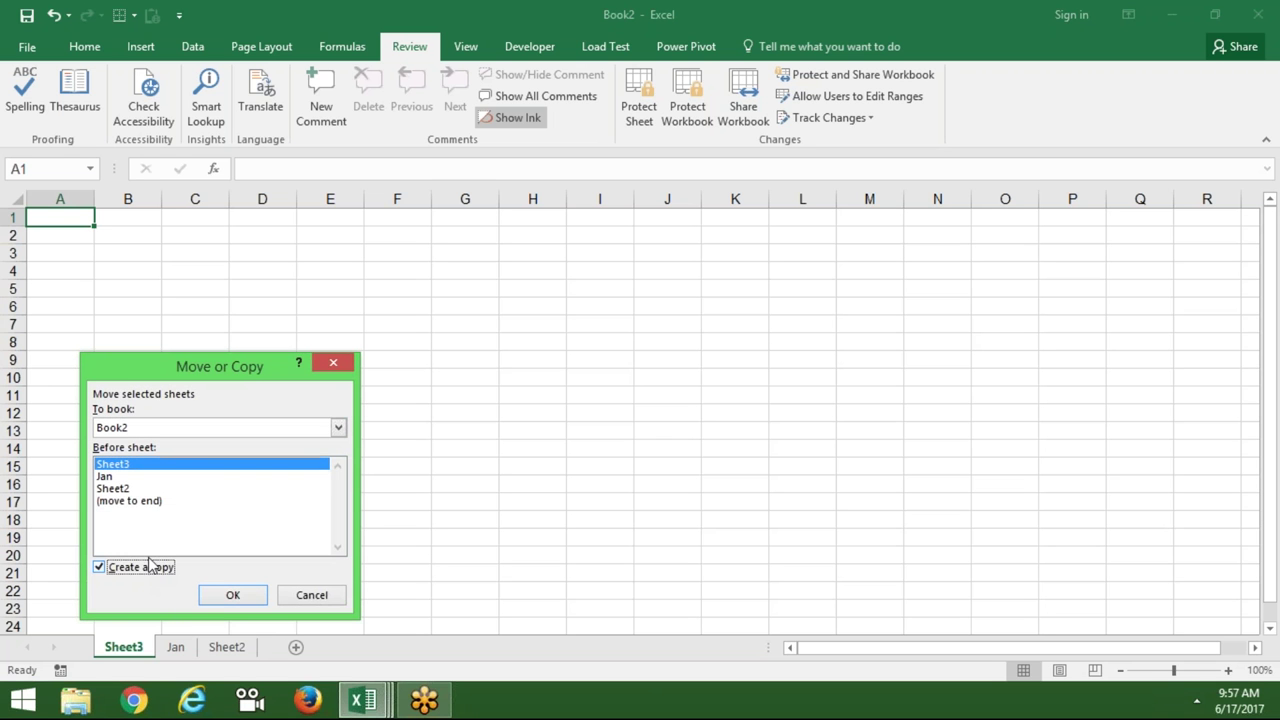
{"action": "left_click", "coordinate": [156, 428]}
{"action": "left_click", "coordinate": [156, 446]}
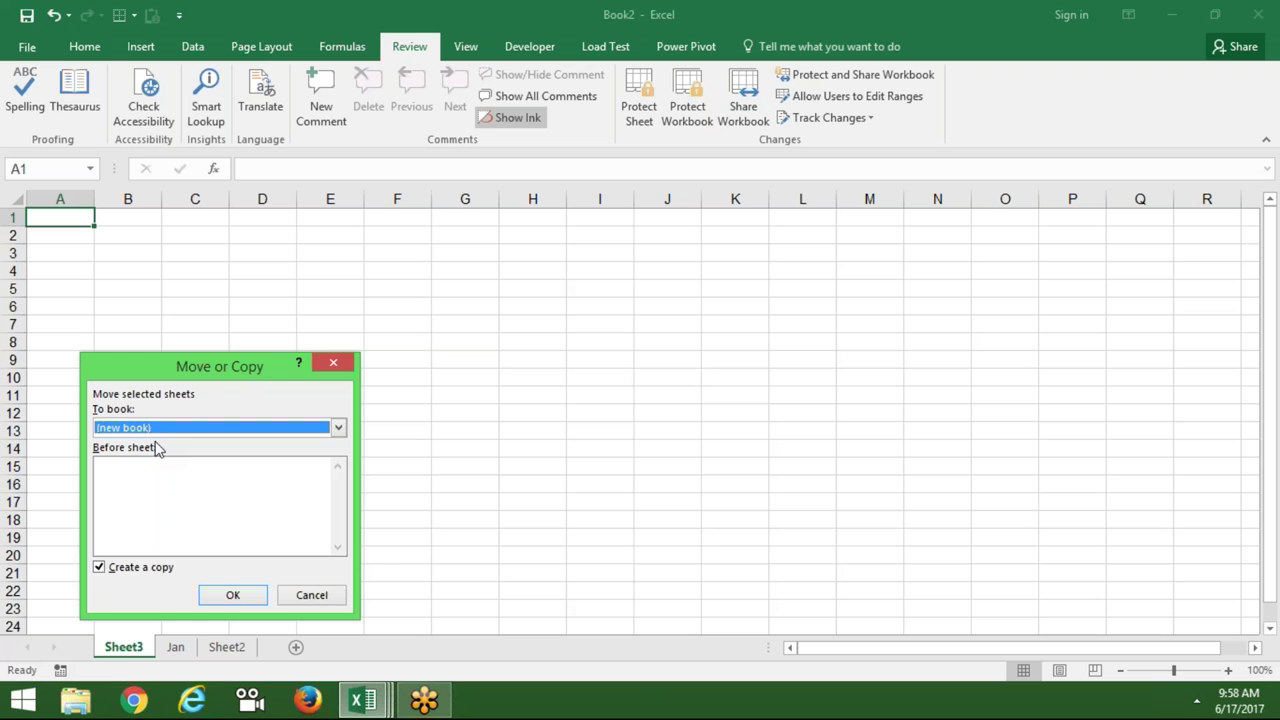
{"action": "key", "text": "Escape"}
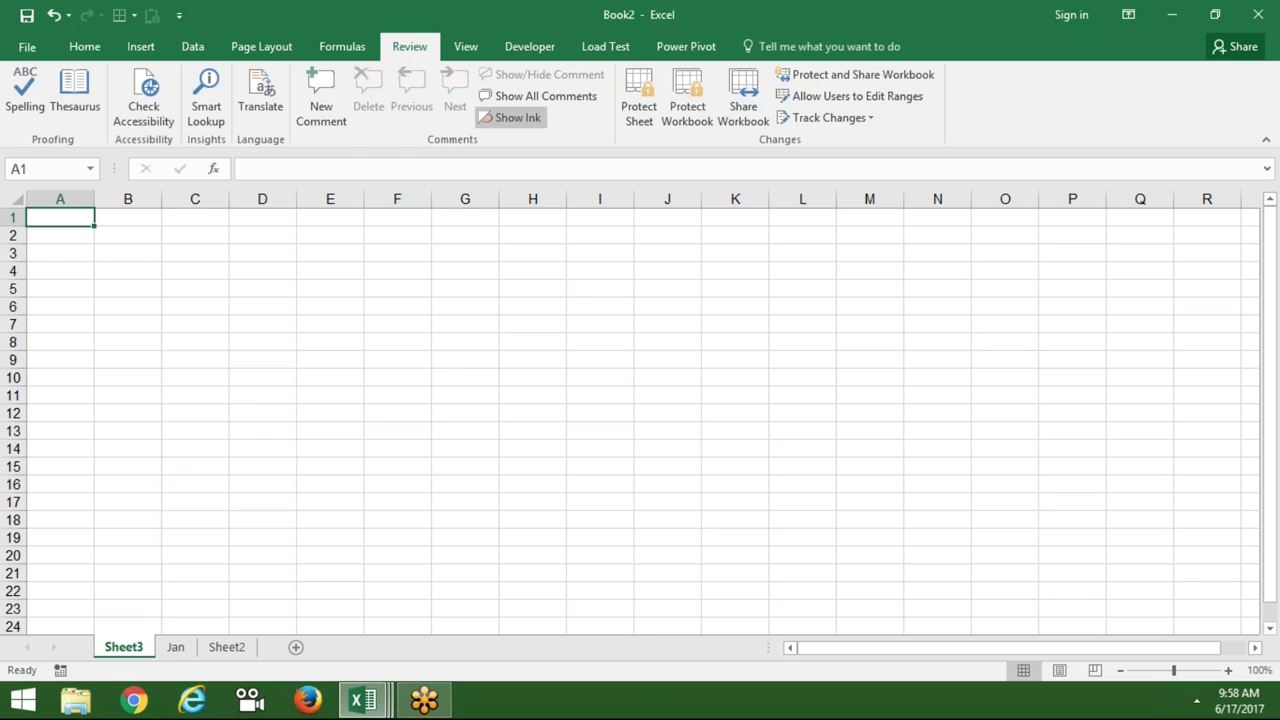
{"action": "key", "text": "alt+F11"}
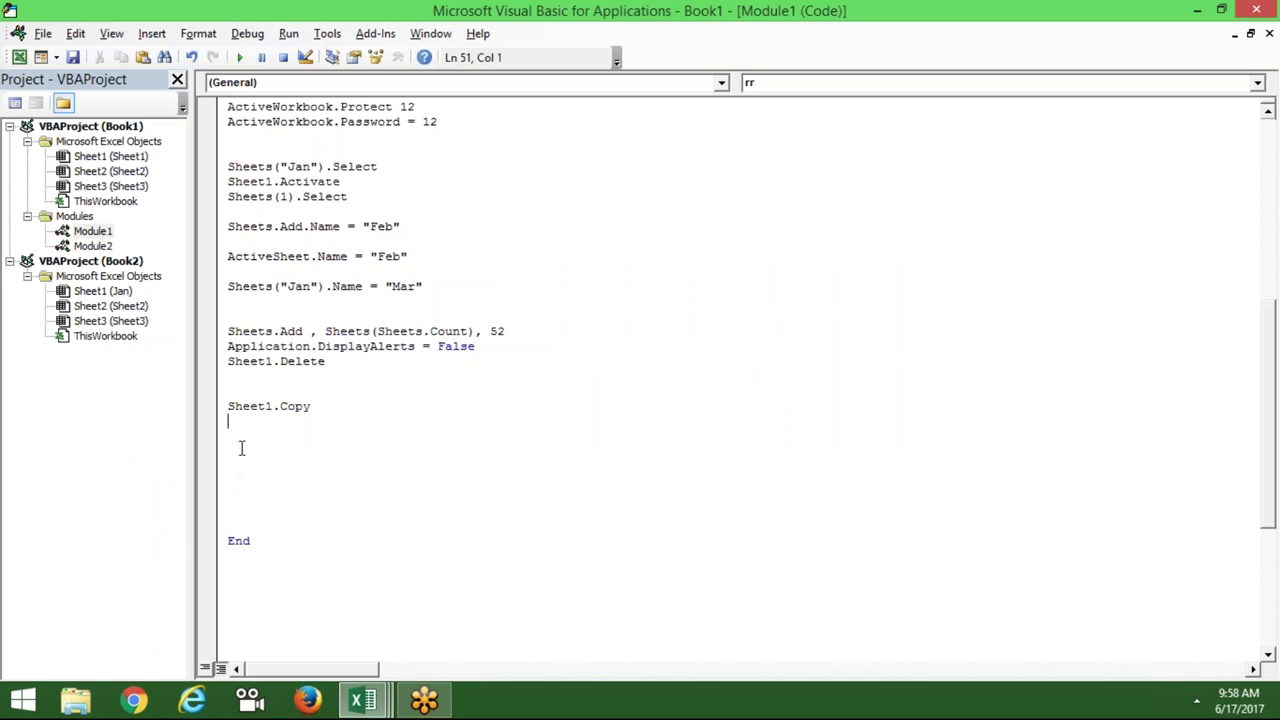
- Check the workbook's sheets in Excel, then start an unfinished 'sheet1.Copy ,' line
{"action": "key", "text": "alt+F11"}
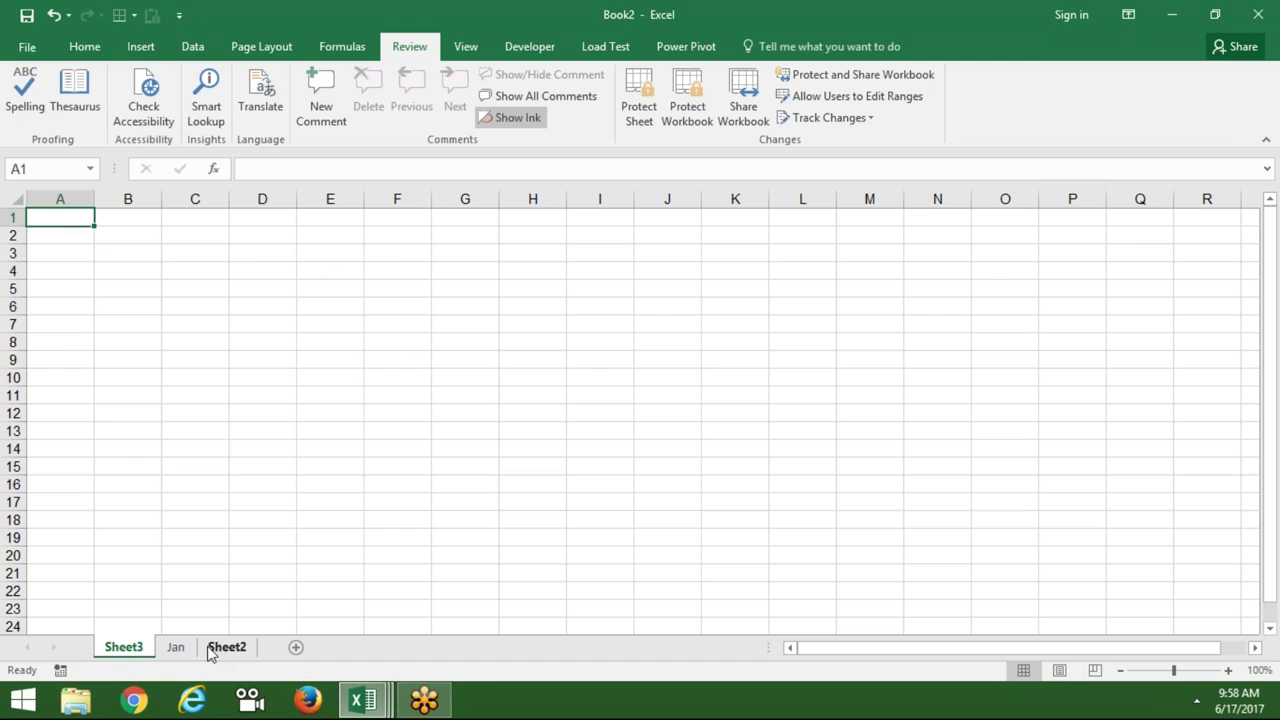
{"action": "key", "text": "alt+F11"}
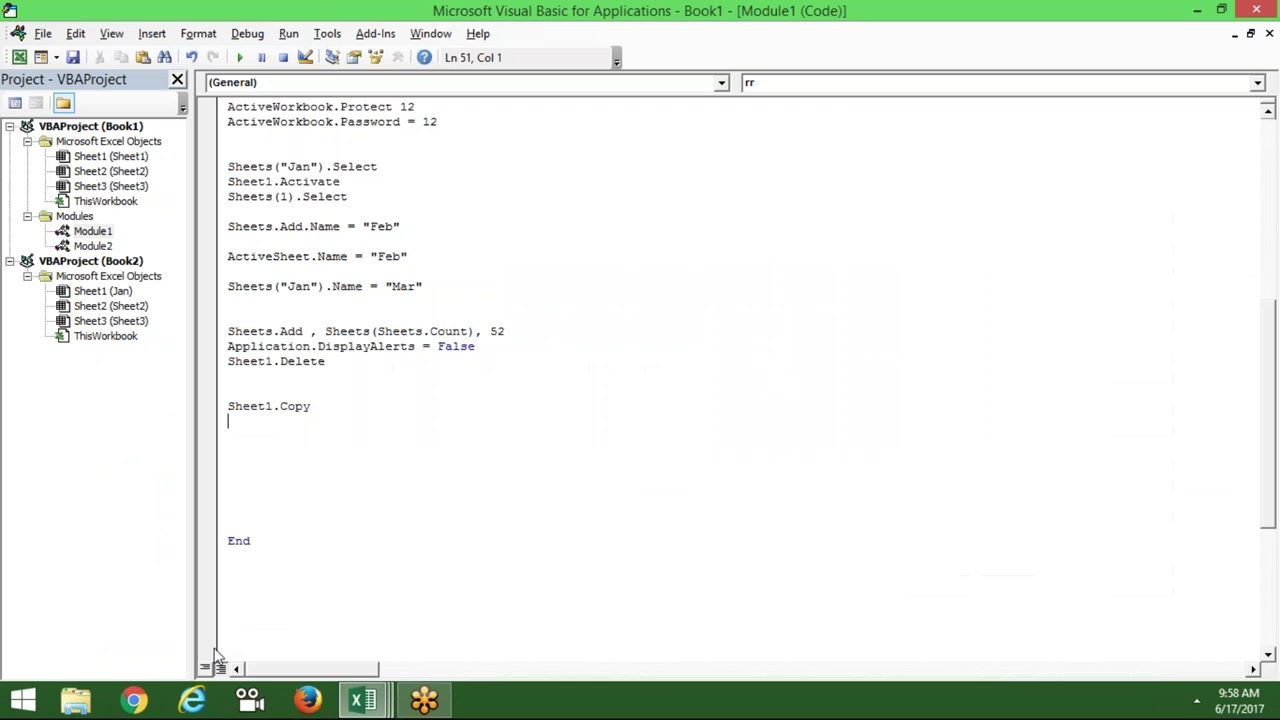
{"action": "type", "text": "sheet"}
{"action": "type", "text": "1"}
{"action": "type", "text": "."}
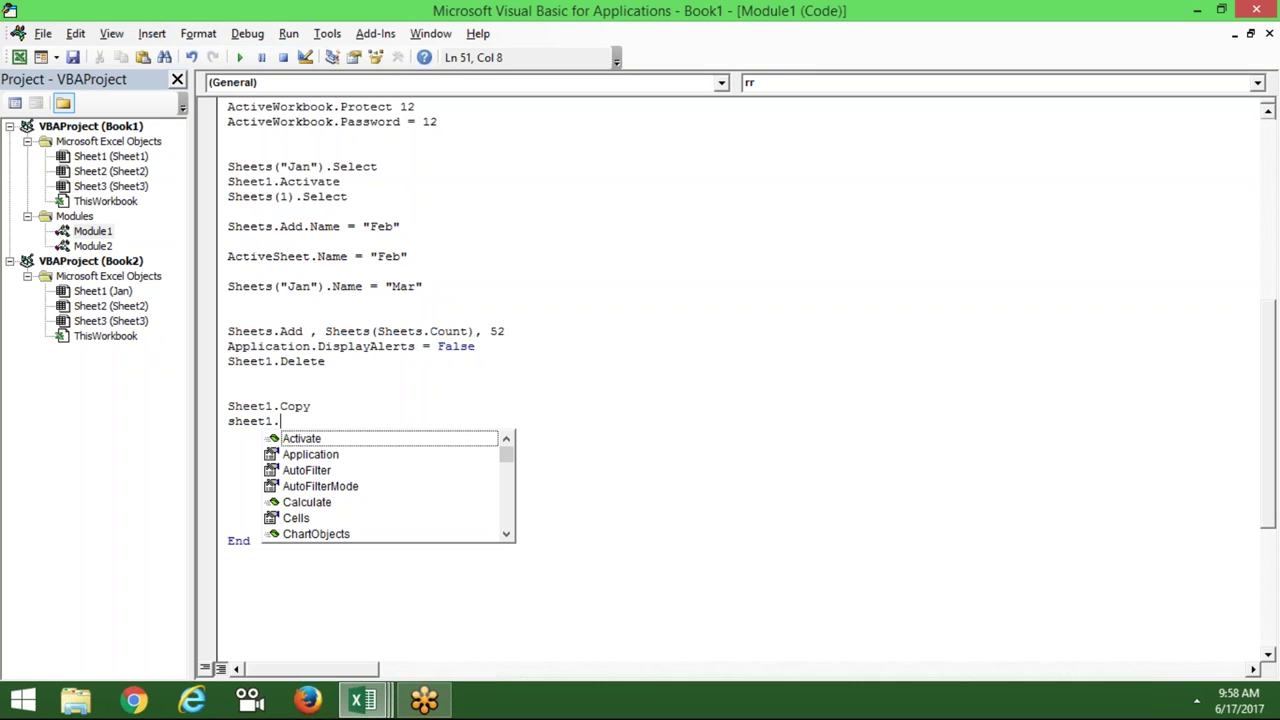
{"action": "type", "text": "cop"}
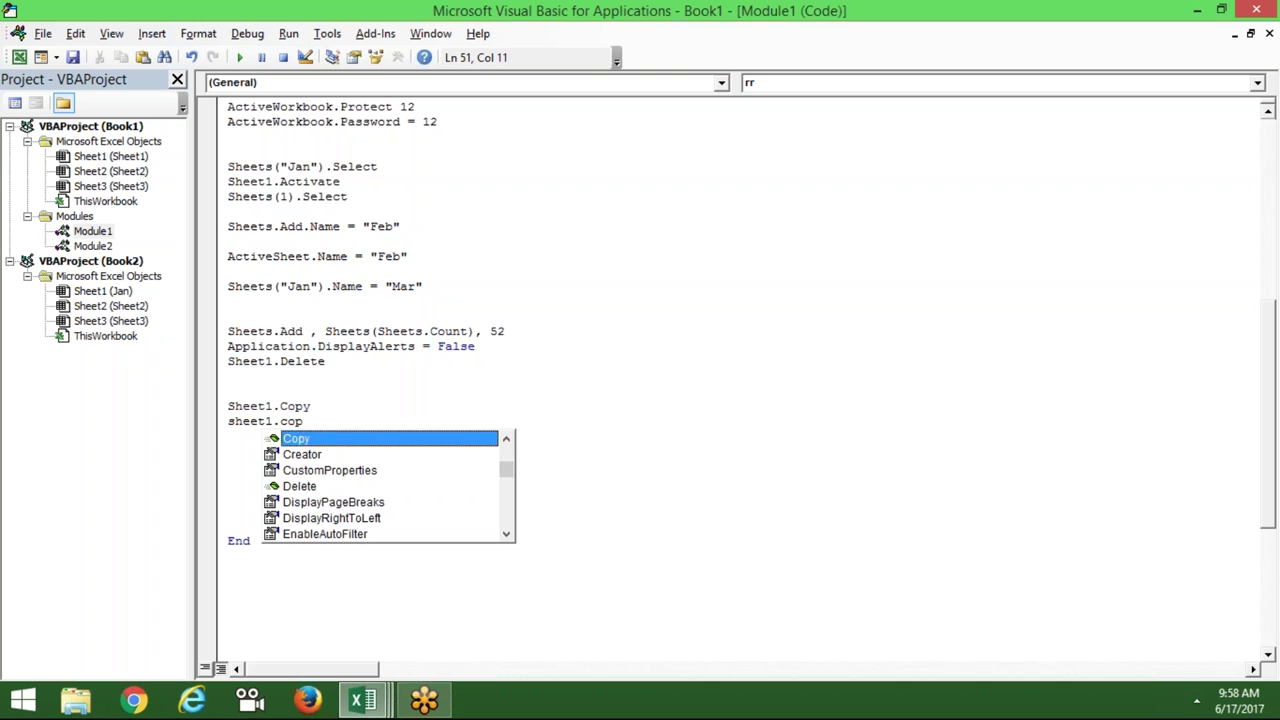
{"action": "key", "text": "Tab"}
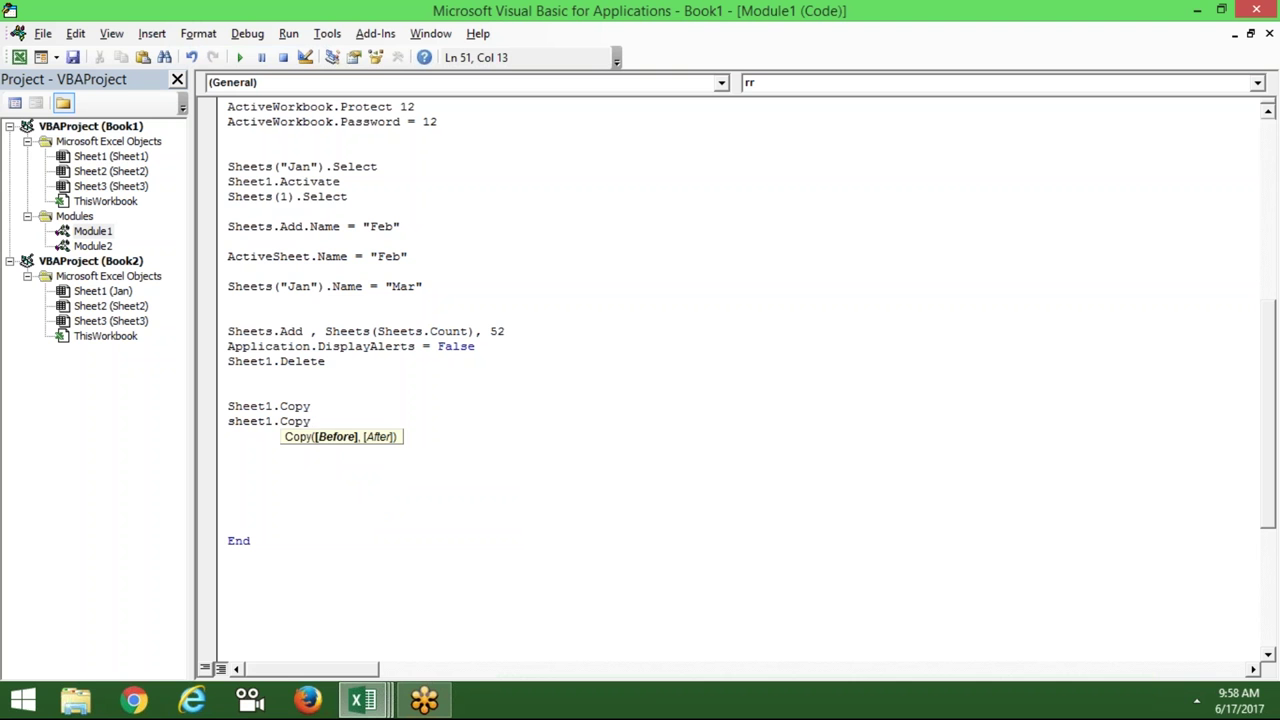
{"action": "type", "text": ","}
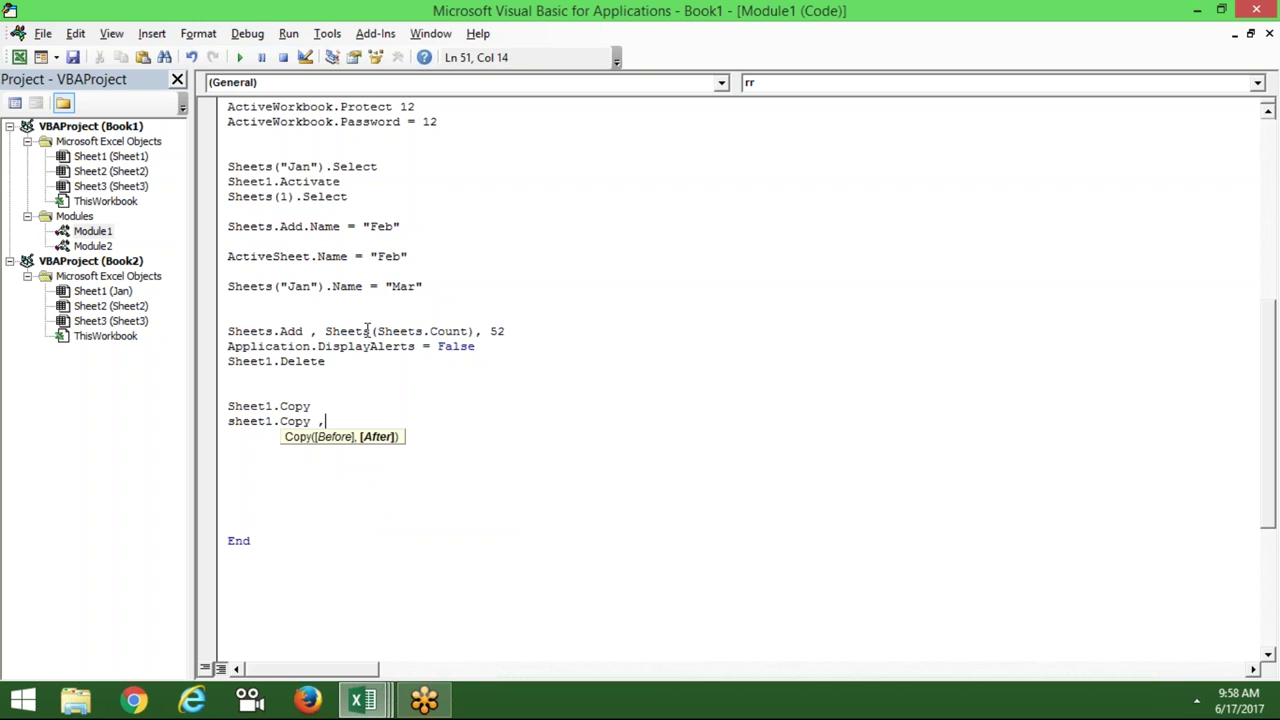
- Dismiss the 'Expected: expression' compile error and select Sheets(Sheets.Count) on the Sheets.Add line
{"action": "left_click", "coordinate": [332, 337]}
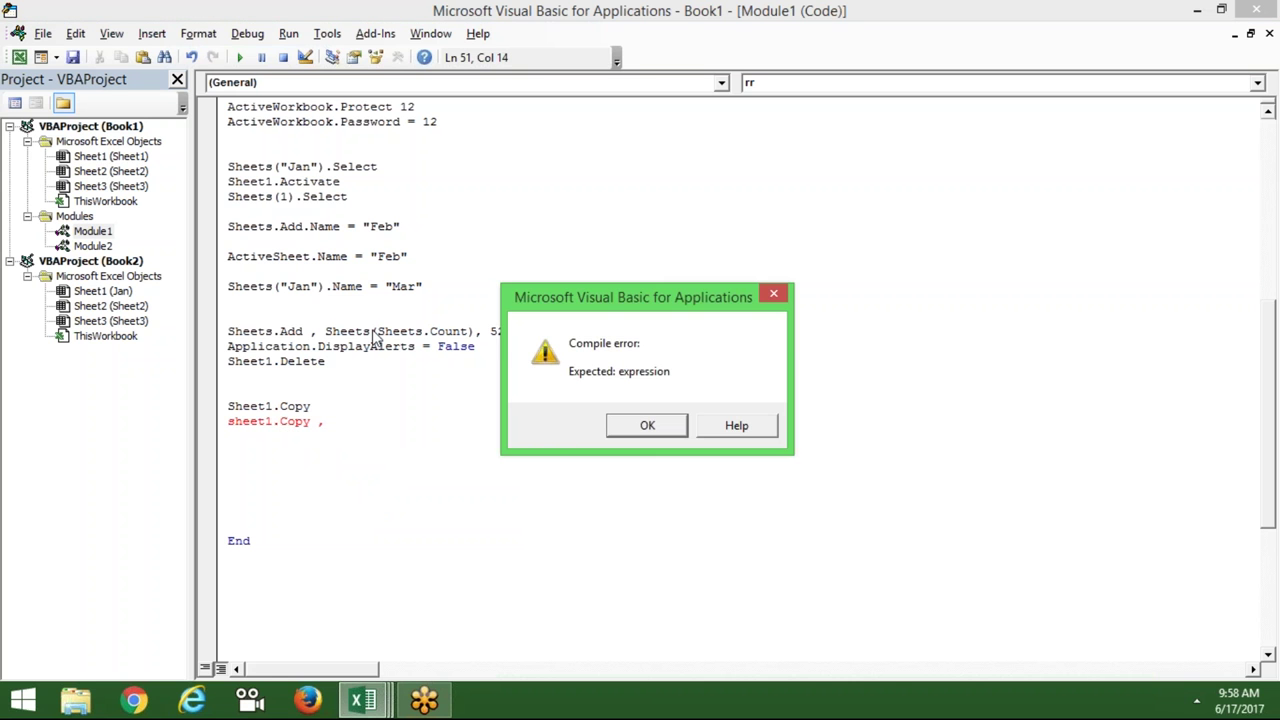
{"action": "key", "text": "Return"}
{"action": "left_click_drag", "start_coordinate": [324, 331], "coordinate": [476, 333]}
{"action": "key", "text": "ctrl+c"}
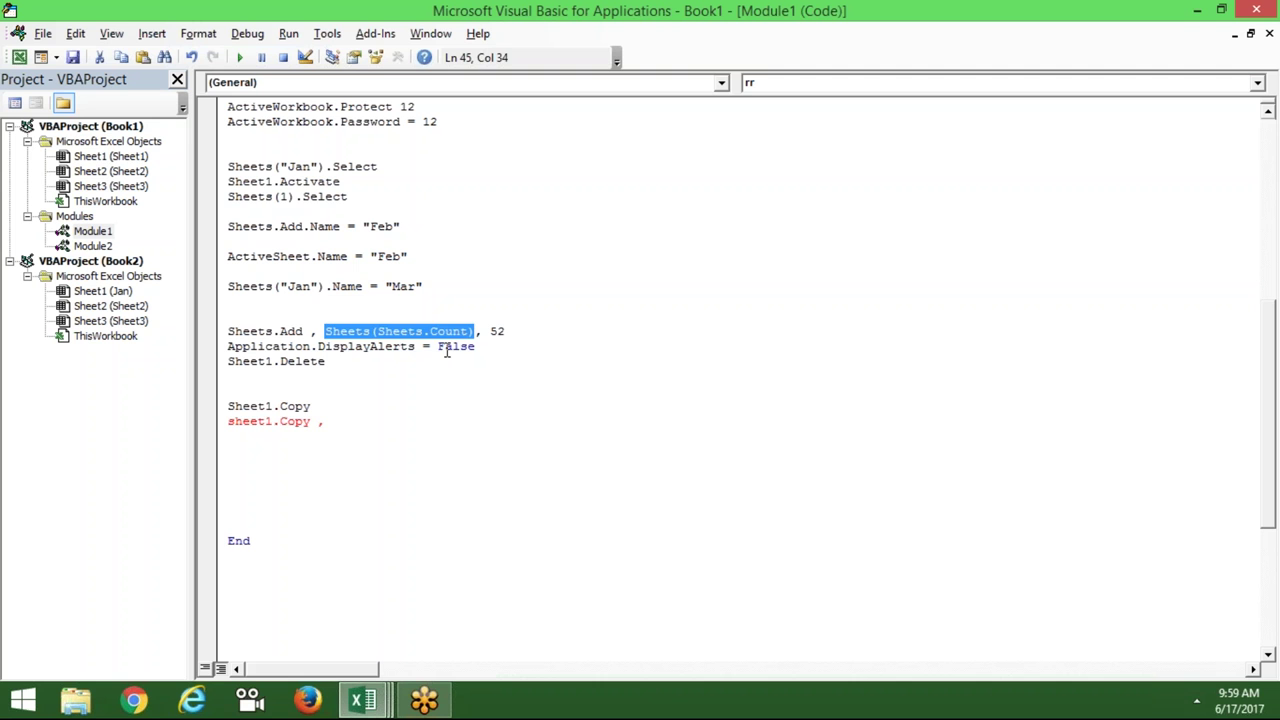
- Complete the copy line as 'Sheet1.Copy , Sheets(Sheets.Count)' by pasting after the comma
{"action": "left_click", "coordinate": [354, 423]}
{"action": "double_click", "coordinate": [354, 423]}
{"action": "key", "text": "End"}
{"action": "key", "text": "ctrl+v"}
- Duplicate both Sheet1.Copy lines below the originals
{"action": "left_click", "coordinate": [341, 467]}
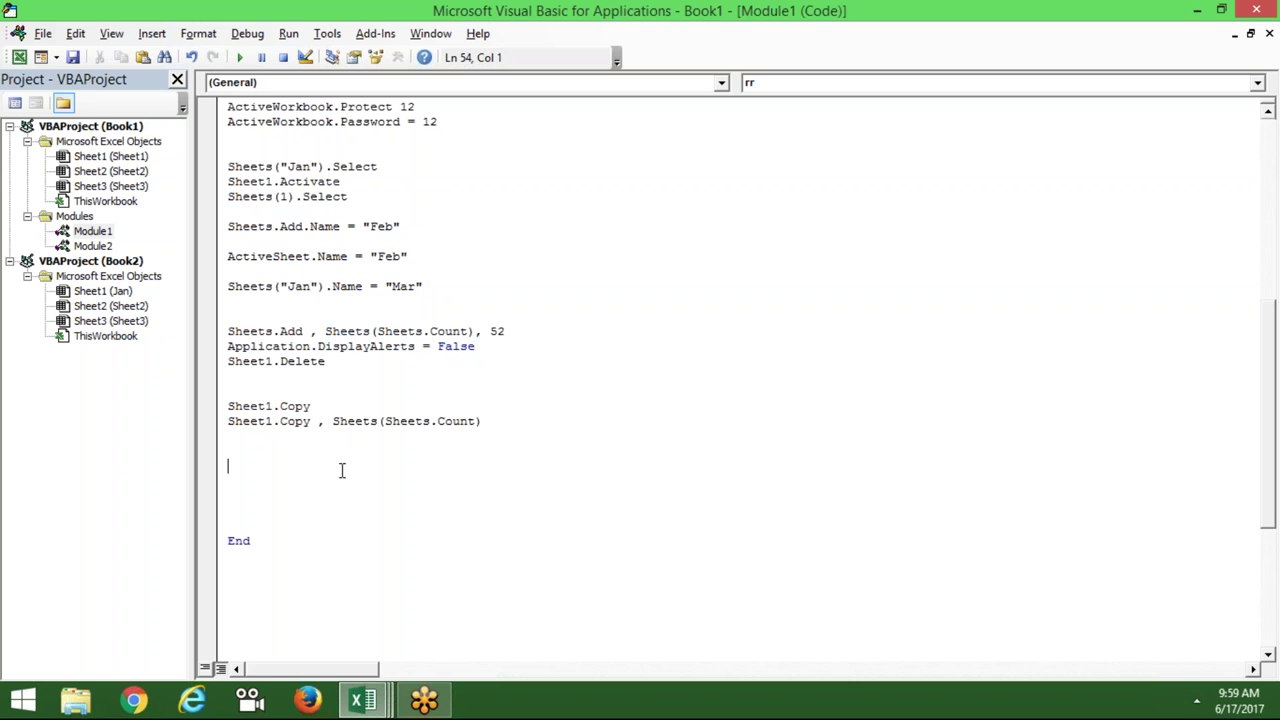
{"action": "left_click", "coordinate": [274, 449]}
{"action": "left_click_drag", "start_coordinate": [229, 405], "coordinate": [274, 437]}
{"action": "key", "text": "ctrl+c"}
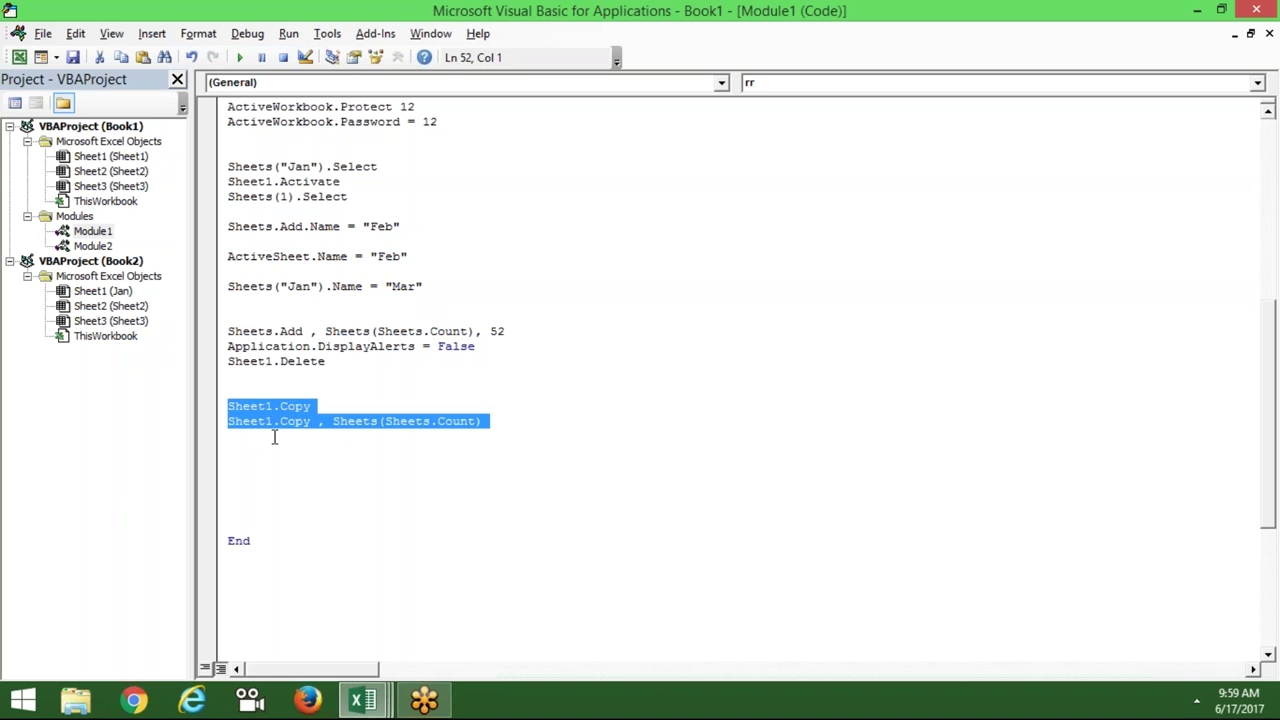
{"action": "left_click", "coordinate": [271, 446]}
{"action": "key", "text": "ctrl+v"}
- Change Copy to Move in both duplicated lines, giving Sheet1.Move and Sheet1.Move , Sheets(Sheets.Count)
{"action": "double_click", "coordinate": [294, 451]}
{"action": "type", "text": "move"}
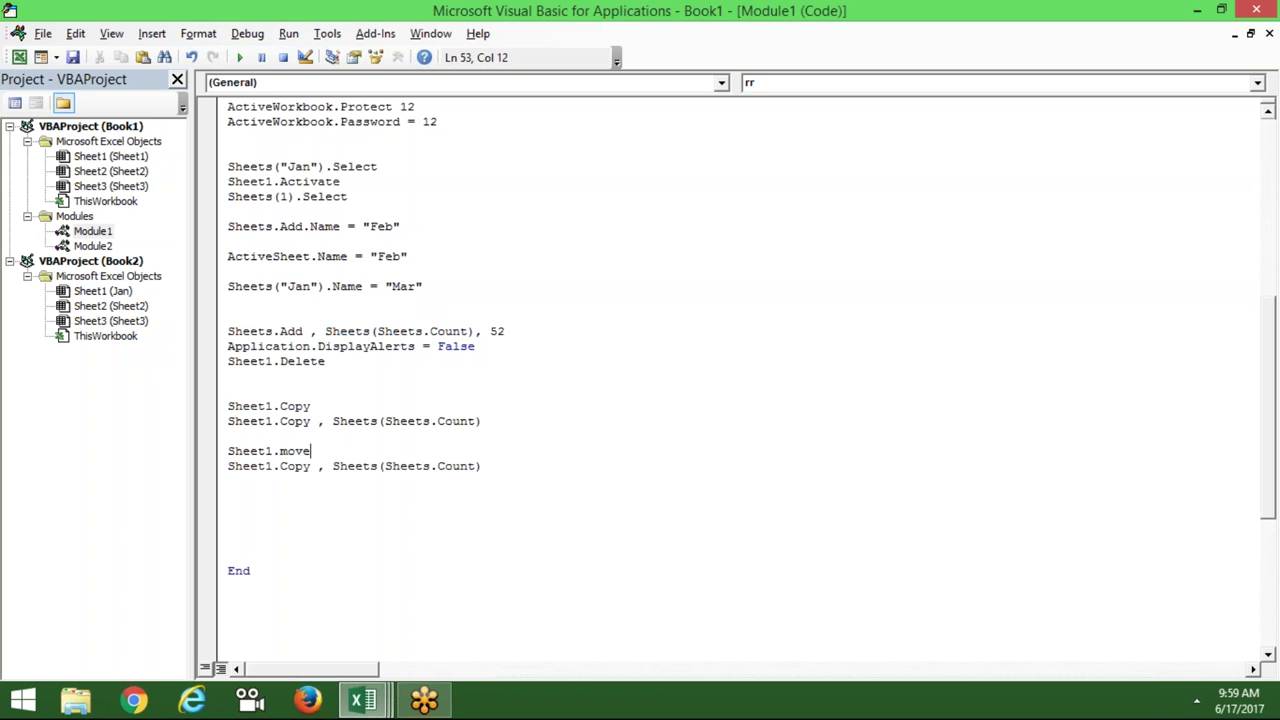
{"action": "left_click", "coordinate": [287, 480]}
{"action": "double_click", "coordinate": [294, 466]}
{"action": "type", "text": "move"}
{"action": "left_click", "coordinate": [287, 491]}
{"action": "key", "text": "alt+F11"}
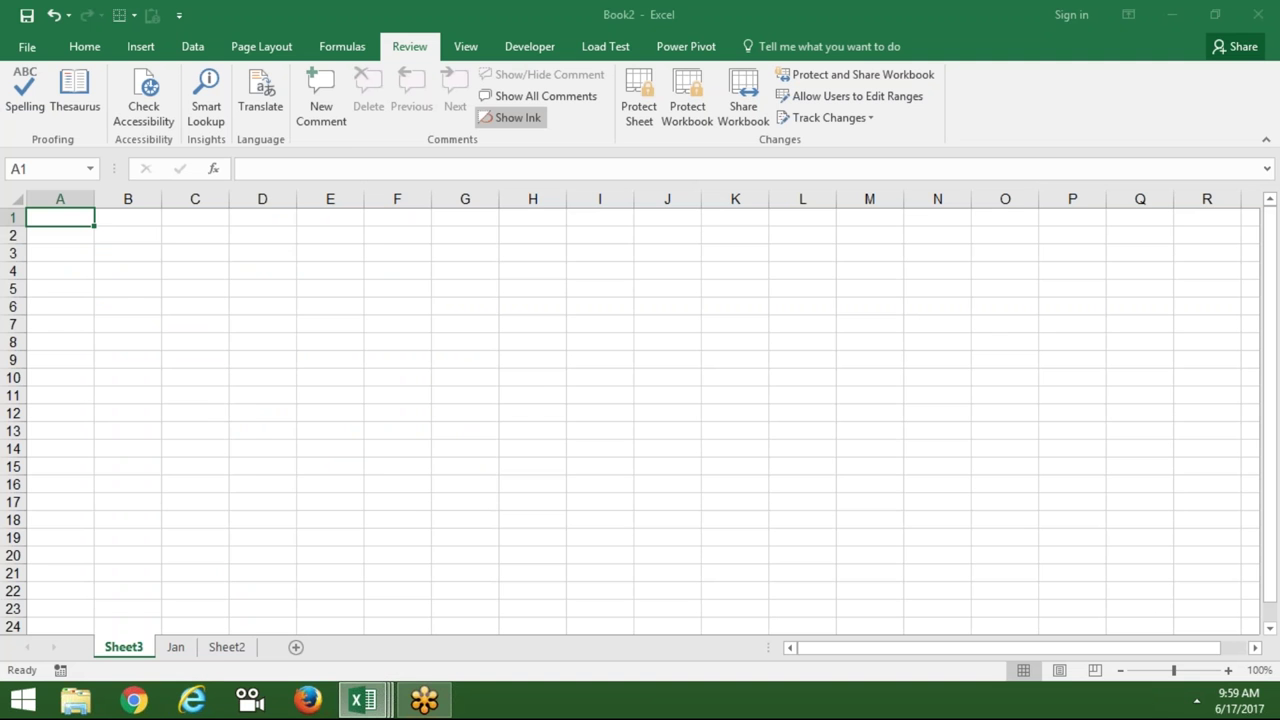
{"action": "key", "text": "alt+F11"}
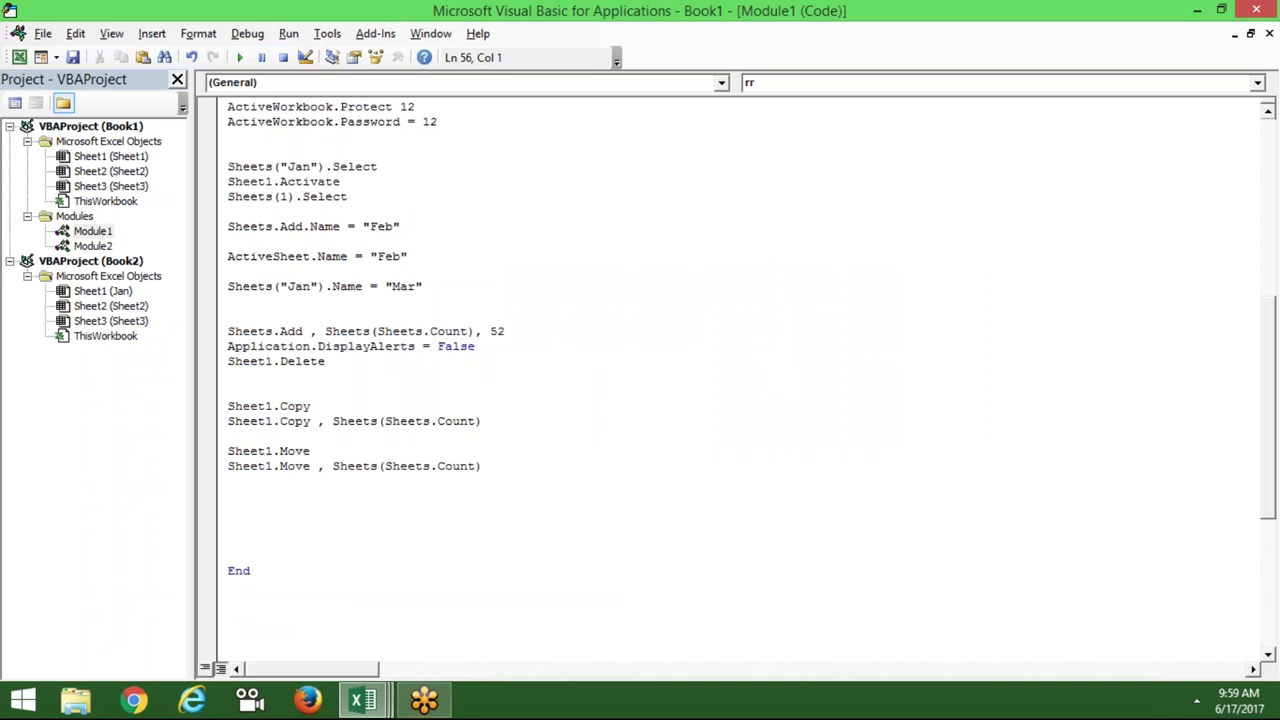
{"action": "left_click", "coordinate": [273, 505]}
- Add the line 'Sheet1.Visible = xlSheetVeryHidden', then switch to the Excel workbook
{"action": "type", "text": "sheet"}
{"action": "type", "text": "1."}
{"action": "type", "text": "hi"}
{"action": "type", "text": "="}
{"action": "key", "text": "BackSpace"}
{"action": "key", "text": "BackSpace"}
{"action": "key", "text": "BackSpace"}
{"action": "key", "text": "BackSpace"}
{"action": "type", "text": ".v"}
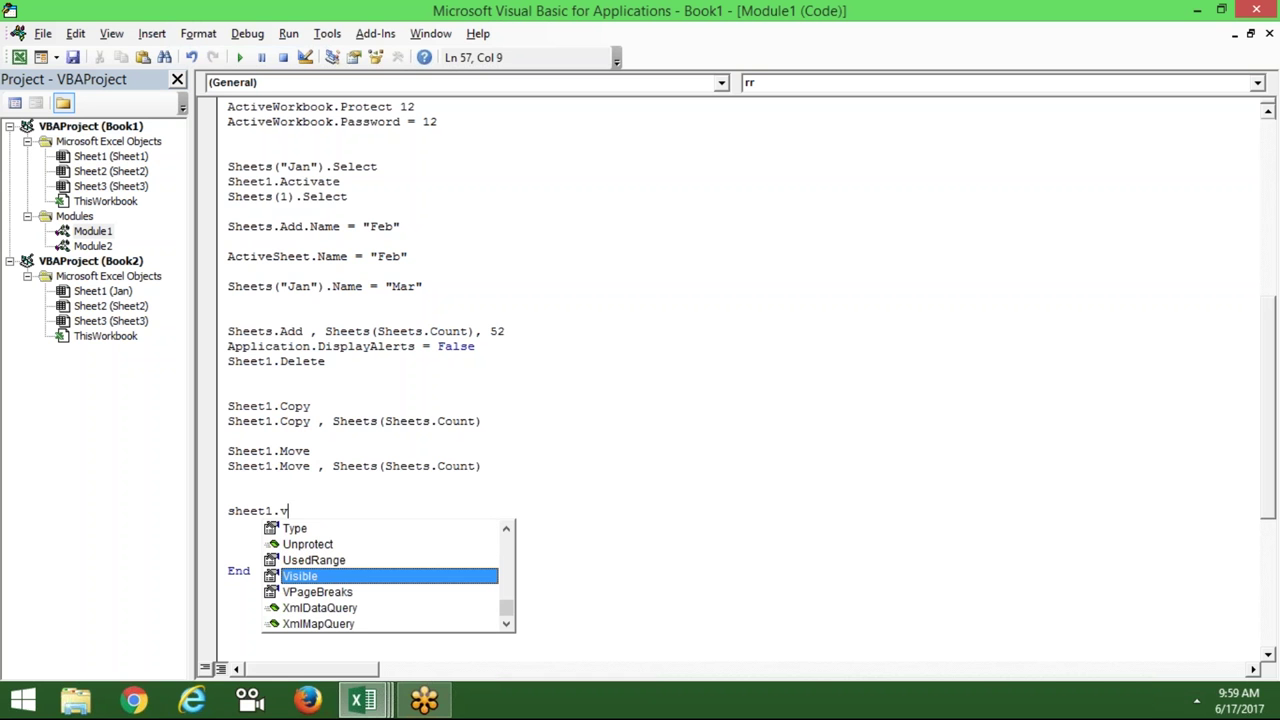
{"action": "key", "text": "Tab"}
{"action": "type", "text": "="}
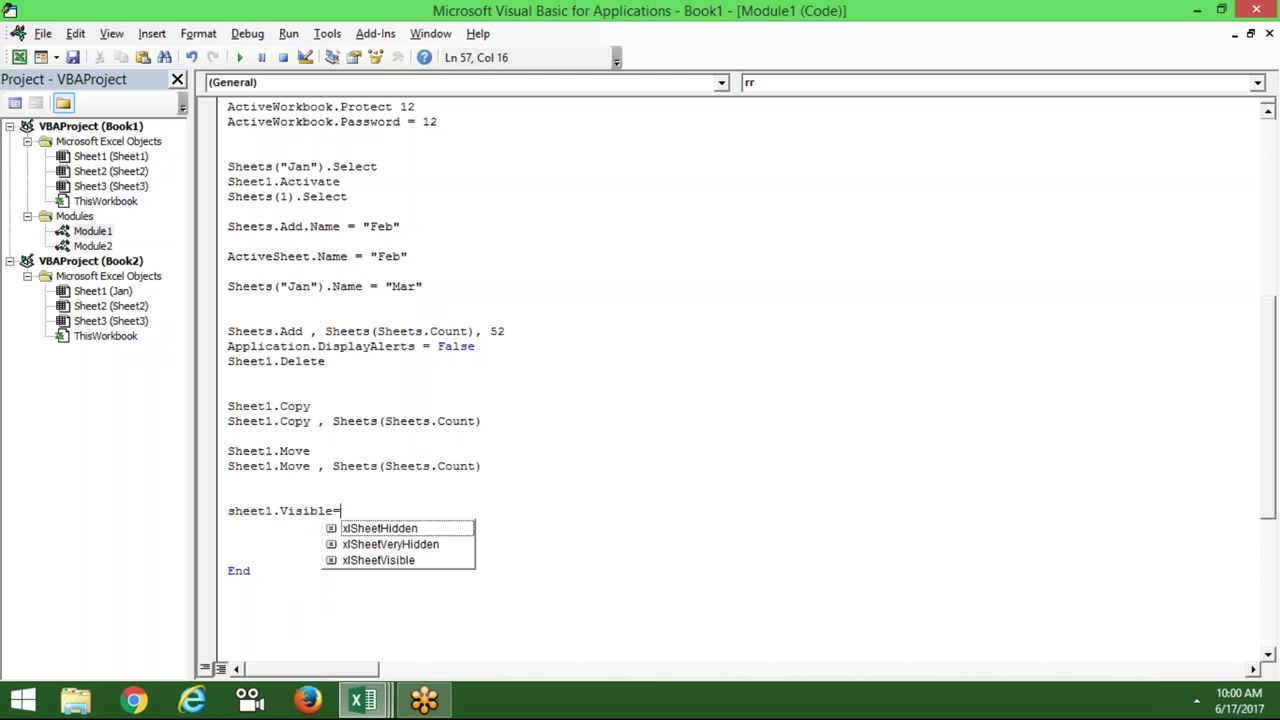
{"action": "key", "text": "Down"}
{"action": "key", "text": "Down"}
{"action": "key", "text": "Tab"}
{"action": "key", "text": "Return"}
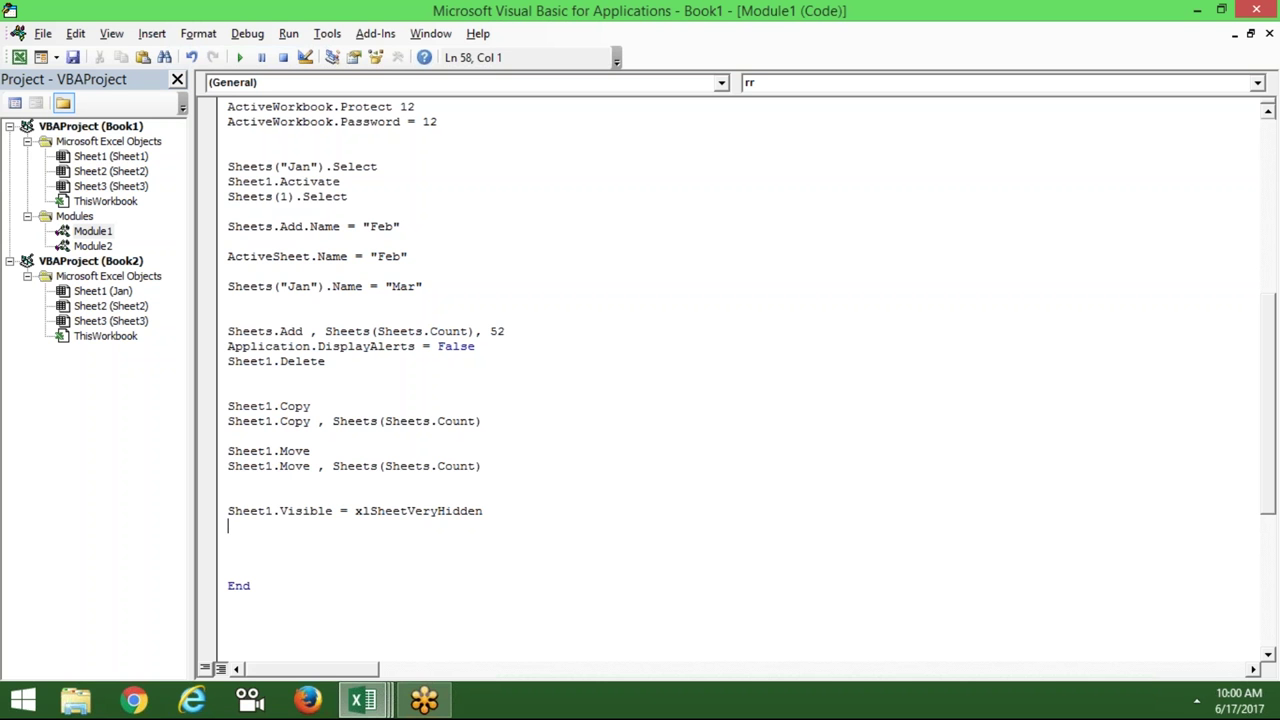
{"action": "key", "text": "alt+F11"}
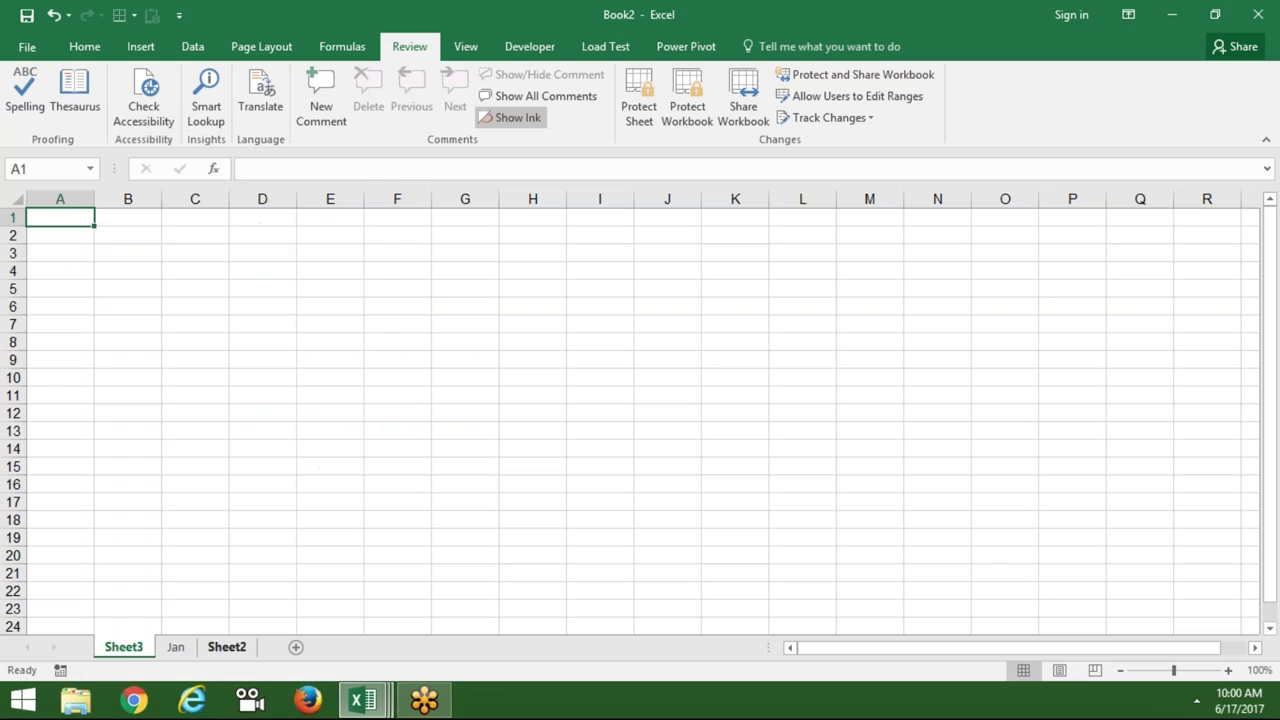
- Hide Sheet3 from its tab menu, unhide it again through the Jan tab, and return to VBA
{"action": "right_click", "coordinate": [128, 657]}
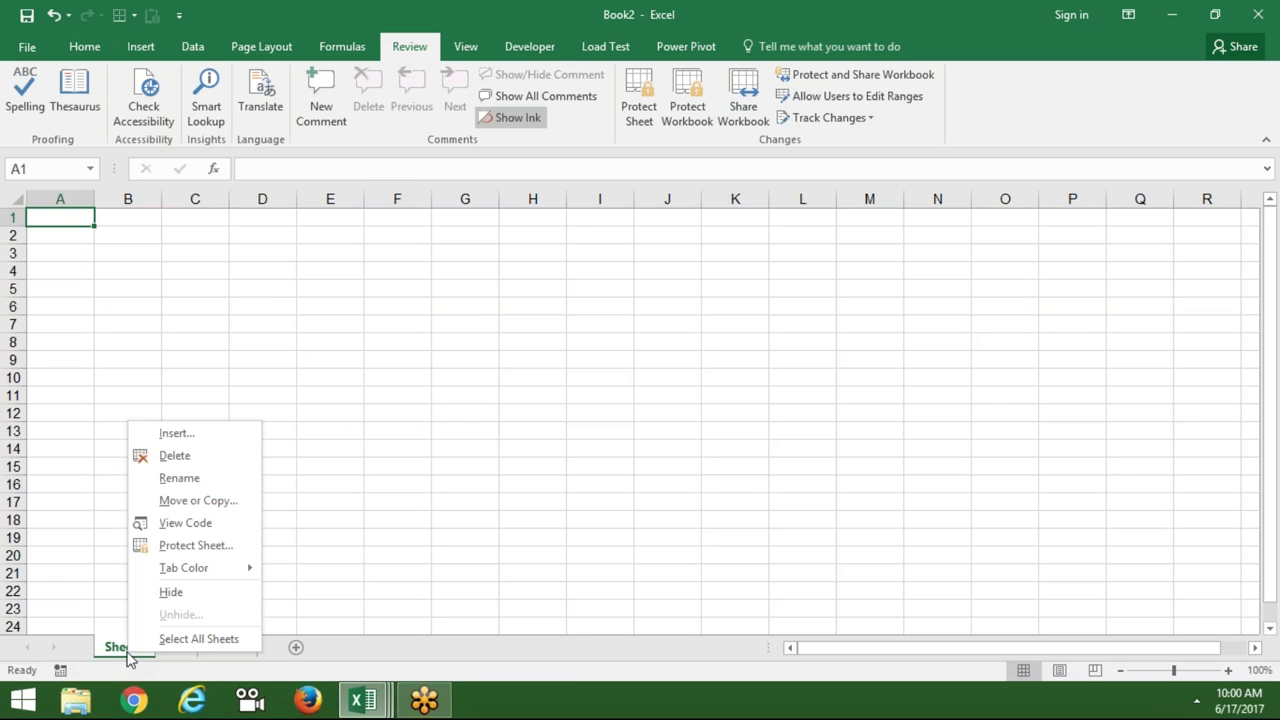
{"action": "left_click", "coordinate": [157, 596]}
{"action": "right_click", "coordinate": [116, 647]}
{"action": "left_click", "coordinate": [143, 602]}
{"action": "left_click", "coordinate": [169, 653]}
{"action": "key", "text": "alt+F11"}
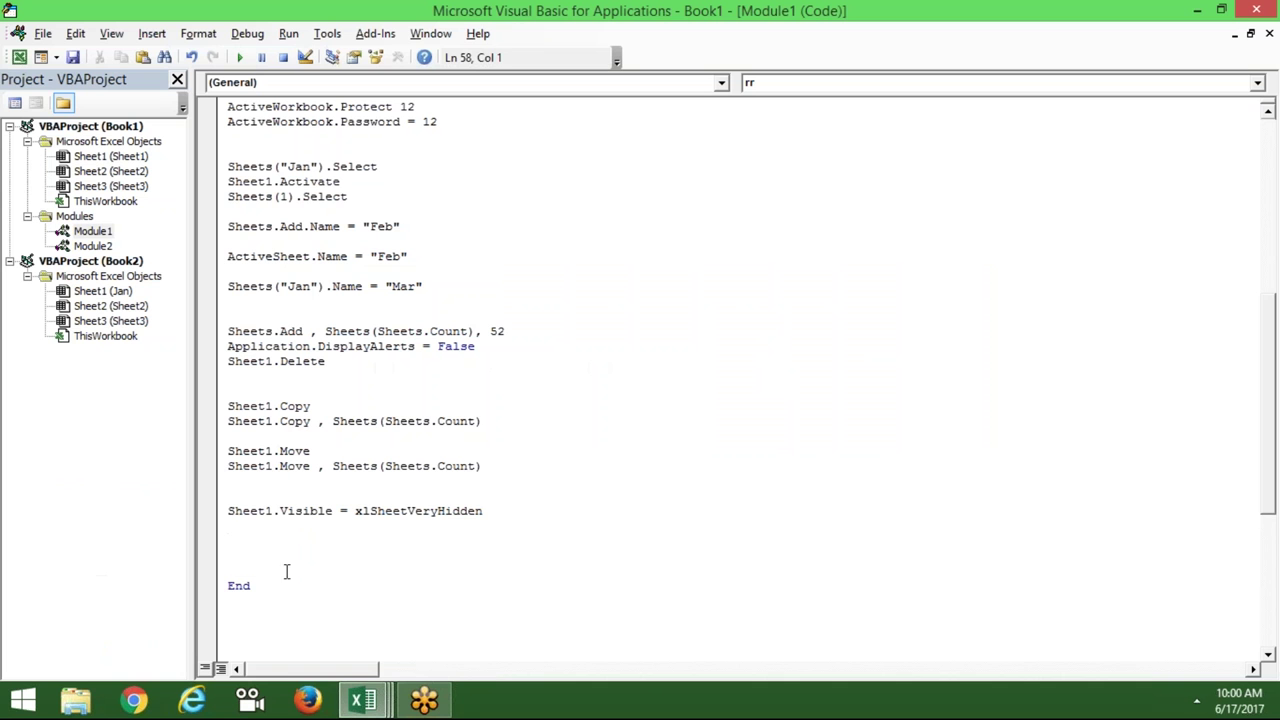
- Inspect the Visible setting of Book2's Sheet3 in the Properties window
{"action": "left_click", "coordinate": [146, 321]}
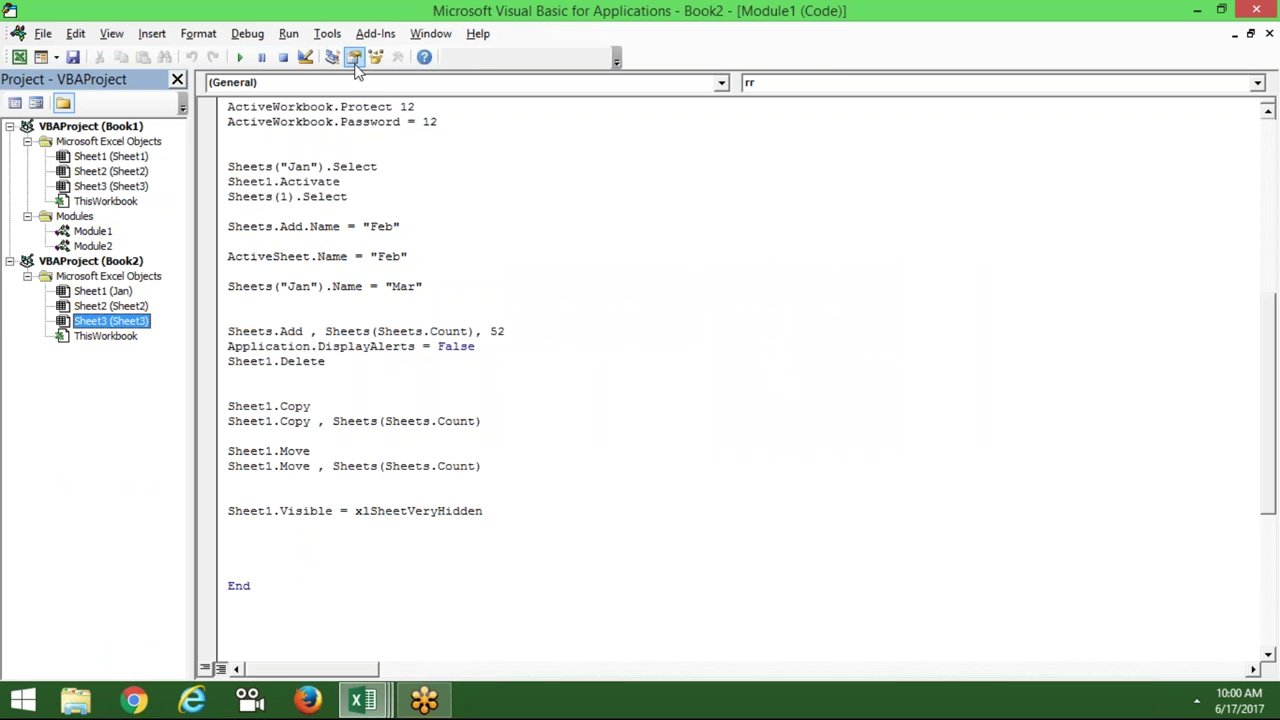
{"action": "left_click", "coordinate": [352, 56]}
{"action": "left_click", "coordinate": [208, 627]}
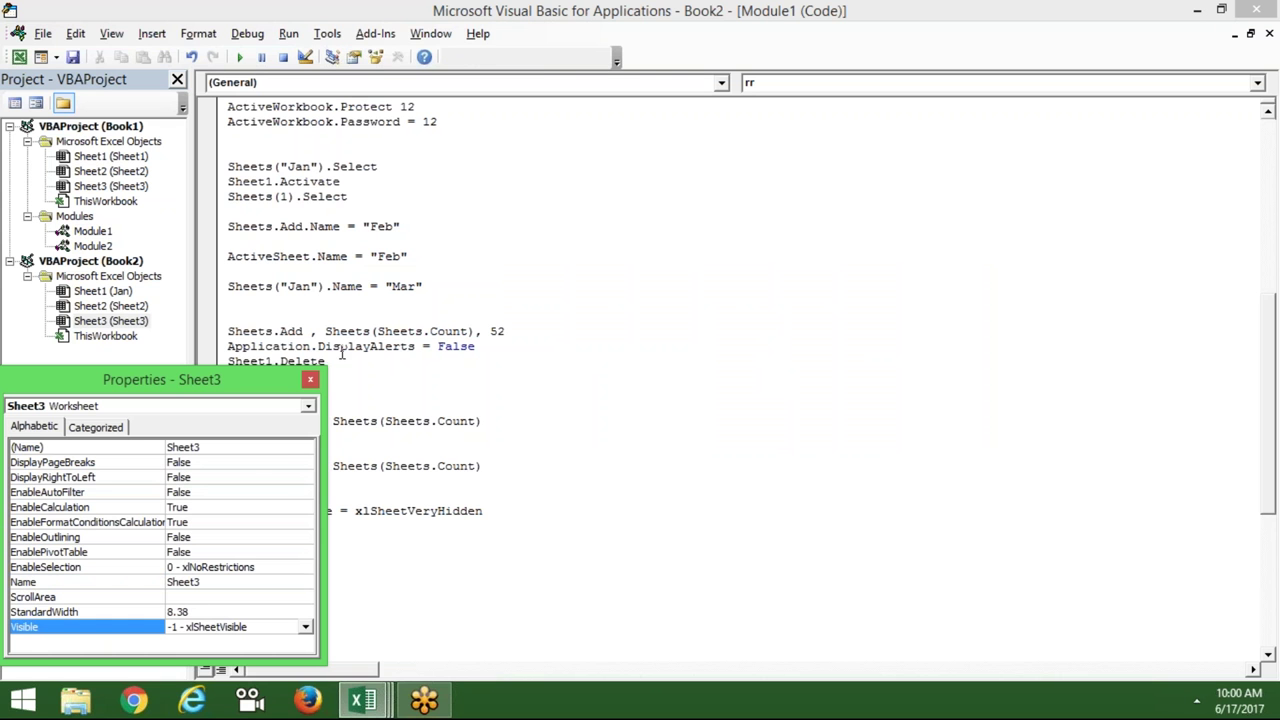
{"action": "left_click", "coordinate": [310, 379]}
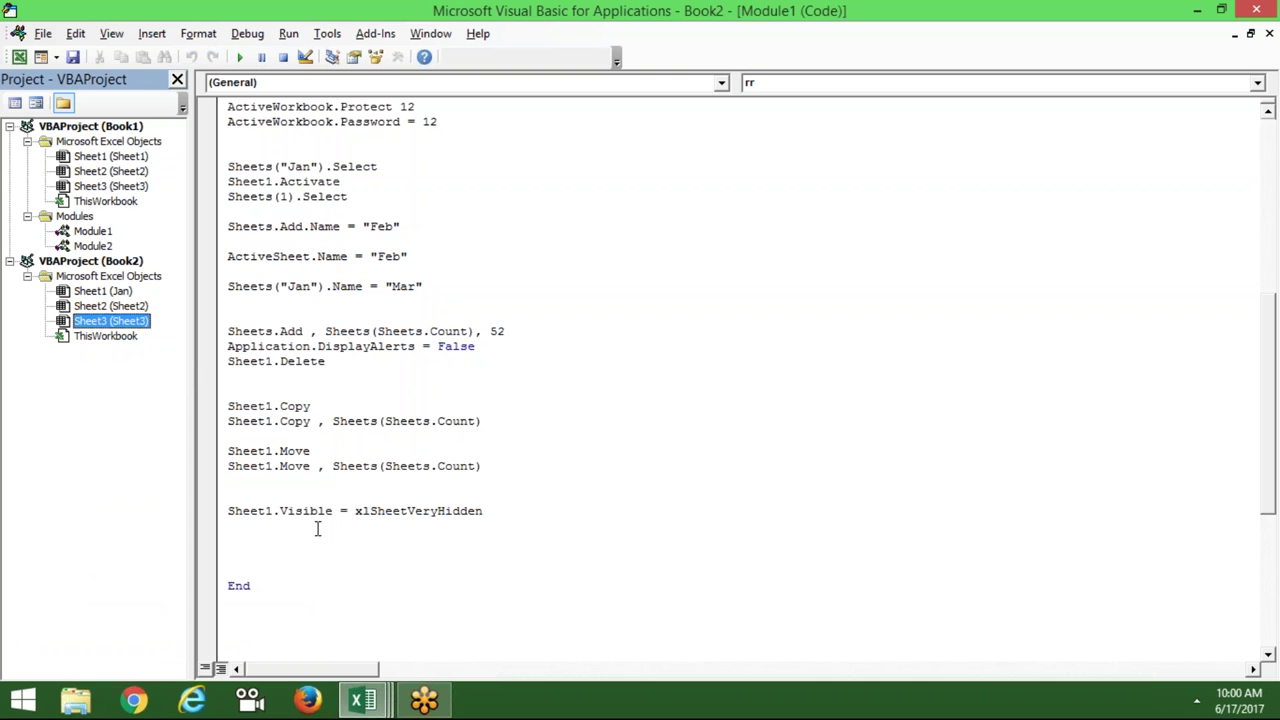
- Replace xlSheetVeryHidden with xlSheetVisible on the Sheet1.Visible line
{"action": "left_click_drag", "start_coordinate": [511, 510], "coordinate": [349, 506]}
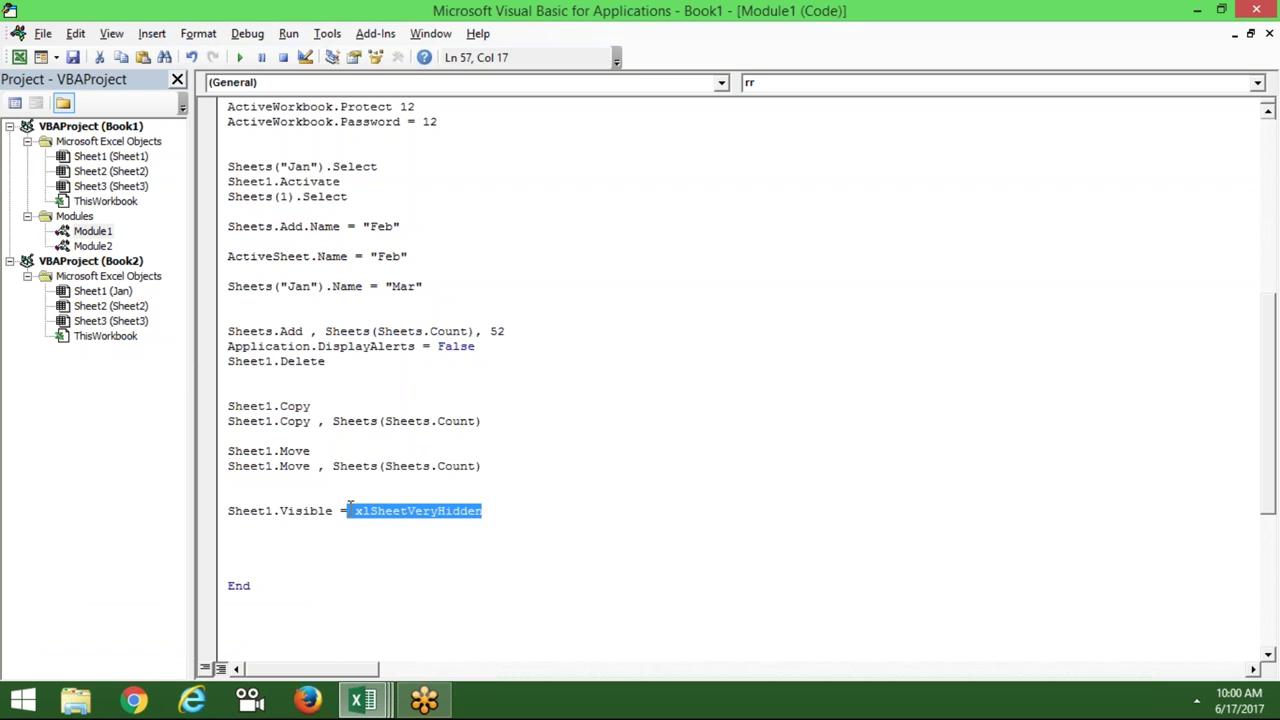
{"action": "key", "text": "BackSpace"}
{"action": "key", "text": "BackSpace"}
{"action": "key", "text": "BackSpace"}
{"action": "type", "text": "="}
{"action": "key", "text": "Down"}
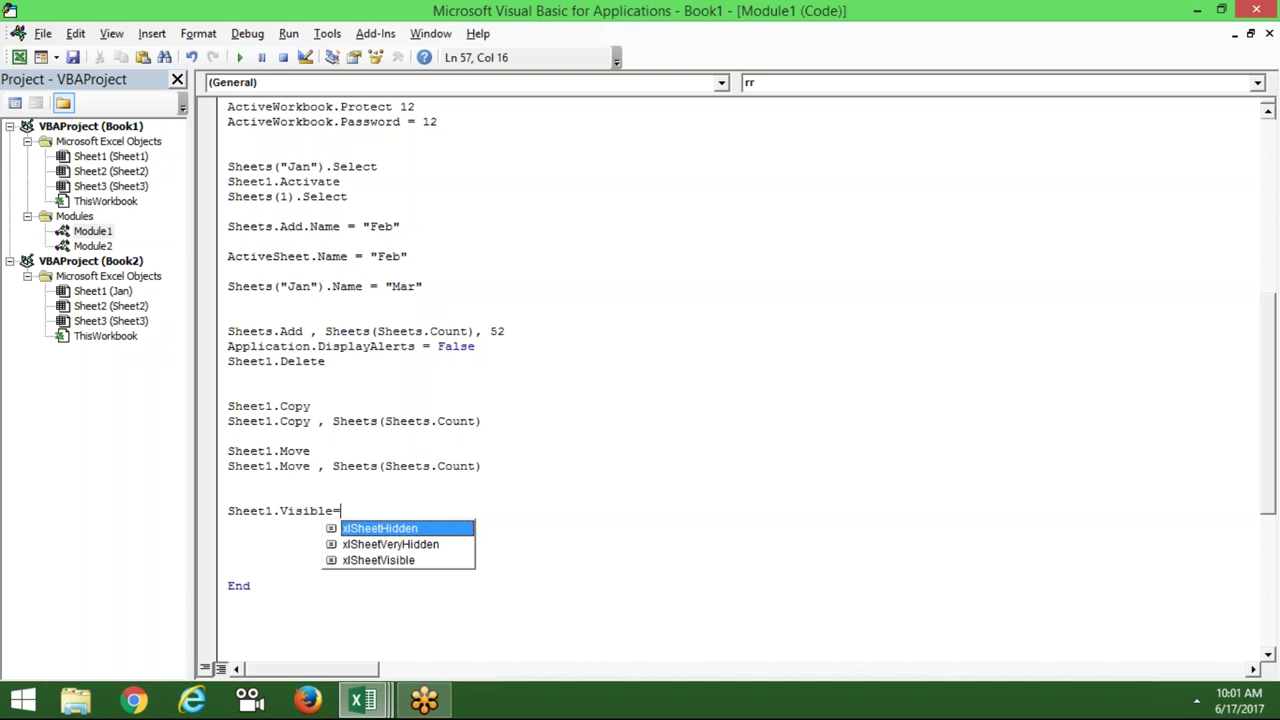
{"action": "left_click", "coordinate": [378, 560]}
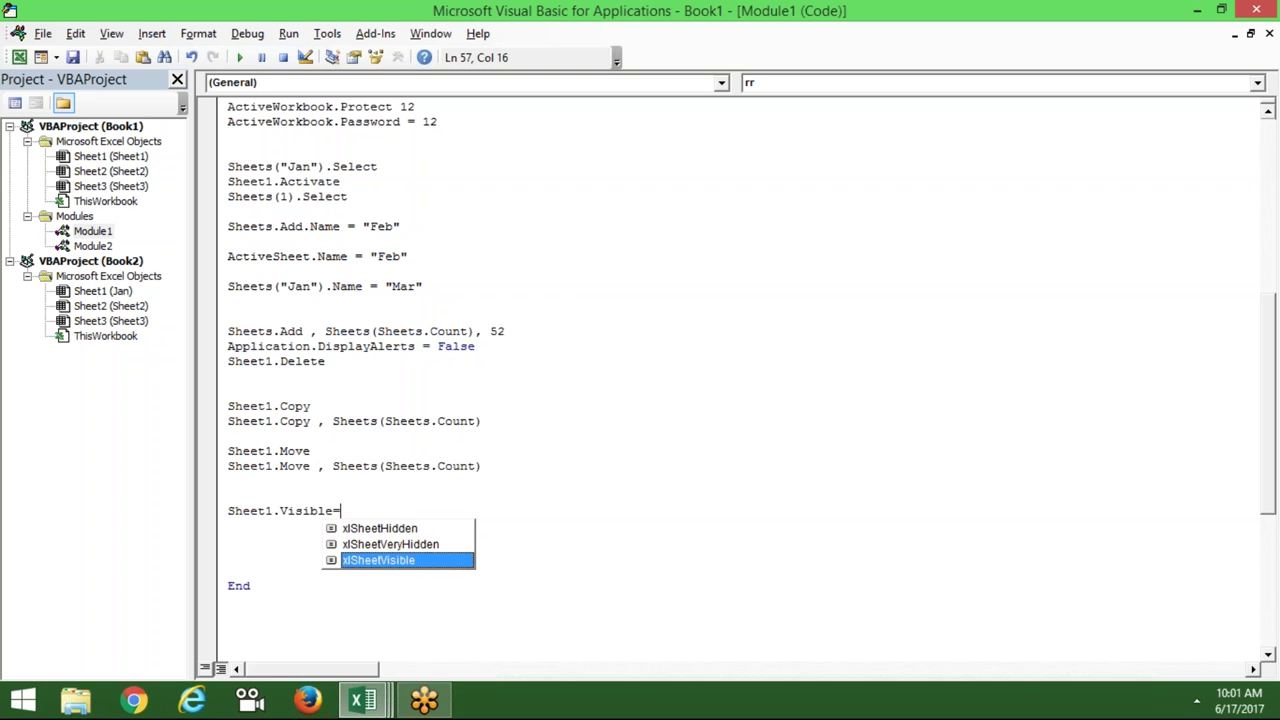
{"action": "key", "text": "Tab"}
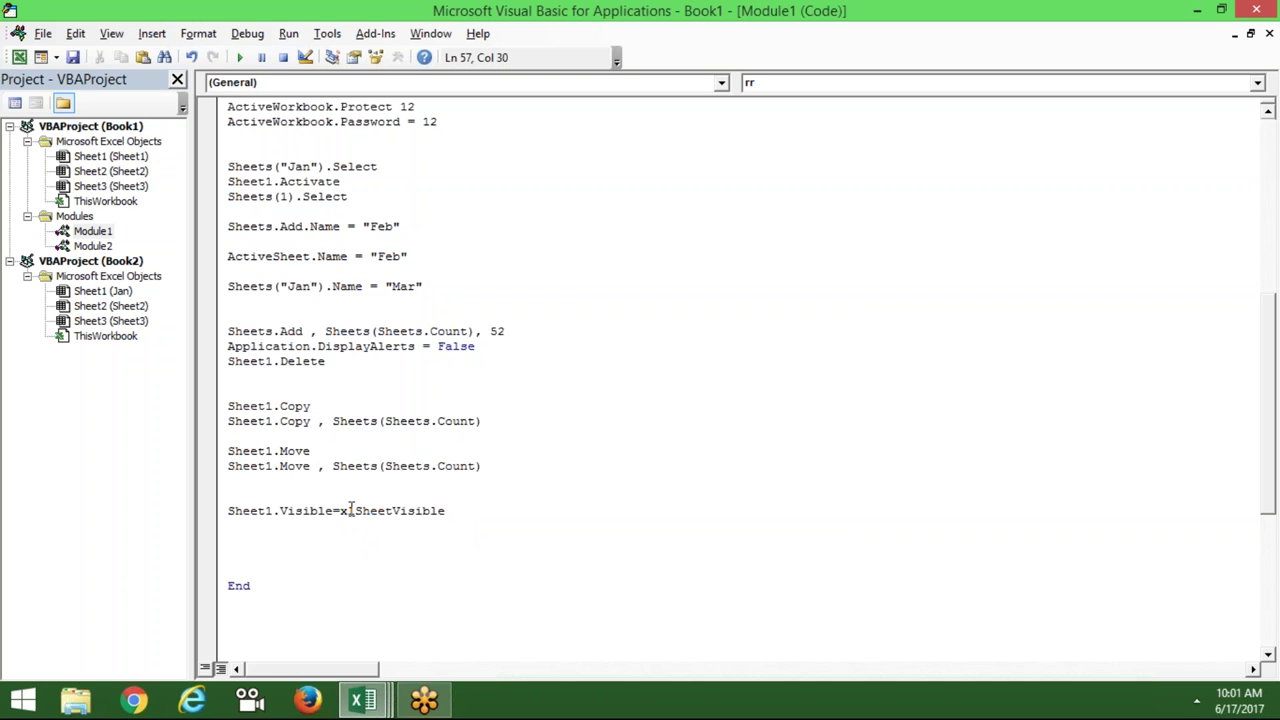
{"action": "left_click", "coordinate": [348, 519]}
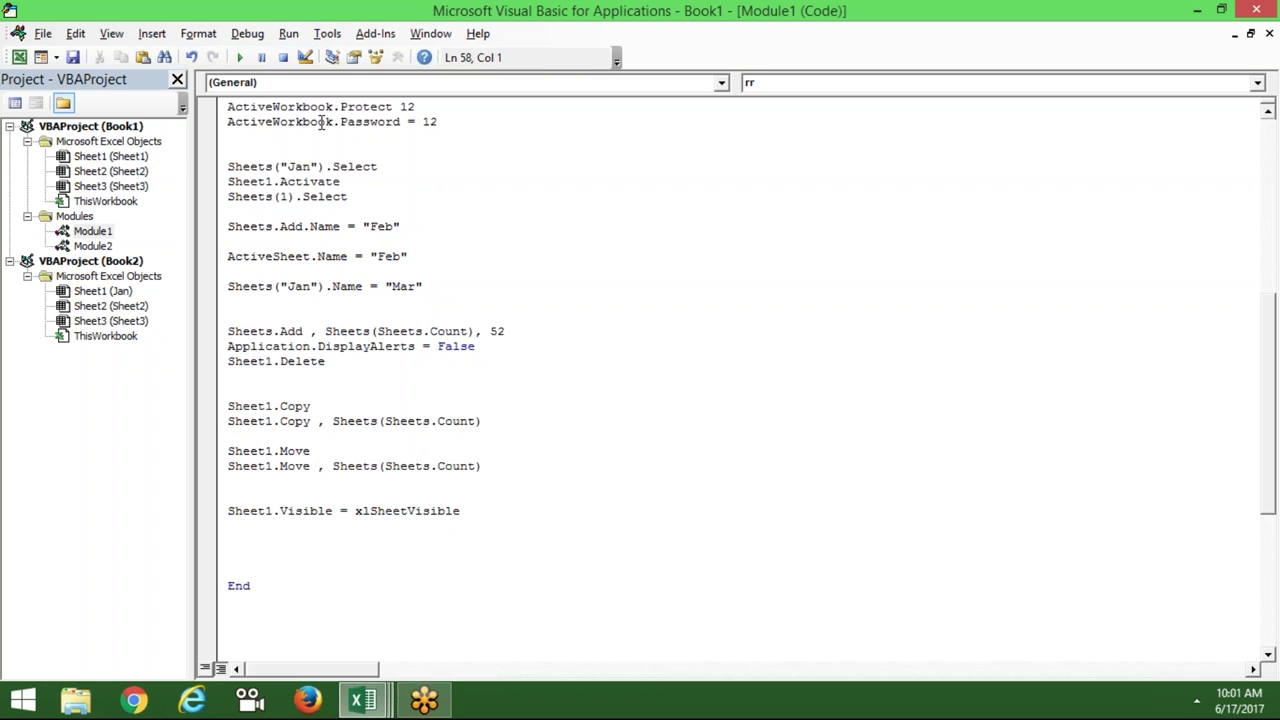
- Add an indented Sheet1.Protect line with a password before End
{"action": "key", "text": "Return"}
{"action": "key", "text": "Return"}
{"action": "key", "text": "Tab"}
{"action": "type", "text": "sheet1."}
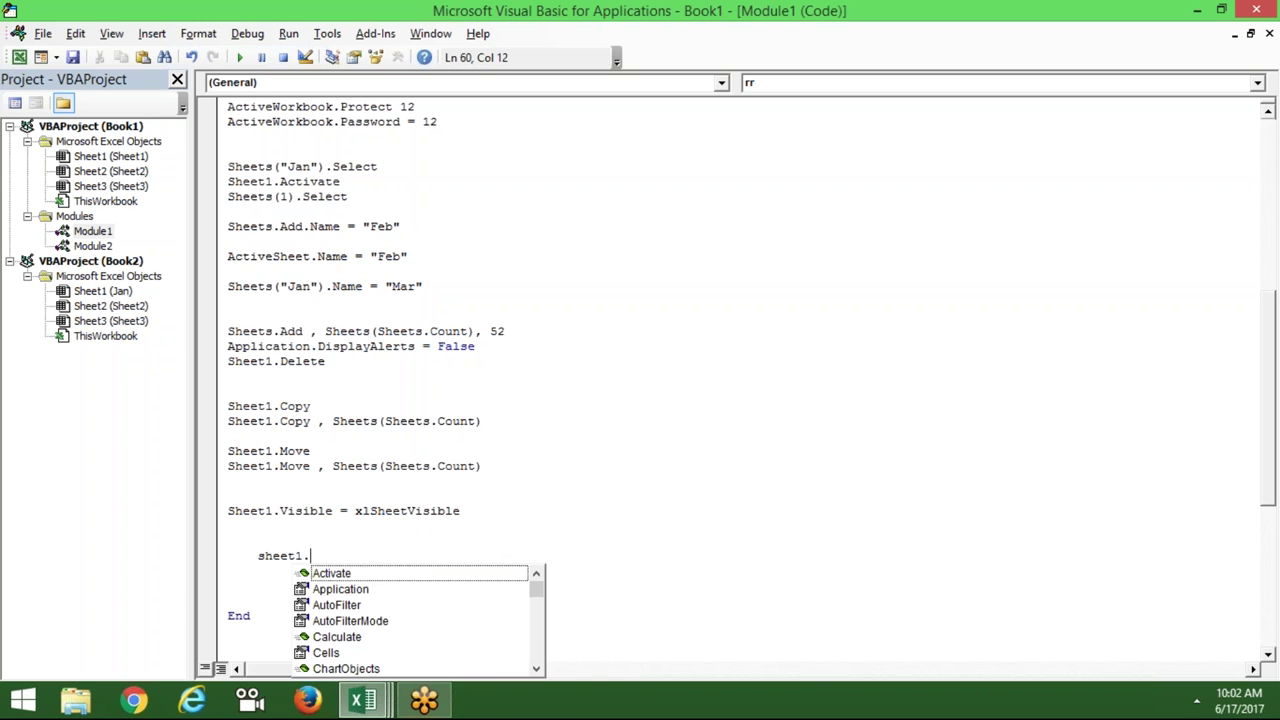
{"action": "type", "text": "pr"}
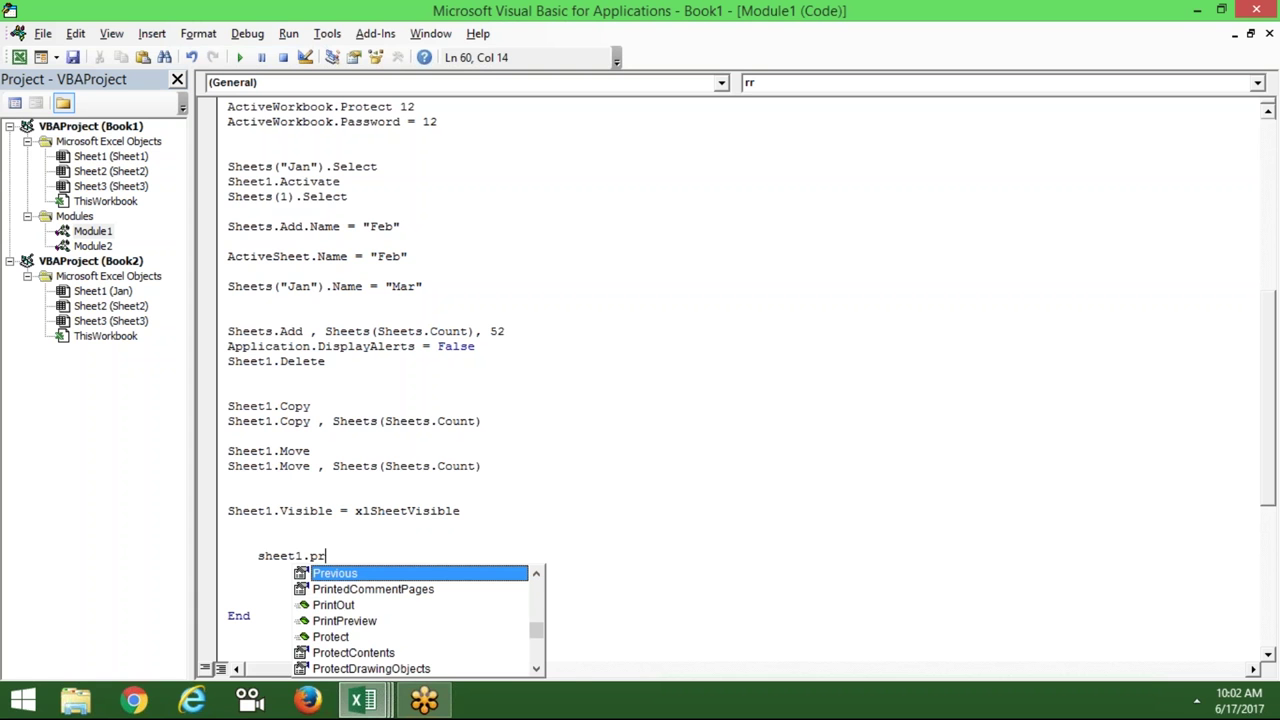
{"action": "key", "text": "Down"}
{"action": "key", "text": "Down"}
{"action": "key", "text": "Down"}
{"action": "key", "text": "Down"}
{"action": "key", "text": "Tab"}
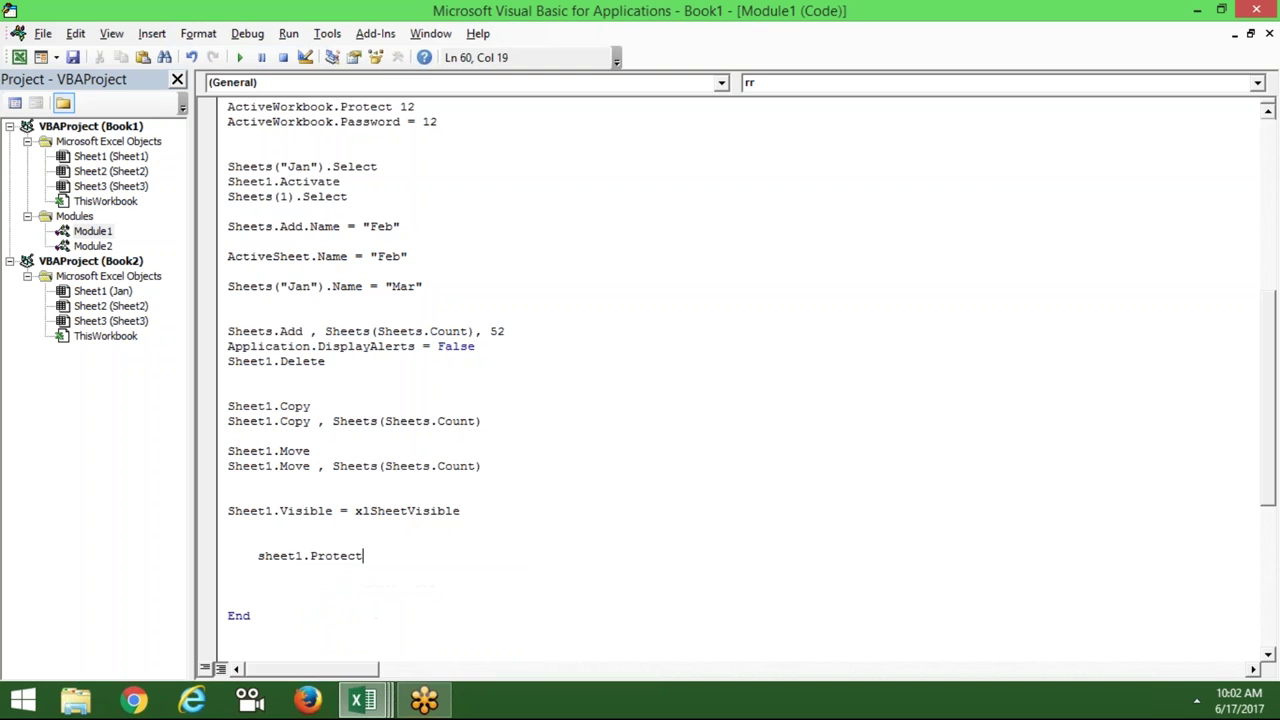
{"action": "key", "text": "Return"}
- Add a Sheet1.Unprotect line with the same password, followed by blank lines
{"action": "type", "text": "sheet"}
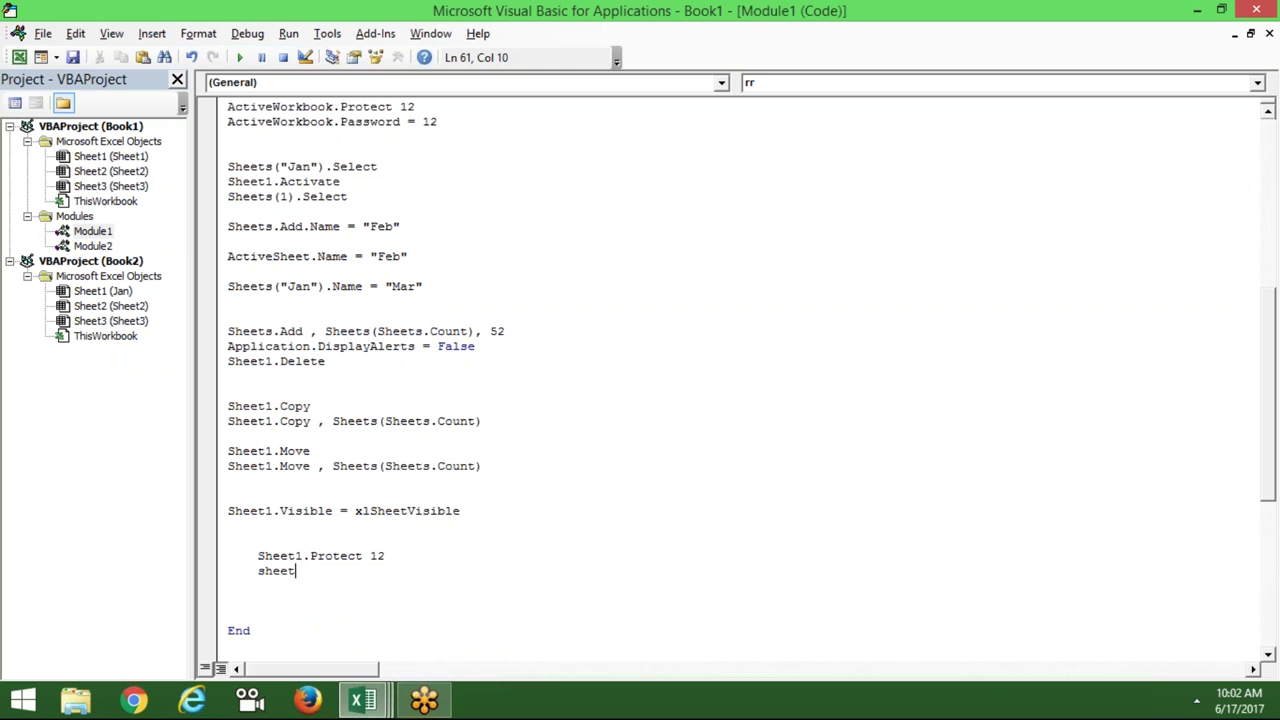
{"action": "type", "text": "1."}
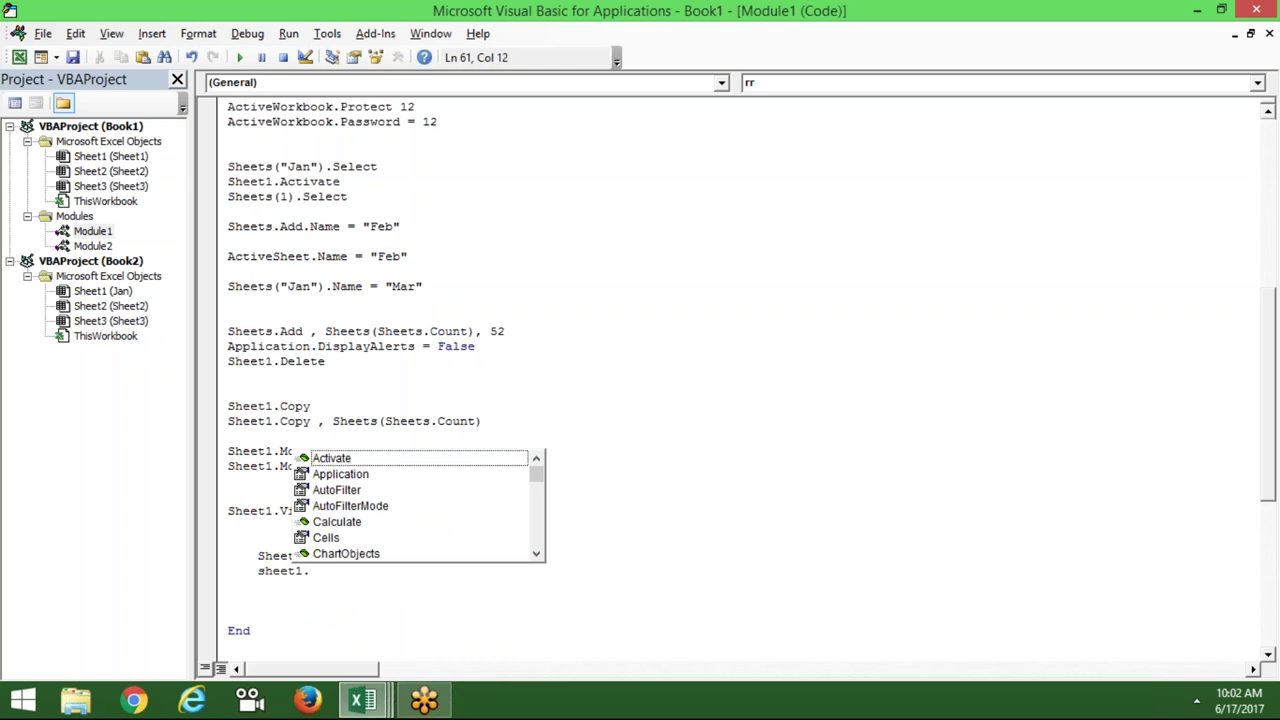
{"action": "type", "text": "un"}
{"action": "key", "text": "Tab"}
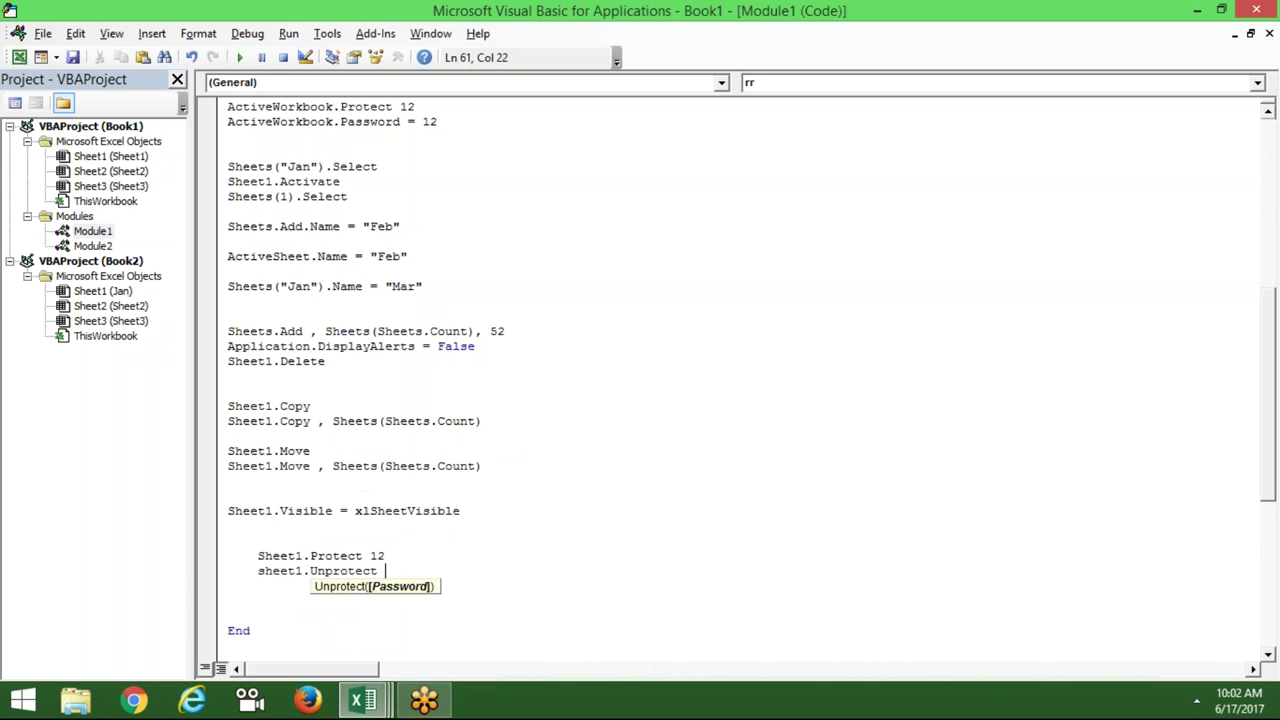
{"action": "key", "text": "Return"}
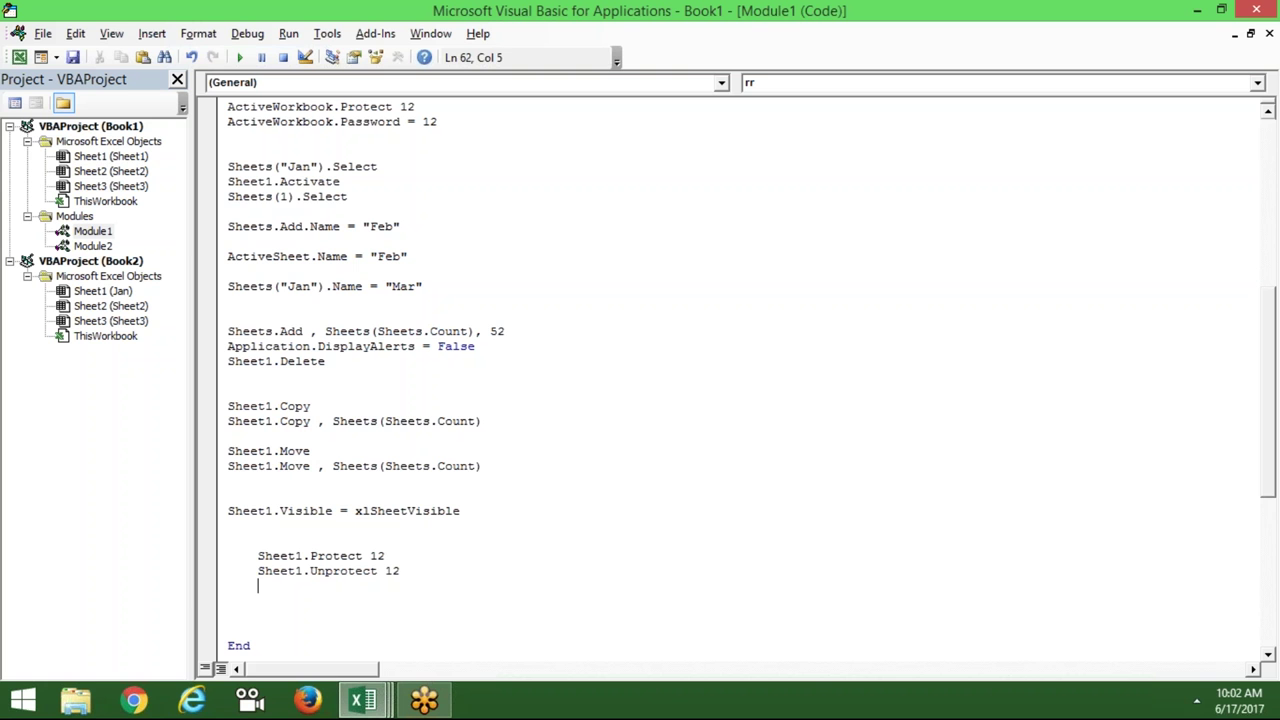
{"action": "key", "text": "Return"}
{"action": "key", "text": "Return"}
{"action": "key", "text": "Down"}
{"action": "key", "text": "Down"}
{"action": "key", "text": "Down"}
{"action": "key", "text": "alt+F11"}
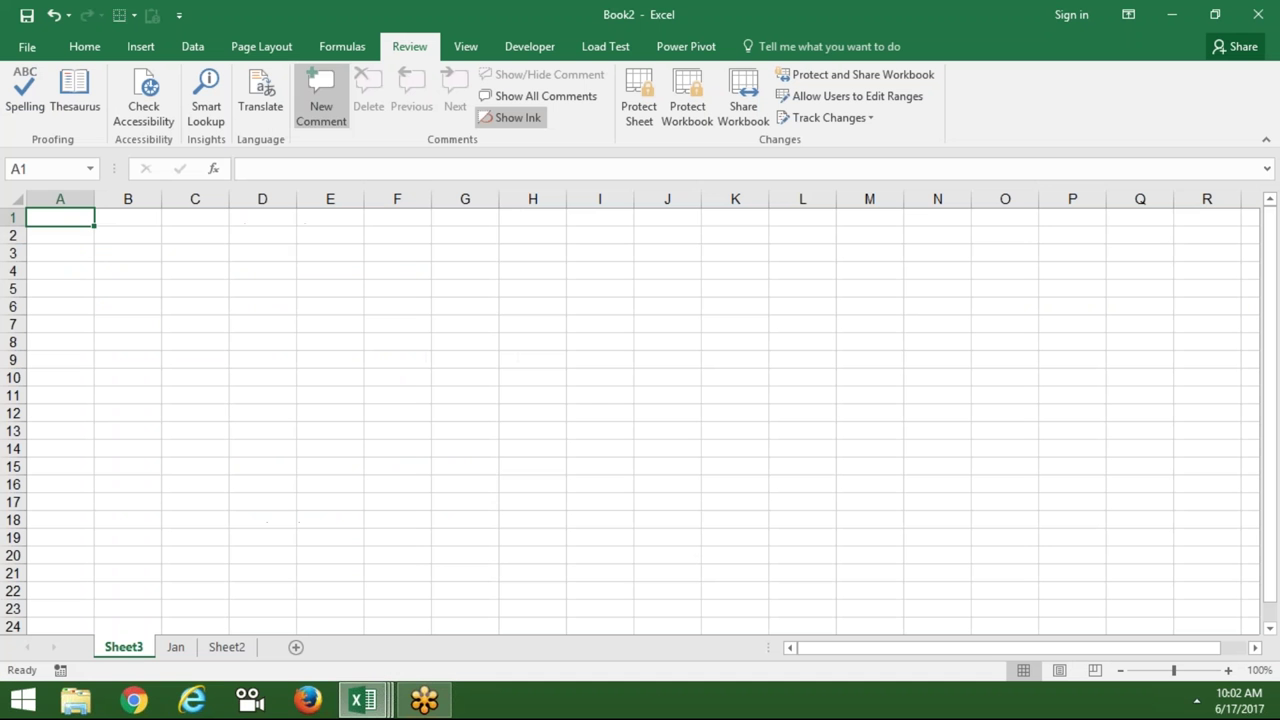
{"action": "right_click", "coordinate": [134, 646]}
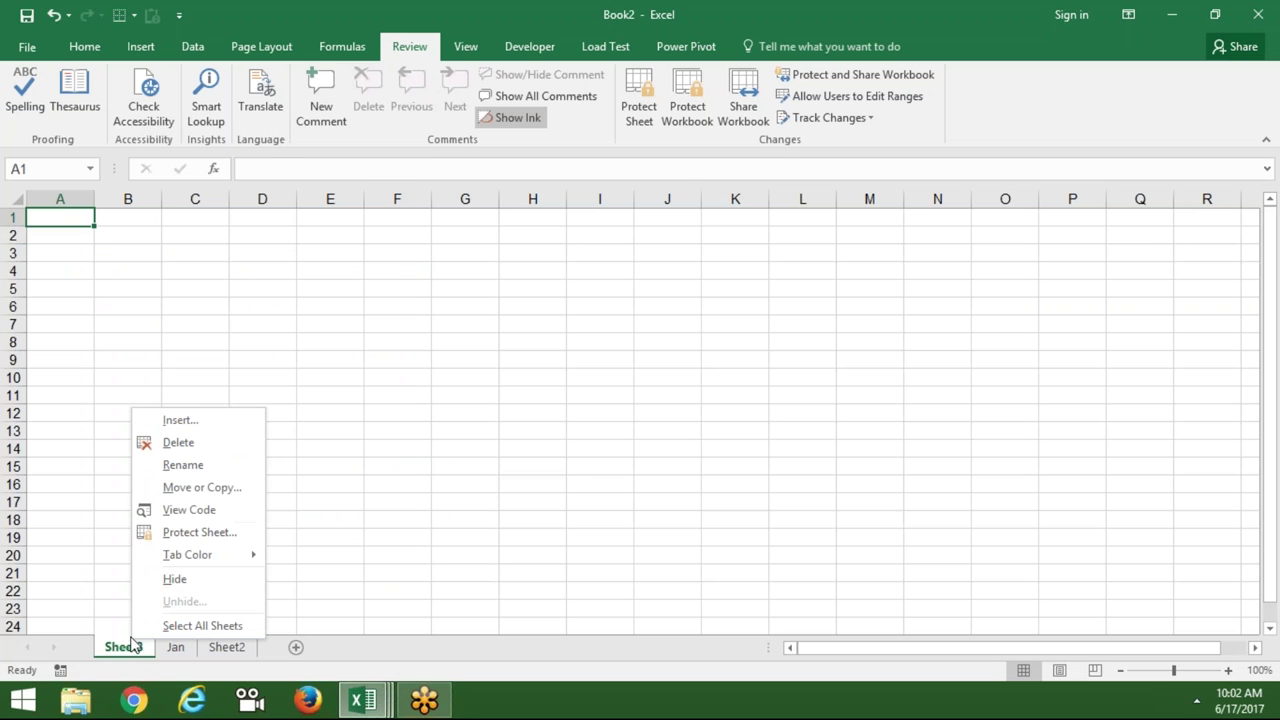
{"action": "mouse_move", "coordinate": [188, 564]}
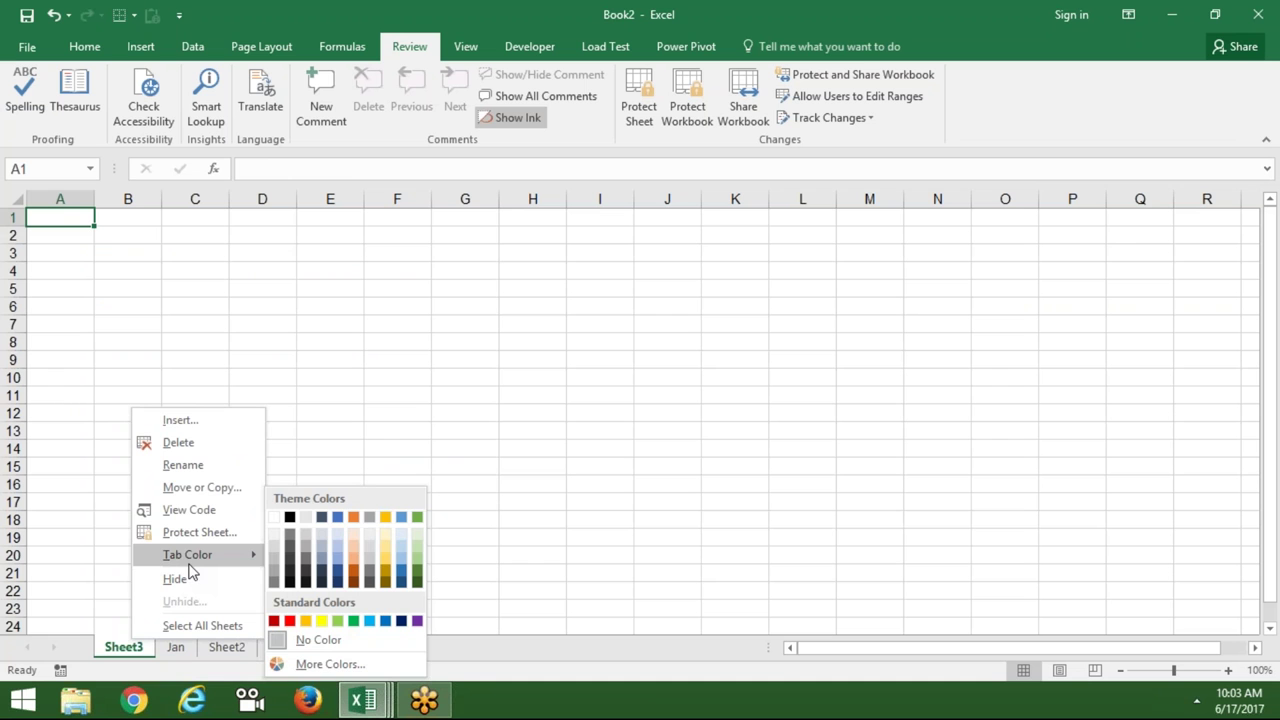
{"action": "key", "text": "Escape"}
{"action": "key", "text": "Escape"}
{"action": "key", "text": "Right"}
{"action": "key", "text": "alt+F11"}
{"action": "type", "text": "sheet1."}
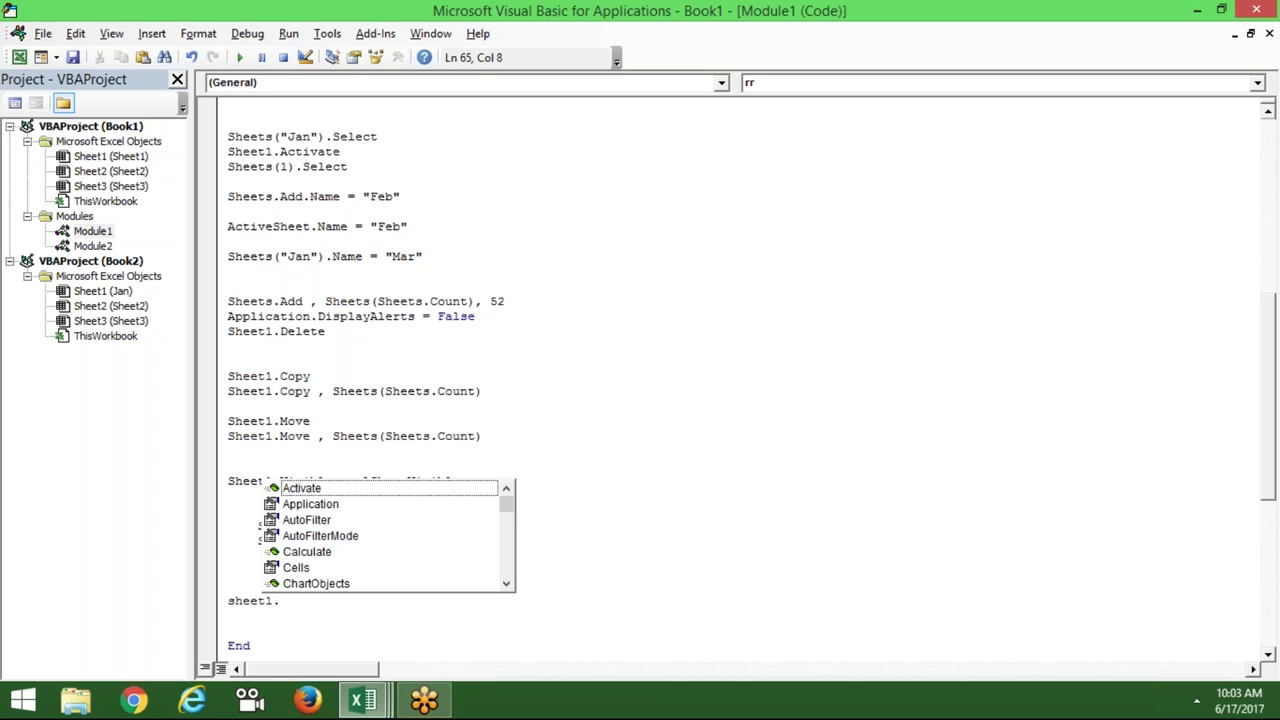
{"action": "type", "text": "Tab.C"}
- Add the line 'Sheet1.Tab.Color = vbRed'
{"action": "key", "text": "Tab"}
{"action": "type", "text": "=vbred"}
{"action": "key", "text": "Return"}
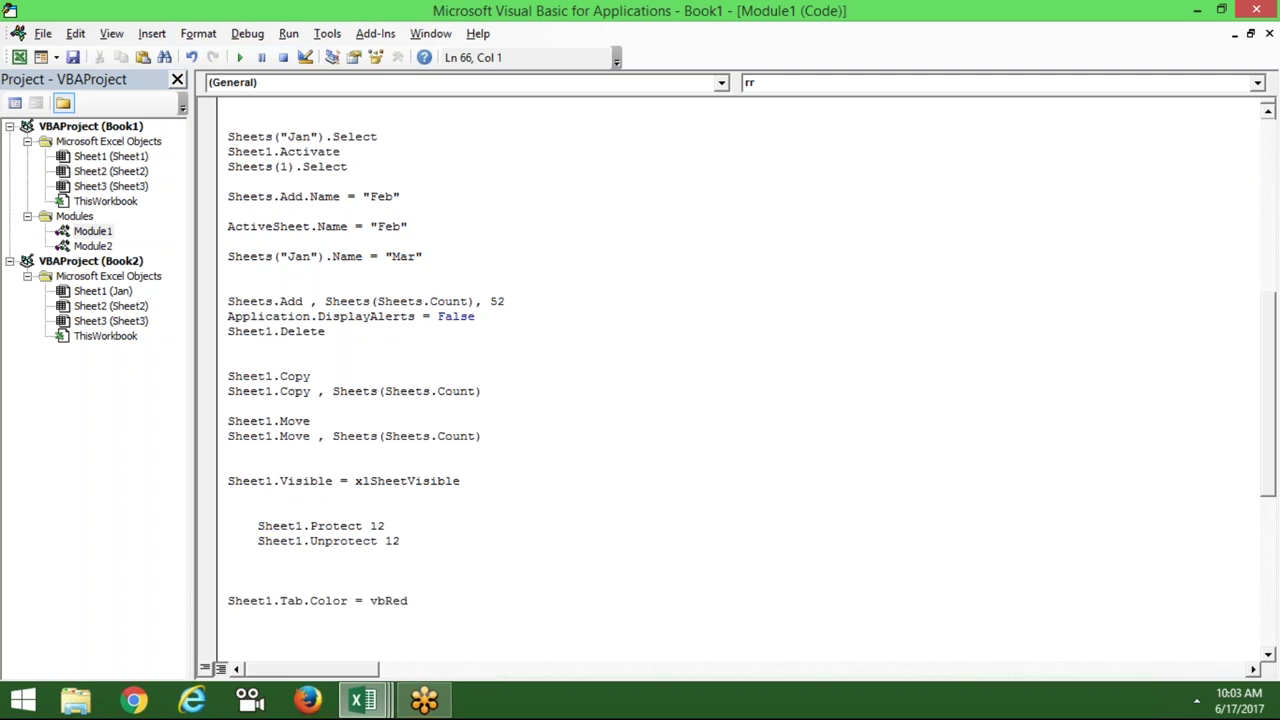
- Remove the extra empty lines between the tab colour line and End
{"action": "key", "text": "Return"}
{"action": "key", "text": "Return"}
{"action": "key", "text": "Down"}
{"action": "key", "text": "Down"}
{"action": "key", "text": "Down"}
{"action": "key", "text": "Down"}
{"action": "key", "text": "Down"}
{"action": "key", "text": "Down"}
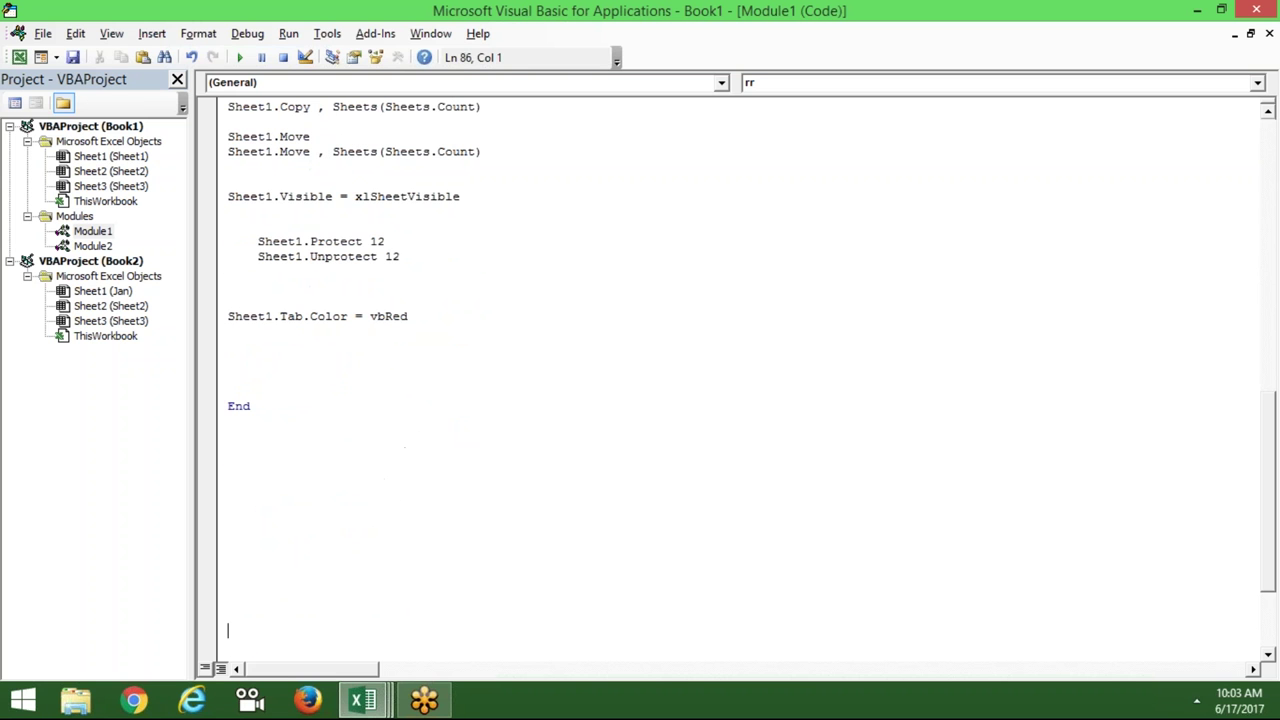
{"action": "key", "text": "Up"}
{"action": "key", "text": "Up"}
{"action": "key", "text": "Up"}
{"action": "key", "text": "Up"}
{"action": "key", "text": "Up"}
{"action": "key", "text": "Up"}
{"action": "key", "text": "Down"}
{"action": "key", "text": "Down"}
{"action": "key", "text": "Down"}
{"action": "key", "text": "Delete"}
{"action": "key", "text": "Delete"}
{"action": "key", "text": "Delete"}
{"action": "key", "text": "Delete"}
{"action": "key", "text": "Delete"}
- Fix the closing line of the sheet procedure to read End Sub
{"action": "key", "text": "BackSpace"}
{"action": "type", "text": "e"}
{"action": "key", "text": "BackSpace"}
{"action": "type", "text": "e"}
{"action": "key", "text": "Down"}
{"action": "key", "text": "Up"}
{"action": "key", "text": "End"}
- Create an empty Sub rr() procedure below End Sub
{"action": "key", "text": "Down"}
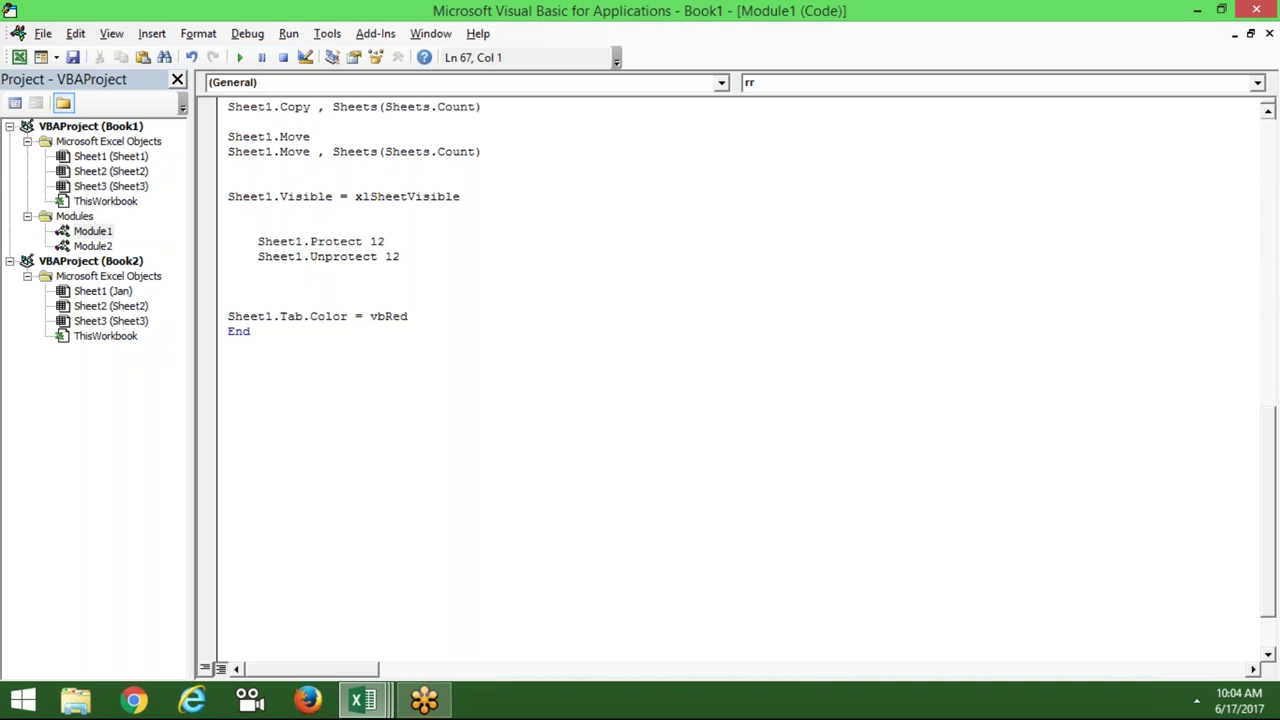
{"action": "key", "text": "Return"}
{"action": "left_click", "coordinate": [251, 331]}
{"action": "type", "text": "sub"}
{"action": "key", "text": "Return"}
{"action": "key", "text": "Up"}
{"action": "key", "text": "Up"}
{"action": "key", "text": "Up"}
{"action": "key", "text": "Up"}
{"action": "key", "text": "Up"}
{"action": "key", "text": "Up"}
{"action": "key", "text": "Down"}
{"action": "key", "text": "Down"}
{"action": "key", "text": "Down"}
{"action": "key", "text": "Down"}
{"action": "key", "text": "Down"}
{"action": "key", "text": "Down"}
{"action": "key", "text": "Up"}
{"action": "key", "text": "Up"}
{"action": "key", "text": "Up"}
{"action": "key", "text": "Up"}
{"action": "key", "text": "Up"}
{"action": "key", "text": "Up"}
{"action": "key", "text": "Up"}
{"action": "key", "text": "Up"}
{"action": "key", "text": "Up"}
{"action": "key", "text": "Up"}
{"action": "key", "text": "Up"}
{"action": "key", "text": "Up"}
{"action": "key", "text": "Up"}
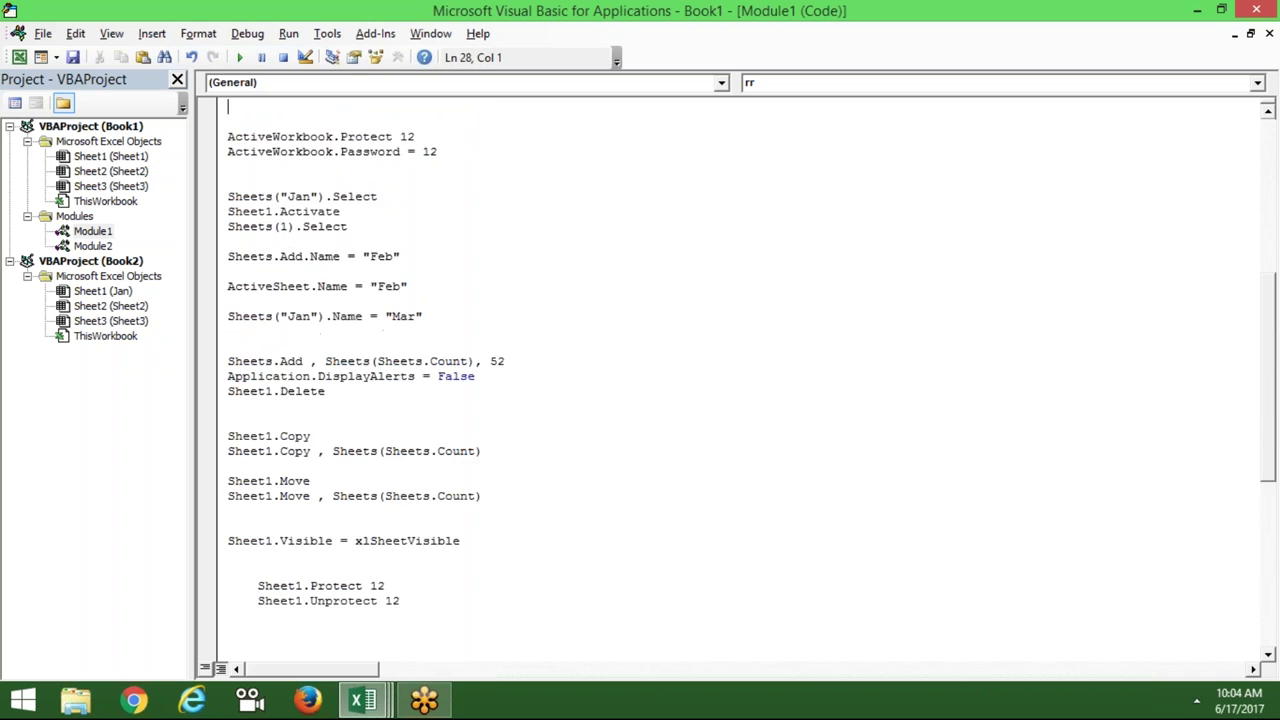
{"action": "key", "text": "Up"}
{"action": "key", "text": "Up"}
{"action": "key", "text": "Up"}
{"action": "key", "text": "Up"}
{"action": "key", "text": "Up"}
{"action": "key", "text": "Up"}
{"action": "key", "text": "Down"}
{"action": "key", "text": "Down"}
{"action": "key", "text": "Down"}
{"action": "key", "text": "Down"}
{"action": "key", "text": "Down"}
{"action": "key", "text": "Down"}
{"action": "key", "text": "Down"}
{"action": "key", "text": "Down"}
{"action": "key", "text": "Down"}
{"action": "key", "text": "Down"}
{"action": "key", "text": "Down"}
{"action": "key", "text": "Down"}
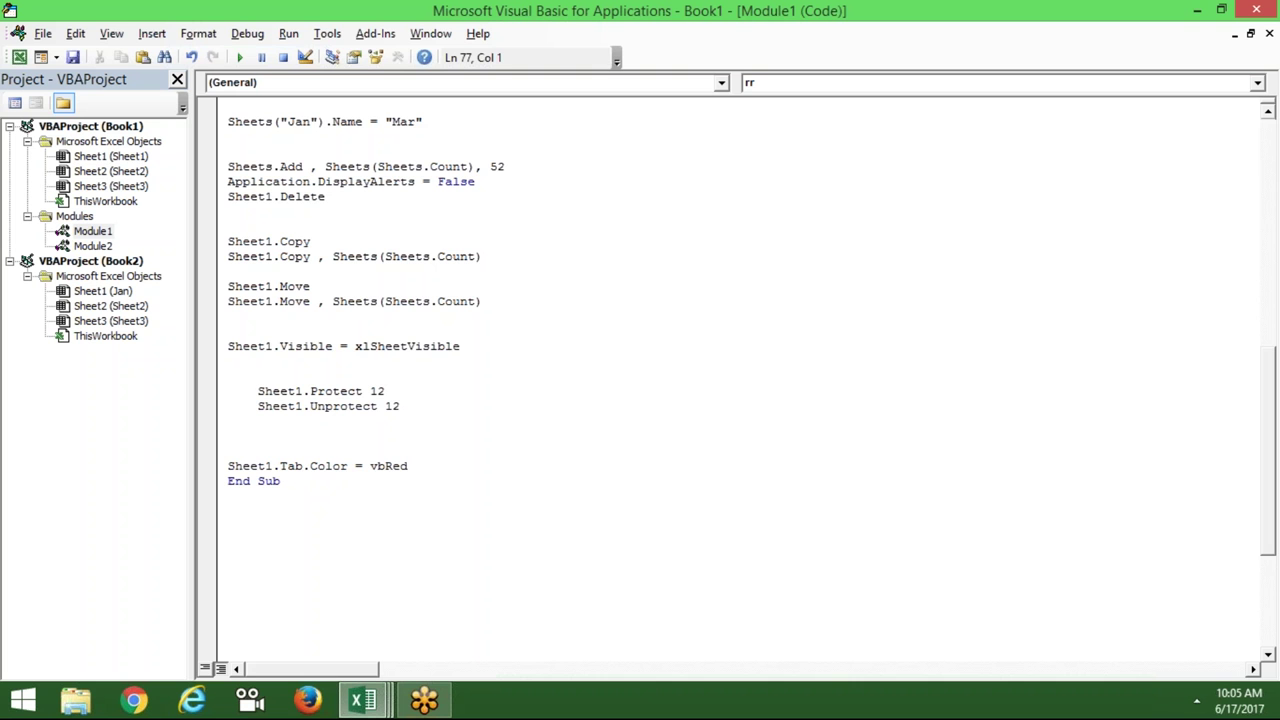
{"action": "key", "text": "Down"}
{"action": "key", "text": "Down"}
{"action": "key", "text": "Down"}
{"action": "key", "text": "Down"}
{"action": "key", "text": "Down"}
{"action": "key", "text": "Down"}
{"action": "key", "text": "Down"}
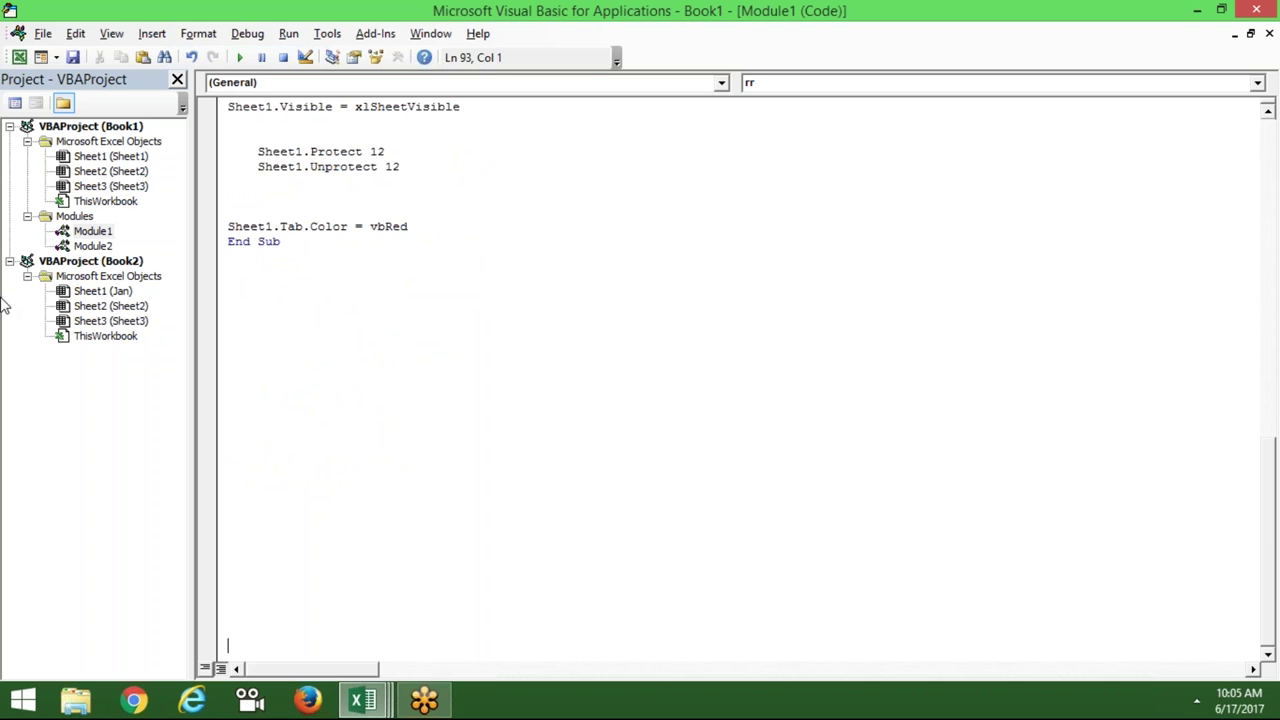
{"action": "left_click", "coordinate": [290, 289]}
{"action": "type", "text": "su"}
{"action": "type", "text": "b rr()"}
{"action": "key", "text": "Return"}
{"action": "key", "text": "Return"}
{"action": "key", "text": "Return"}
{"action": "key", "text": "Return"}
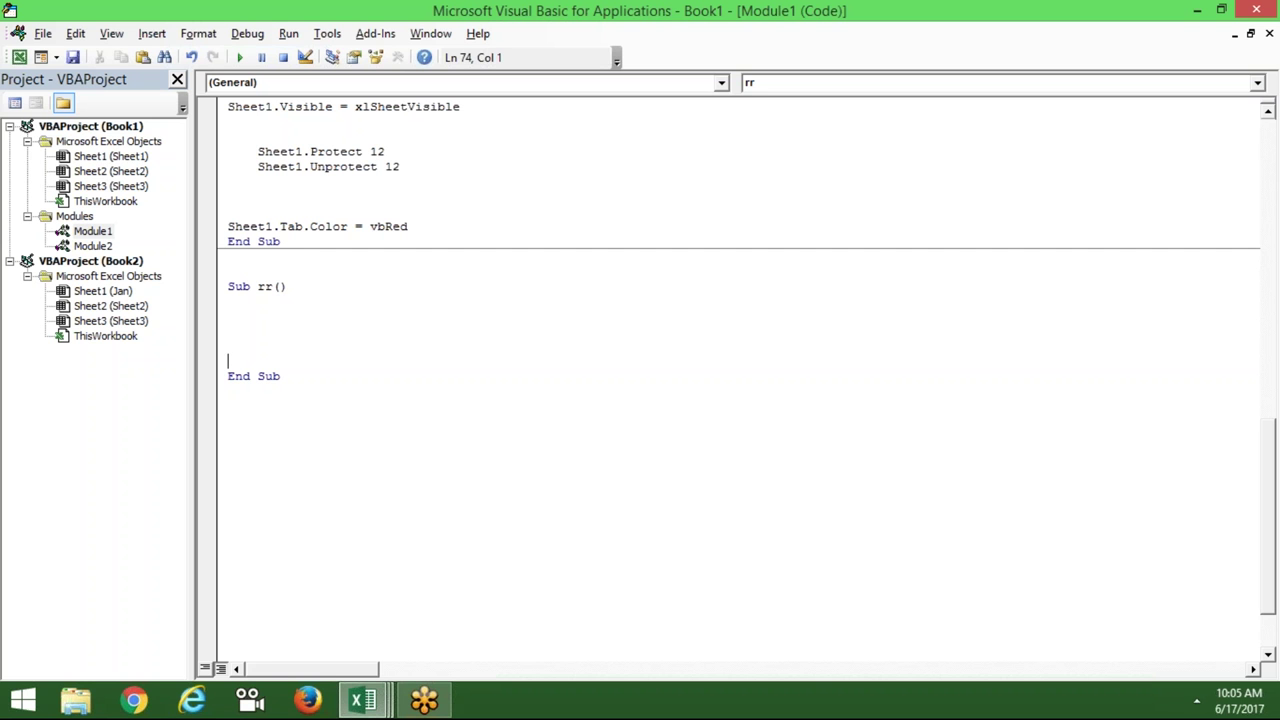
- Write Range("A1").Select as a line in the body of Sub rr
{"action": "key", "text": "Up"}
{"action": "key", "text": "Up"}
{"action": "key", "text": "Up"}
{"action": "type", "text": "range"}
{"action": "type", "text": "="}
{"action": "key", "text": "BackSpace"}
{"action": "type", "text": "("}
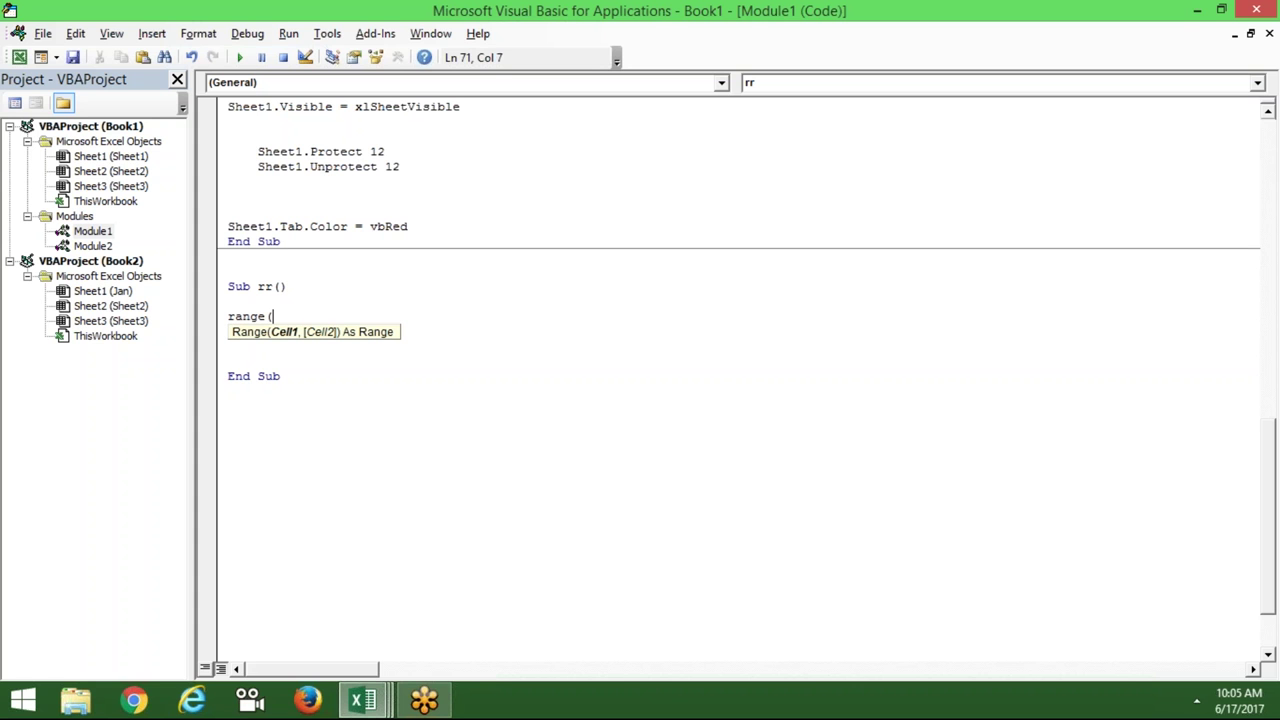
{"action": "type", "text": "\"A1\")"}
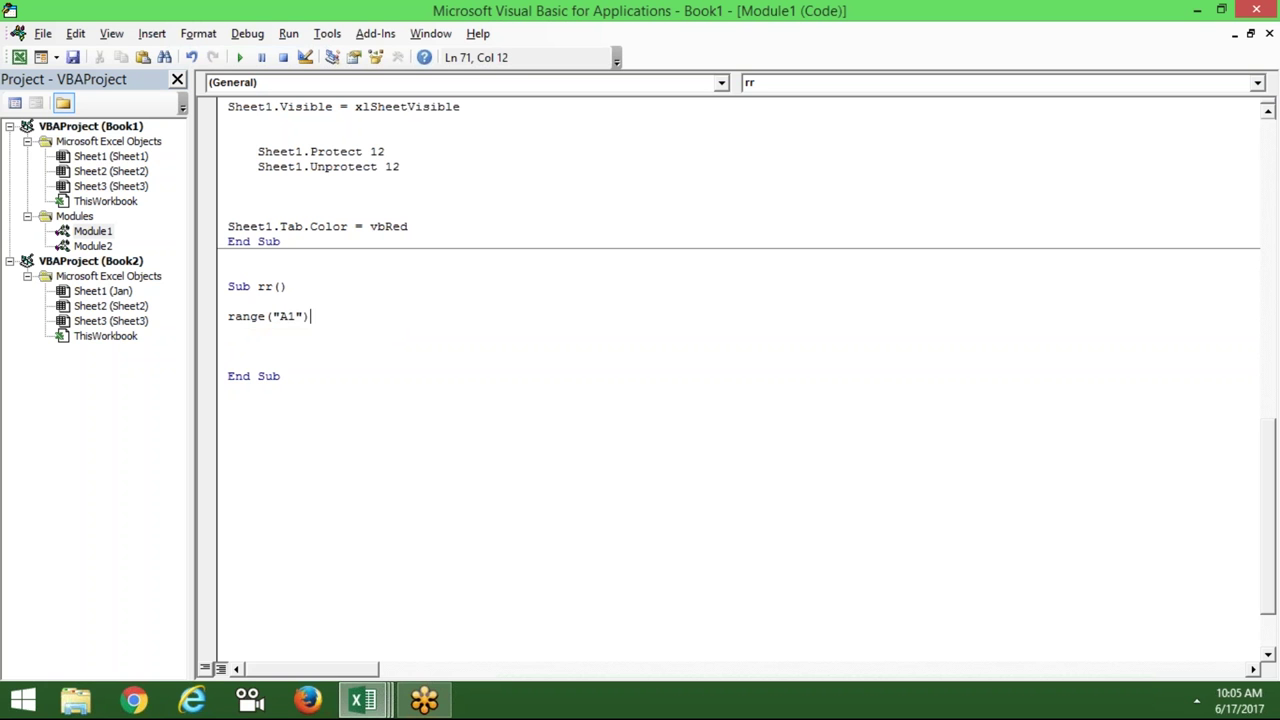
{"action": "type", "text": ".ce"}
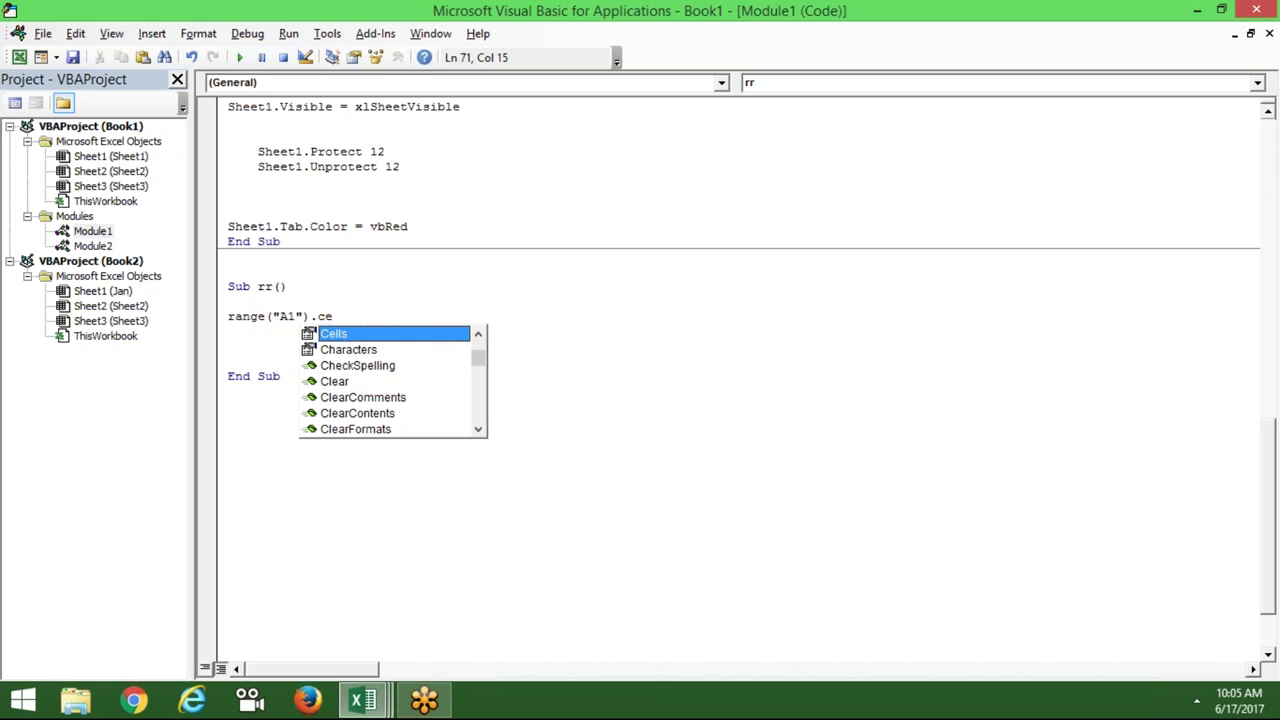
{"action": "key", "text": "BackSpace"}
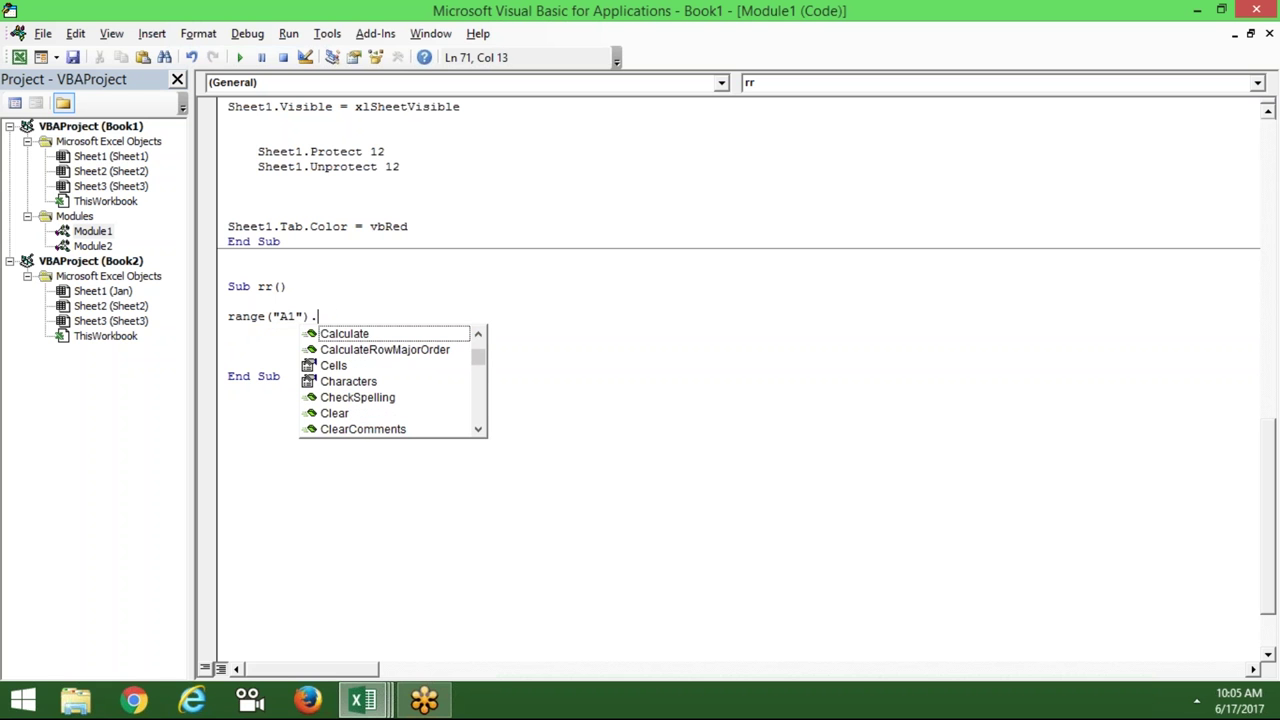
{"action": "key", "text": "BackSpace"}
{"action": "type", "text": "sel"}
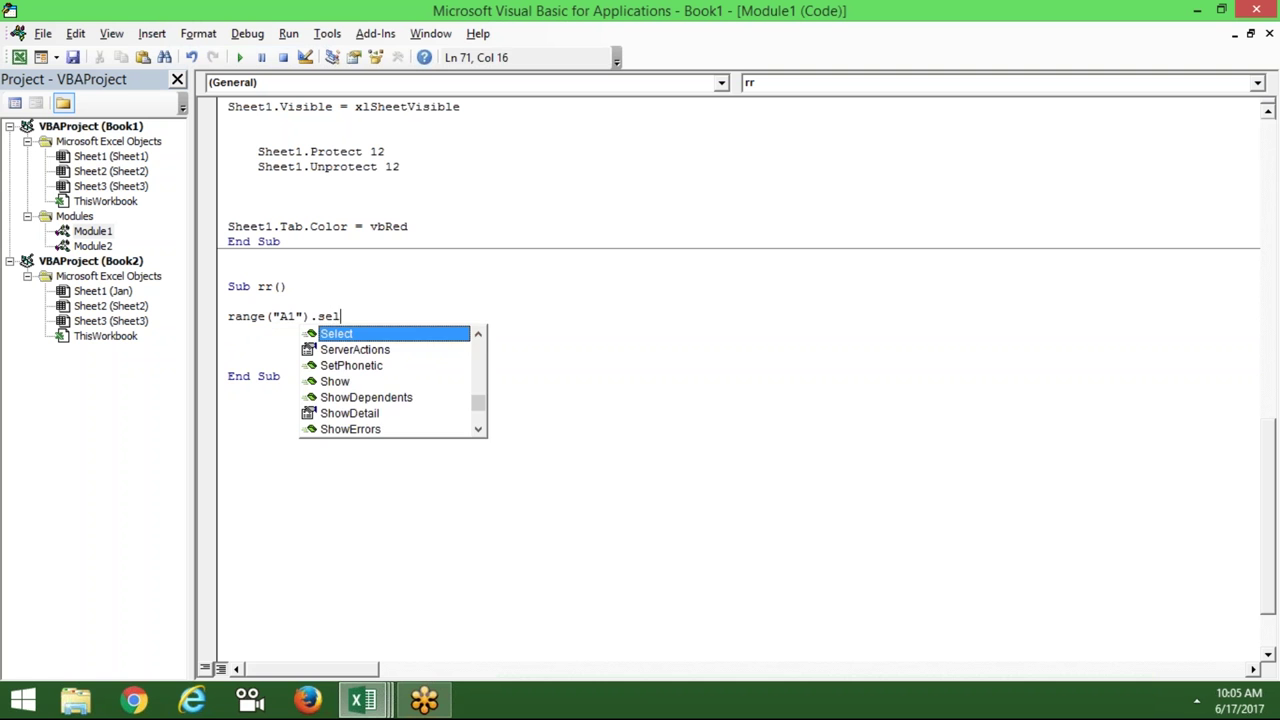
{"action": "key", "text": "Tab"}
- Add a Cells(1, 1).Select line below the Range line
{"action": "key", "text": "Return"}
{"action": "type", "text": "range"}
{"action": "key", "text": "BackSpace"}
{"action": "key", "text": "BackSpace"}
{"action": "key", "text": "BackSpace"}
{"action": "key", "text": "BackSpace"}
{"action": "key", "text": "BackSpace"}
{"action": "type", "text": "cells("}
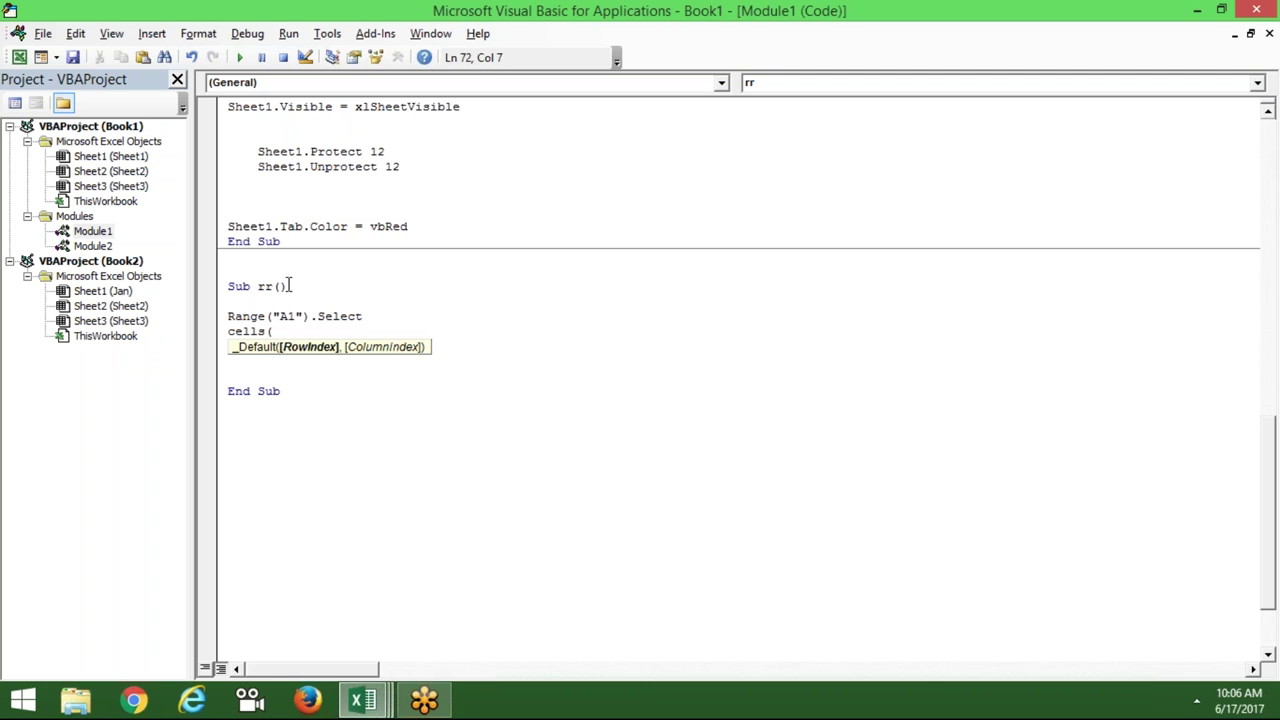
{"action": "type", "text": "1,1"}
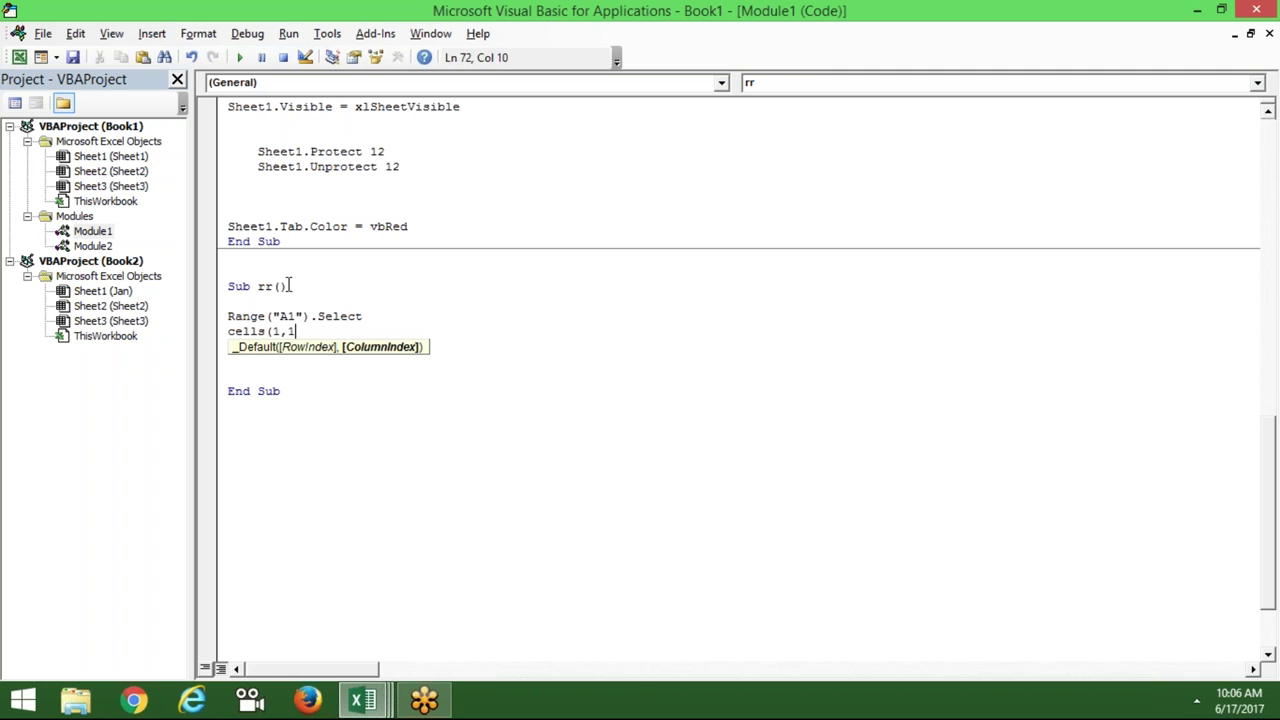
{"action": "type", "text": ")"}
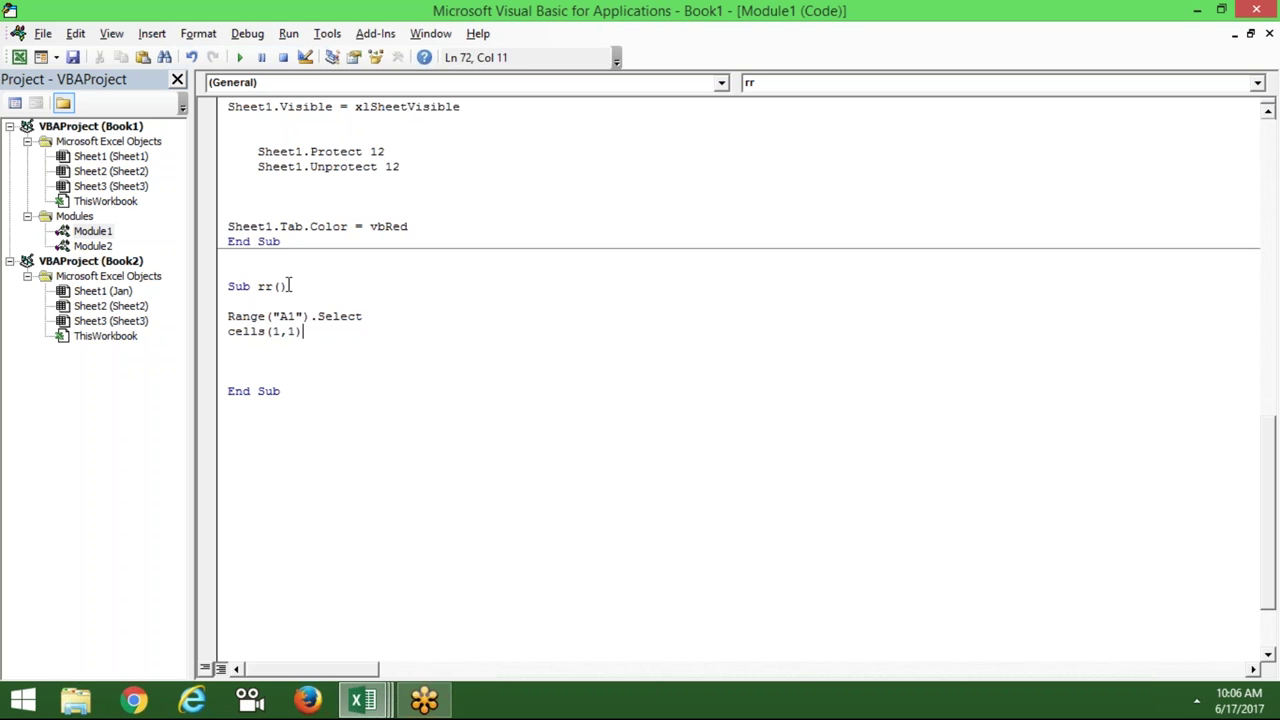
{"action": "type", "text": ".select"}
{"action": "key", "text": "Return"}
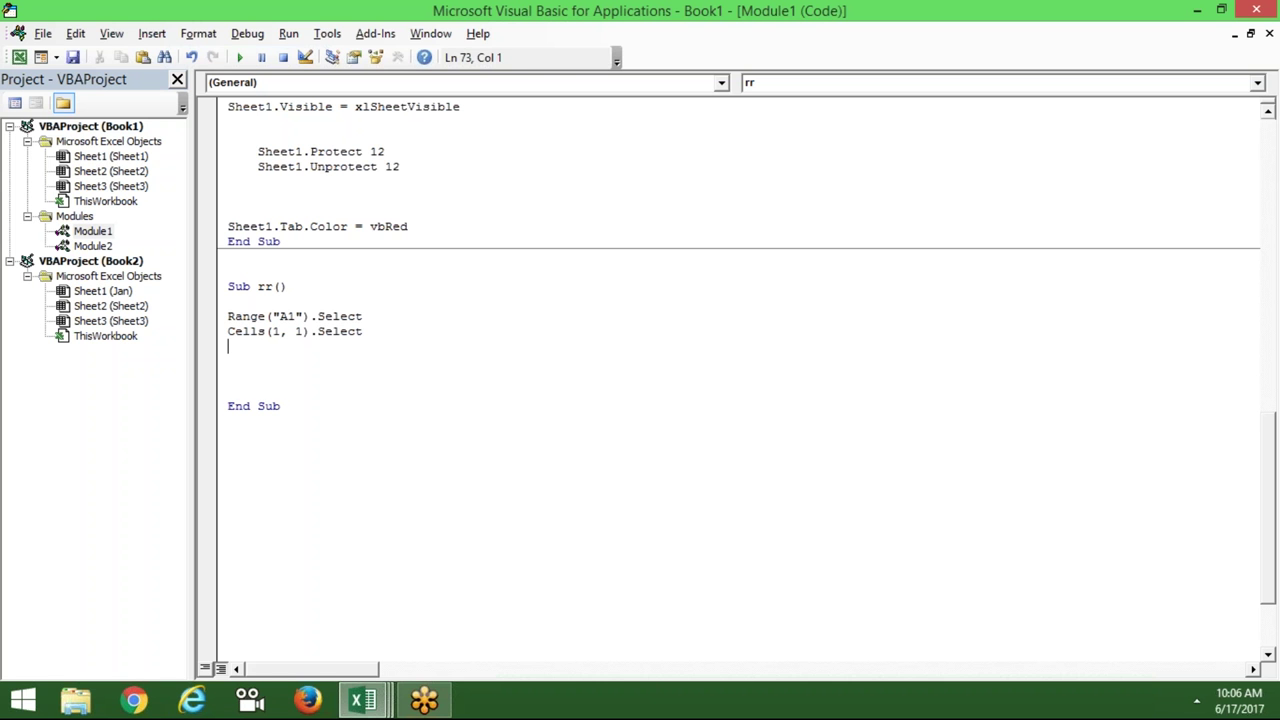
- Add ActiveCell and Selection lines to Sub rr, then switch to Excel's Book2
{"action": "key", "text": "Return"}
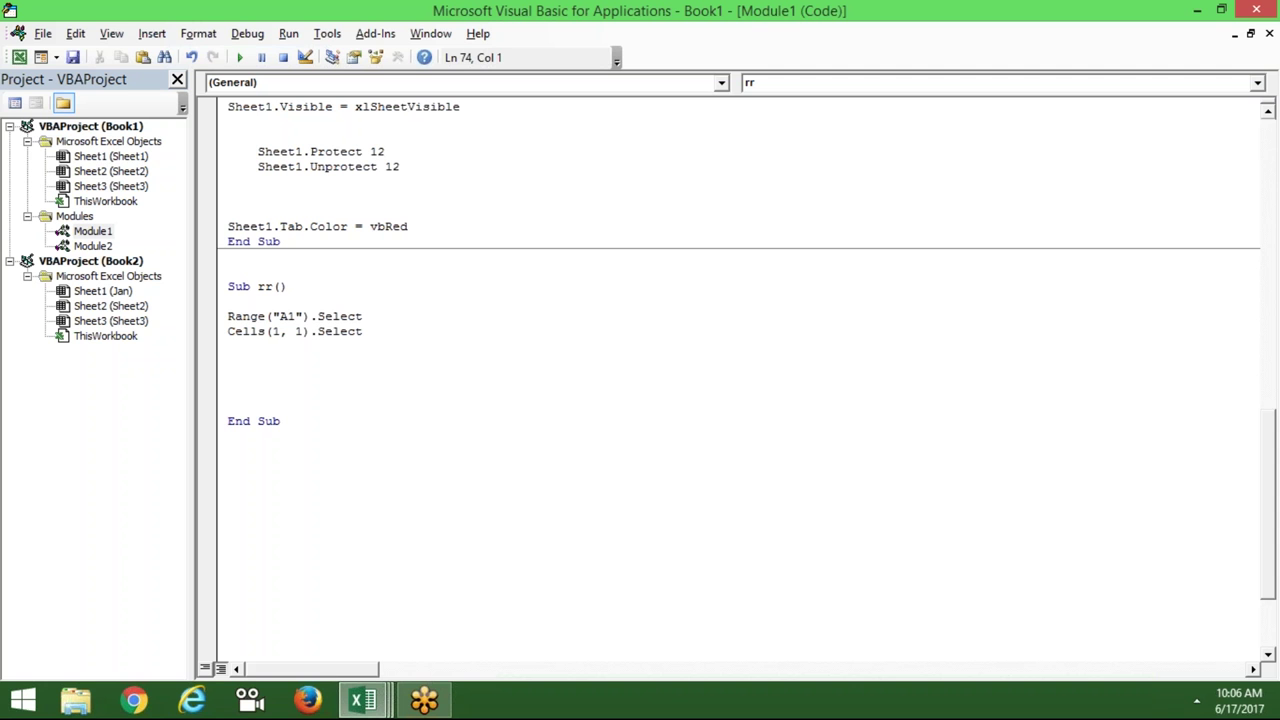
{"action": "key", "text": "Up"}
{"action": "type", "text": "activecell"}
{"action": "key", "text": "Return"}
{"action": "type", "text": "selection"}
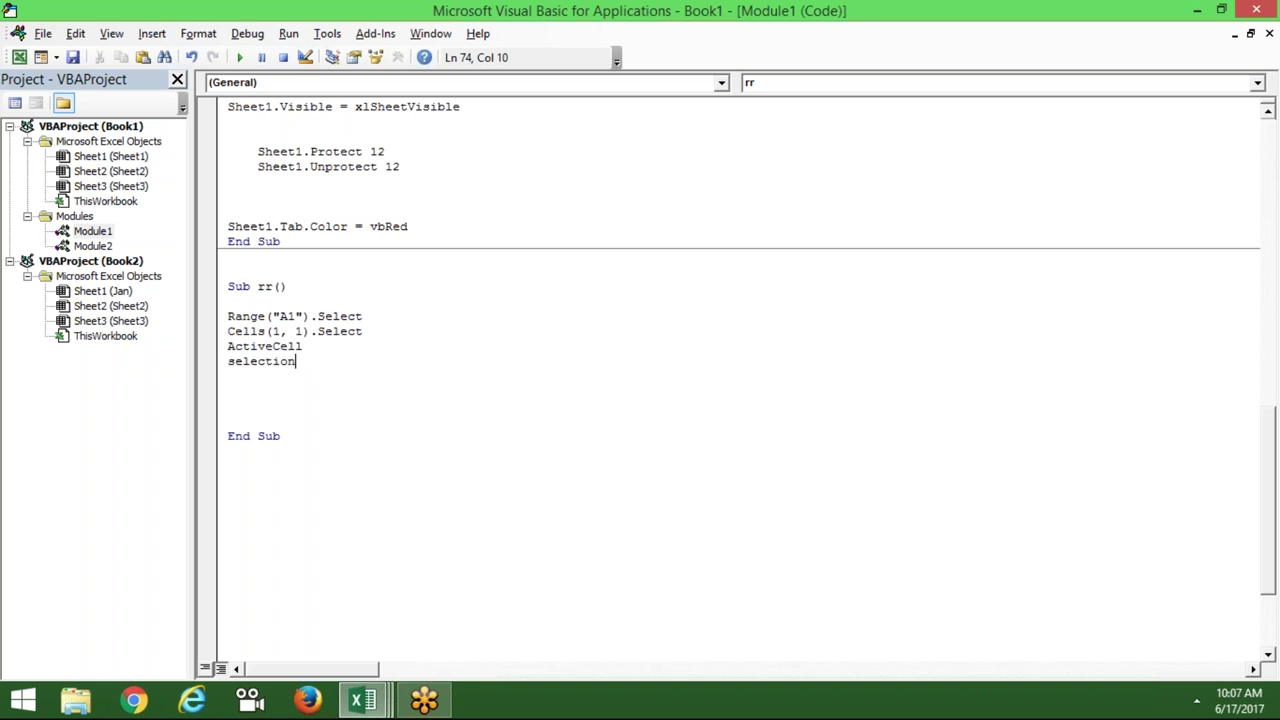
{"action": "key", "text": "Return"}
{"action": "key", "text": "alt+F11"}
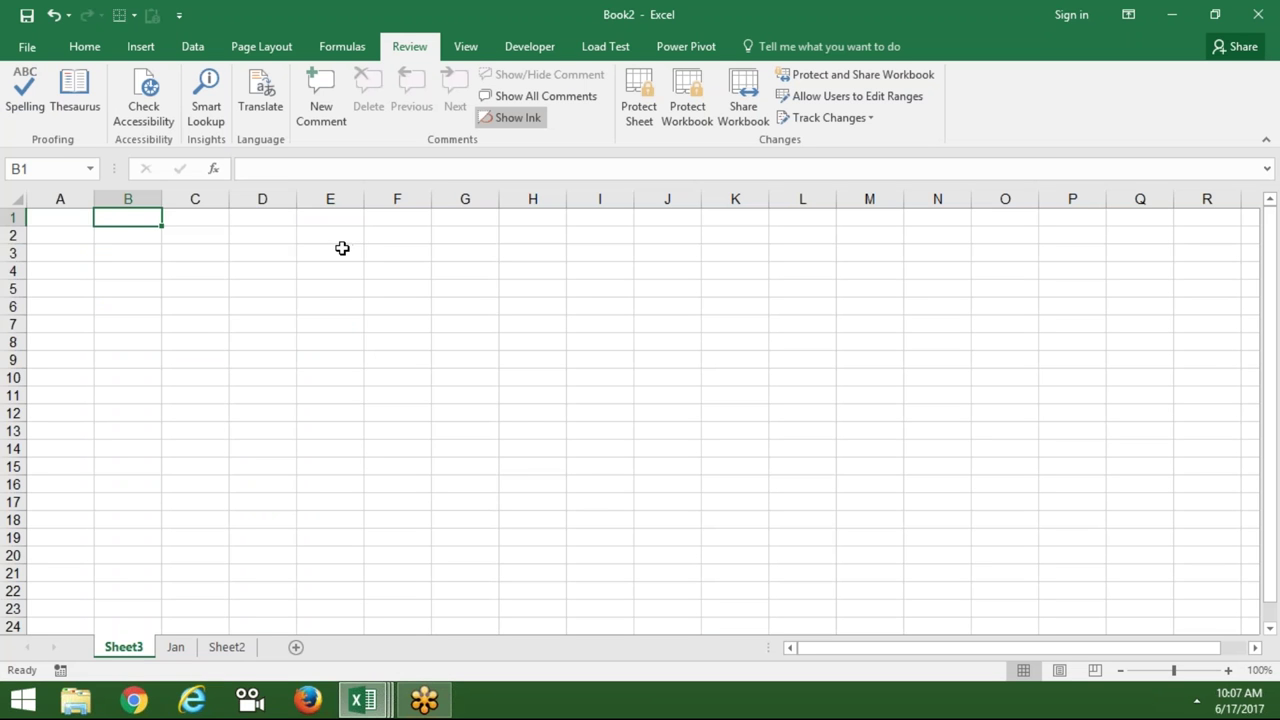
- Select E3:H14, A1, C1 and C4 in Book2, then select A1 in the VBA Range line
{"action": "left_click_drag", "start_coordinate": [340, 249], "coordinate": [535, 448]}
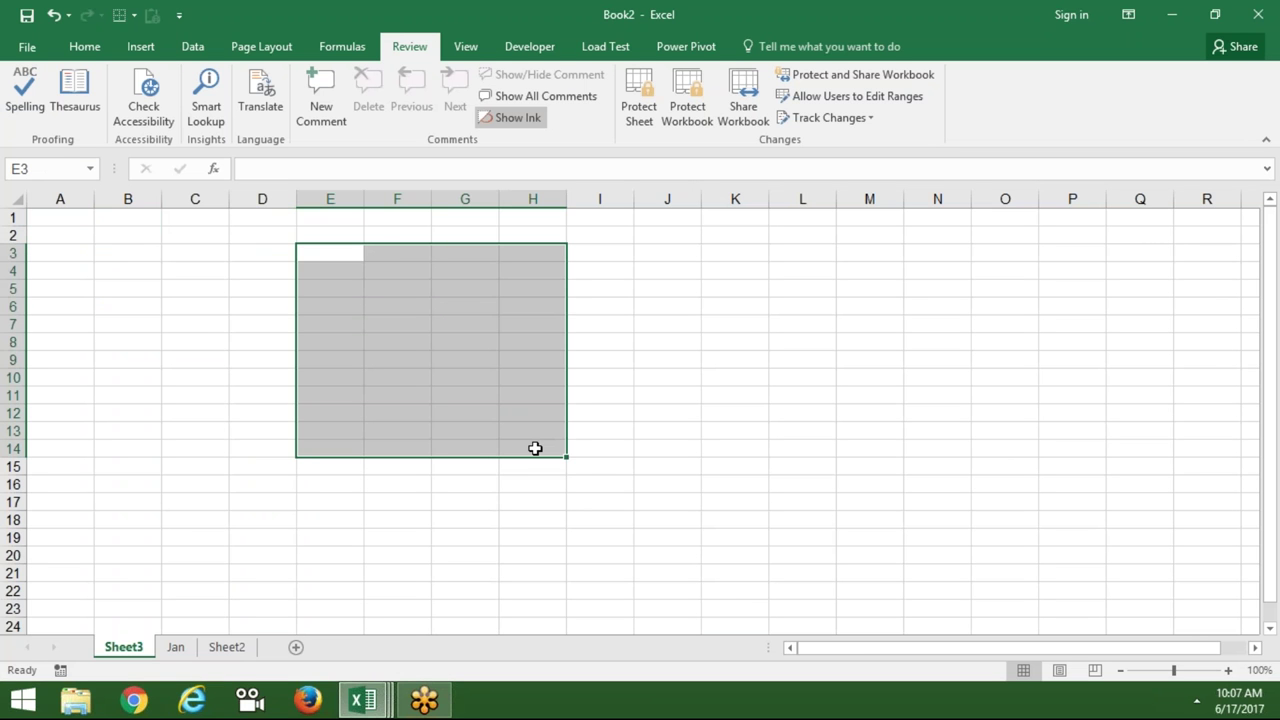
{"action": "left_click", "coordinate": [48, 214]}
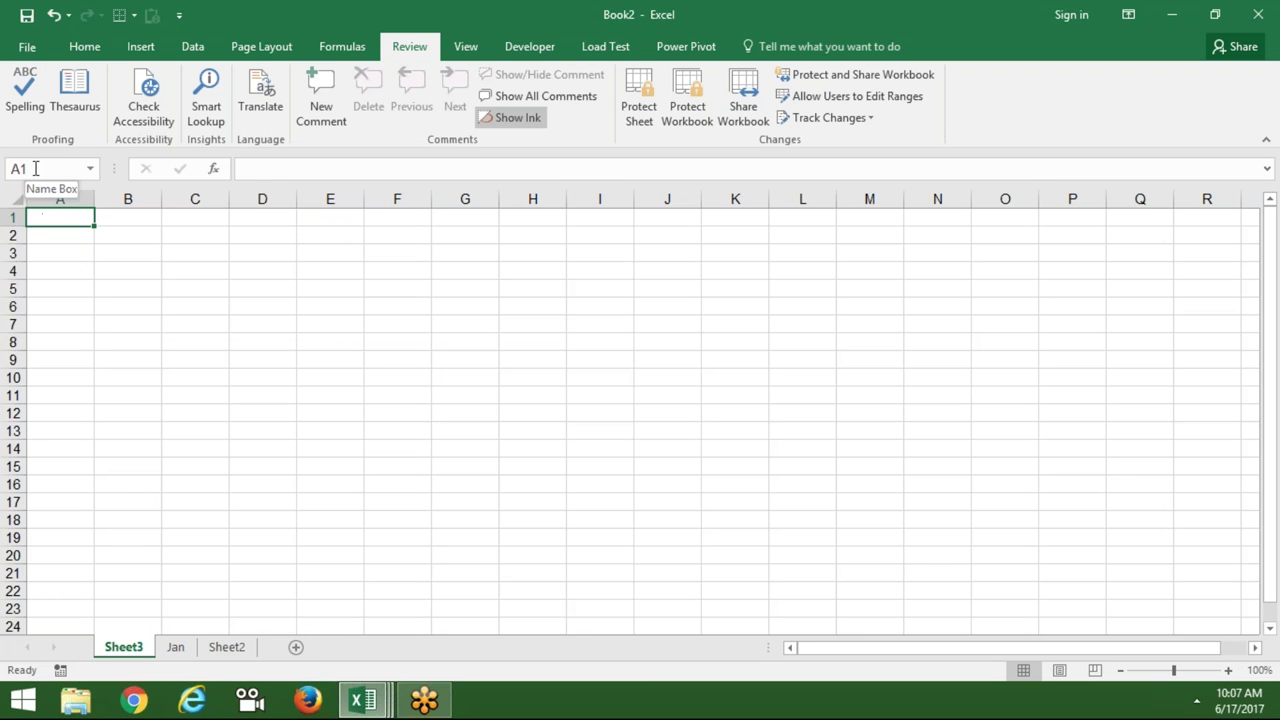
{"action": "left_click", "coordinate": [194, 222]}
{"action": "key", "text": "Down"}
{"action": "key", "text": "Down"}
{"action": "key", "text": "Down"}
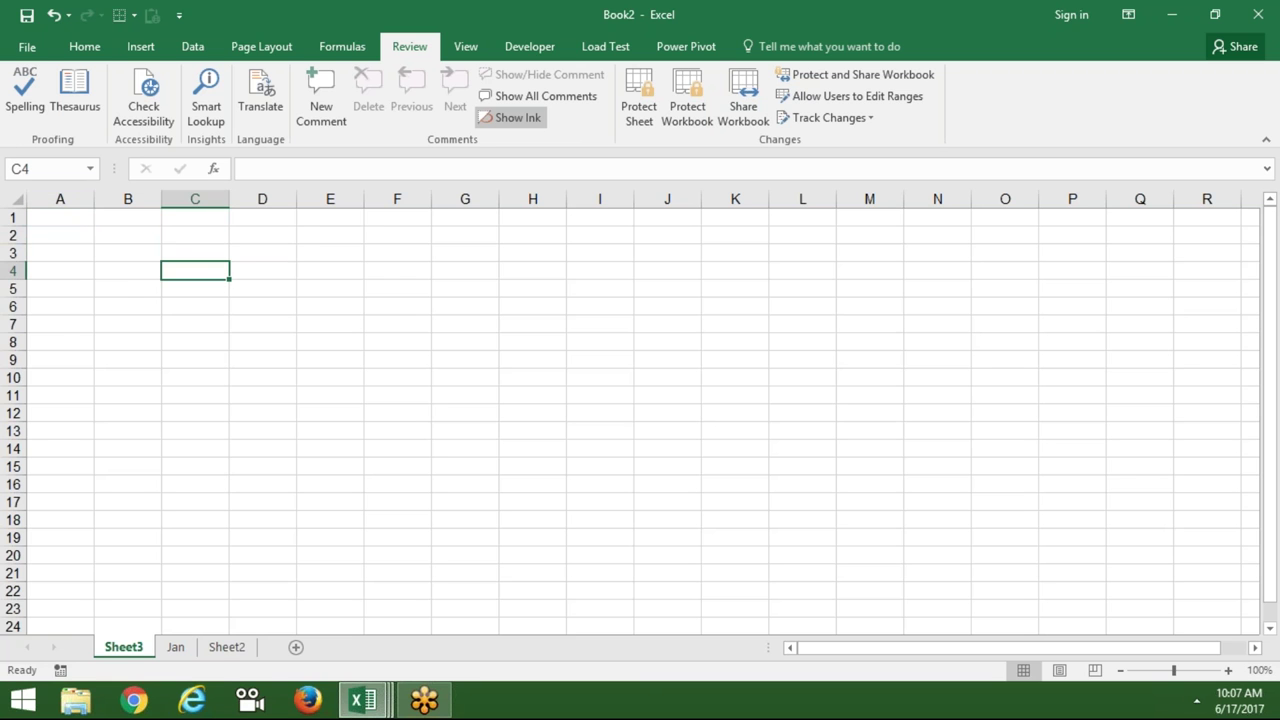
{"action": "key", "text": "alt+F11"}
{"action": "double_click", "coordinate": [294, 317]}
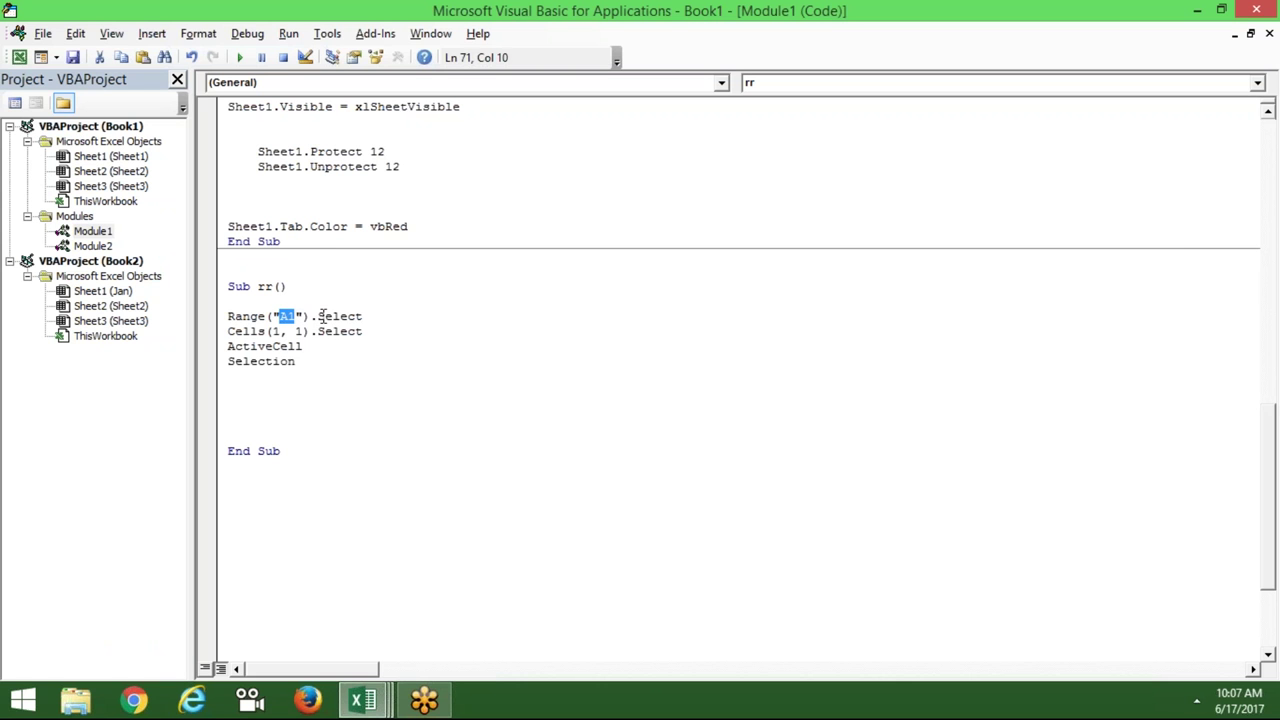
{"action": "left_click_drag", "start_coordinate": [323, 317], "coordinate": [352, 333]}
{"action": "left_click", "coordinate": [338, 345]}
{"action": "left_click", "coordinate": [297, 361]}
{"action": "left_click", "coordinate": [229, 342], "text": "shift"}
{"action": "left_click_drag", "start_coordinate": [229, 341], "coordinate": [219, 321]}
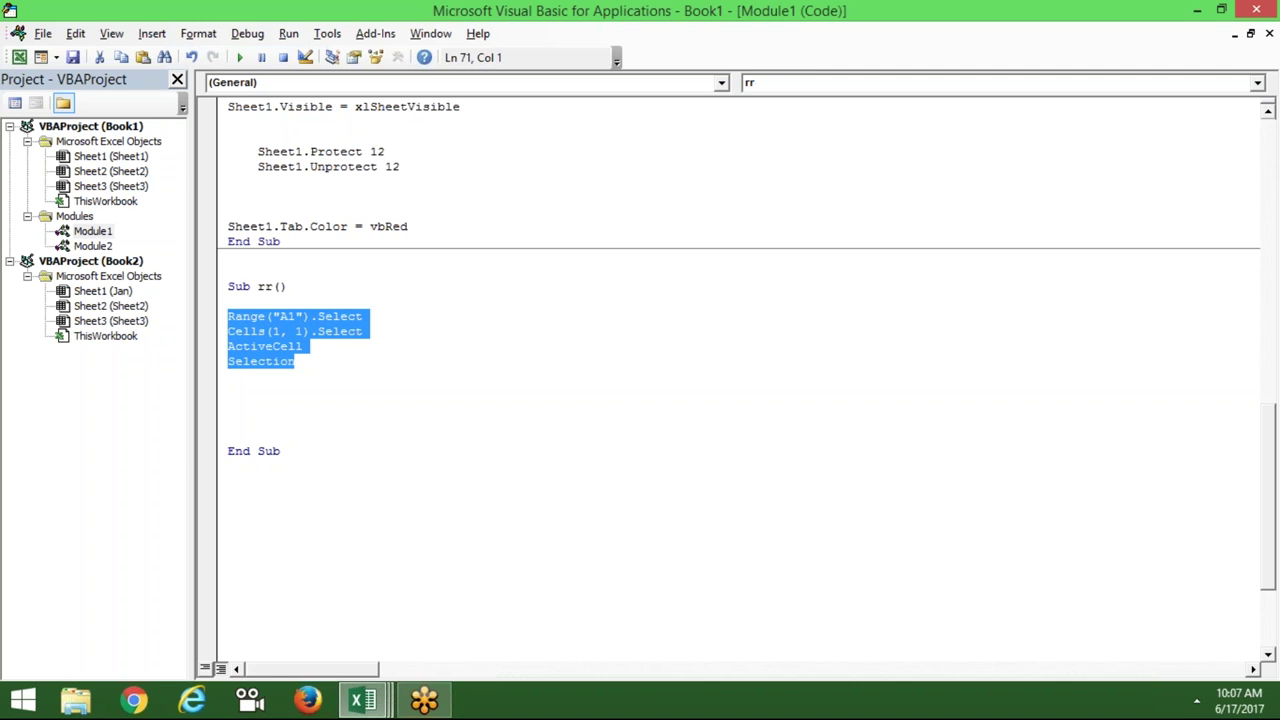
{"action": "key", "text": "Up"}
{"action": "key", "text": "Up"}
{"action": "key", "text": "Up"}
{"action": "key", "text": "Up"}
{"action": "key", "text": "Up"}
{"action": "key", "text": "Up"}
{"action": "key", "text": "Up"}
{"action": "key", "text": "Up"}
{"action": "key", "text": "Up"}
{"action": "key", "text": "Up"}
{"action": "key", "text": "Up"}
{"action": "key", "text": "Up"}
{"action": "key", "text": "Up"}
{"action": "key", "text": "Down"}
{"action": "key", "text": "Down"}
{"action": "key", "text": "Down"}
{"action": "key", "text": "Down"}
{"action": "key", "text": "Down"}
{"action": "key", "text": "Down"}
{"action": "key", "text": "Down"}
{"action": "key", "text": "Down"}
{"action": "key", "text": "Down"}
{"action": "key", "text": "Down"}
{"action": "key", "text": "Down"}
{"action": "key", "text": "Down"}
{"action": "key", "text": "Down"}
{"action": "key", "text": "Down"}
{"action": "key", "text": "Down"}
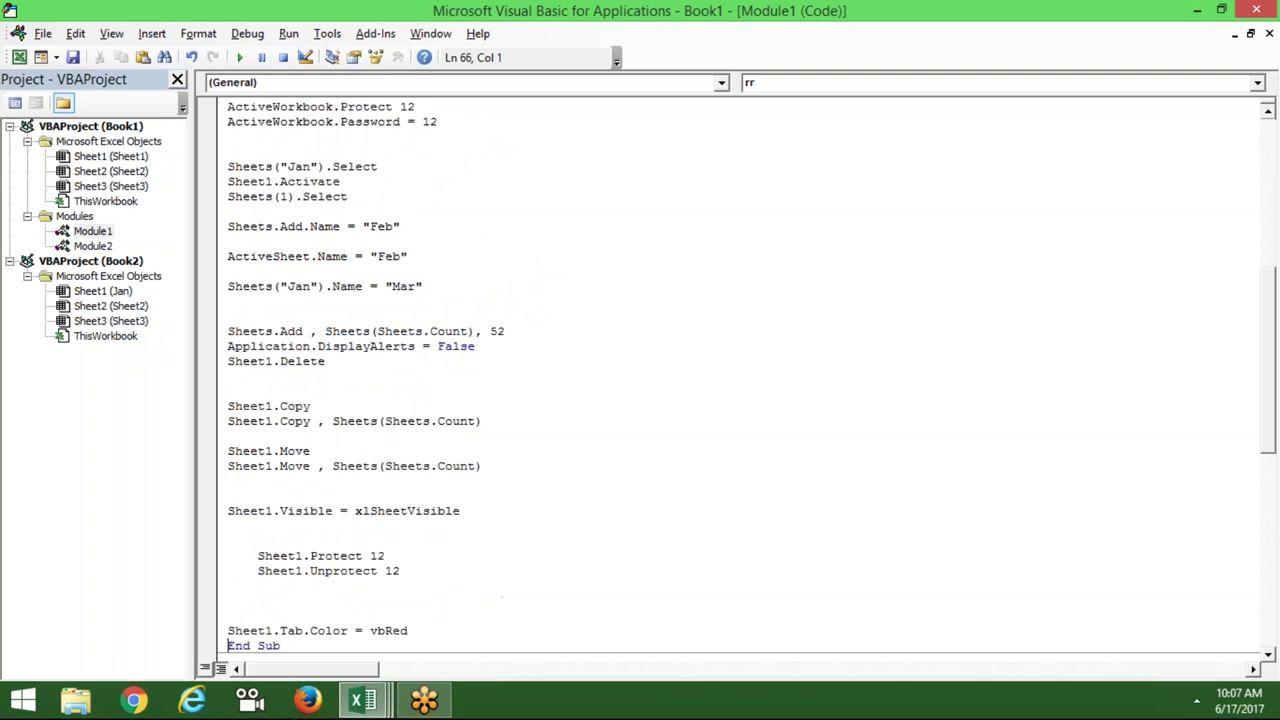
{"action": "key", "text": "Down"}
{"action": "key", "text": "Down"}
{"action": "key", "text": "Up"}
{"action": "key", "text": "Up"}
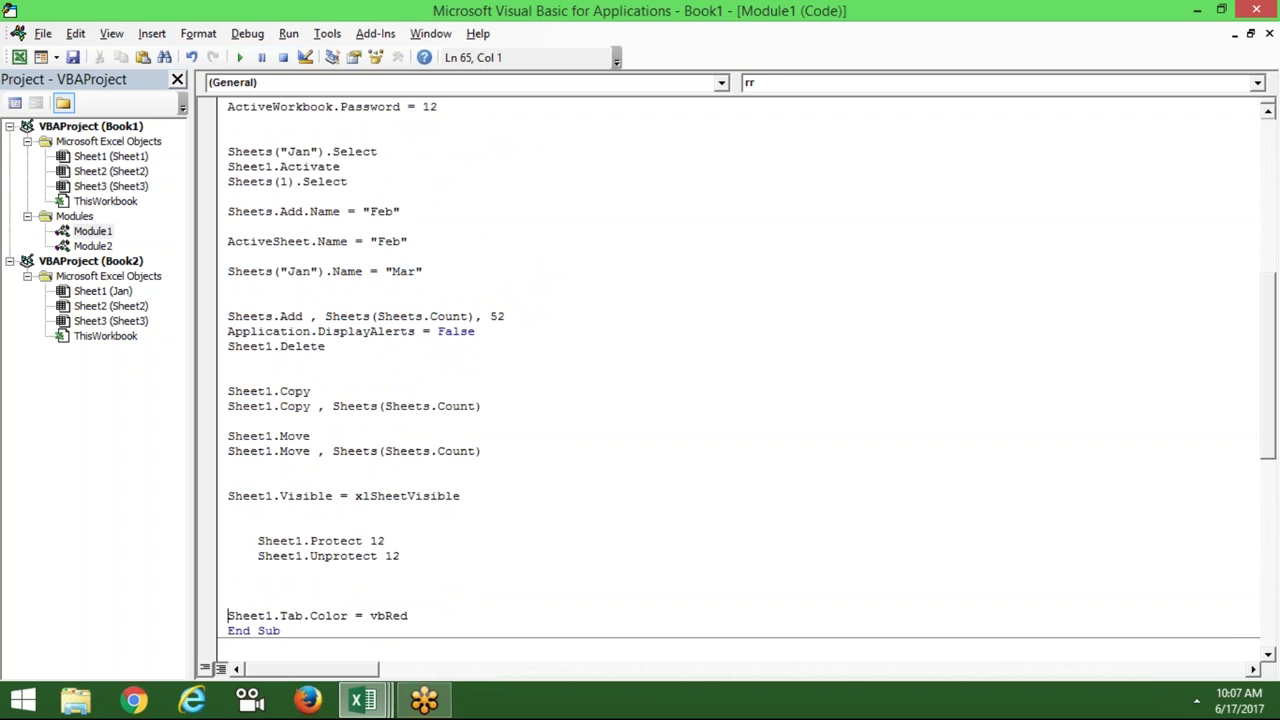
{"action": "key", "text": "shift+Up"}
{"action": "key", "text": "shift+Up"}
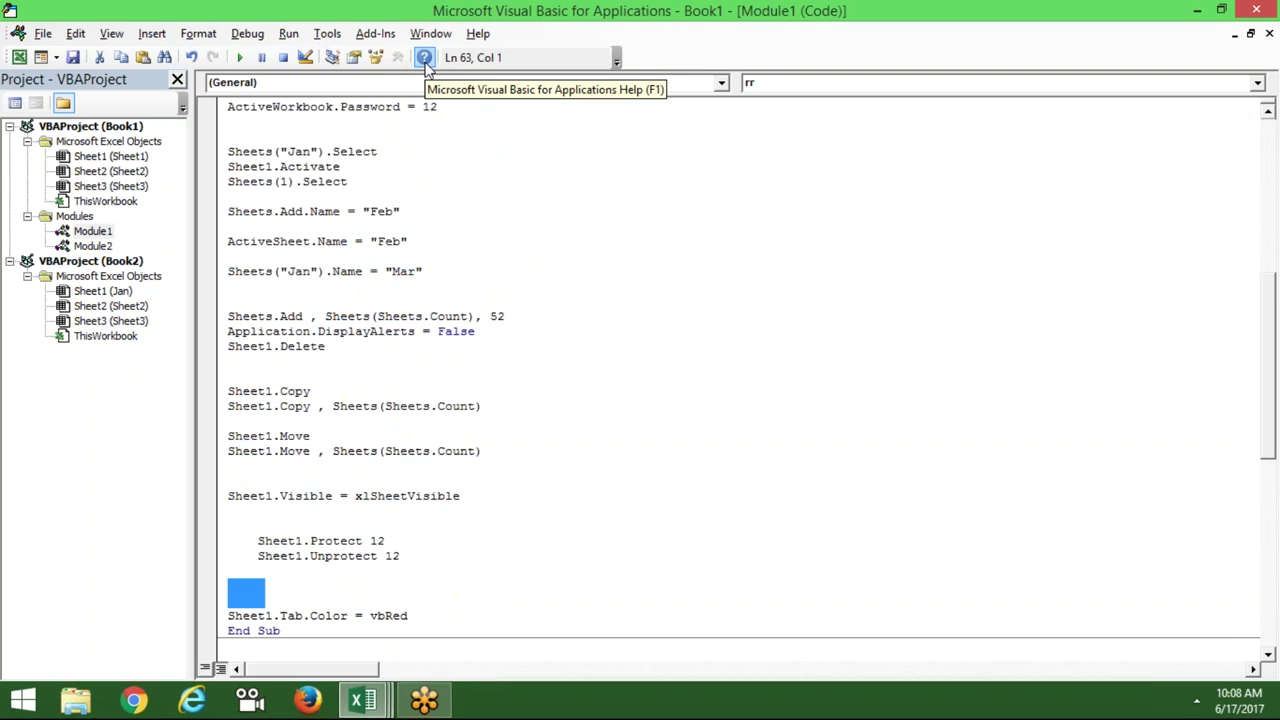
- Open the online VBA help in Firefox, then return to the VBA editor
{"action": "left_click", "coordinate": [425, 58]}
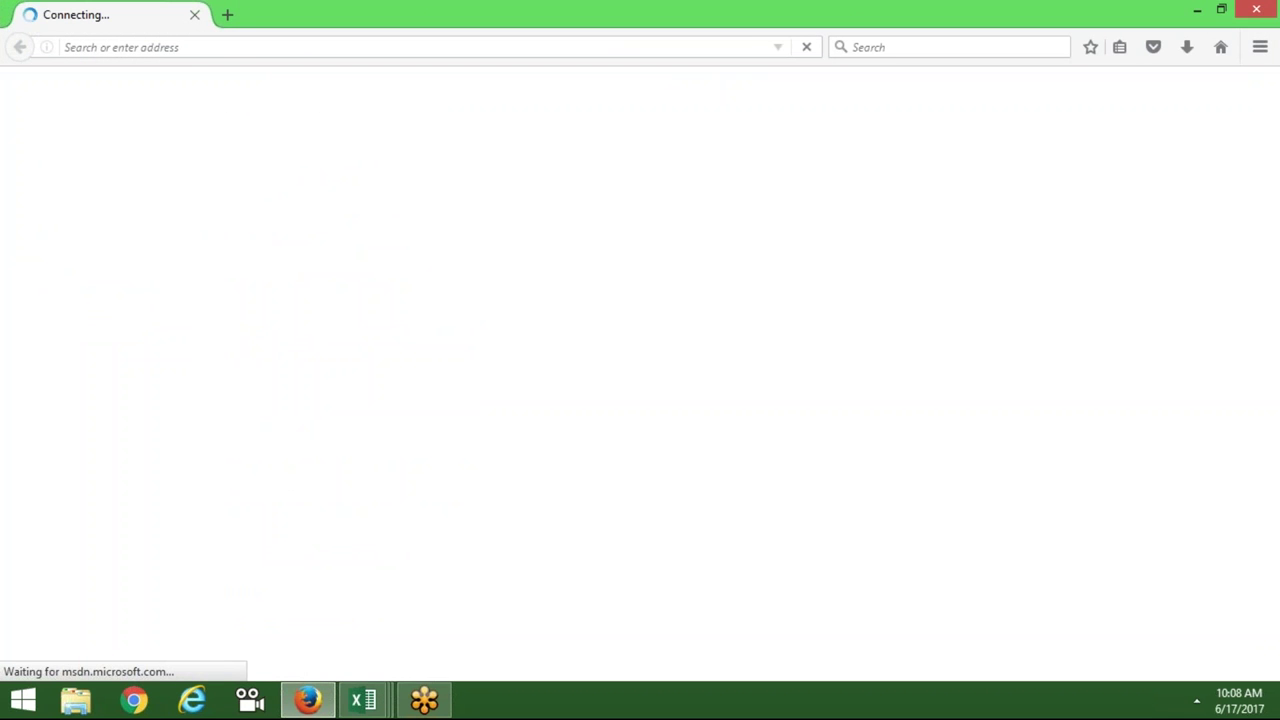
{"action": "key", "text": "alt+Tab"}
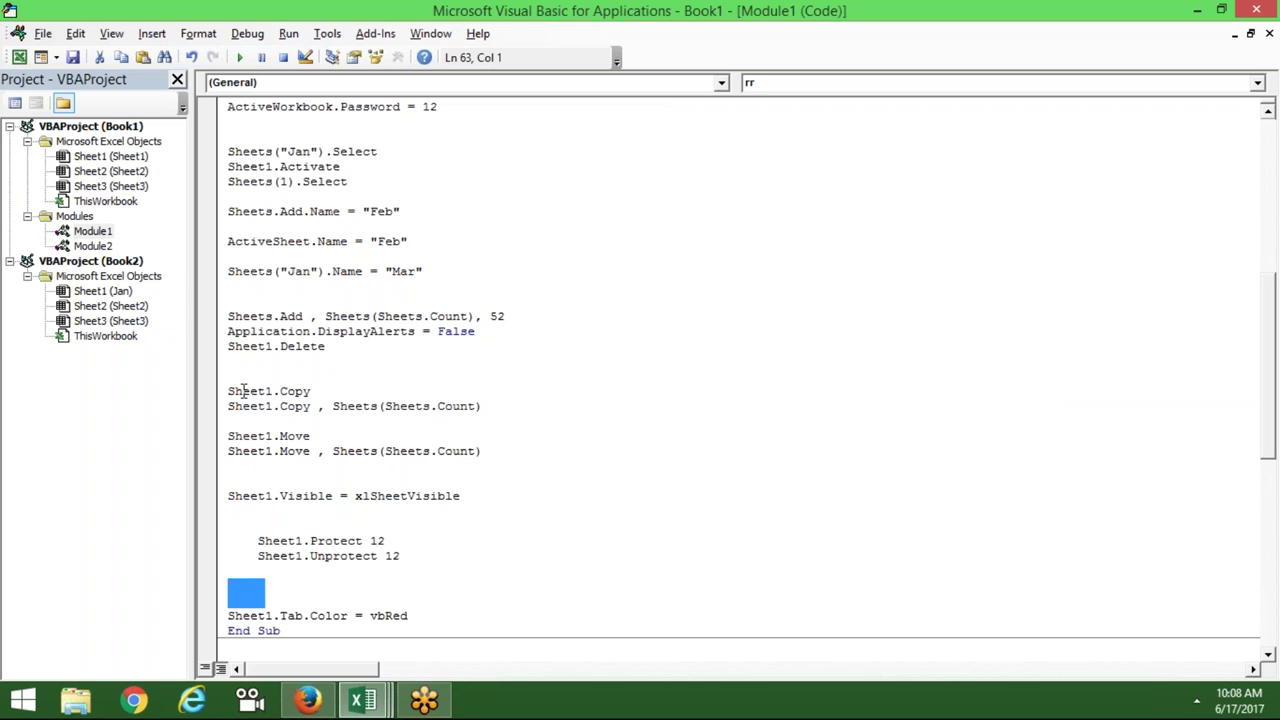
- Browse Sheet1's IntelliSense member list, remove the extra dot, then bring up the MSDN Excel page
{"action": "left_click_drag", "start_coordinate": [243, 392], "coordinate": [280, 392]}
{"action": "double_click", "coordinate": [285, 392]}
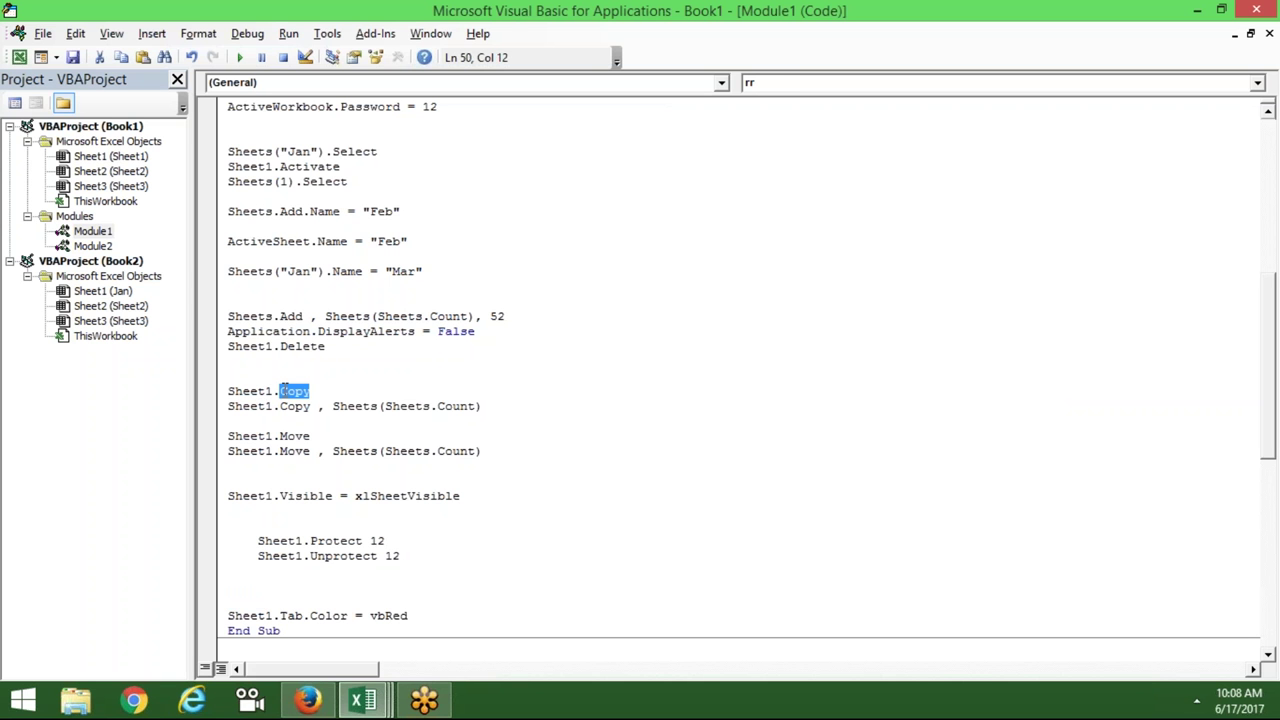
{"action": "left_click", "coordinate": [281, 392]}
{"action": "left_click", "coordinate": [274, 392]}
{"action": "type", "text": "."}
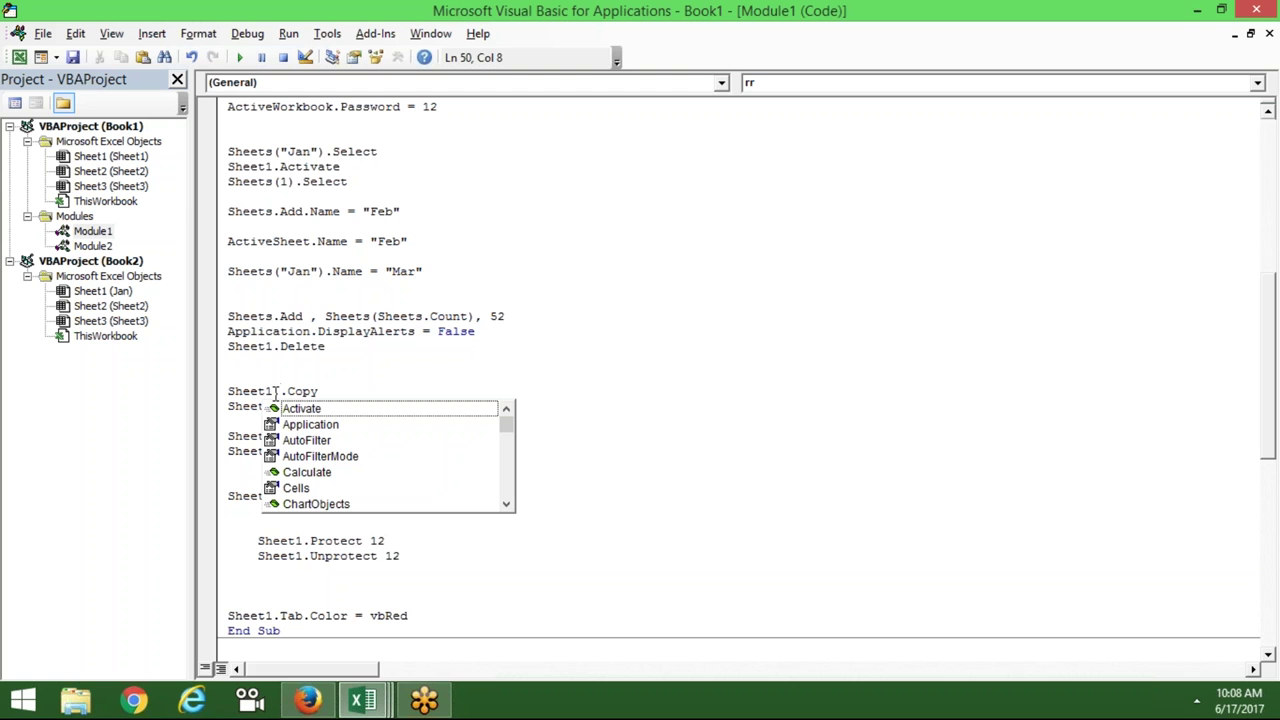
{"action": "key", "text": "Down"}
{"action": "key", "text": "Down"}
{"action": "key", "text": "Down"}
{"action": "key", "text": "Down"}
{"action": "key", "text": "Down"}
{"action": "key", "text": "Down"}
{"action": "key", "text": "Down"}
{"action": "key", "text": "Down"}
{"action": "key", "text": "Down"}
{"action": "key", "text": "Down"}
{"action": "key", "text": "Down"}
{"action": "key", "text": "Down"}
{"action": "key", "text": "Down"}
{"action": "key", "text": "Down"}
{"action": "key", "text": "Down"}
{"action": "key", "text": "Up"}
{"action": "key", "text": "Up"}
{"action": "key", "text": "Up"}
{"action": "key", "text": "Up"}
{"action": "key", "text": "Up"}
{"action": "key", "text": "Up"}
{"action": "key", "text": "Up"}
{"action": "key", "text": "Up"}
{"action": "key", "text": "Up"}
{"action": "key", "text": "Up"}
{"action": "key", "text": "Up"}
{"action": "key", "text": "Up"}
{"action": "key", "text": "Up"}
{"action": "key", "text": "Up"}
{"action": "key", "text": "Up"}
{"action": "key", "text": "Up"}
{"action": "key", "text": "Up"}
{"action": "key", "text": "Up"}
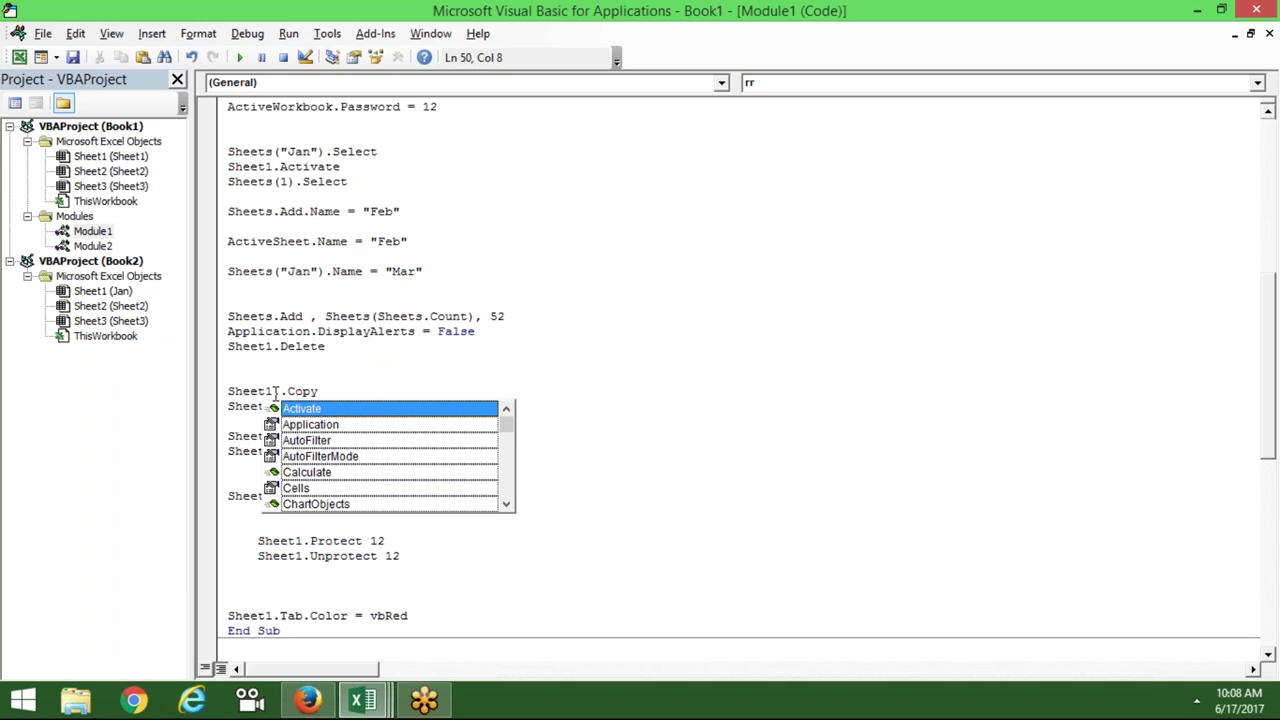
{"action": "key", "text": "BackSpace"}
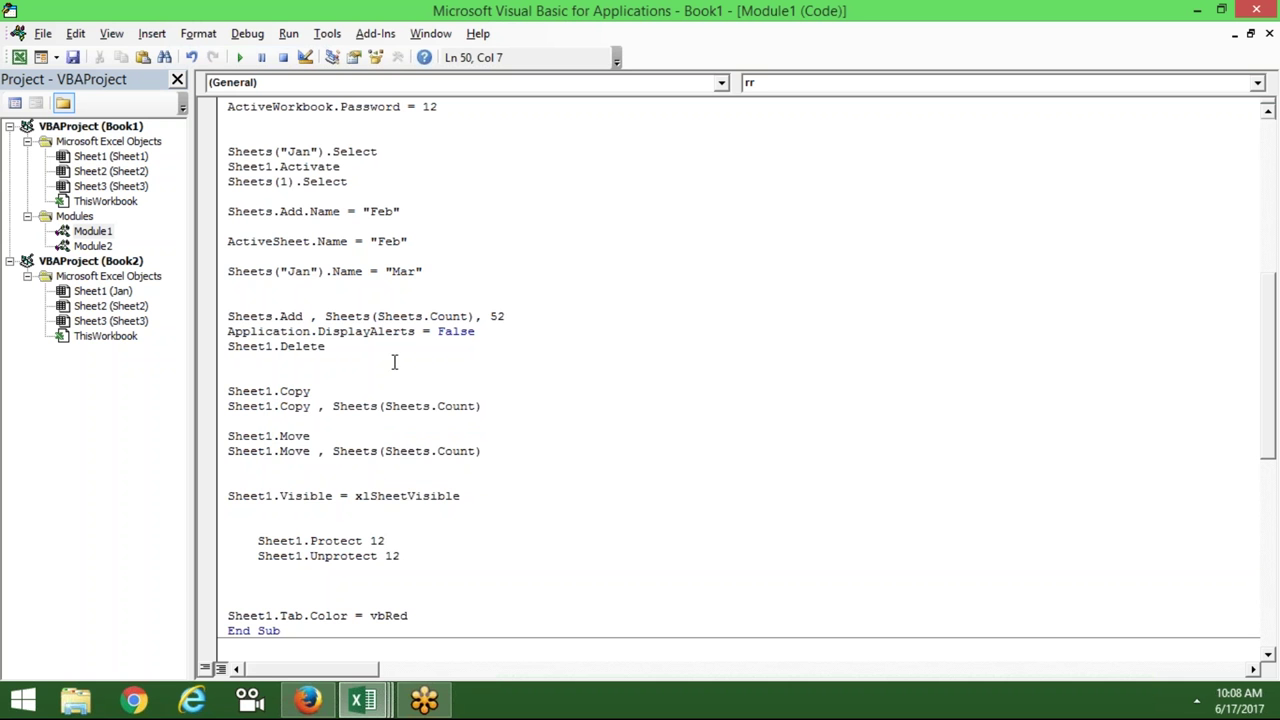
{"action": "left_click", "coordinate": [461, 353]}
{"action": "left_click", "coordinate": [334, 701]}
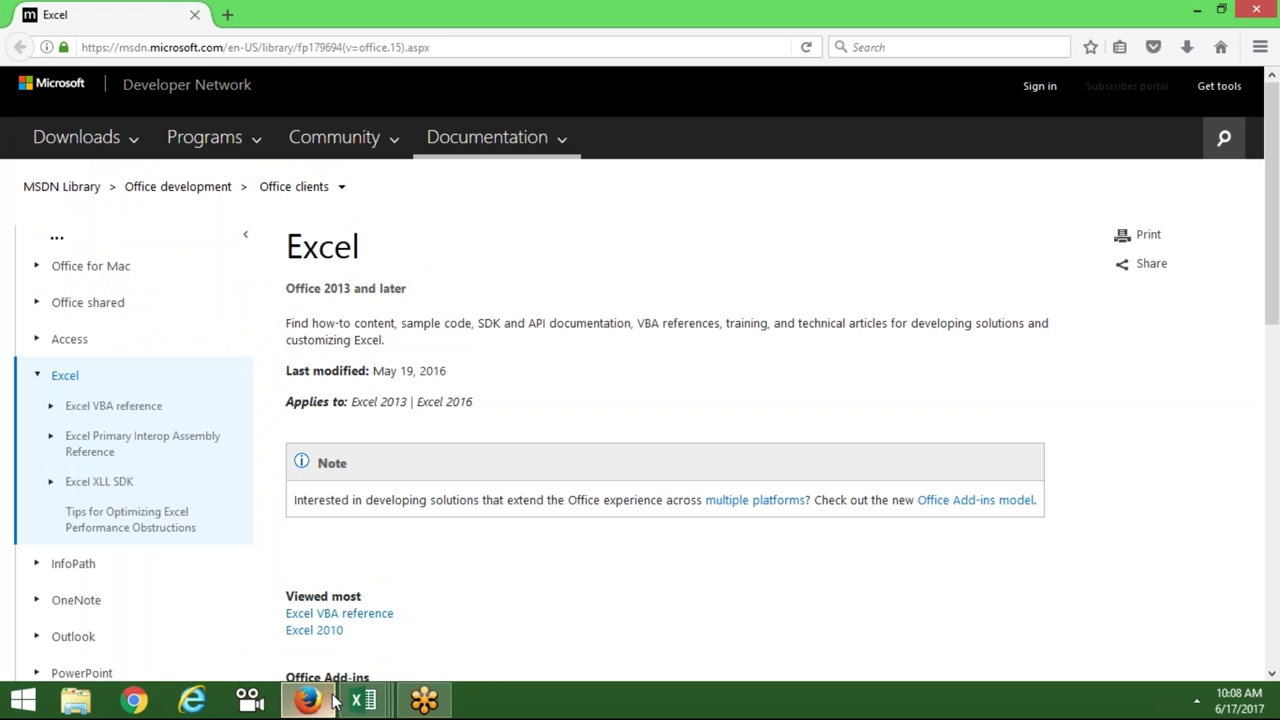
- Open the Object model page of the MSDN Excel VBA reference
{"action": "left_click", "coordinate": [134, 417]}
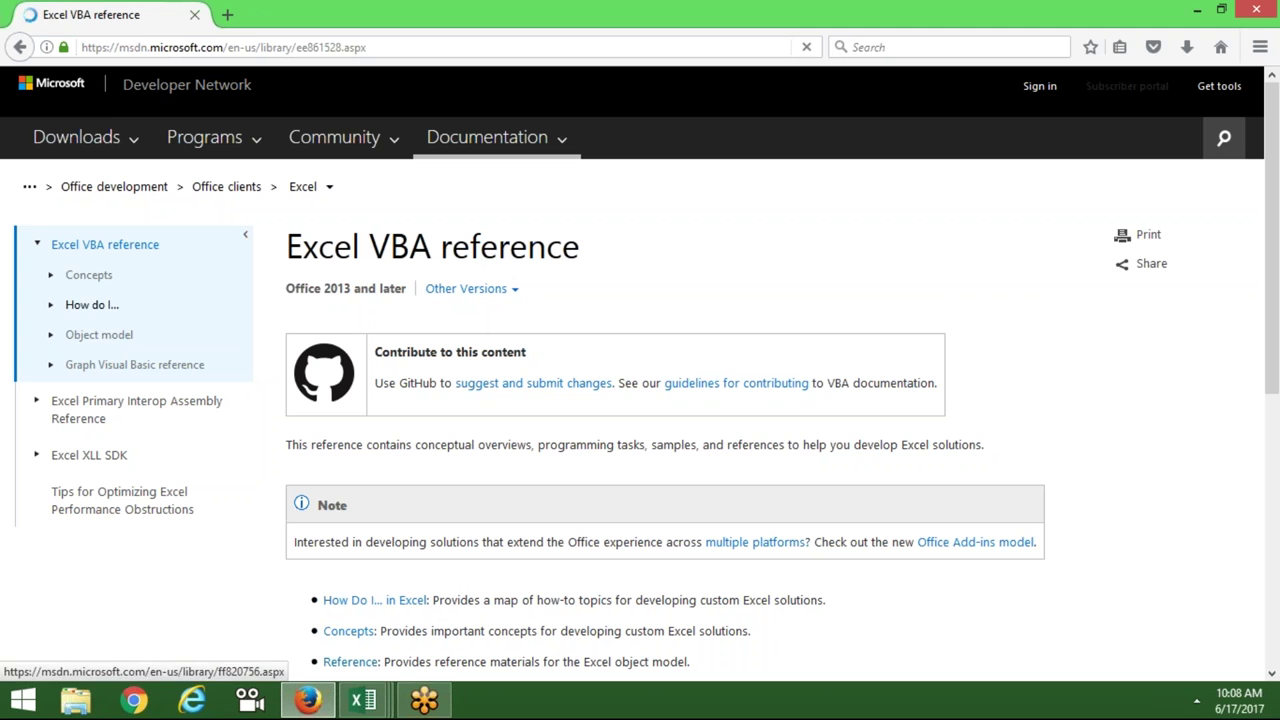
{"action": "left_click", "coordinate": [95, 338]}
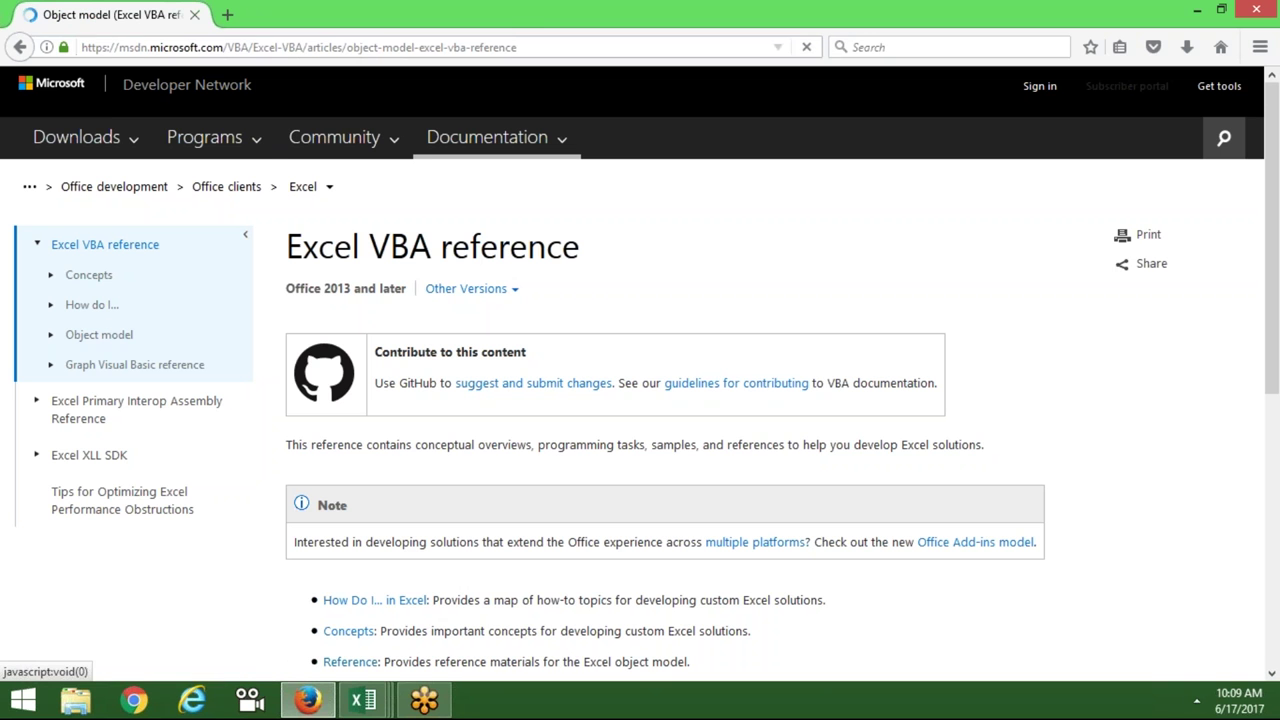
{"action": "left_click", "coordinate": [535, 48]}
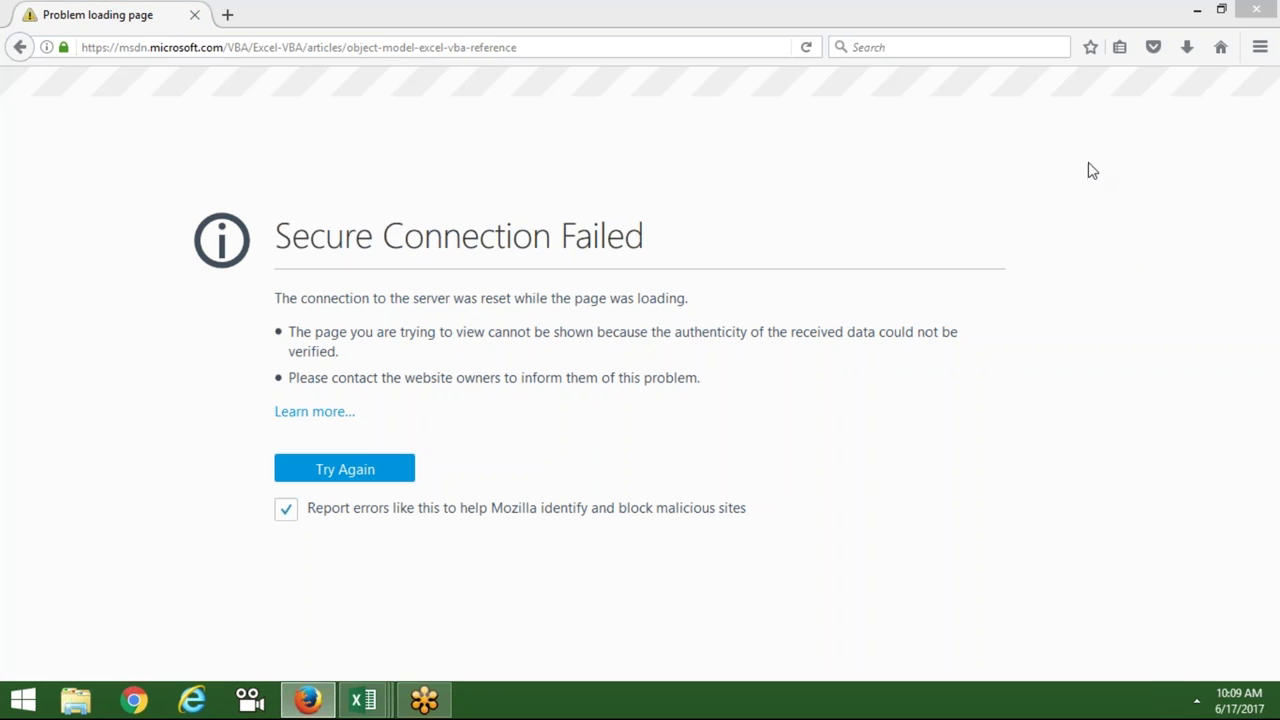
- Minimize and restore Firefox, show the hidden notification icons, and reselect the page address
{"action": "mouse_move", "coordinate": [305, 705]}
{"action": "left_click", "coordinate": [305, 703]}
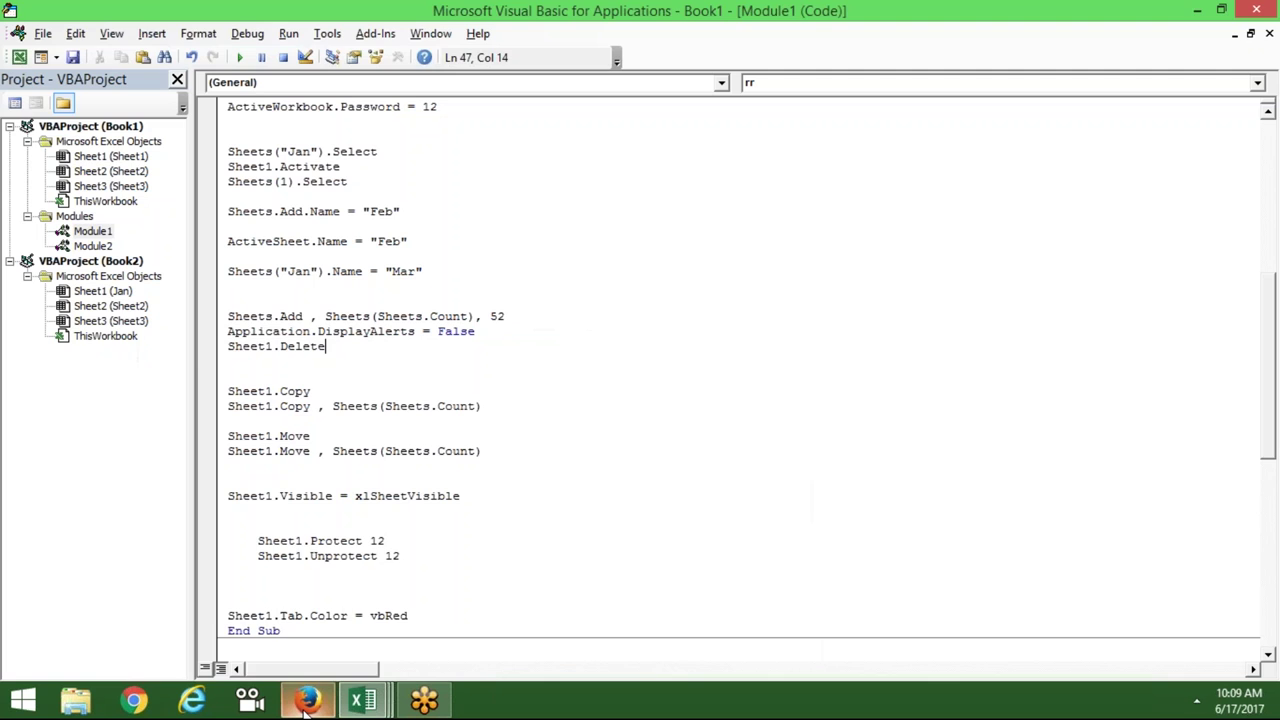
{"action": "left_click", "coordinate": [305, 703]}
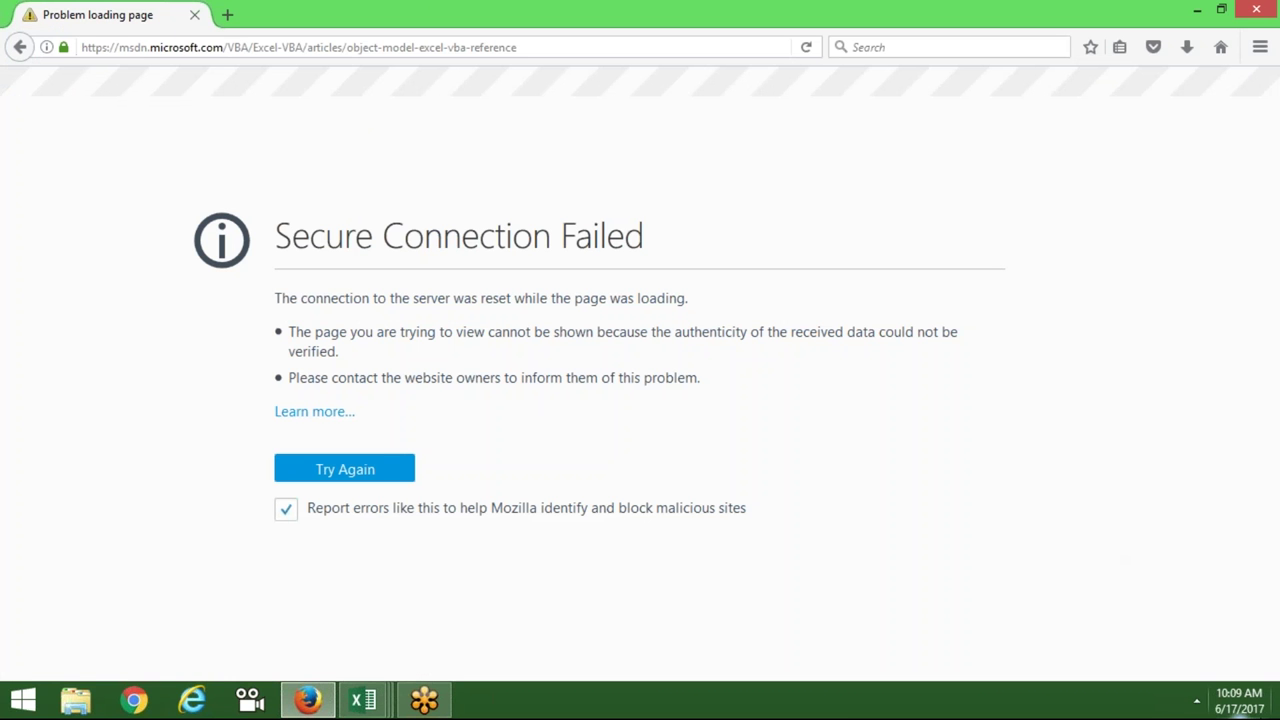
{"action": "left_click", "coordinate": [1198, 703]}
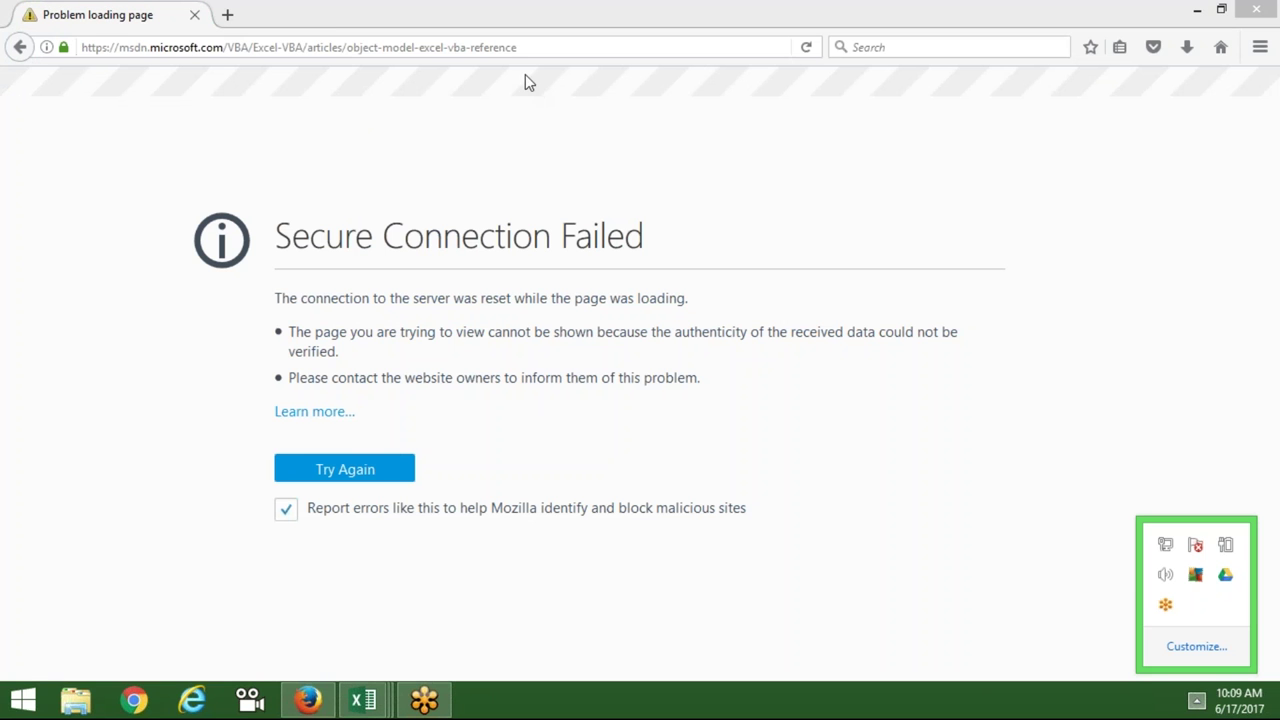
{"action": "left_click", "coordinate": [484, 46]}
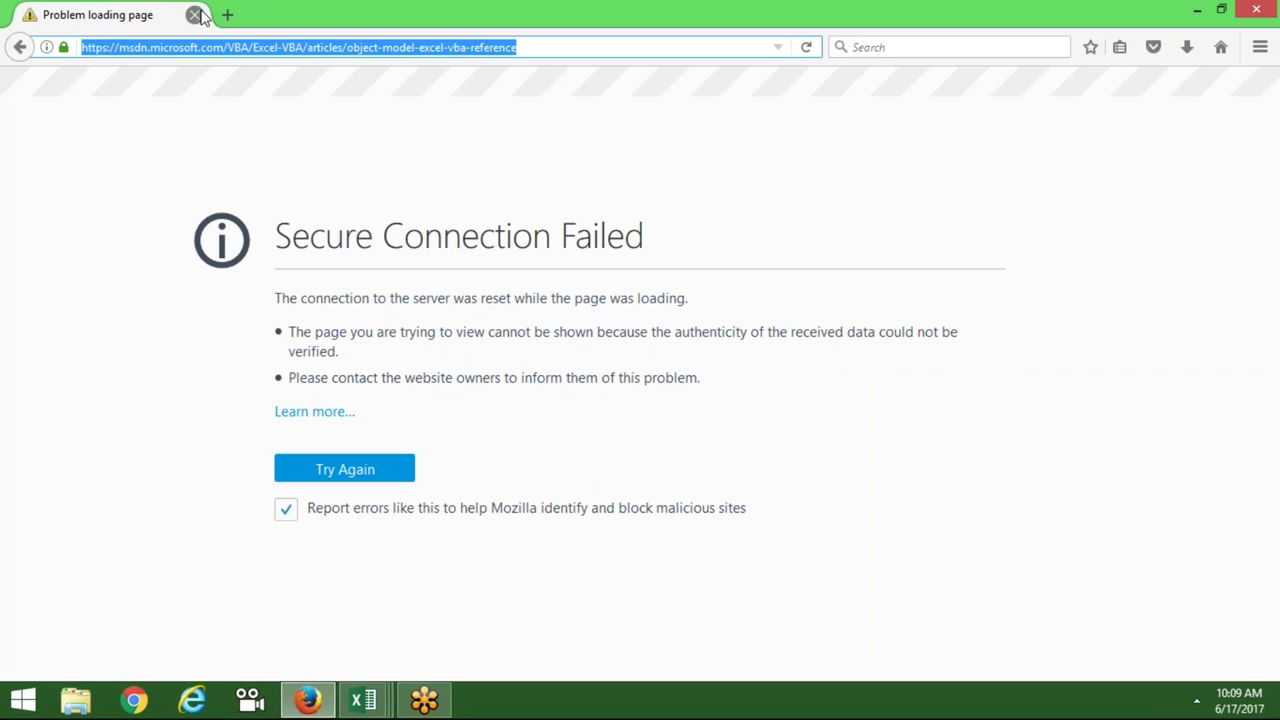
- Minimize the VBA editor and the Book2 and Book1 Excel workbooks
{"action": "key", "text": "alt+Tab"}
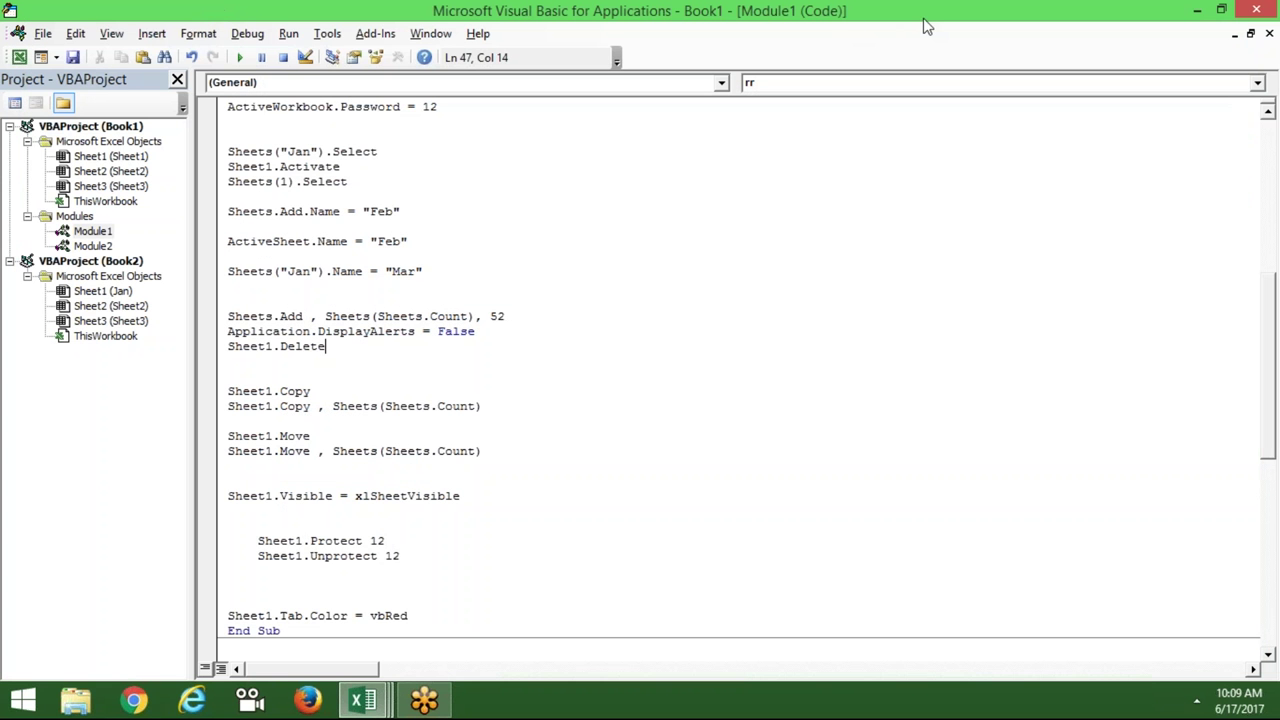
{"action": "left_click", "coordinate": [1203, 12]}
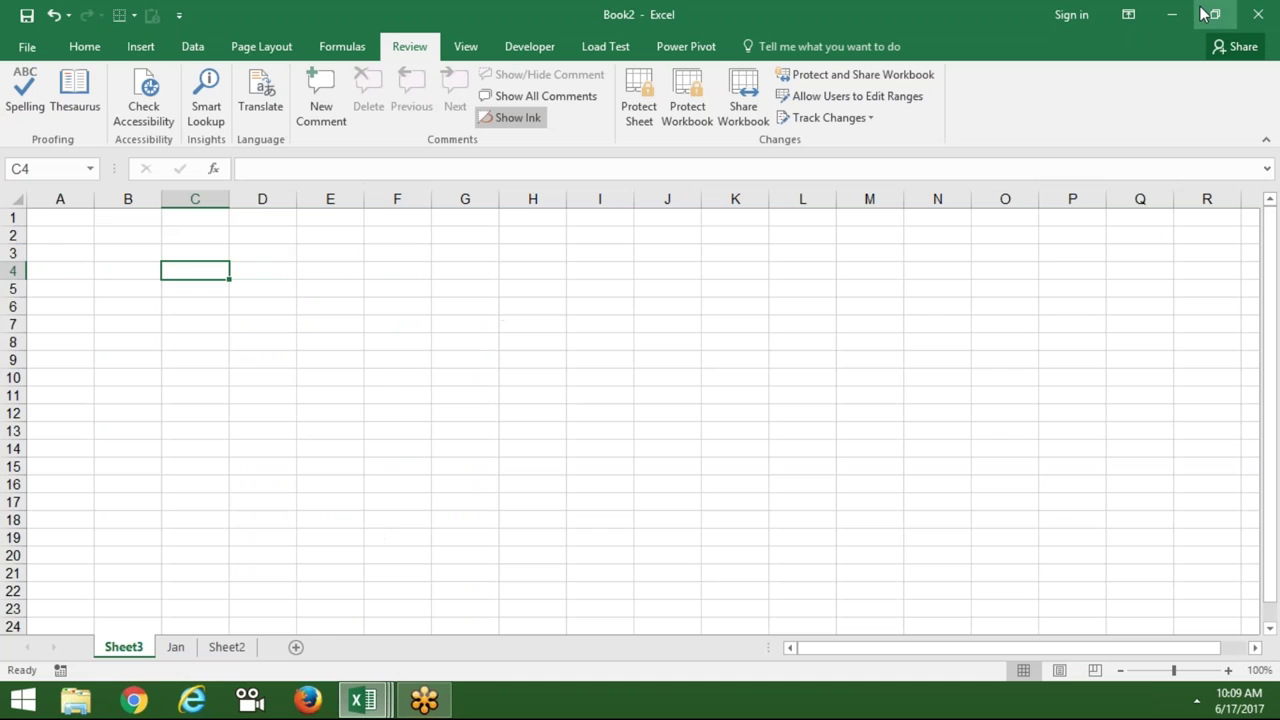
{"action": "left_click", "coordinate": [1172, 12]}
{"action": "left_click", "coordinate": [1172, 12]}
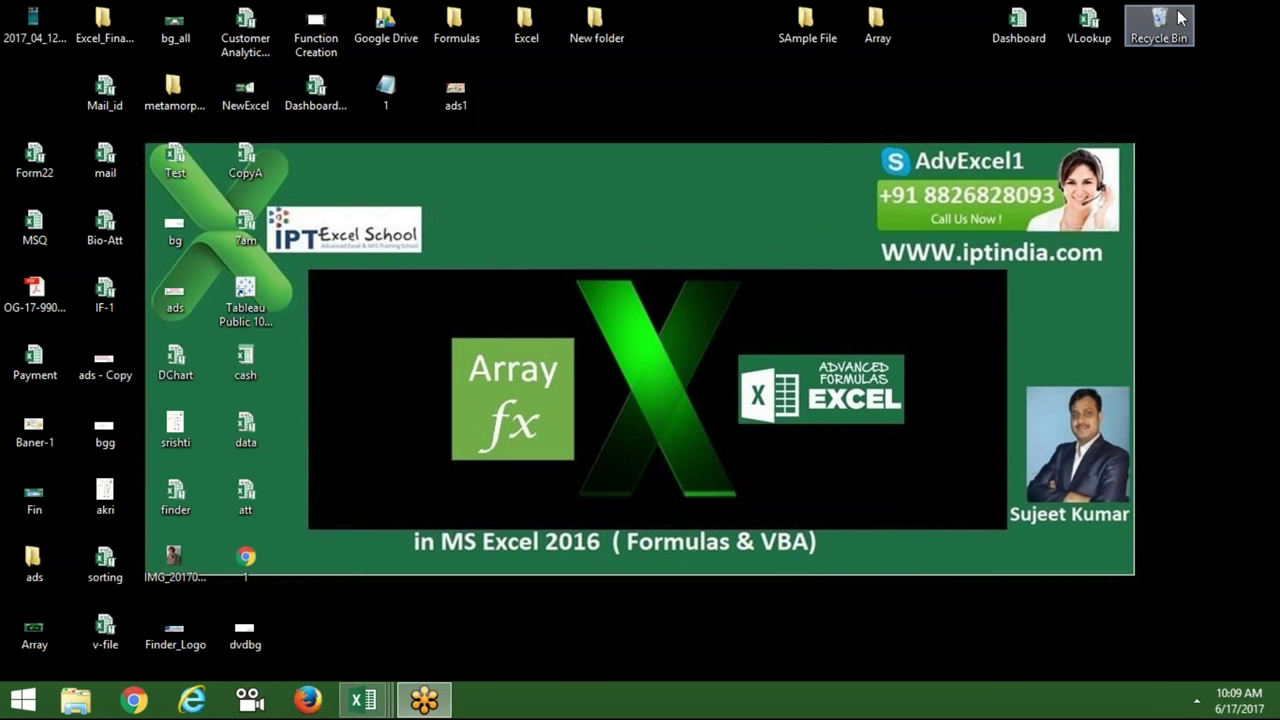